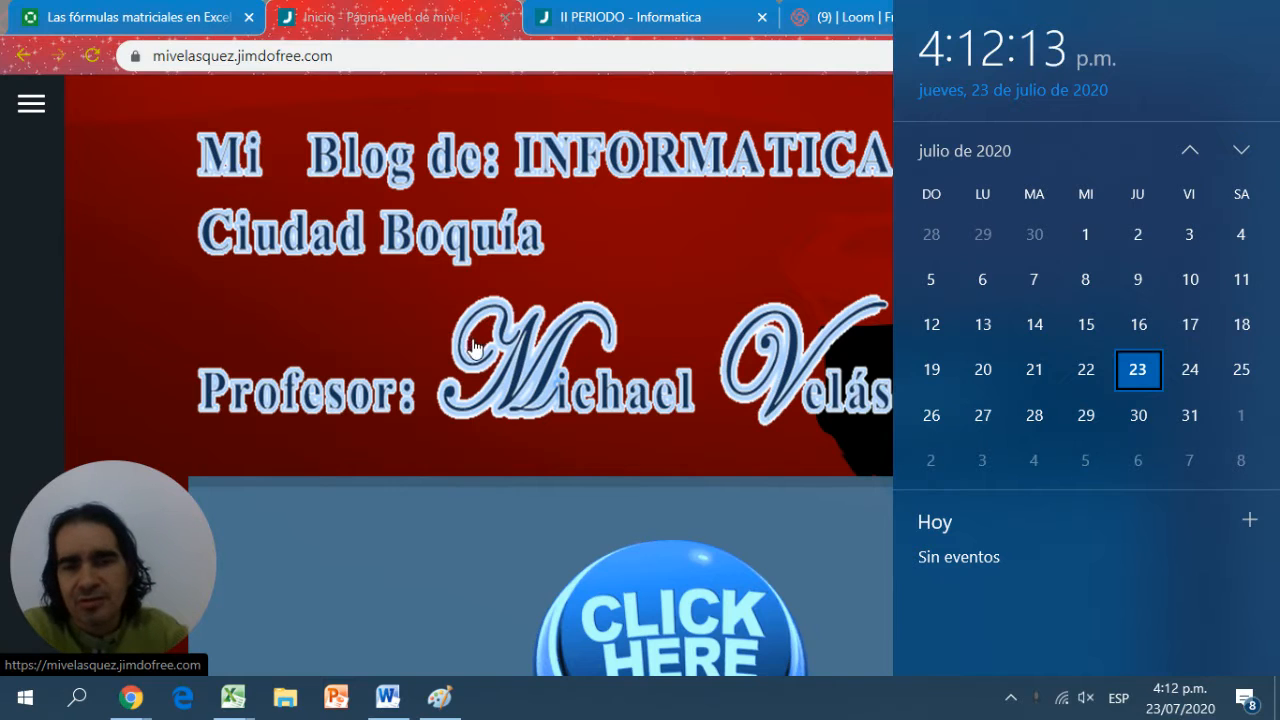
Close the calendar and bring up the CLASE TABLAS workbook in Excel.
left_click(646, 296)
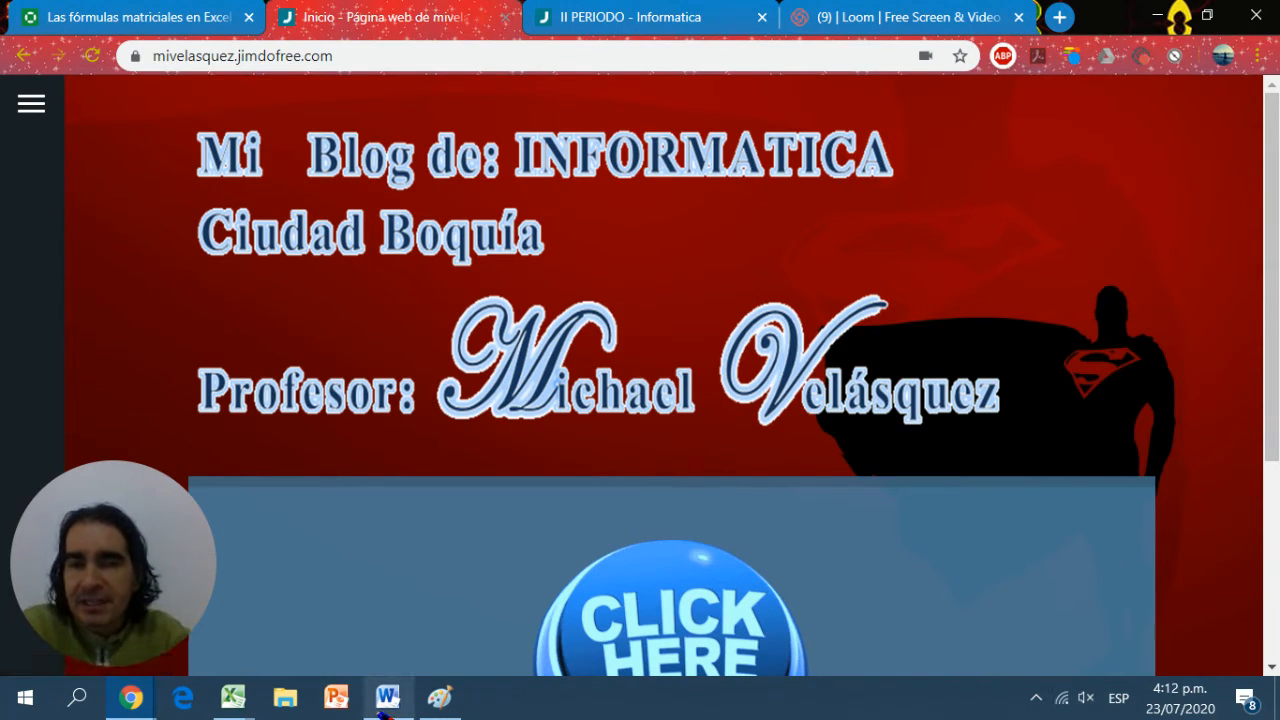
mouse_move(384, 707)
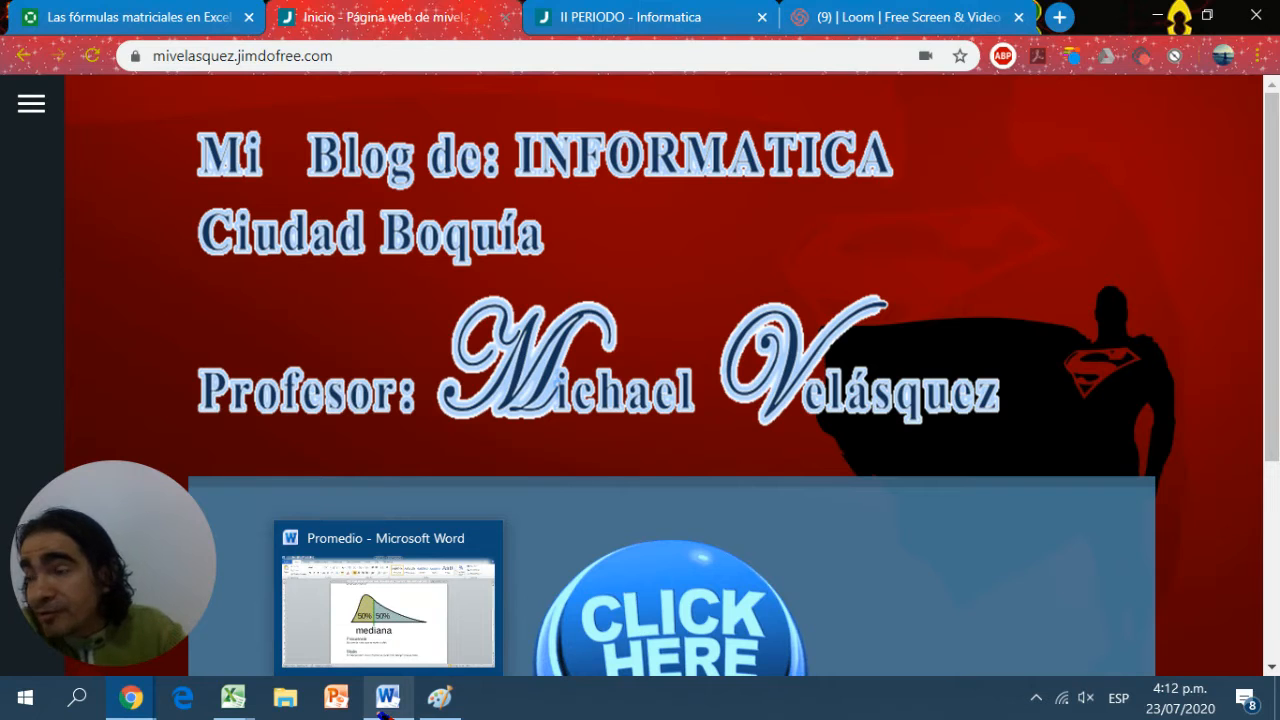
left_click(378, 697)
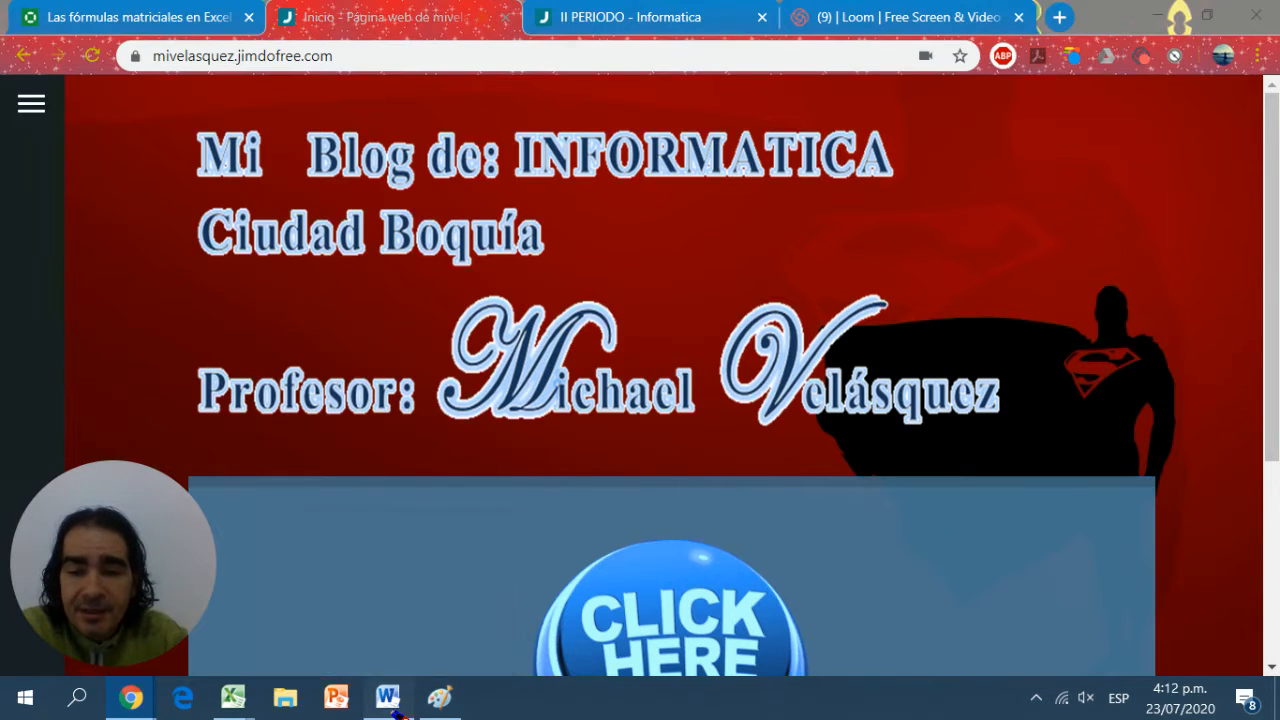
mouse_move(220, 697)
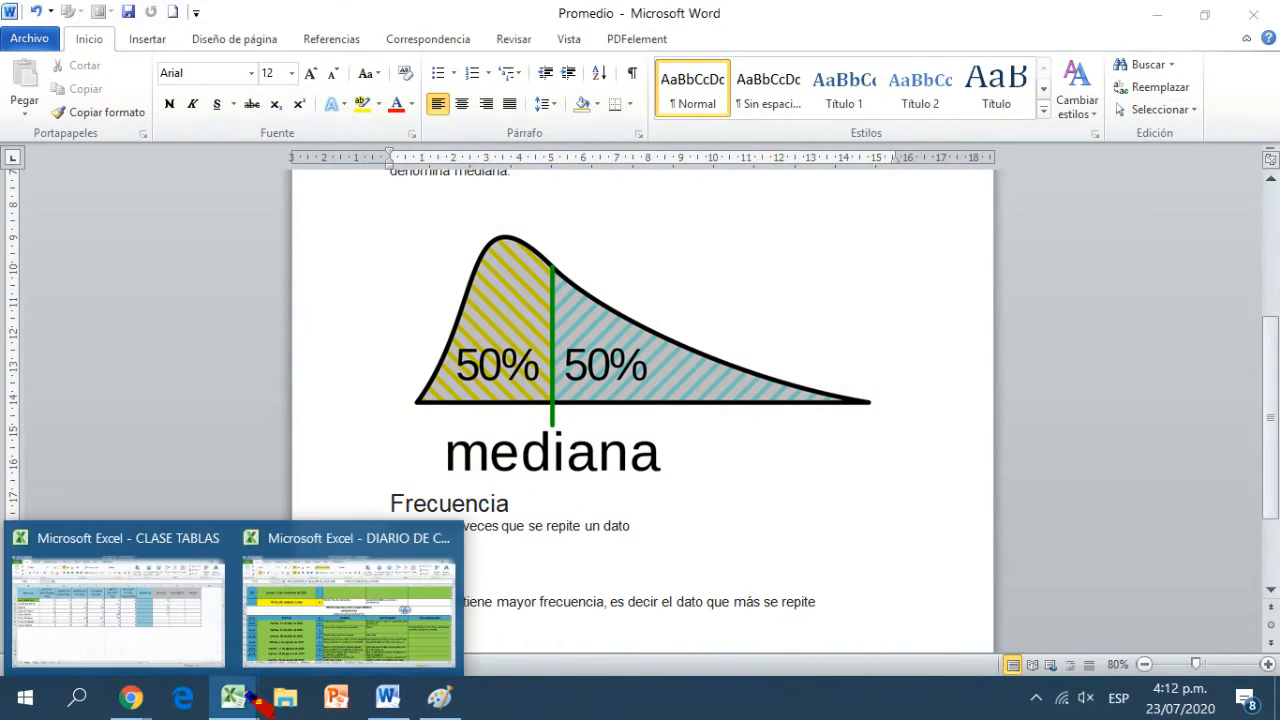
left_click(190, 650)
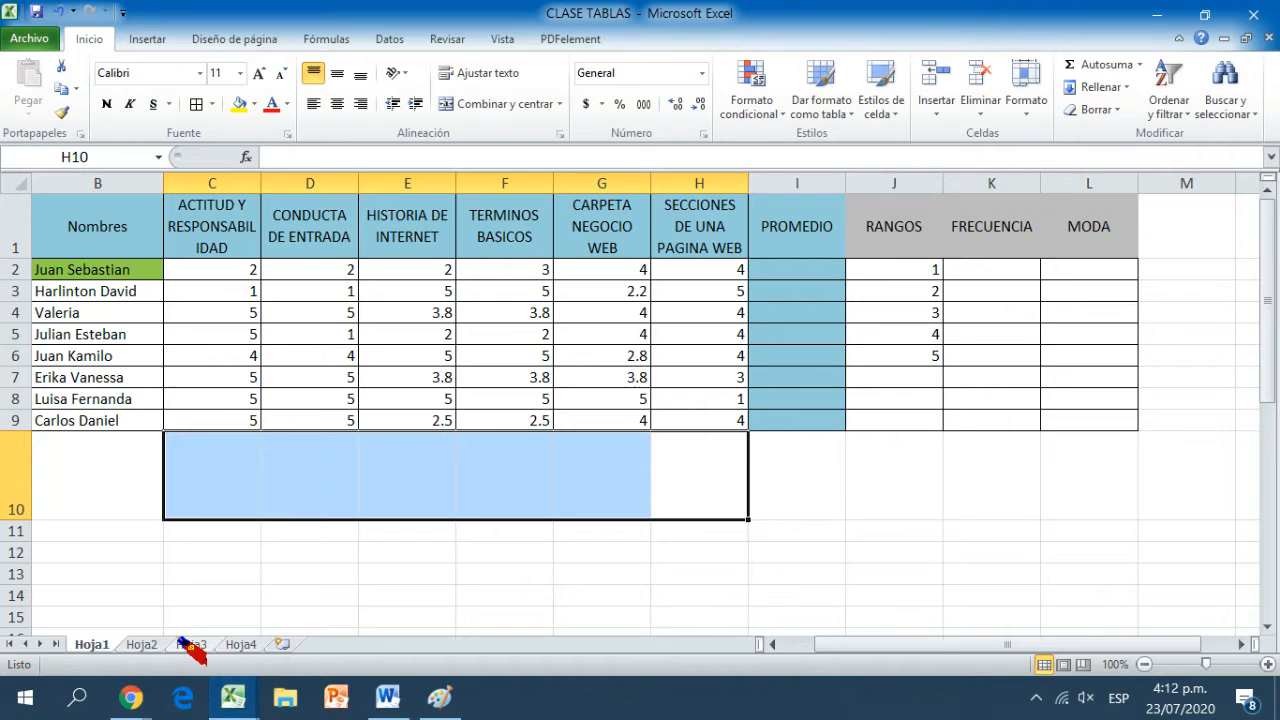
Remove the green fill from the first student's name in cell B2.
left_click(112, 267)
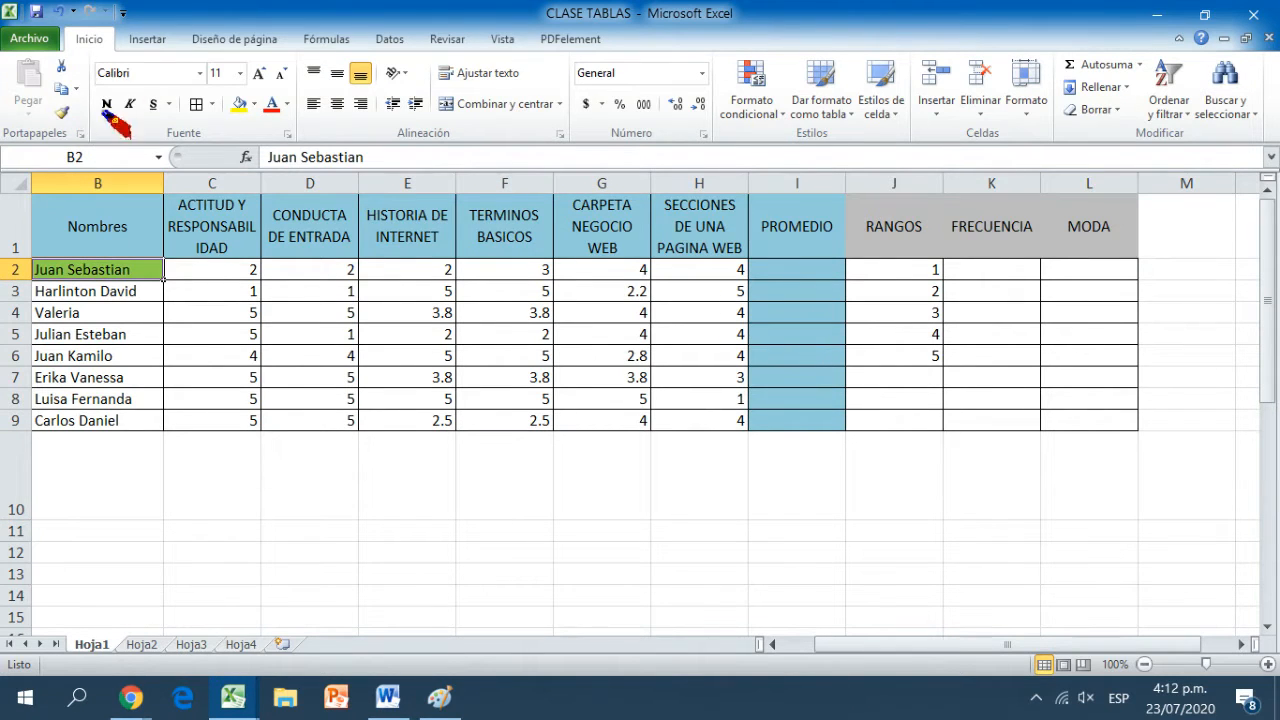
left_click(255, 104)
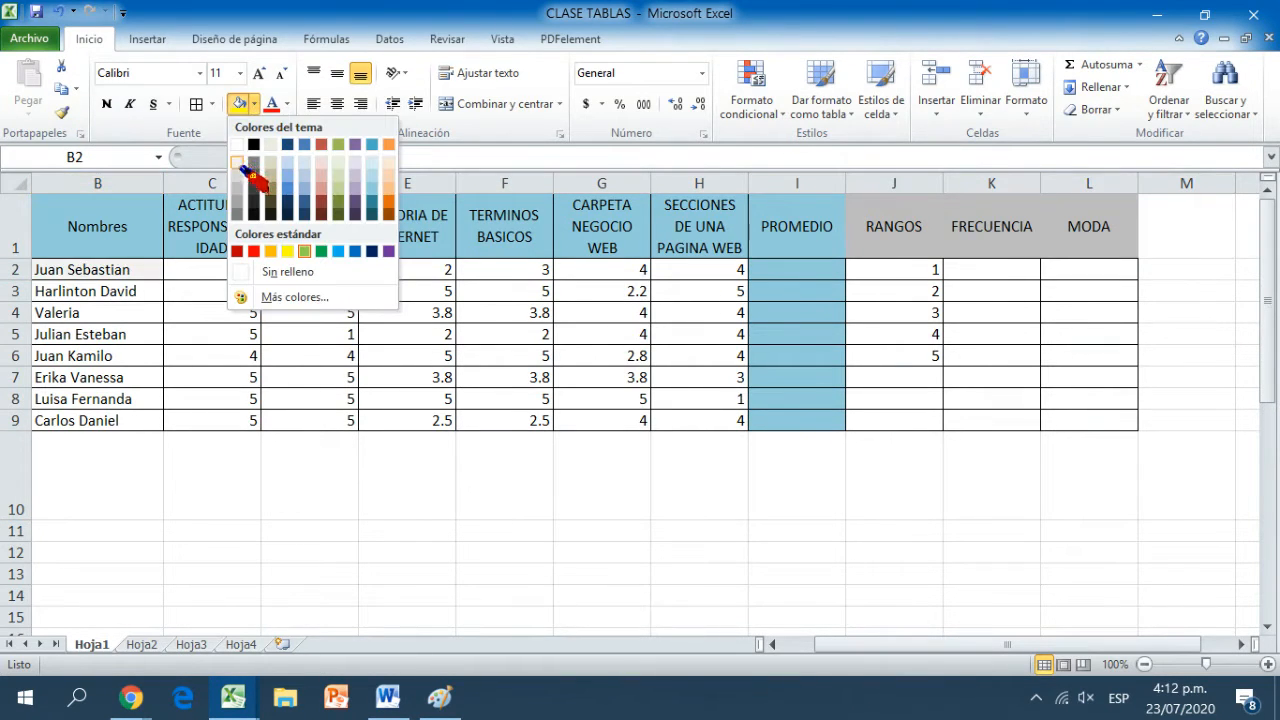
left_click(287, 273)
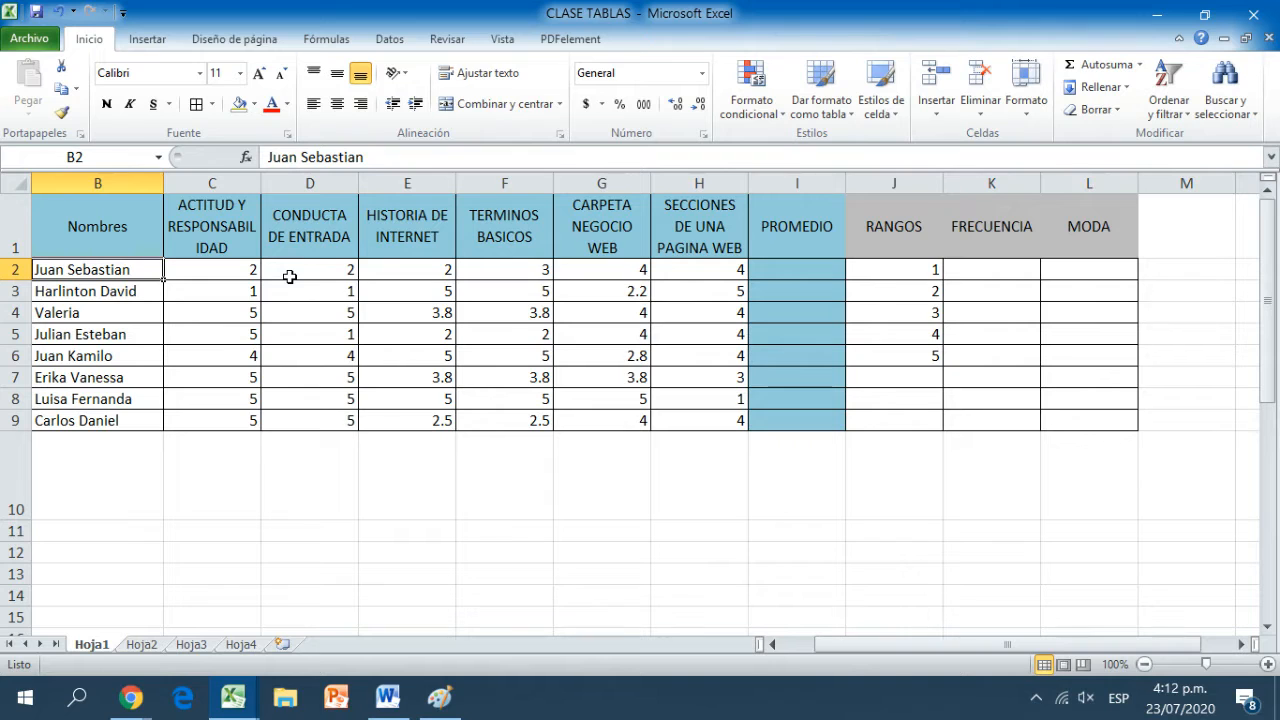
Calculate the first student's average in cell I2 with =PROMEDIO(C2:H2).
left_click(241, 268)
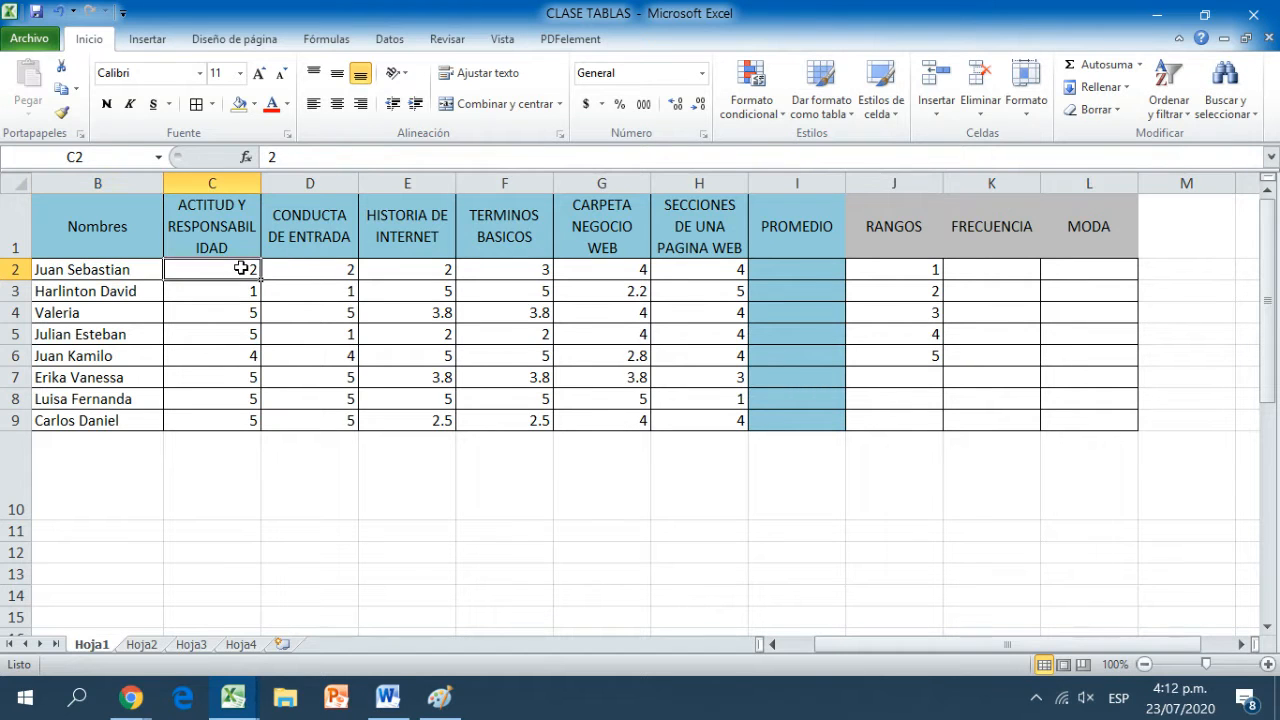
left_click_drag(241, 268, 672, 273)
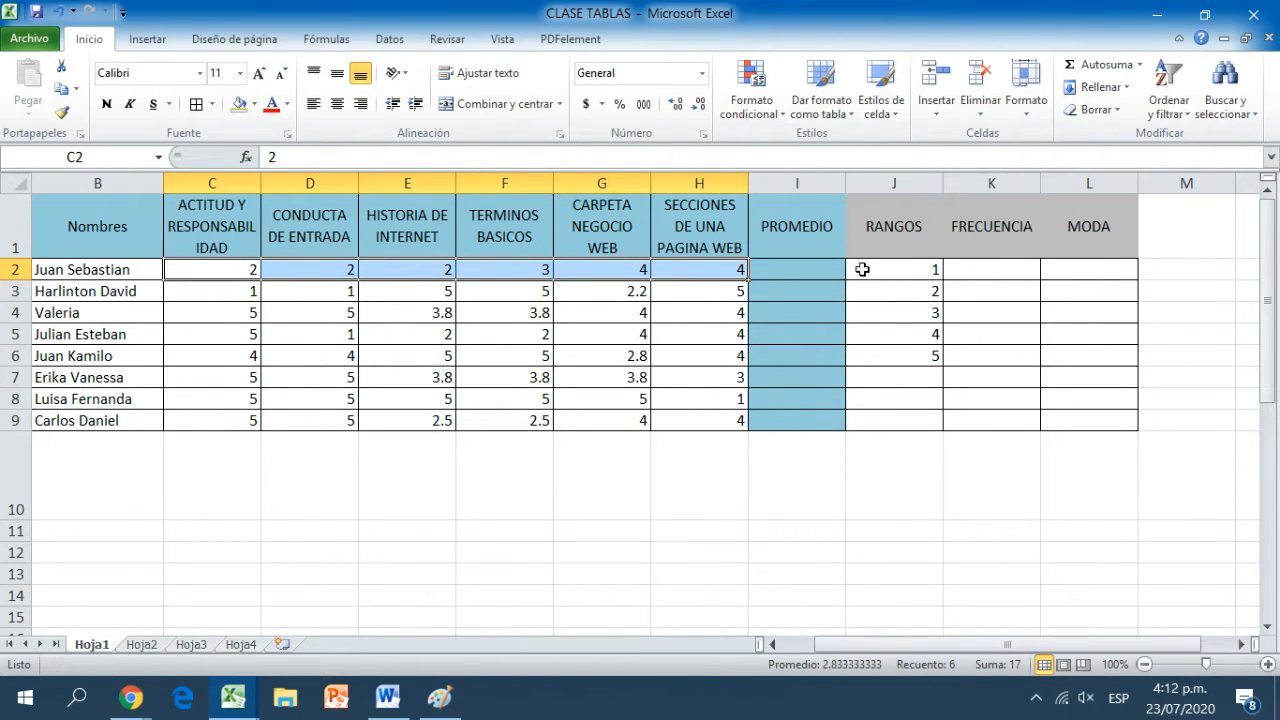
left_click(790, 266)
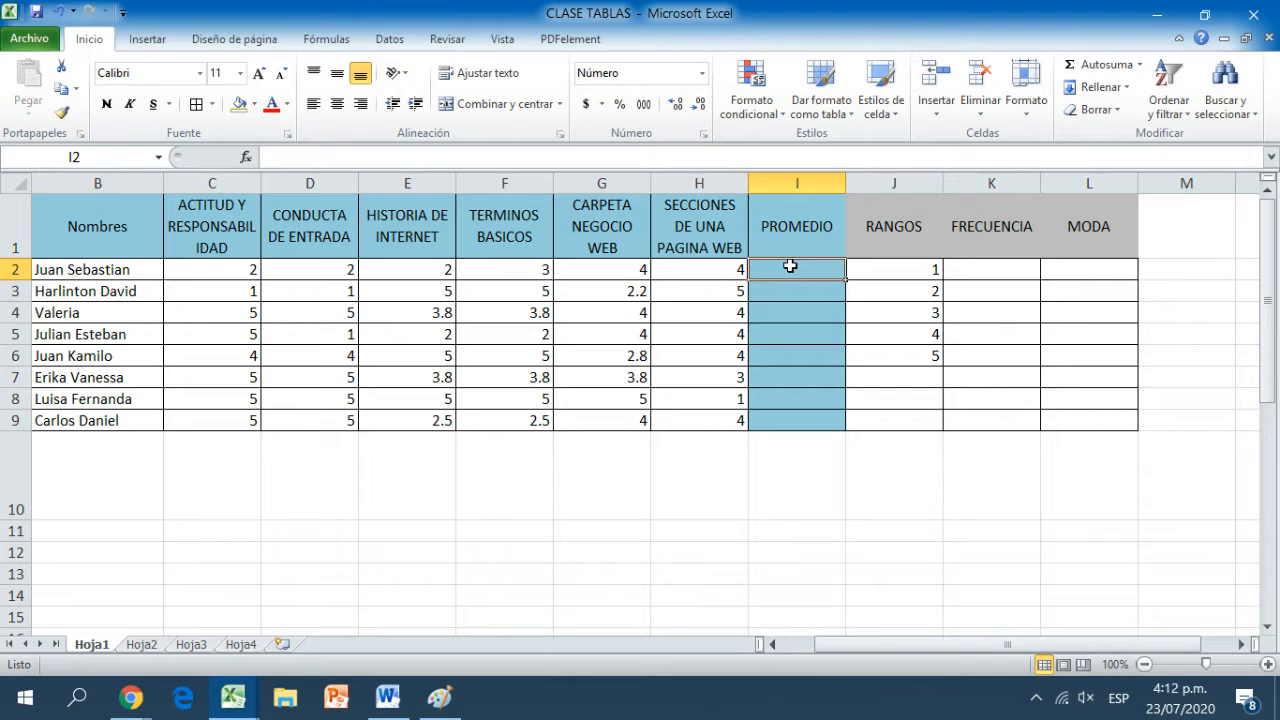
type("=")
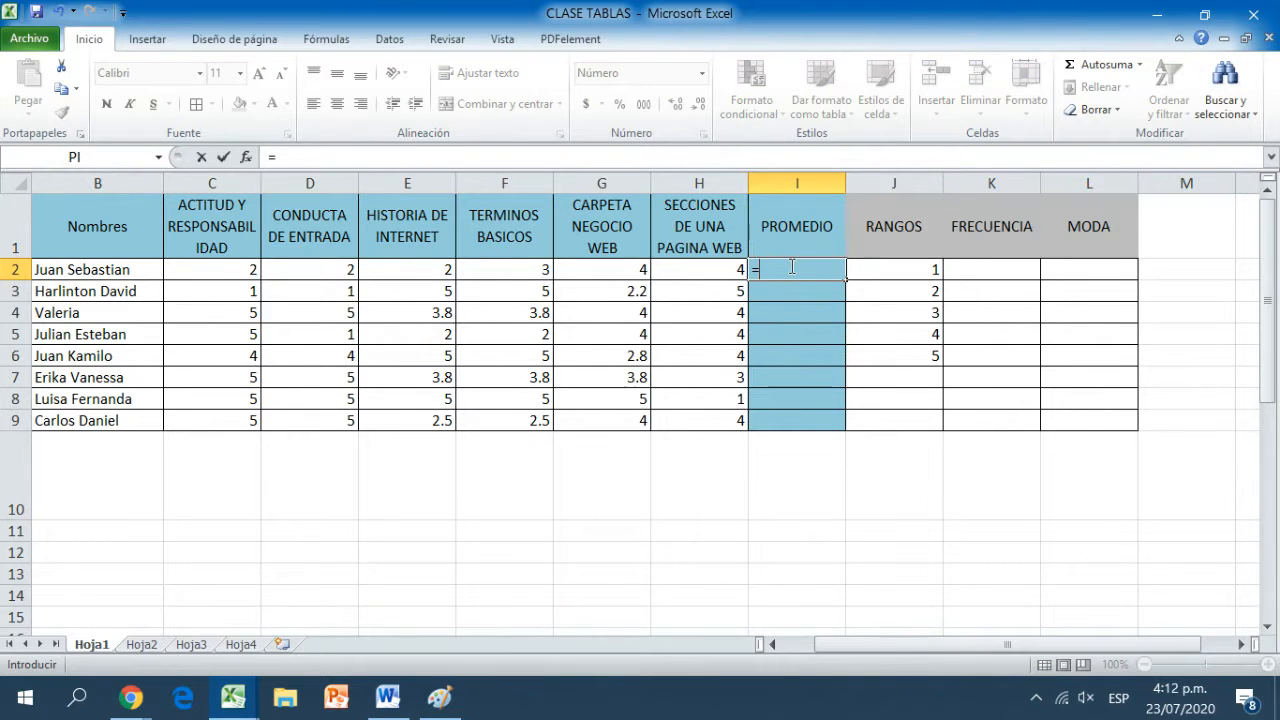
type("PRO")
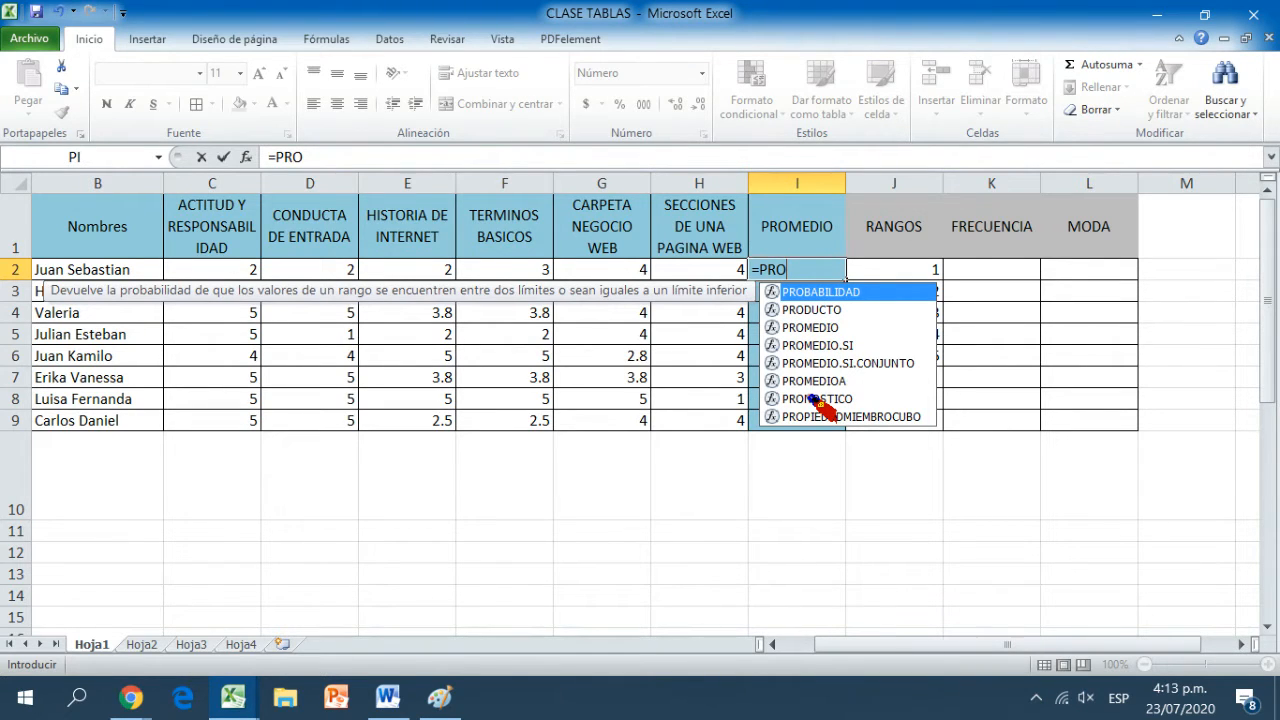
type("M")
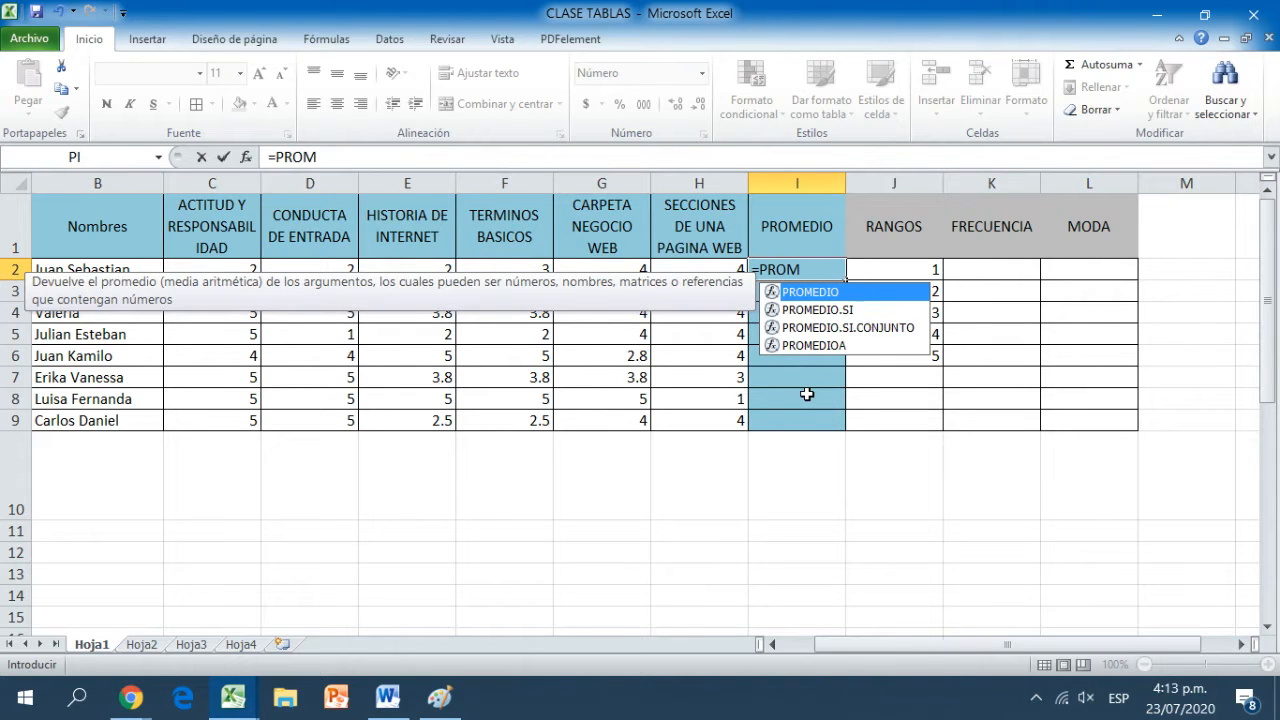
double_click(820, 293)
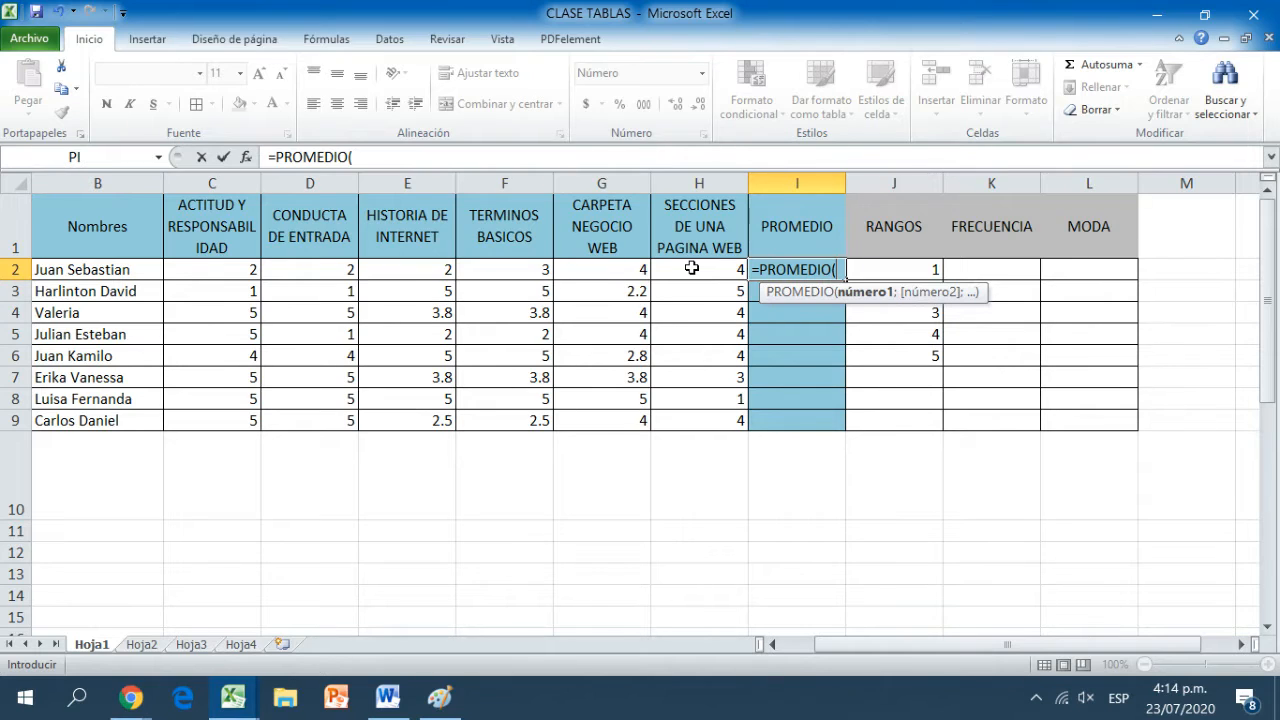
left_click(691, 268)
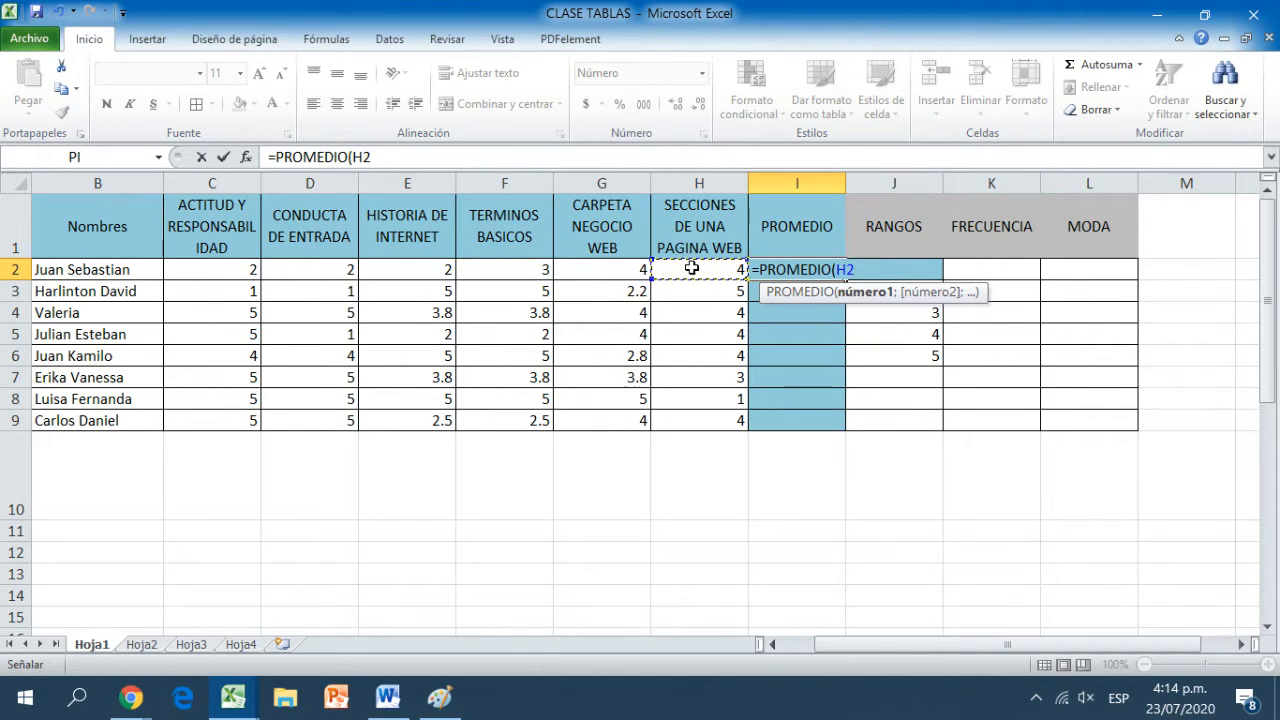
left_click_drag(691, 268, 245, 280)
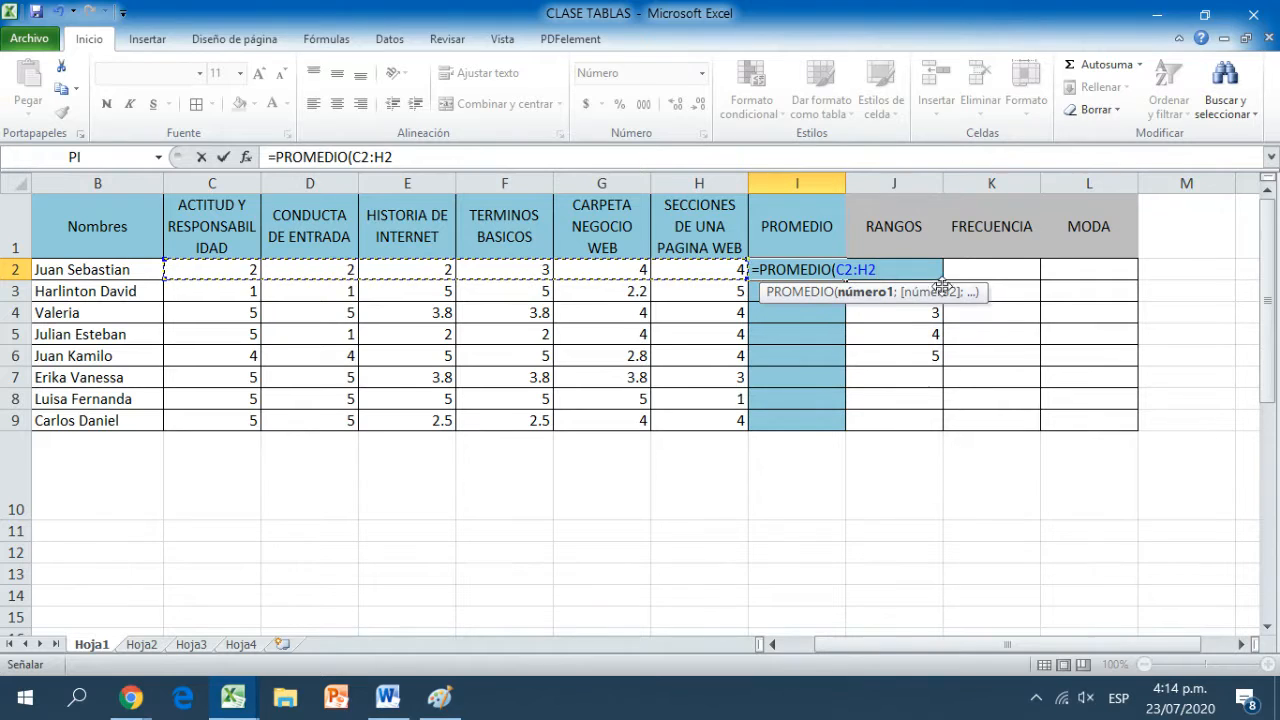
left_click(395, 155)
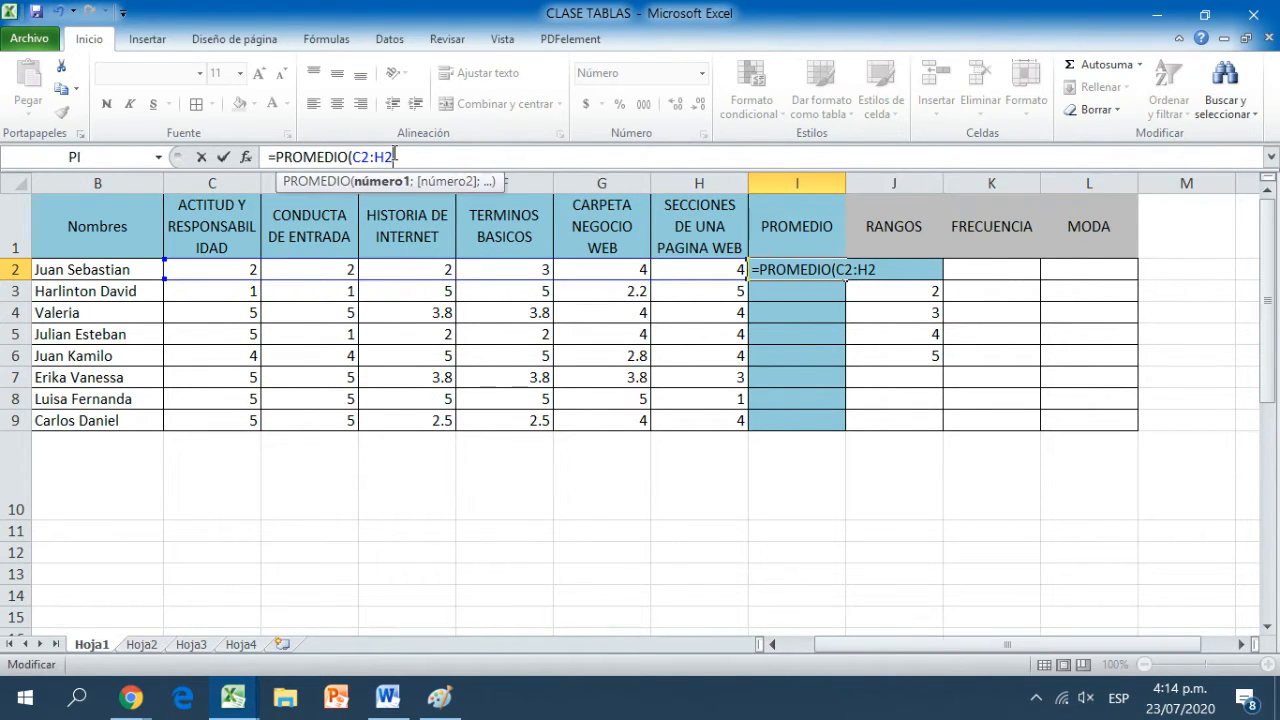
type(")")
key("Return")
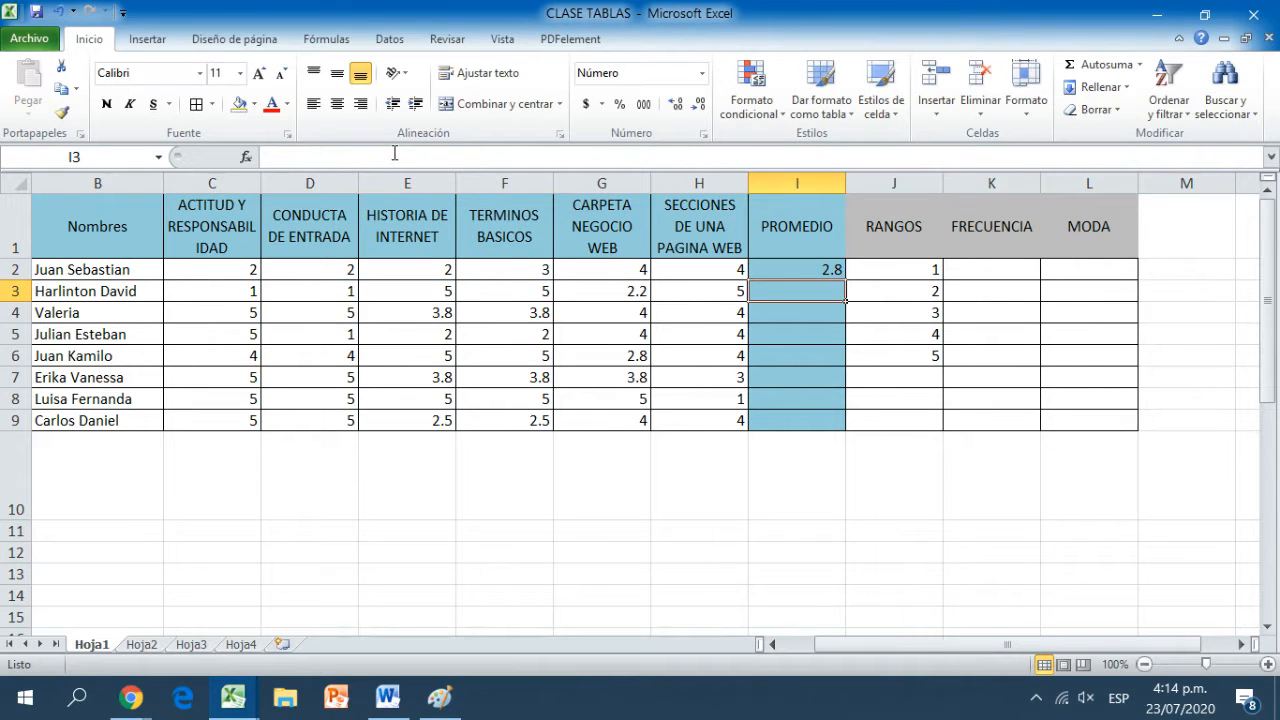
Enter =PROMEDIO(C3;F3;H3) in cell I3 to average only three separate grades of the second student.
left_click(803, 268)
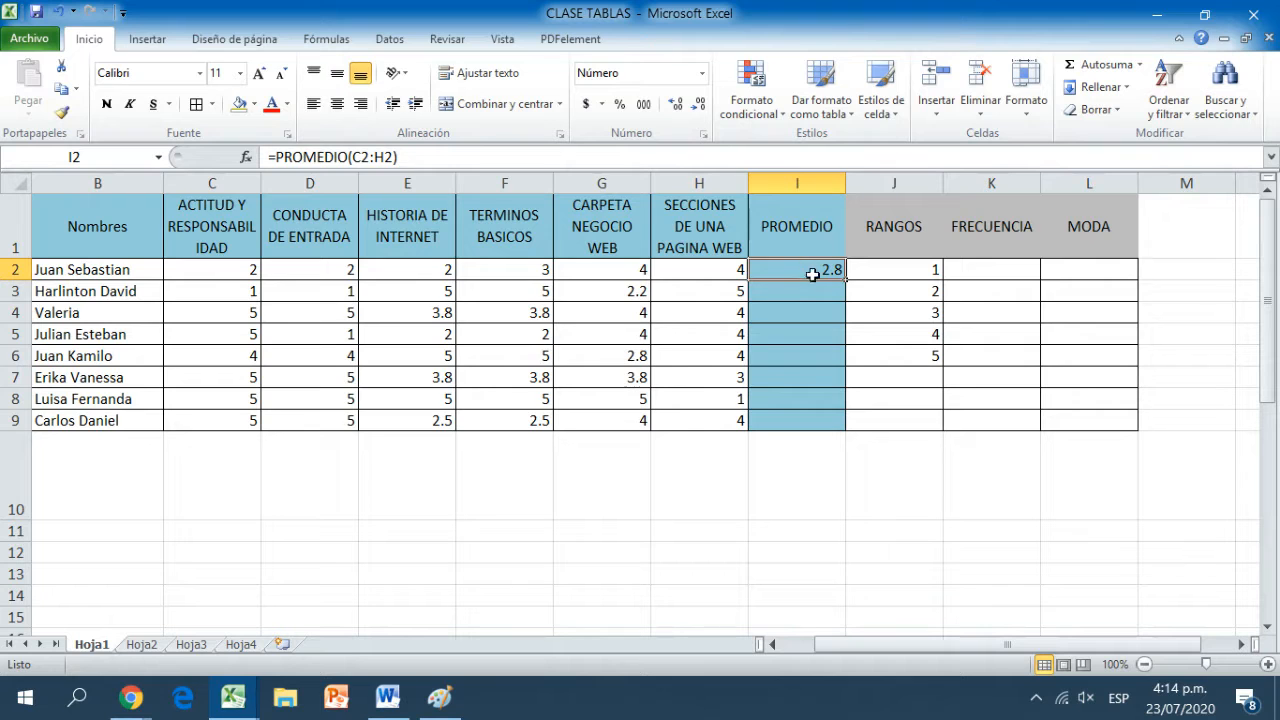
left_click(818, 289)
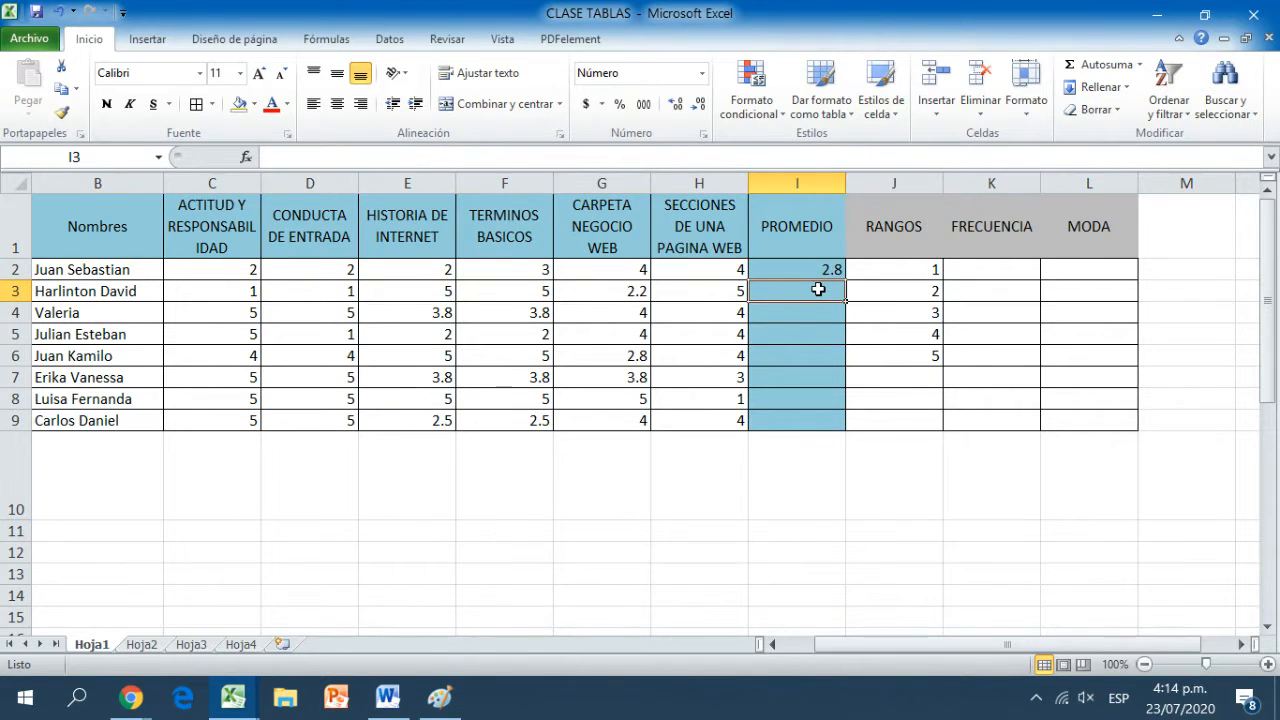
type("=")
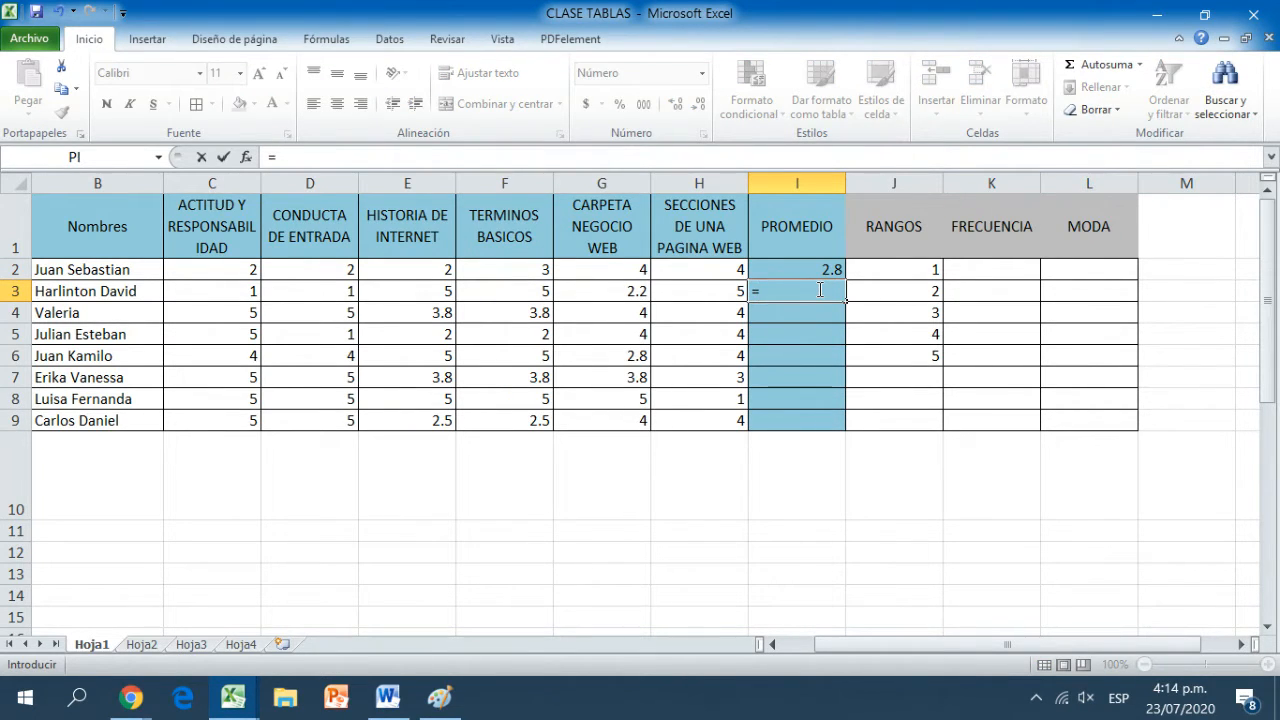
type("PRO")
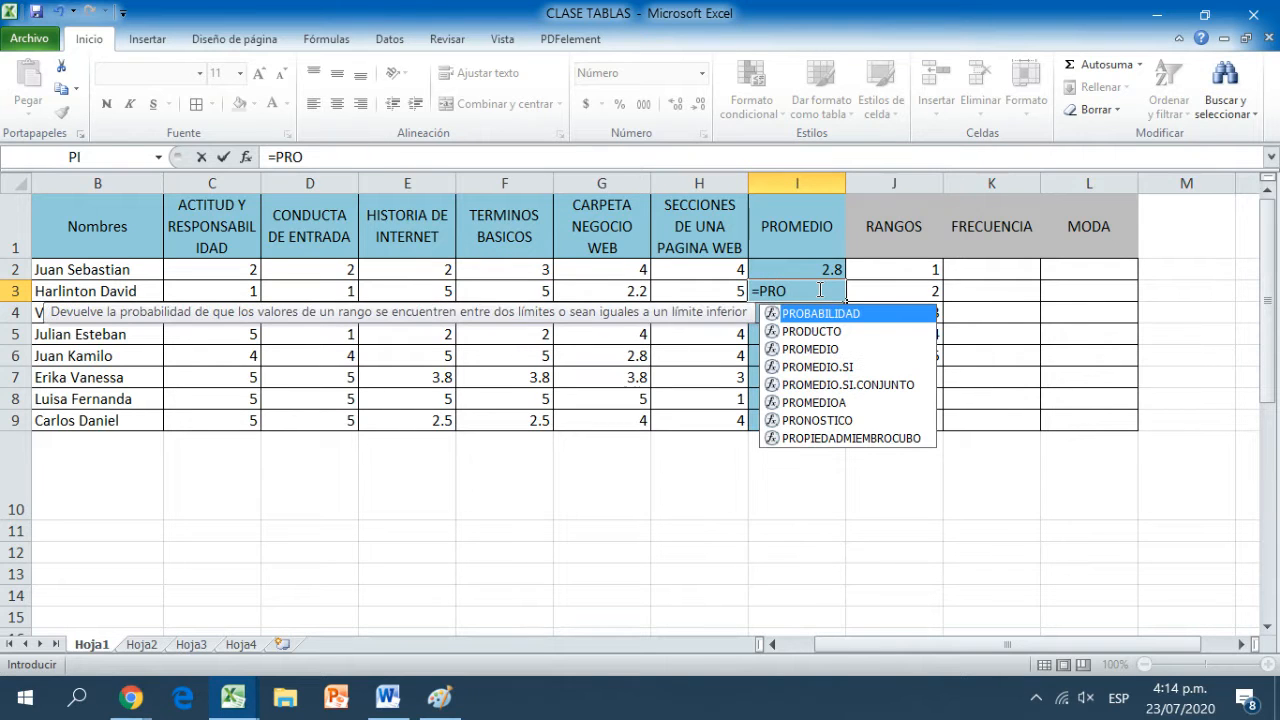
double_click(808, 345)
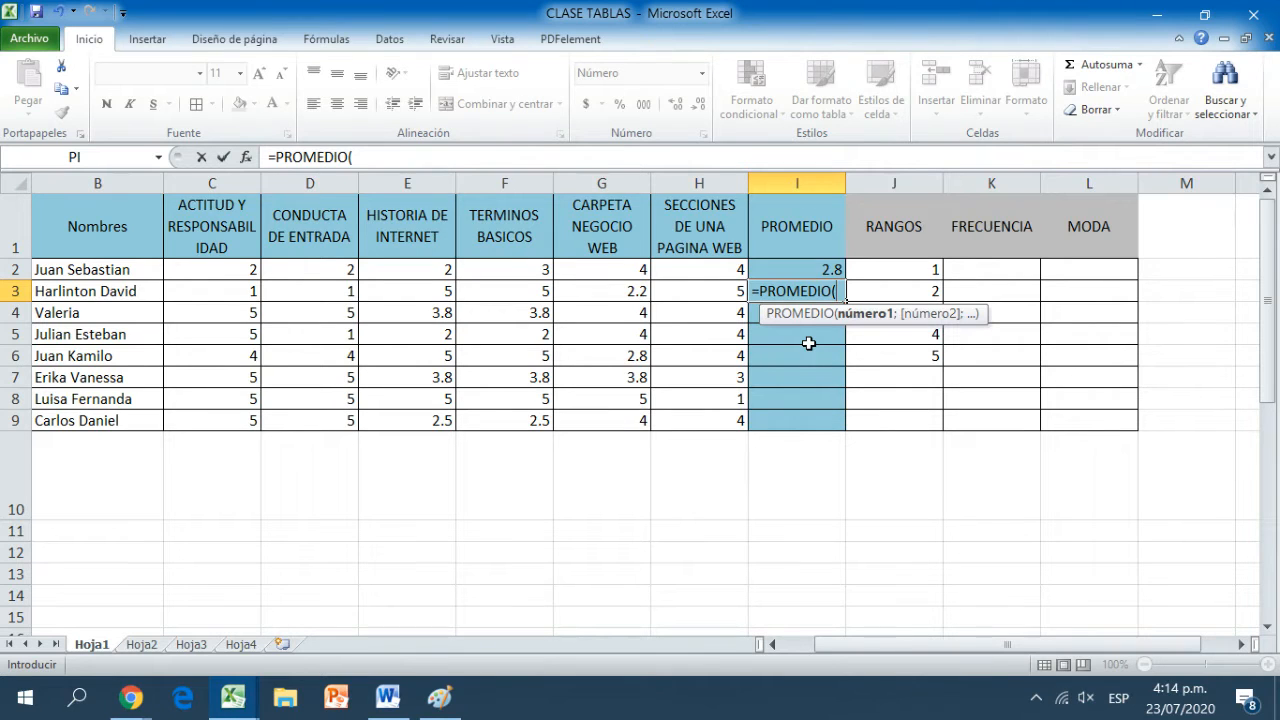
left_click(241, 295)
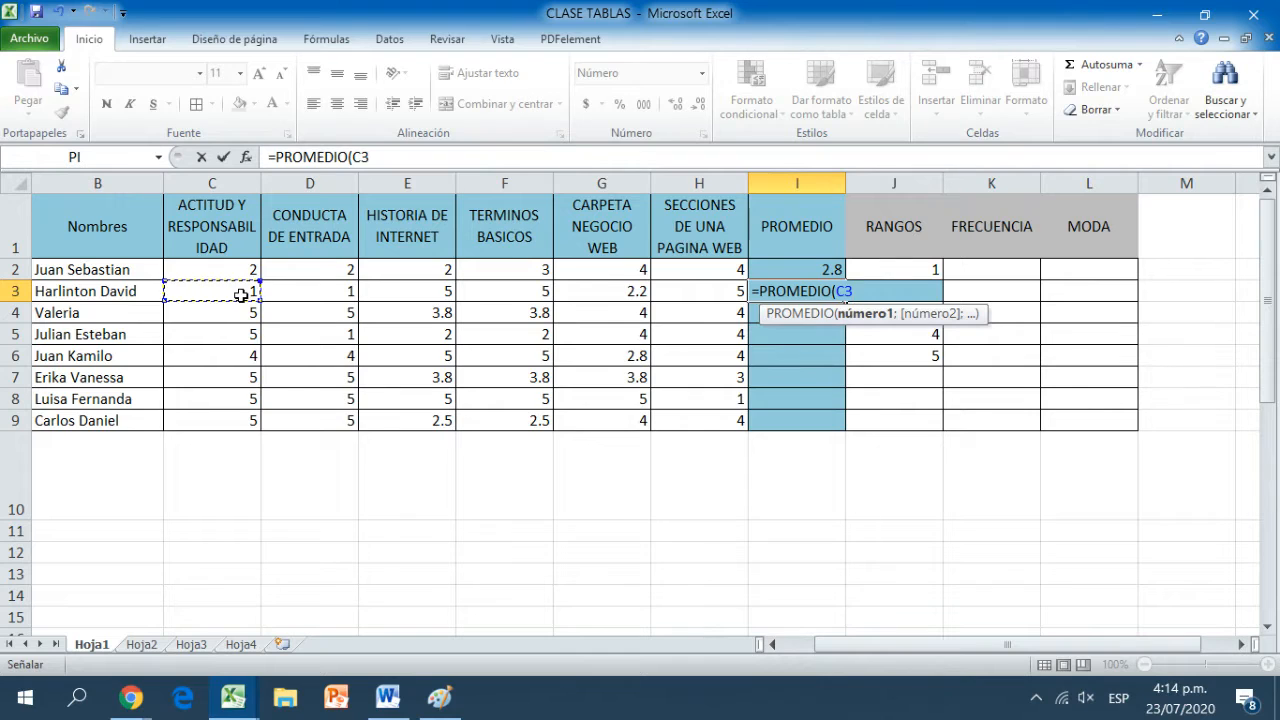
type(";")
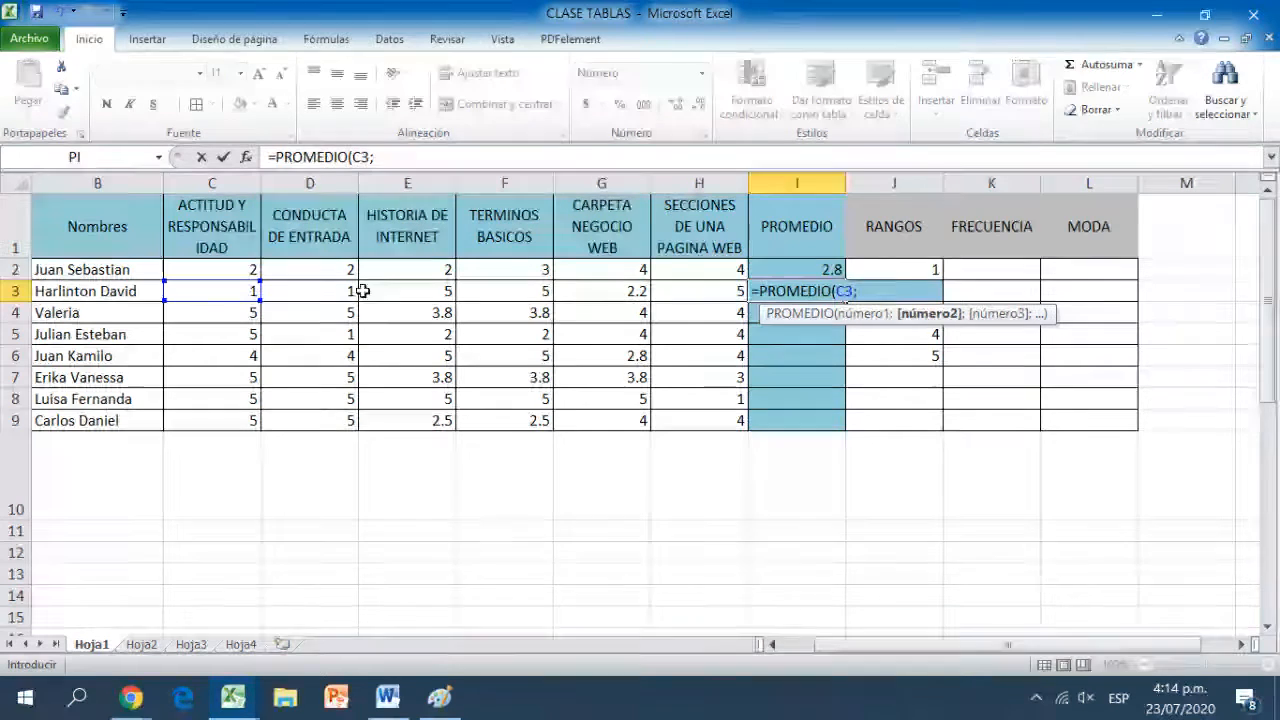
left_click(517, 291)
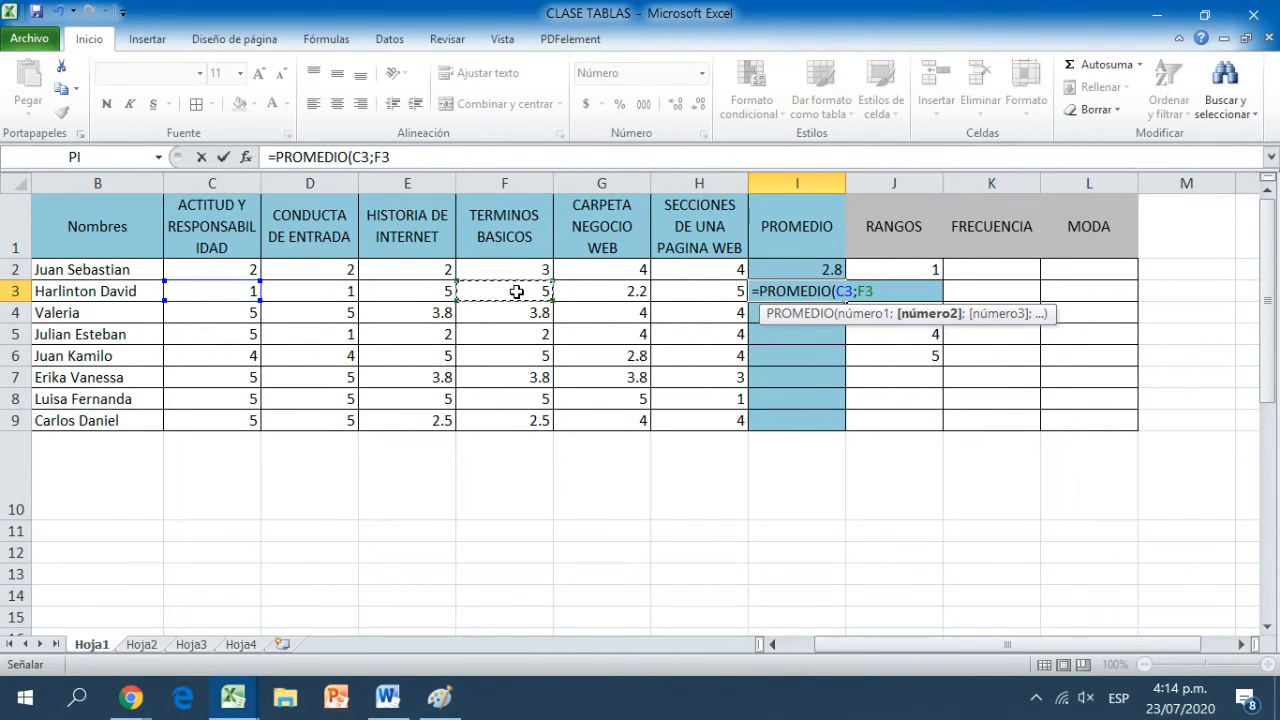
type(";")
left_click(703, 288)
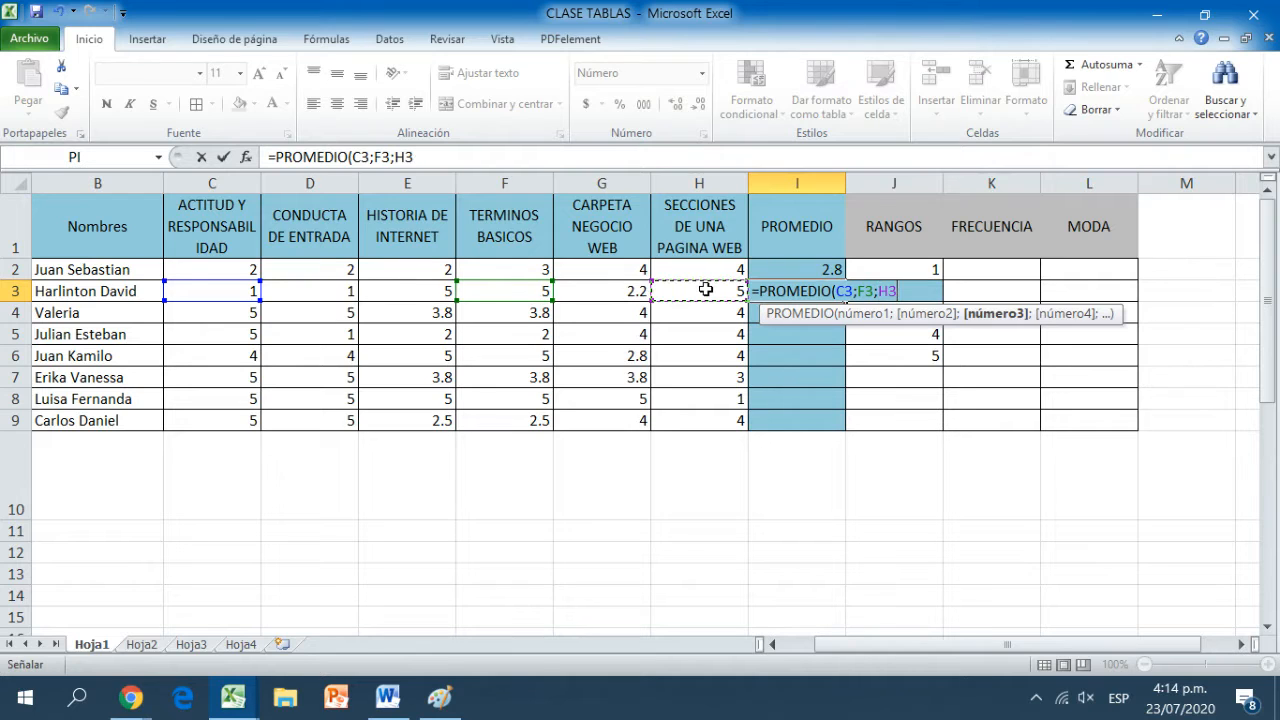
type(")")
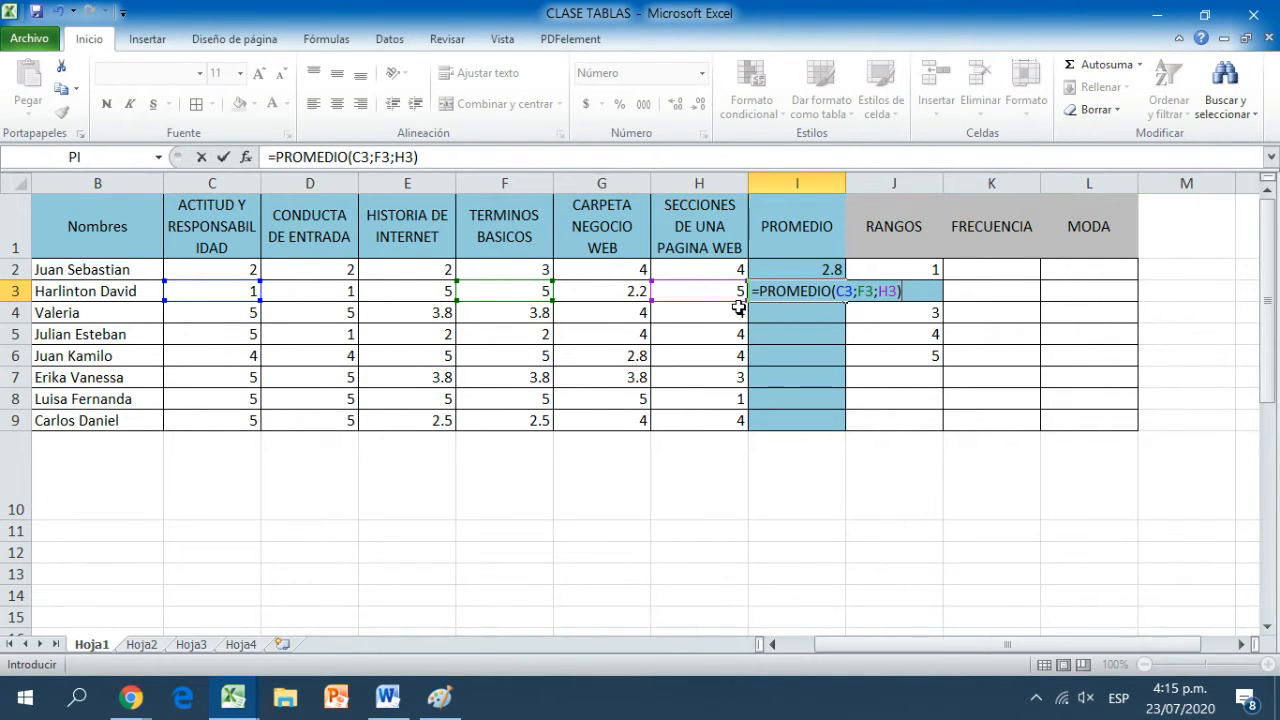
key("Return")
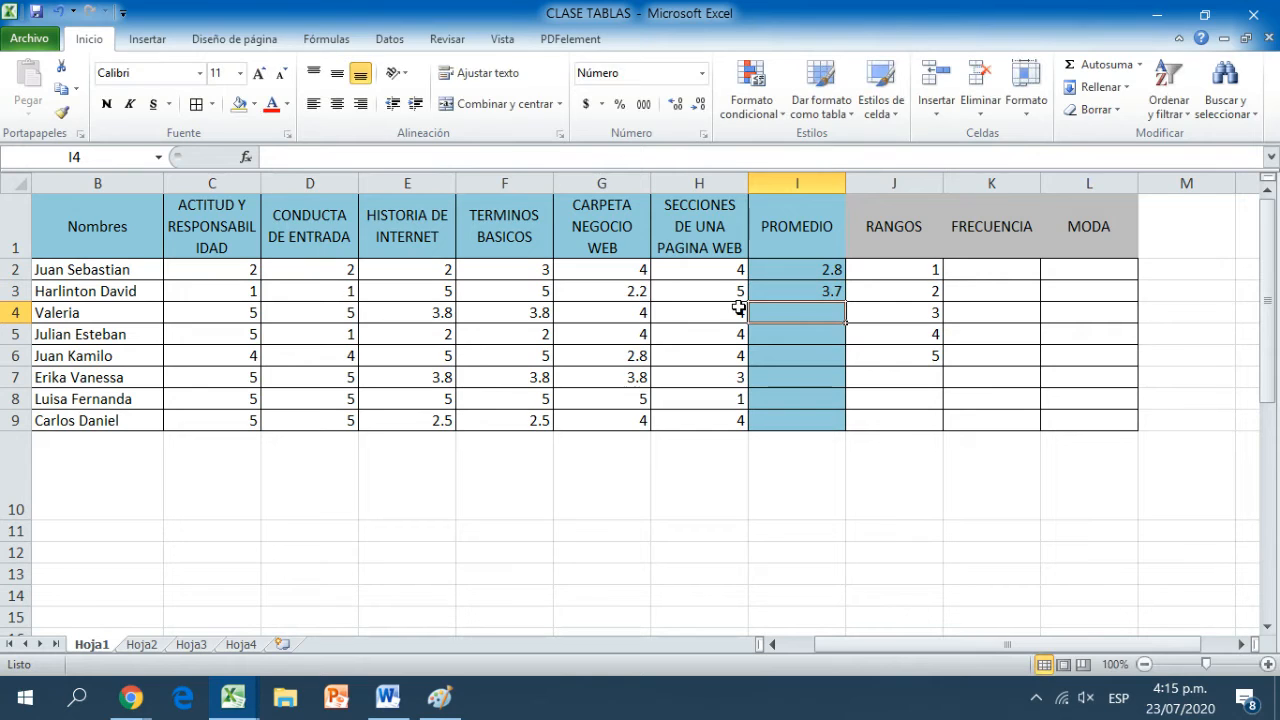
Fill the average formula from cell I2 down the PROMEDIO column to I9.
left_click(800, 291)
left_click(801, 268)
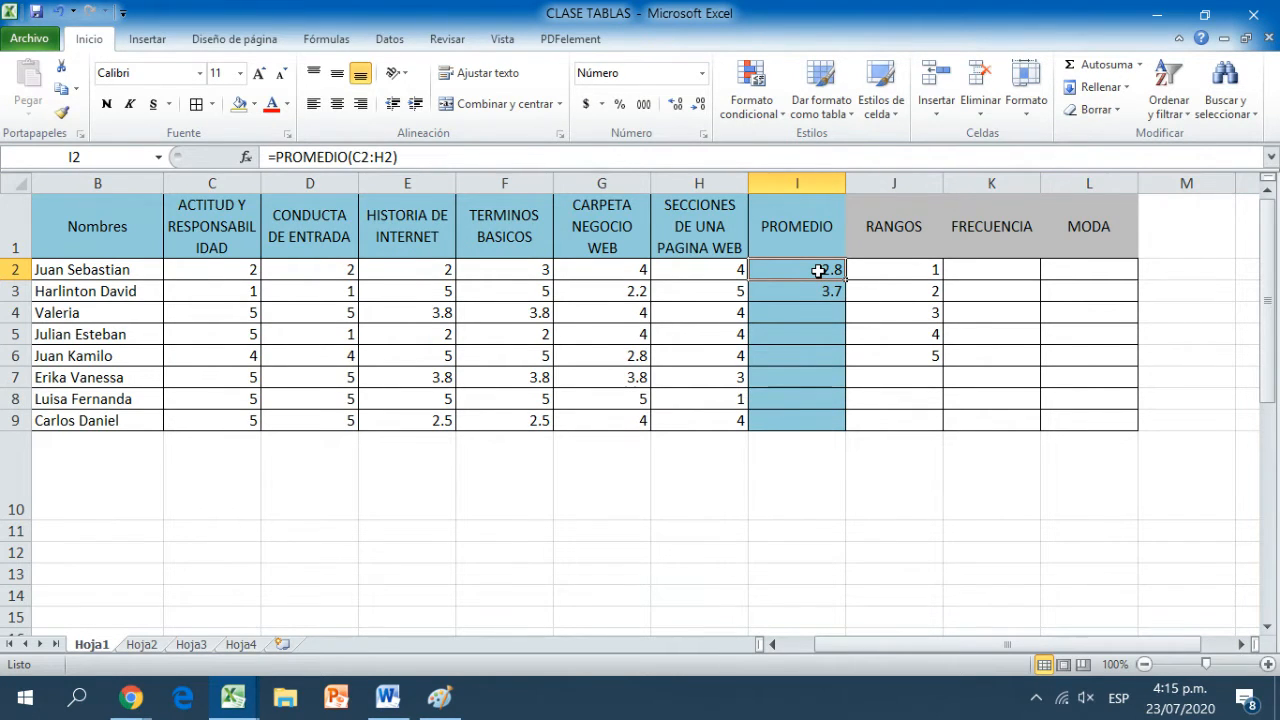
left_click_drag(845, 281, 839, 428)
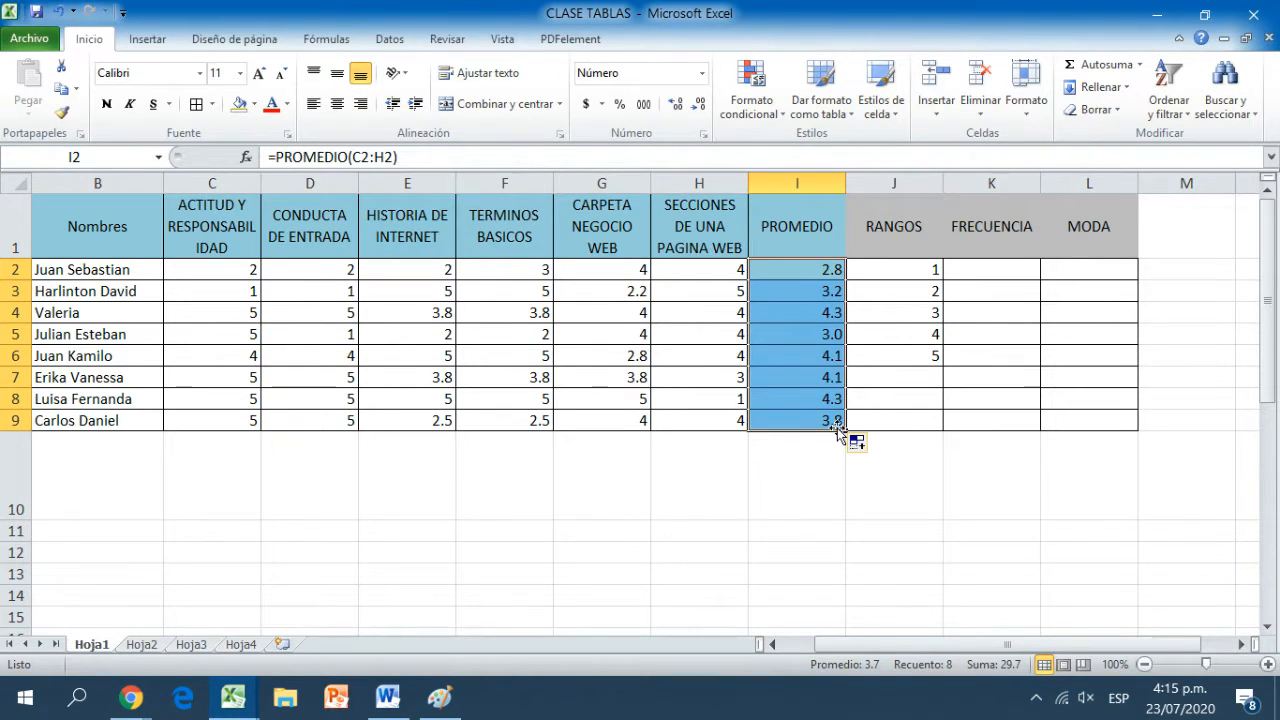
Calculate the ACTITUD Y RESPONSABILIDAD average in cell C10 with =PROMEDIO(C2:C9).
left_click(200, 452)
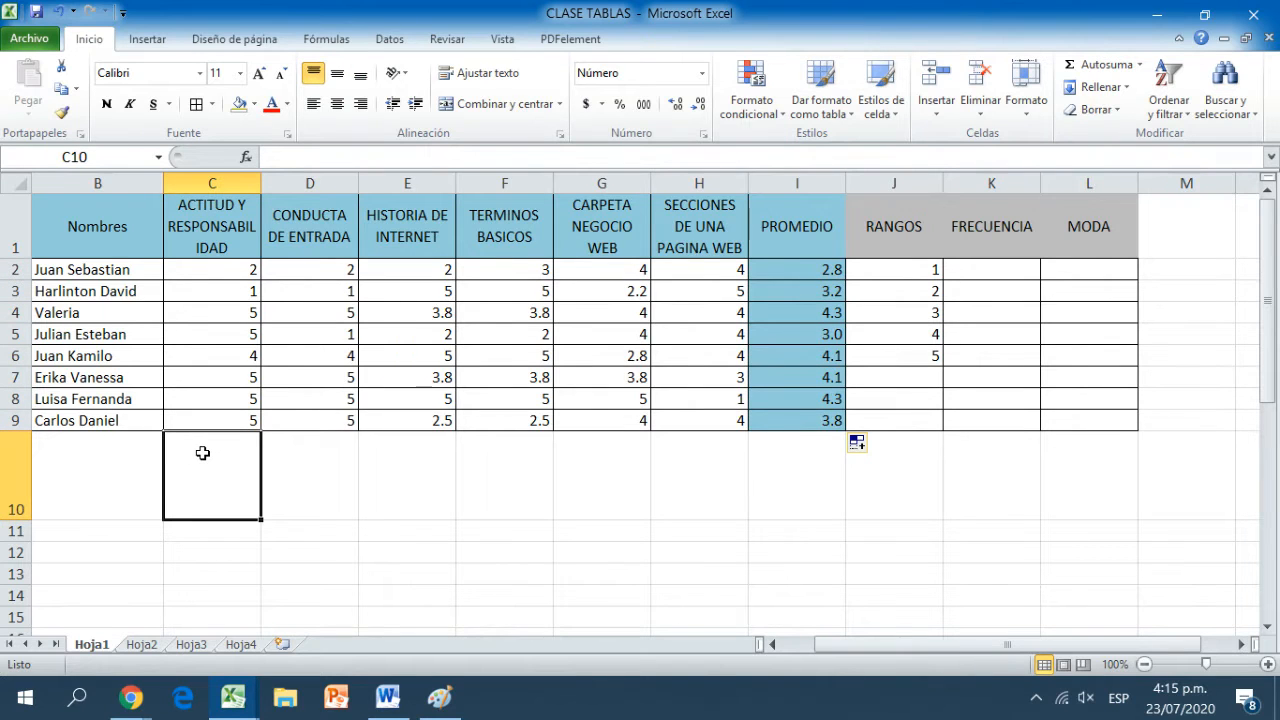
type("=PROMEDIO")
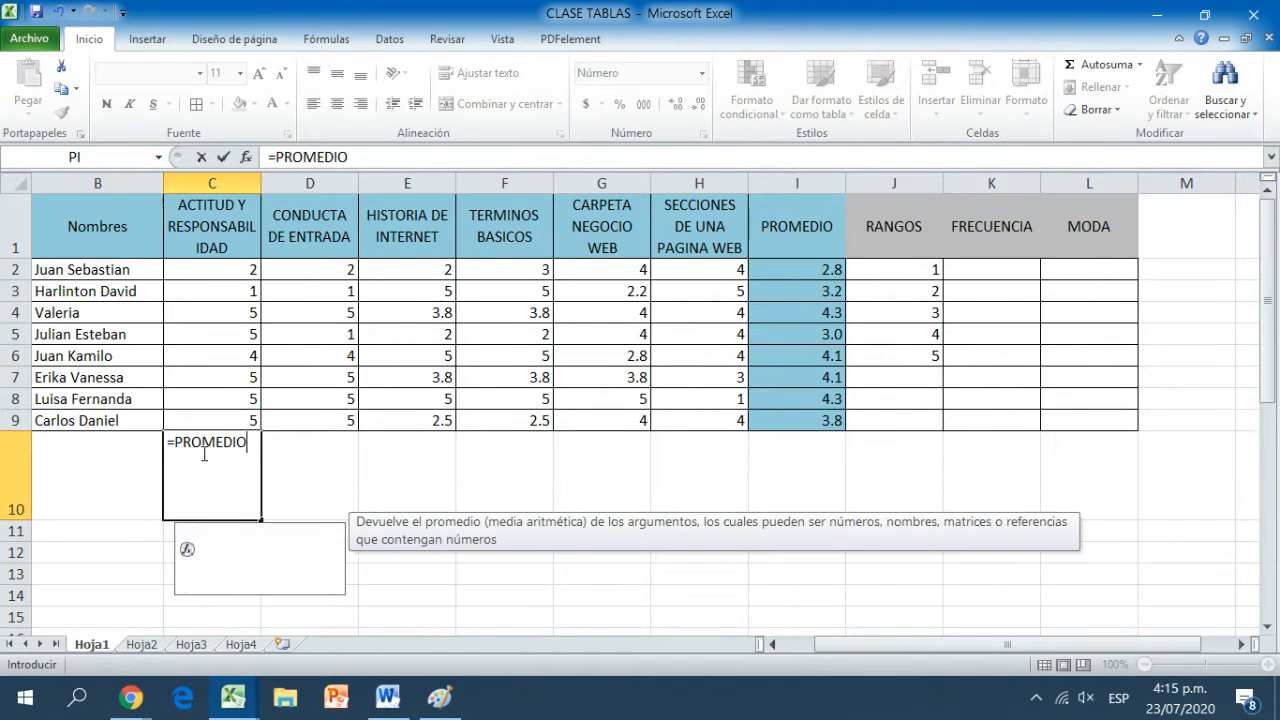
type("(")
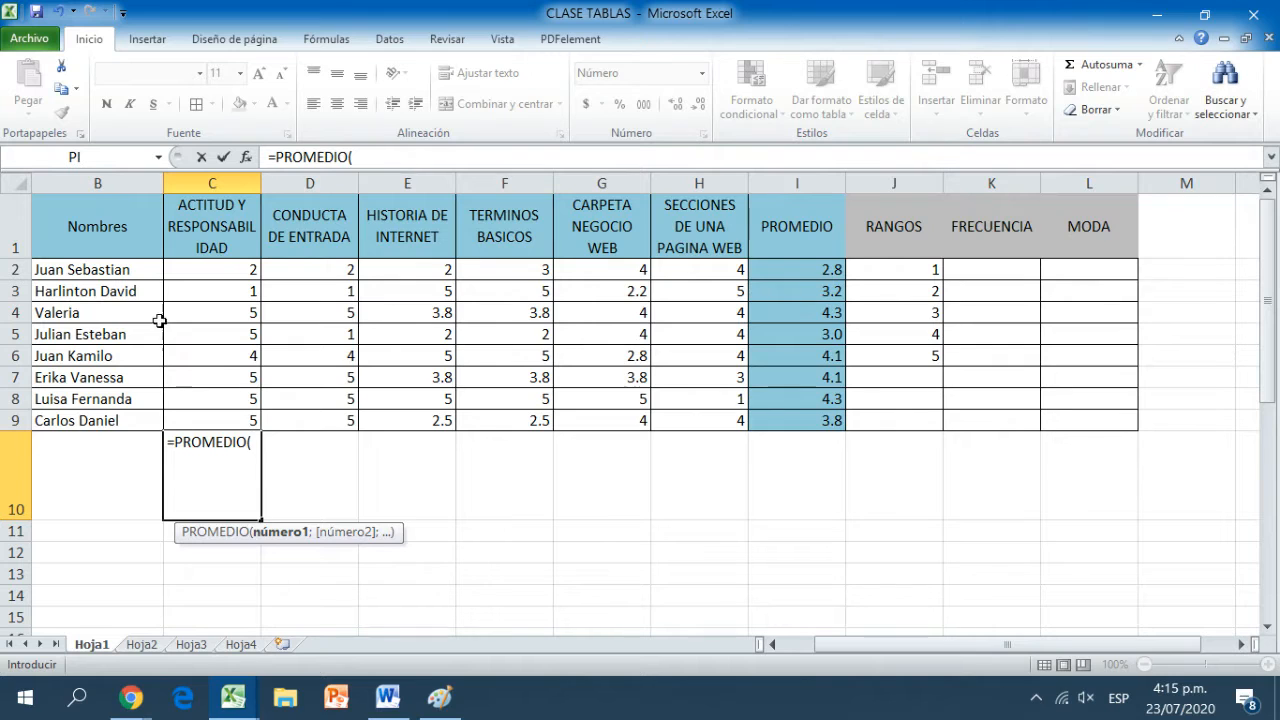
left_click_drag(217, 258, 214, 421)
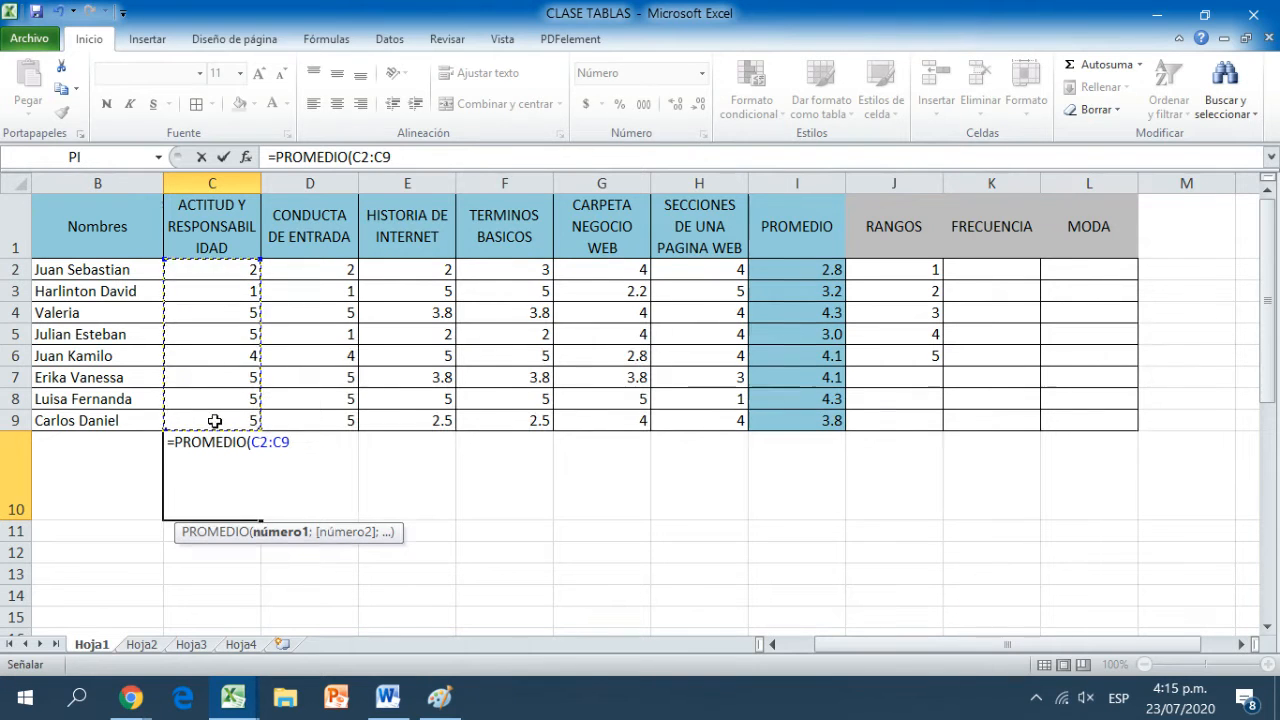
type(")")
key("Return")
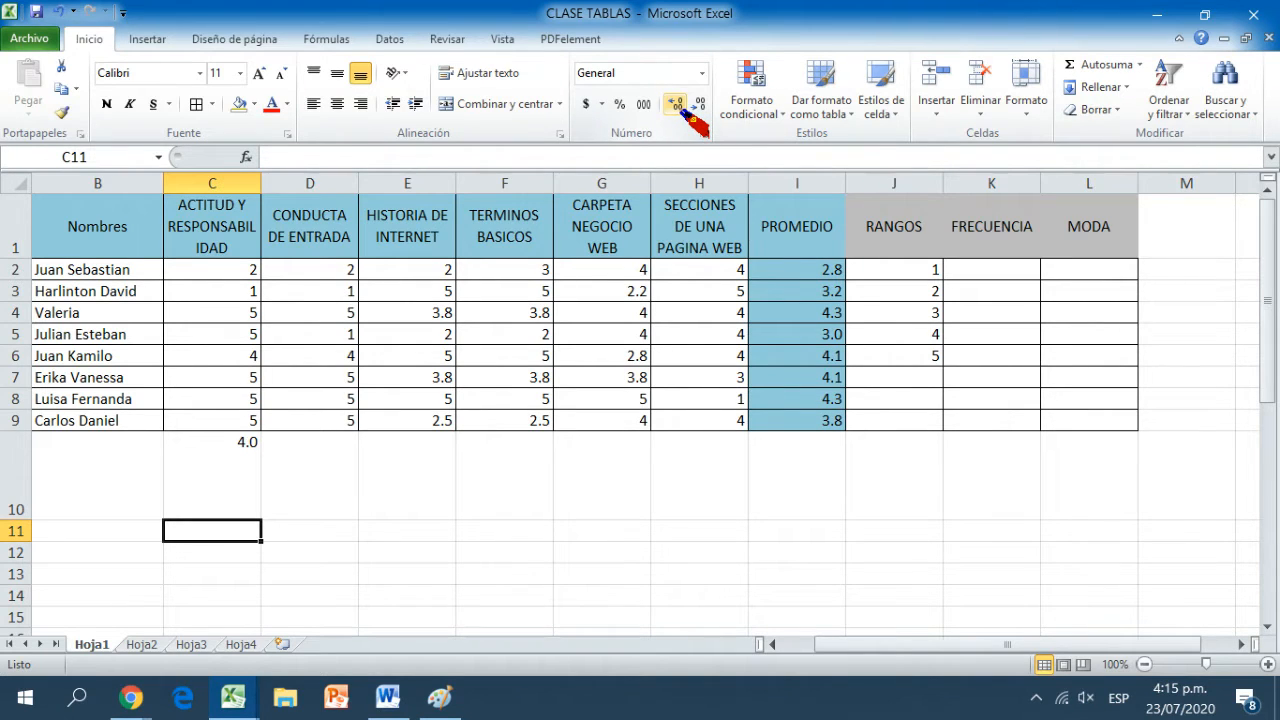
Increase the average in C10 to three decimal places, then reduce it back to one.
left_click(197, 494)
left_click(675, 104)
left_click(675, 104)
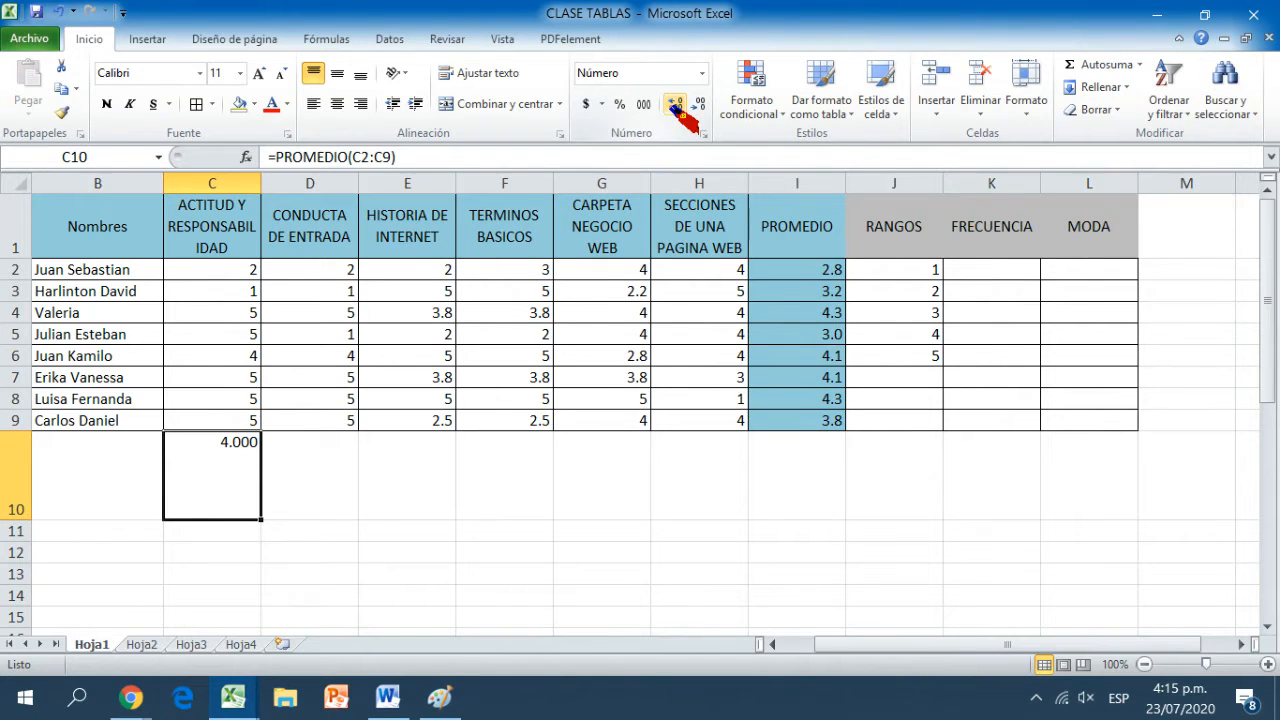
left_click(699, 104)
left_click(699, 104)
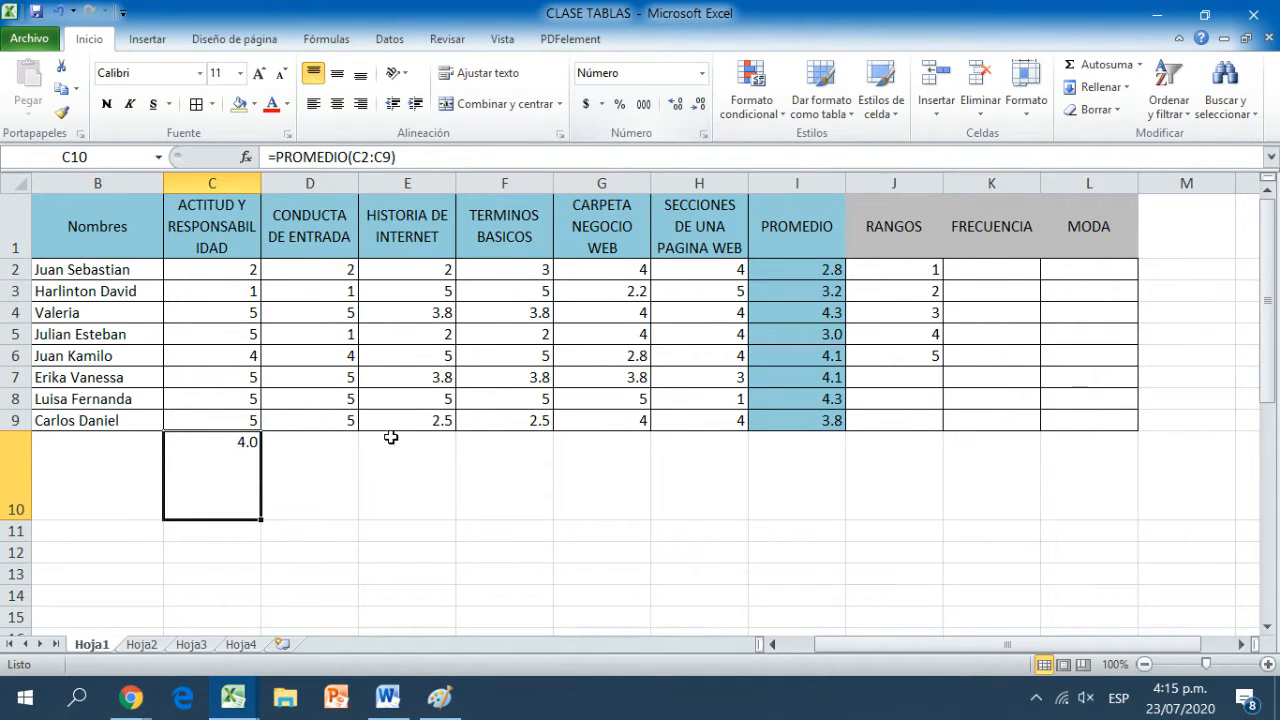
Calculate the CONDUCTA DE ENTRADA average in cell D10 with =PROMEDIO(D2:D9).
left_click(335, 456)
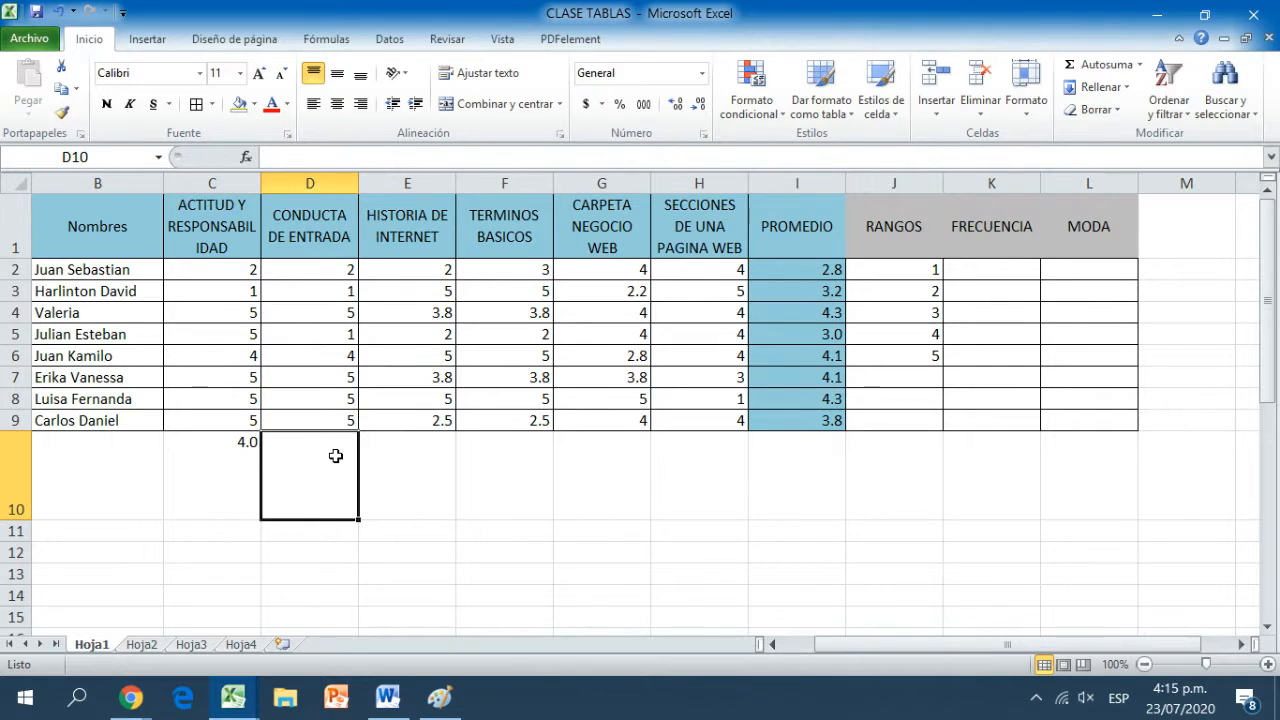
type("=PROMEDIO")
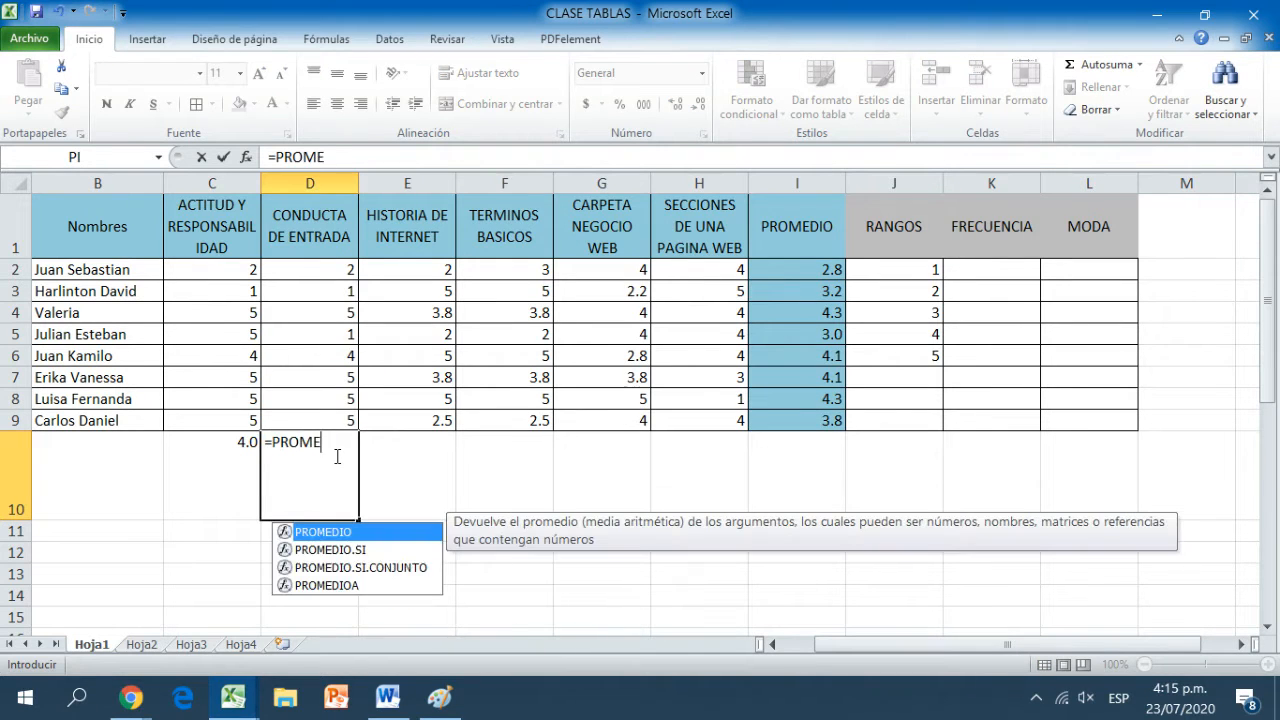
double_click(330, 535)
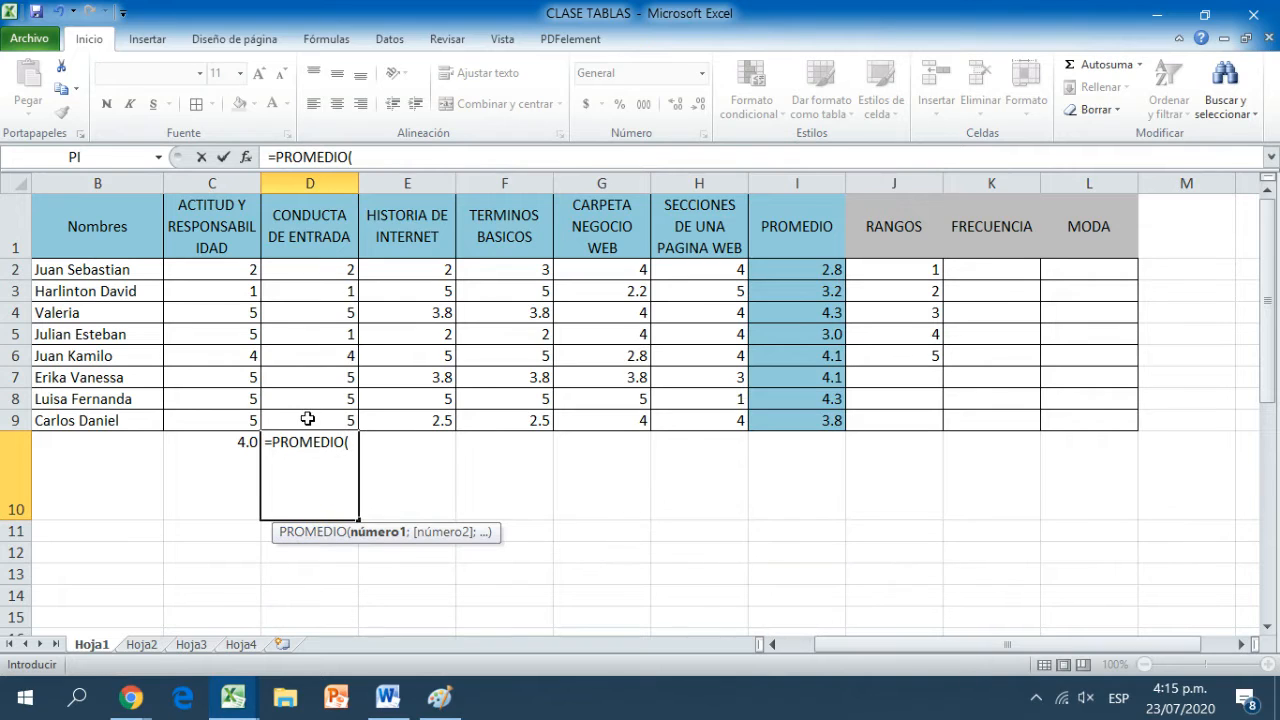
left_click_drag(306, 418, 328, 267)
type(")")
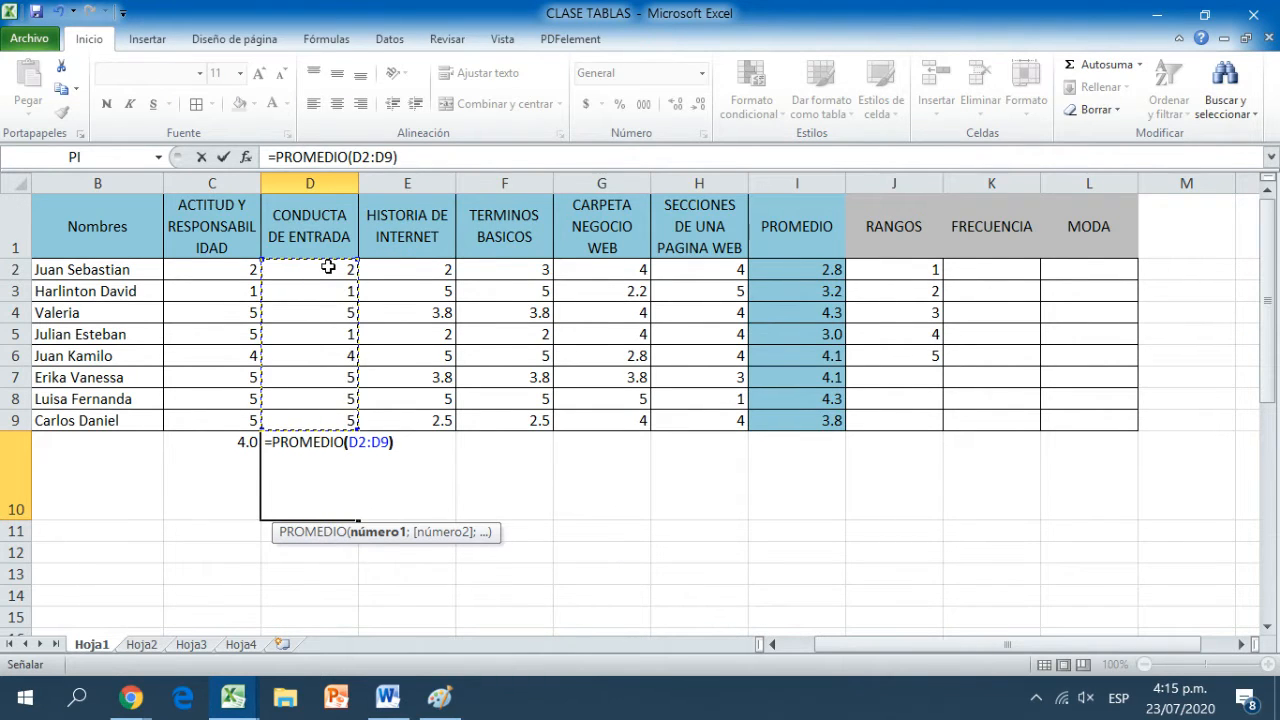
key("Return")
Try more and fewer decimal places on the average in D10, ending with one decimal place.
left_click(322, 489)
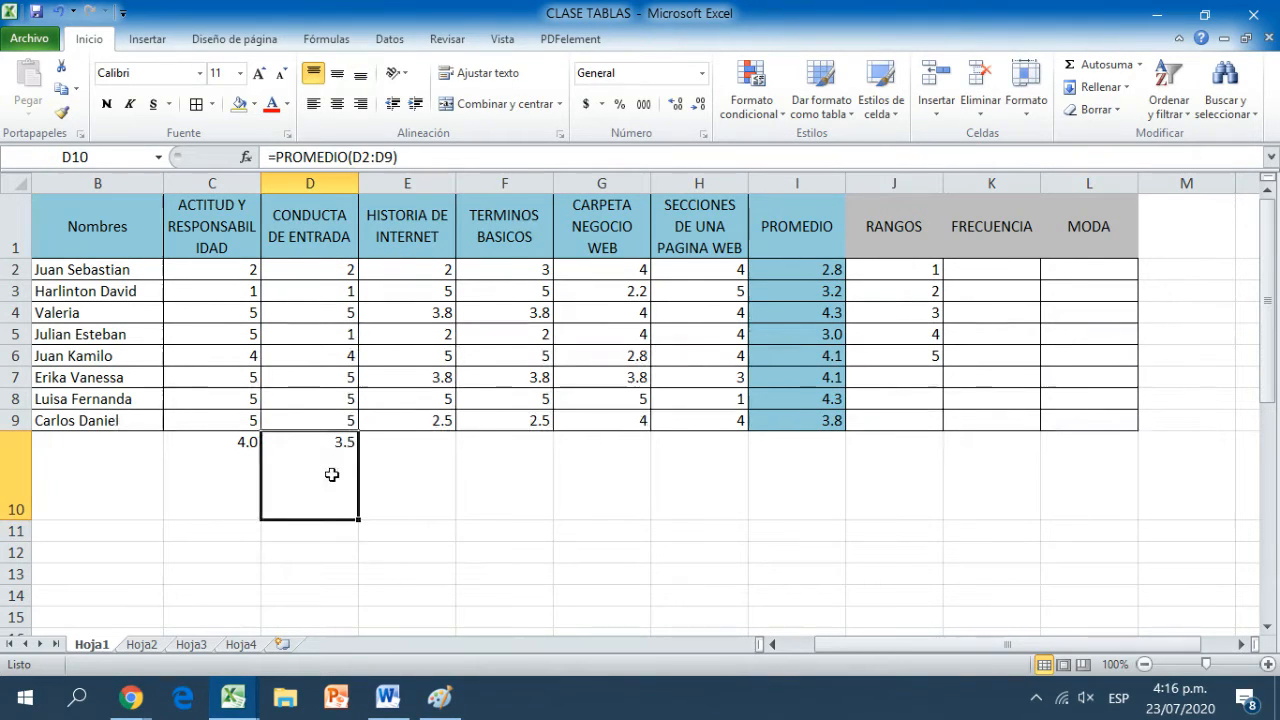
left_click(676, 105)
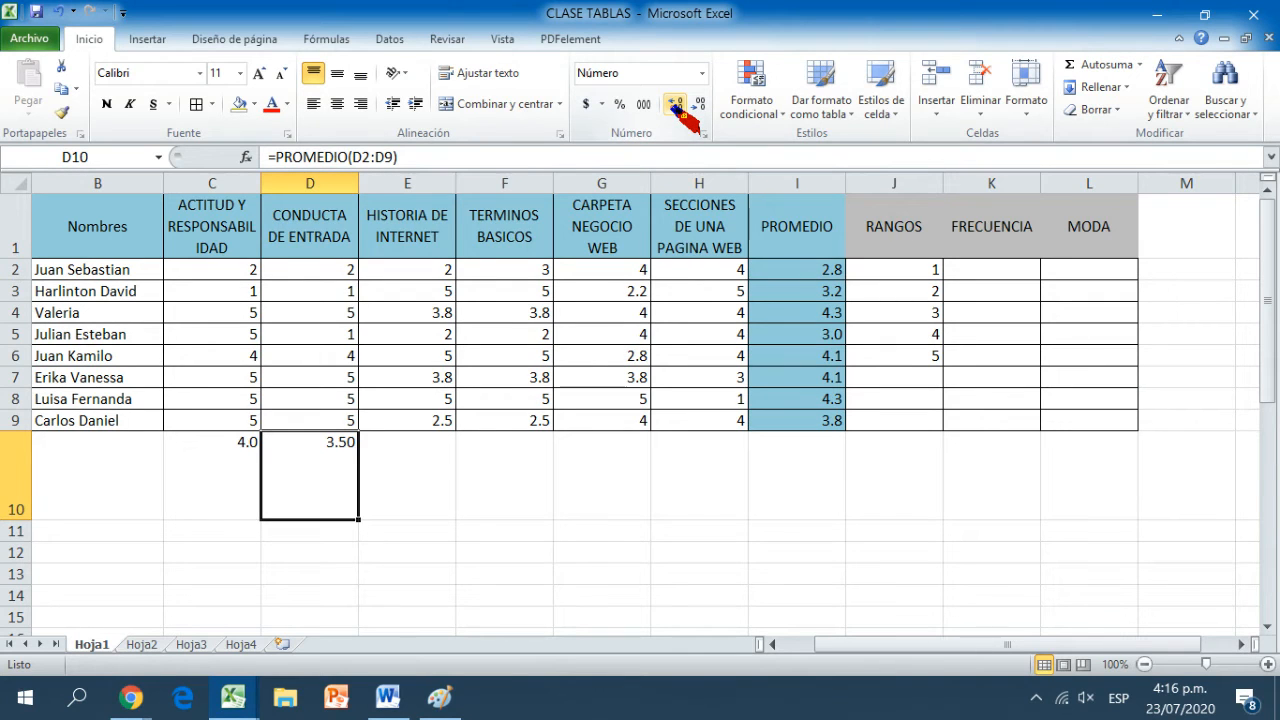
left_click(676, 105)
left_click(676, 105)
left_click(676, 105)
left_click(699, 104)
left_click(699, 104)
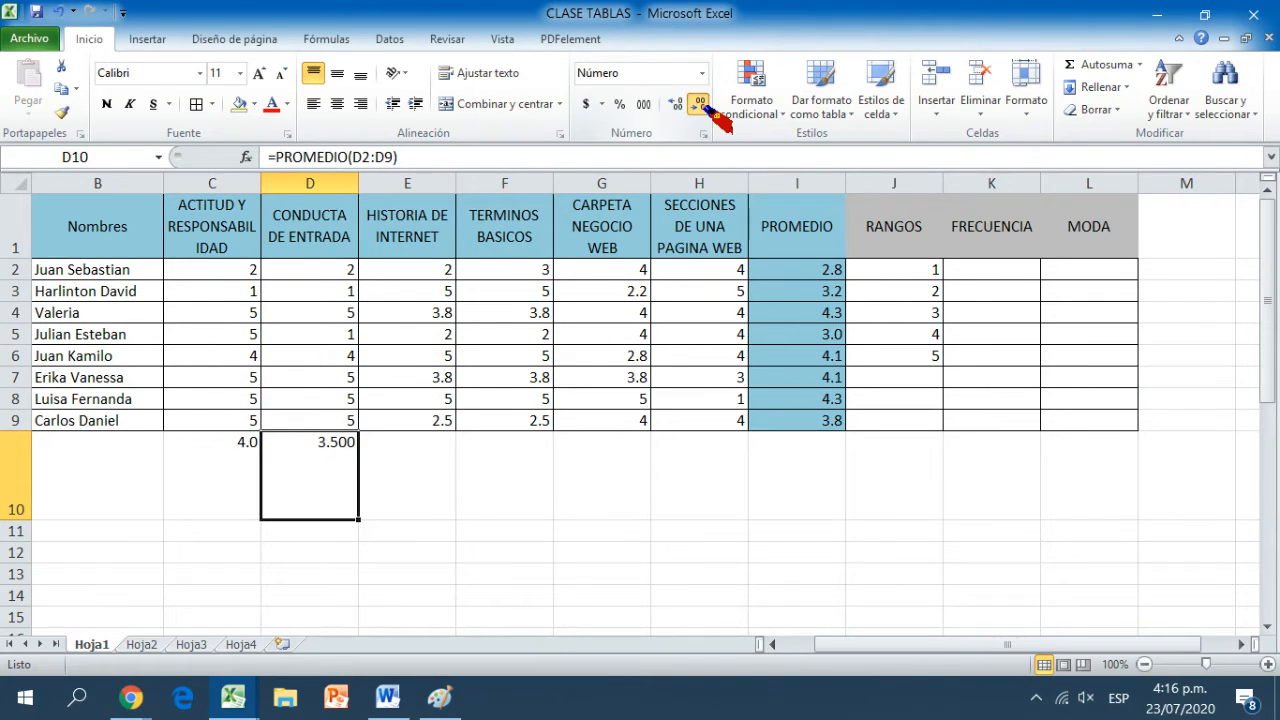
left_click(700, 104)
left_click(700, 104)
left_click(700, 104)
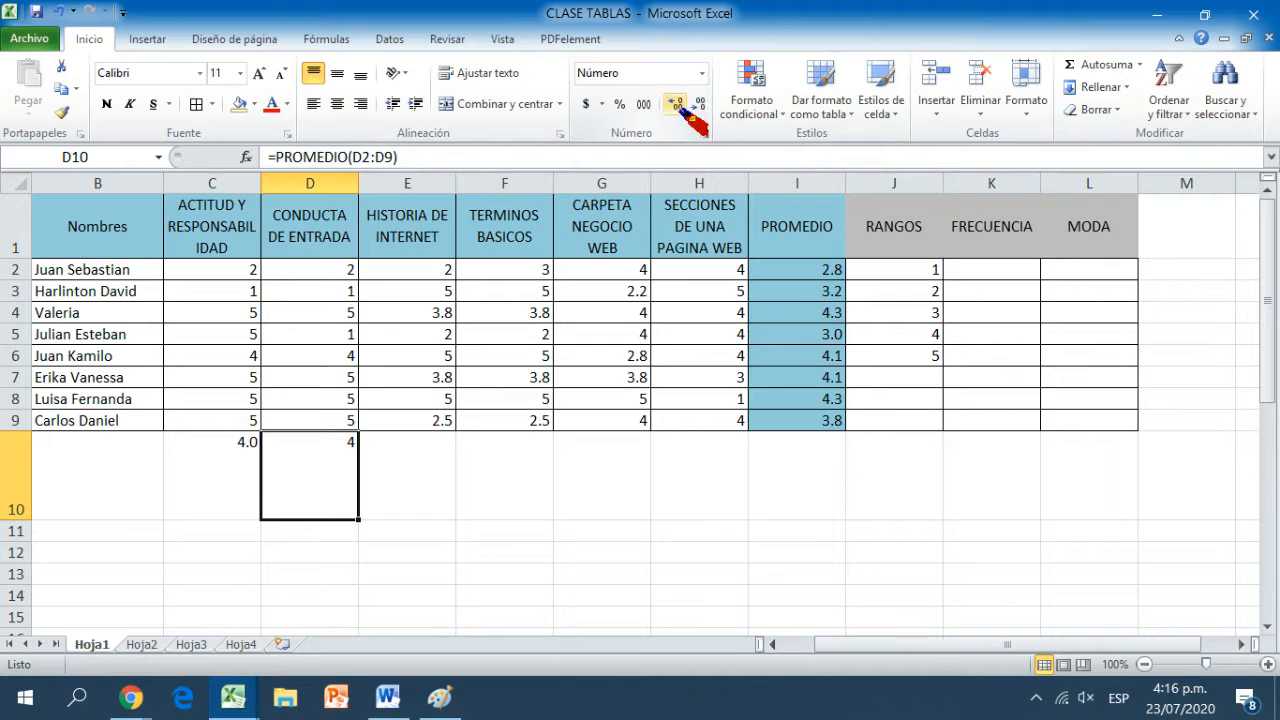
left_click(676, 105)
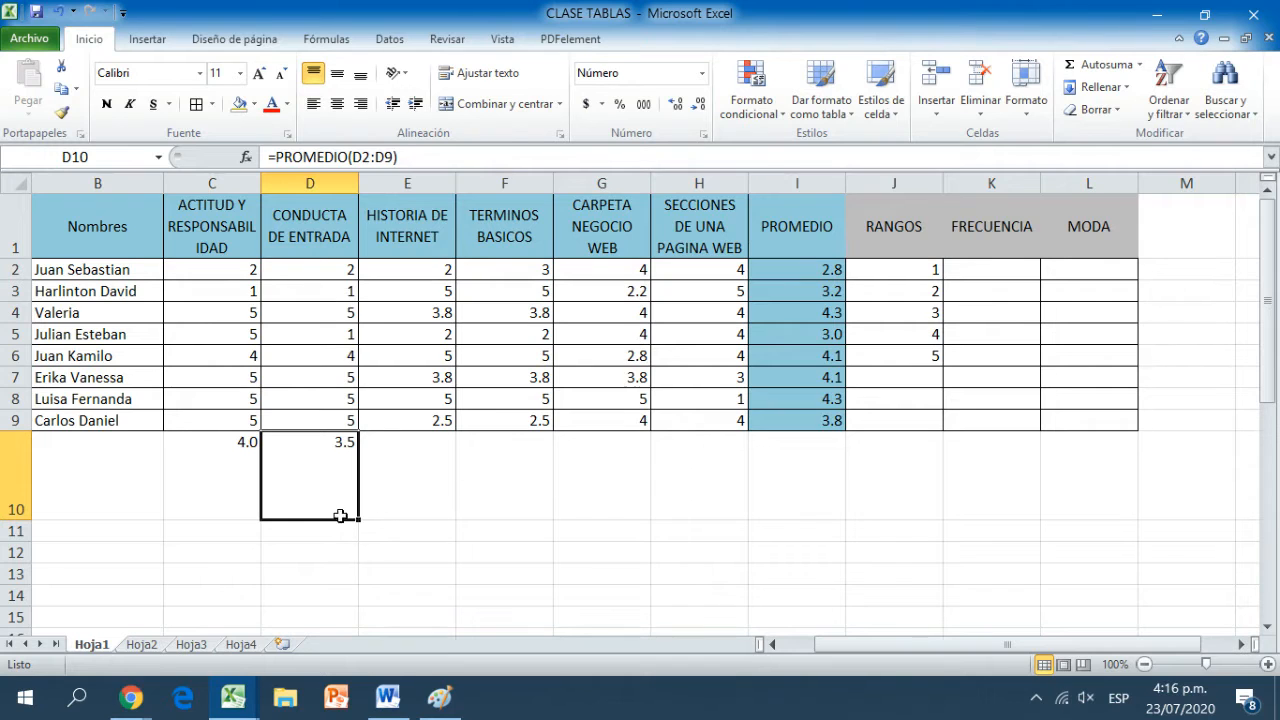
Fill the average formula from D10 across row 10 to I10.
left_click_drag(358, 519, 800, 475)
left_click(857, 502)
left_click(796, 447)
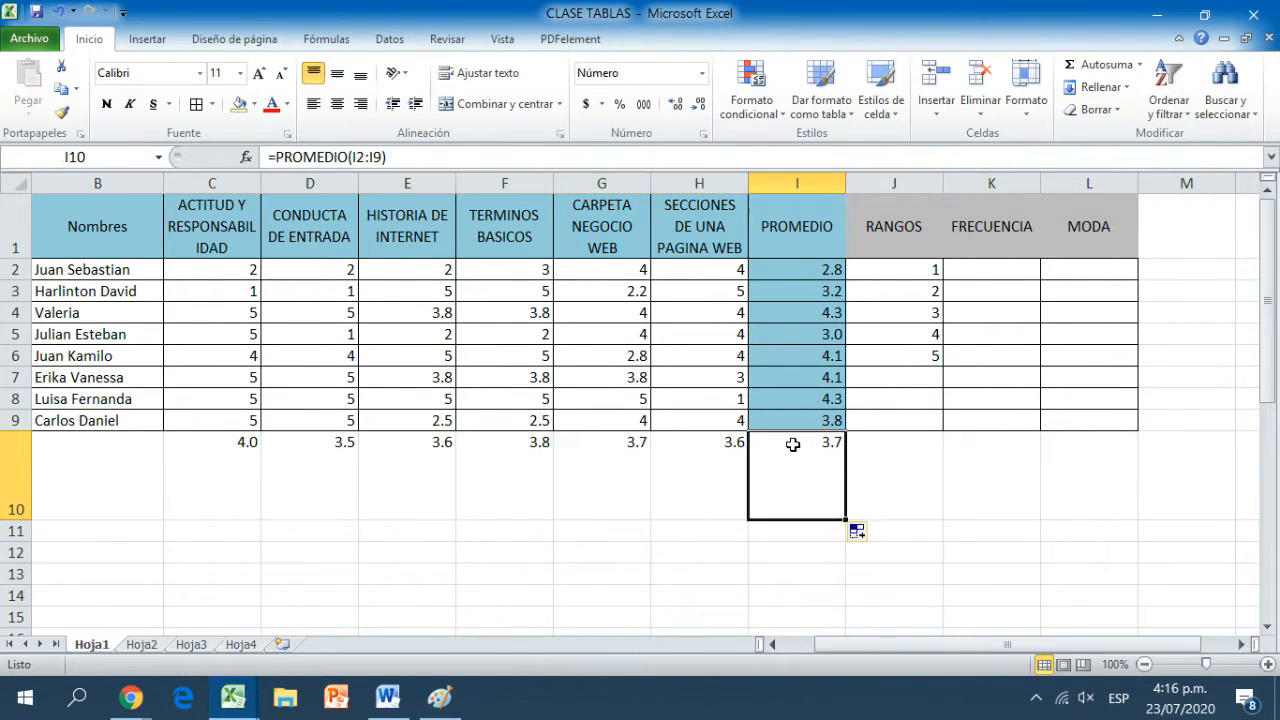
Fill the overall average cell I10 with the standard light blue color.
left_click(256, 105)
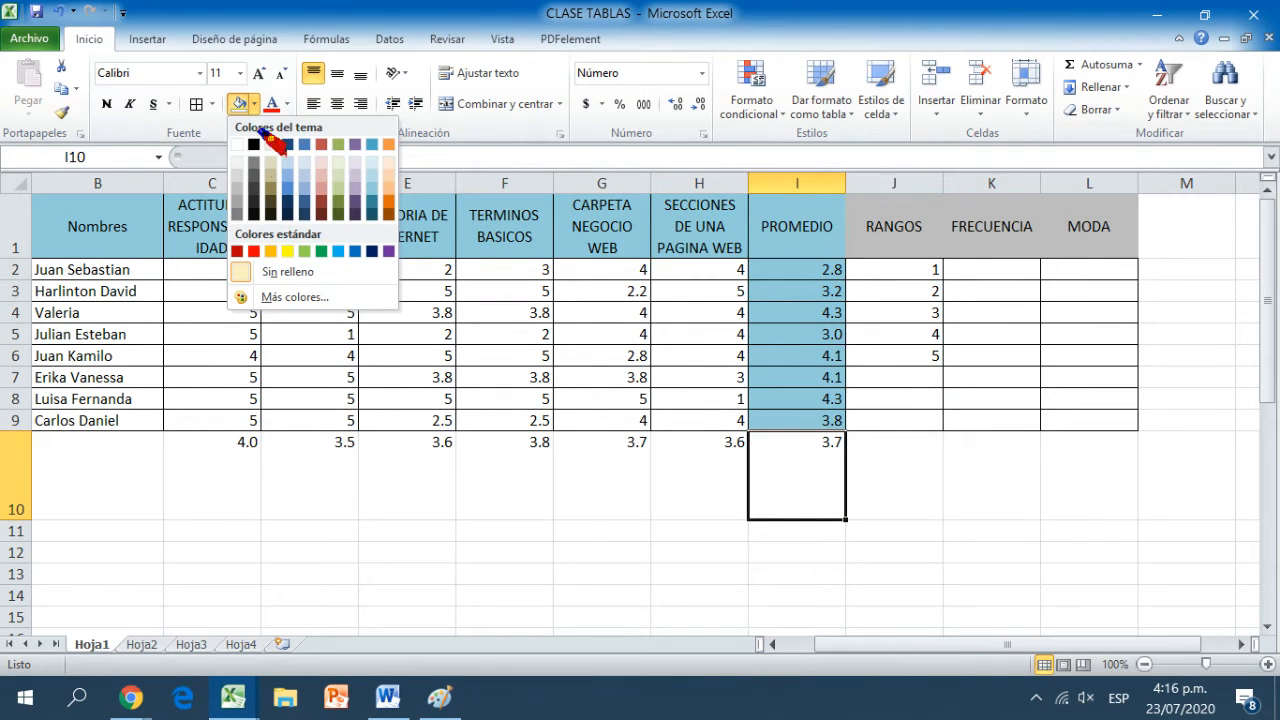
left_click(338, 251)
left_click(906, 458)
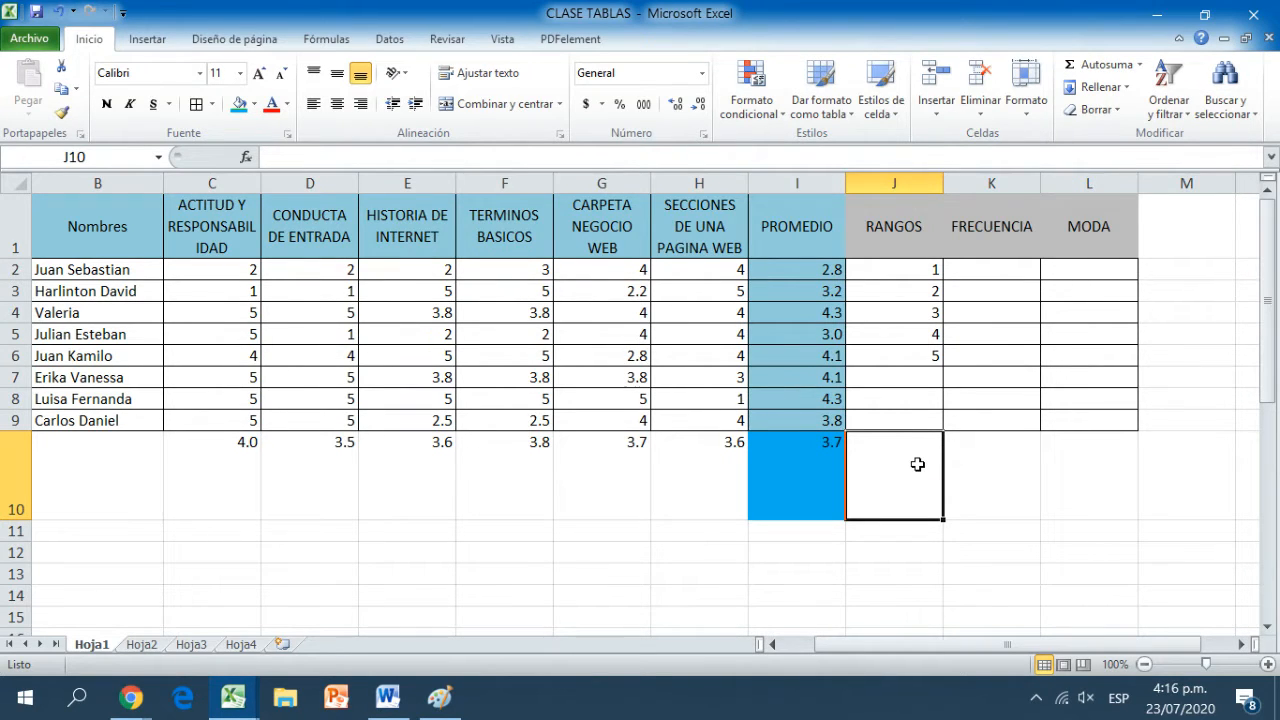
left_click(790, 468)
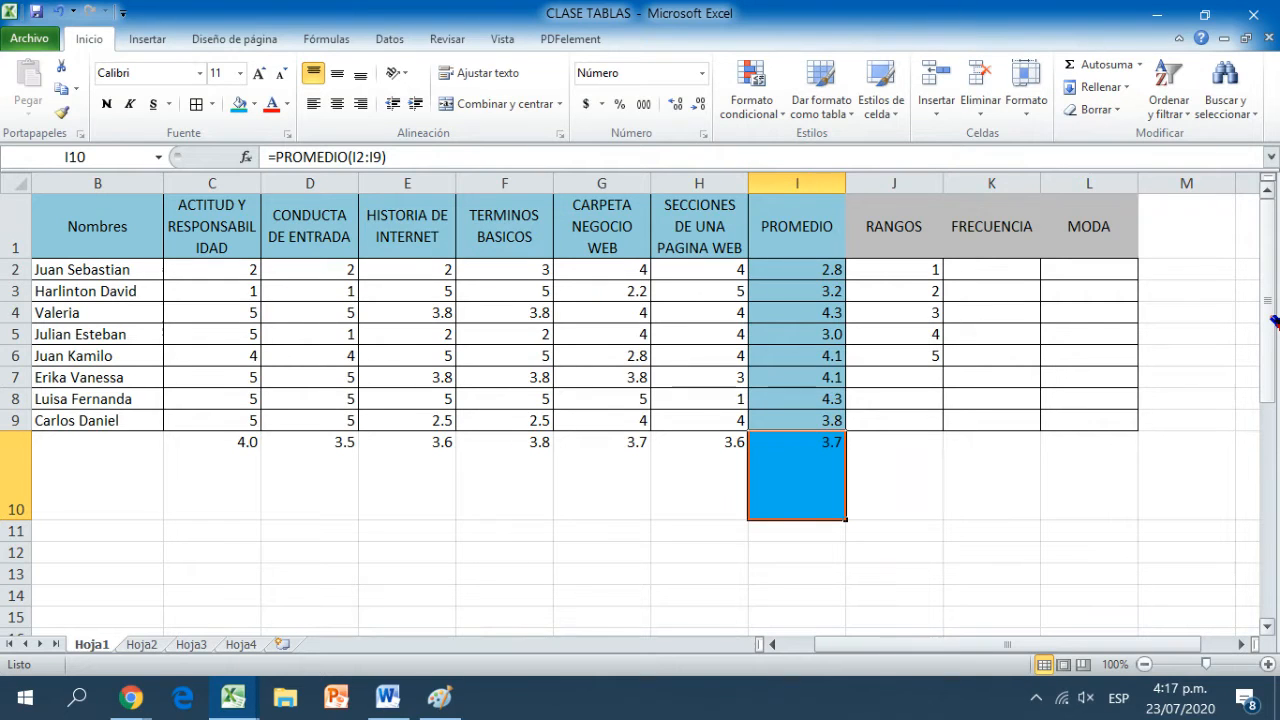
Examine the number list in C17:C25, its middle cell C21 and the values above and below it.
left_click_drag(1274, 320, 1271, 428)
left_click_drag(243, 339, 234, 509)
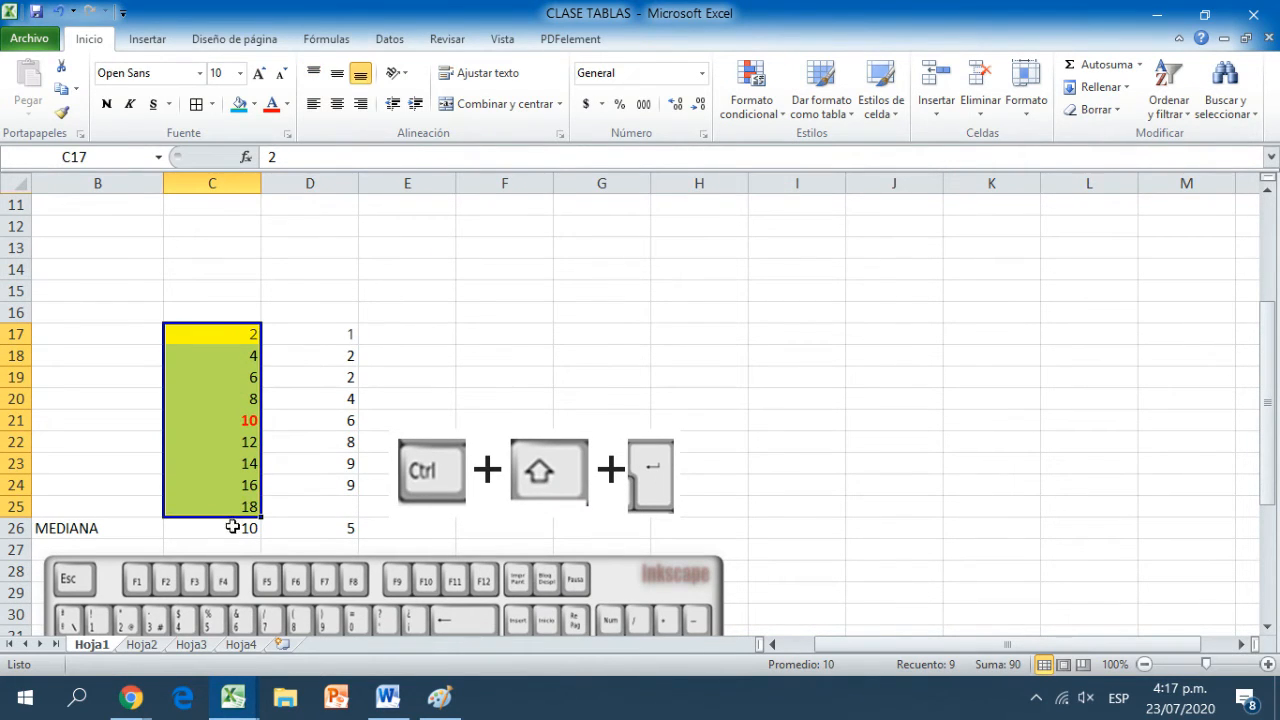
left_click(224, 420)
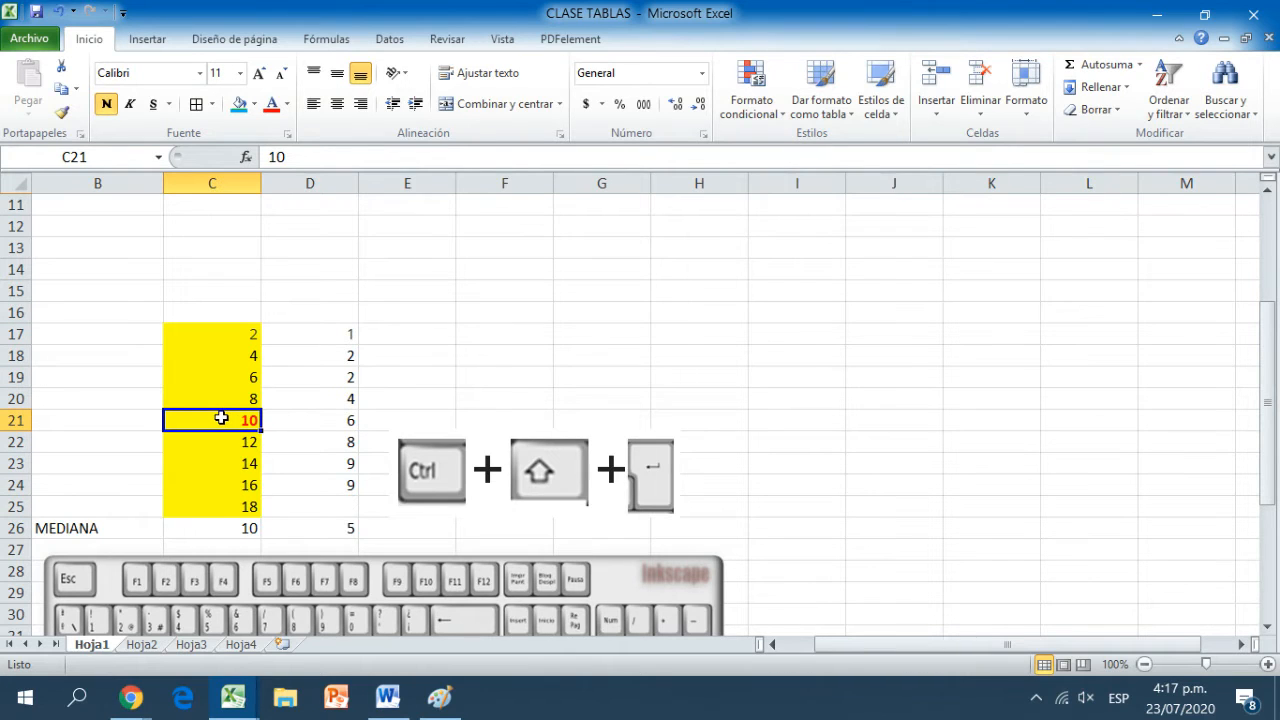
left_click_drag(234, 334, 230, 504)
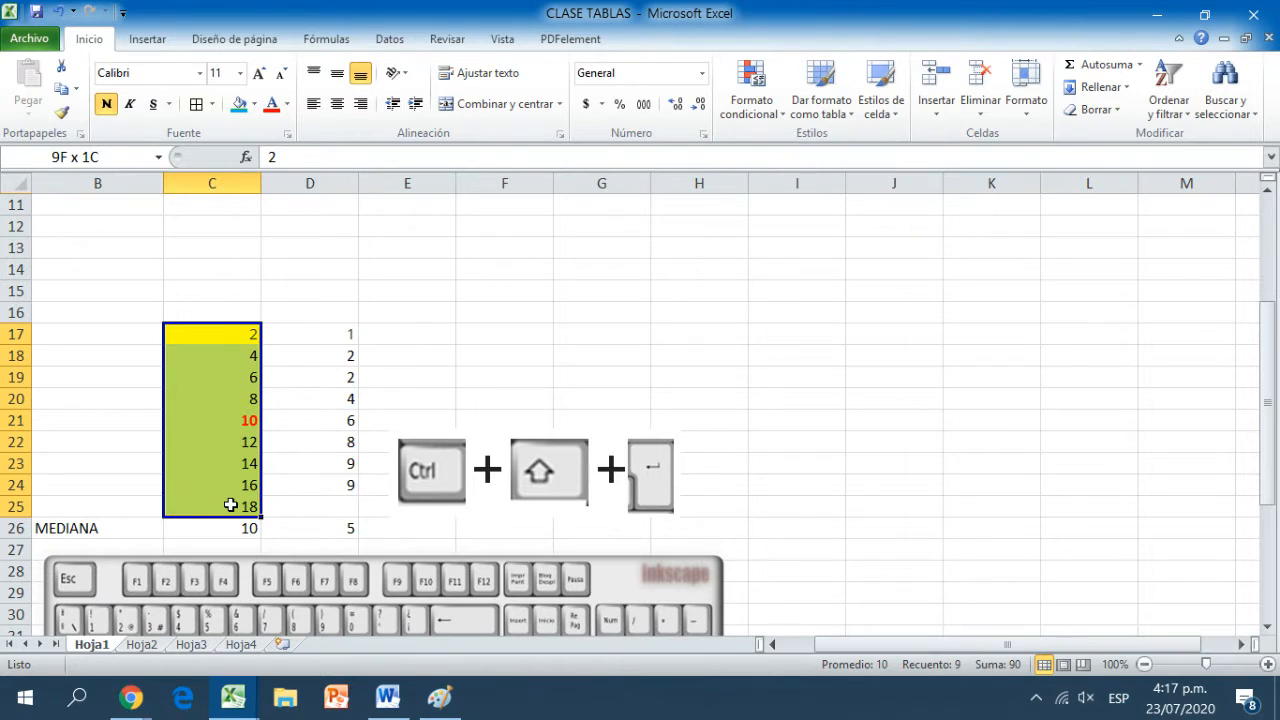
left_click(219, 329)
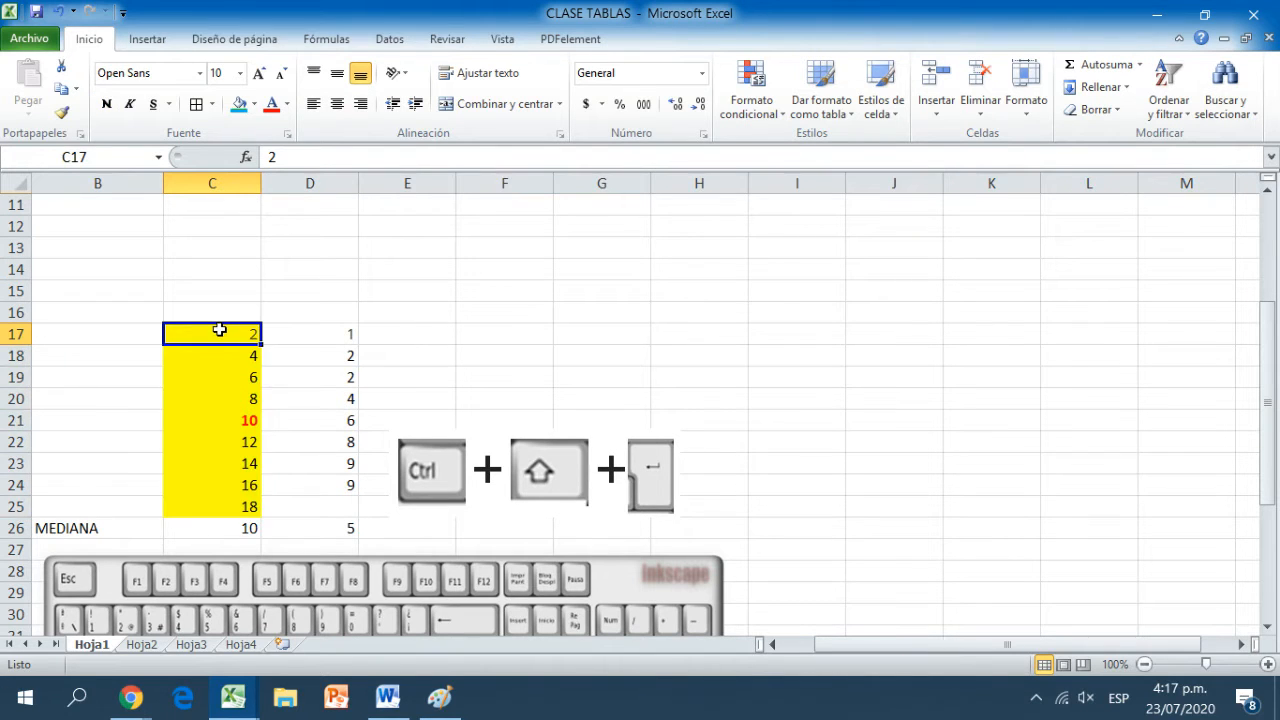
left_click_drag(219, 329, 226, 500)
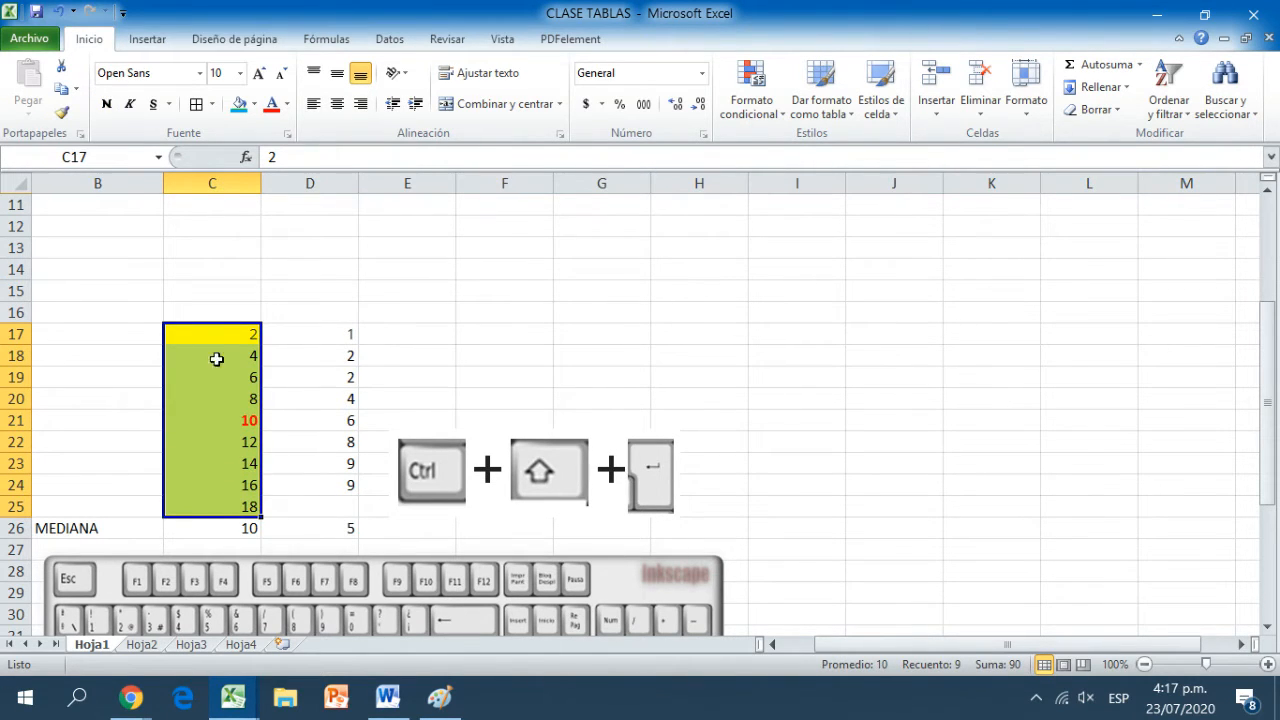
left_click(219, 329)
left_click(218, 351)
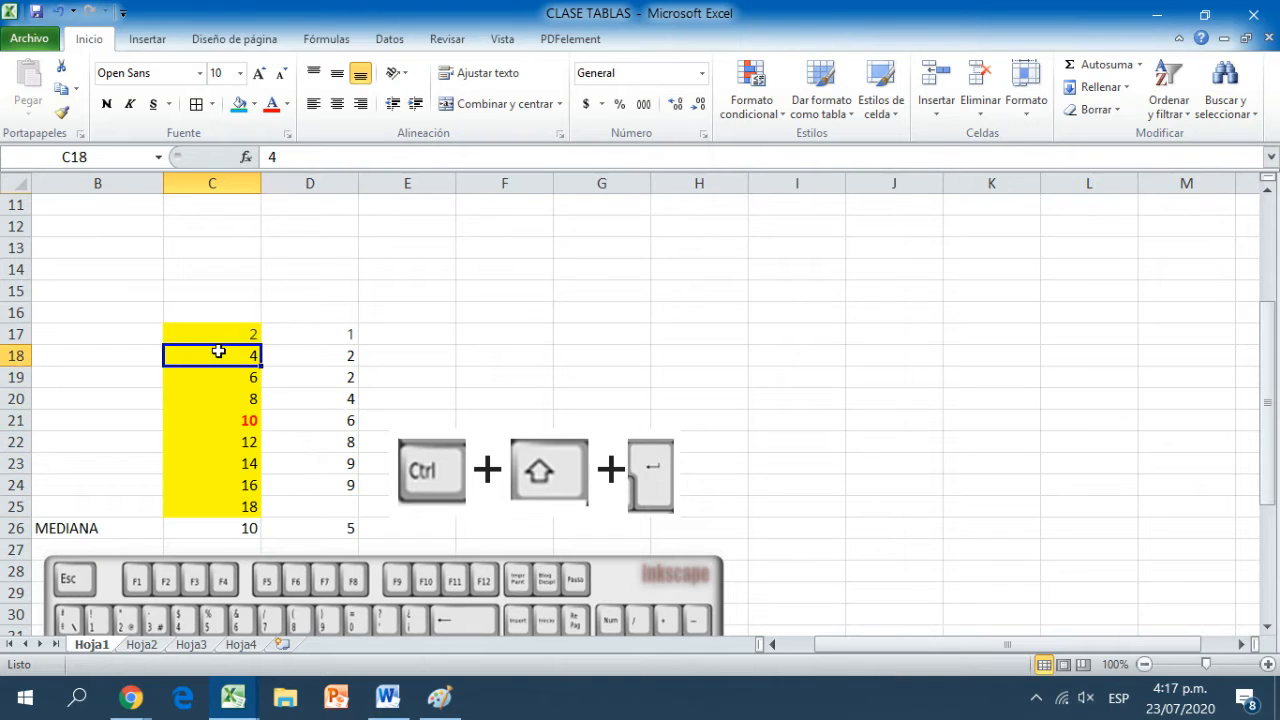
left_click(225, 376)
left_click(236, 398)
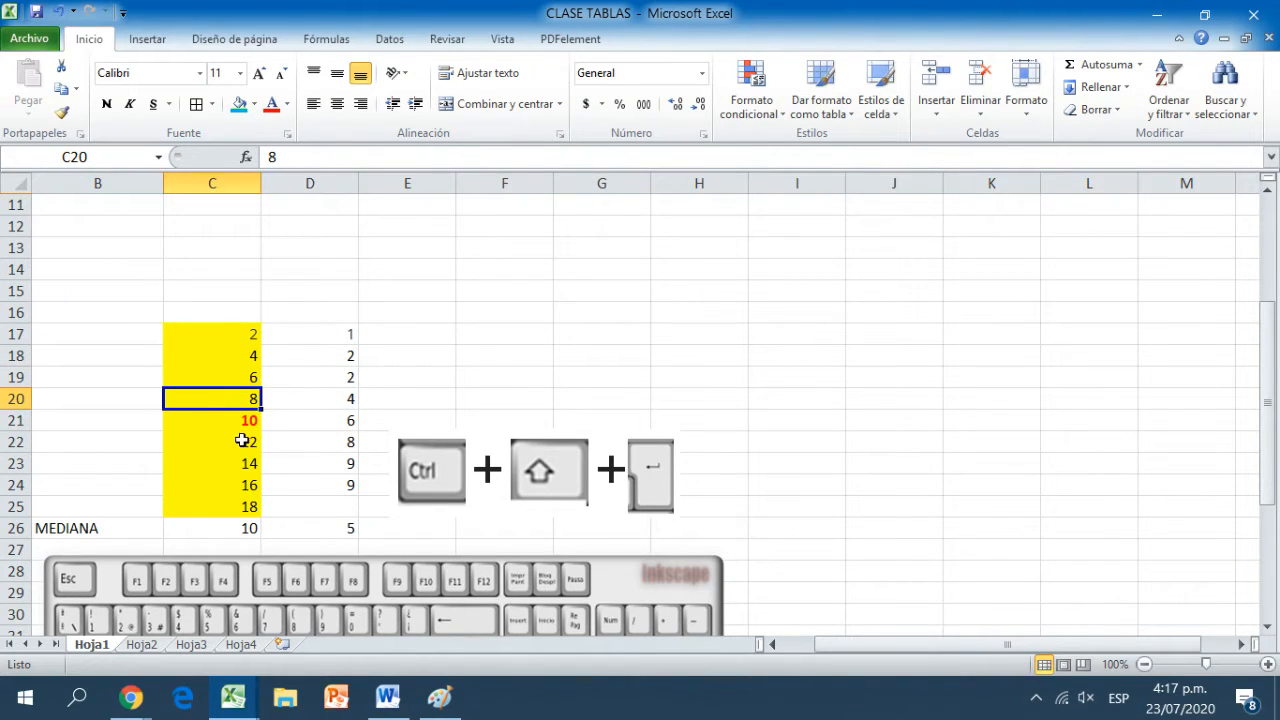
left_click(242, 441)
left_click(242, 465)
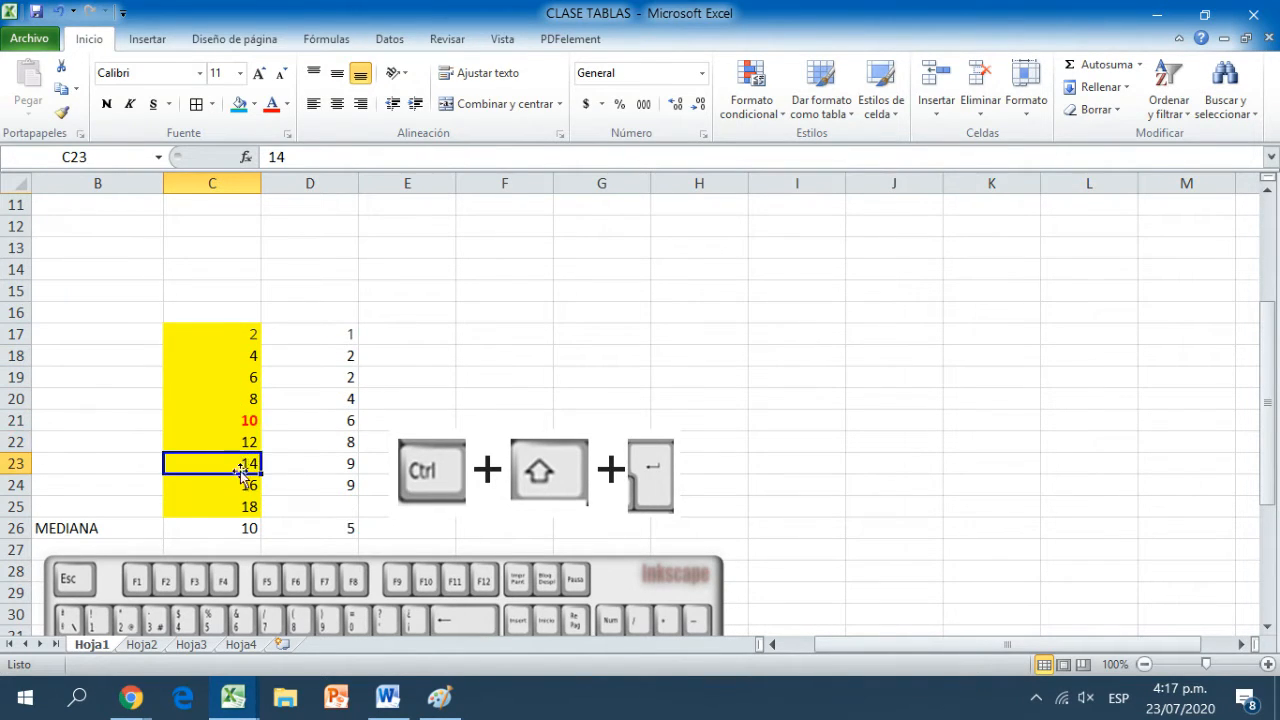
left_click(243, 484)
left_click(246, 508)
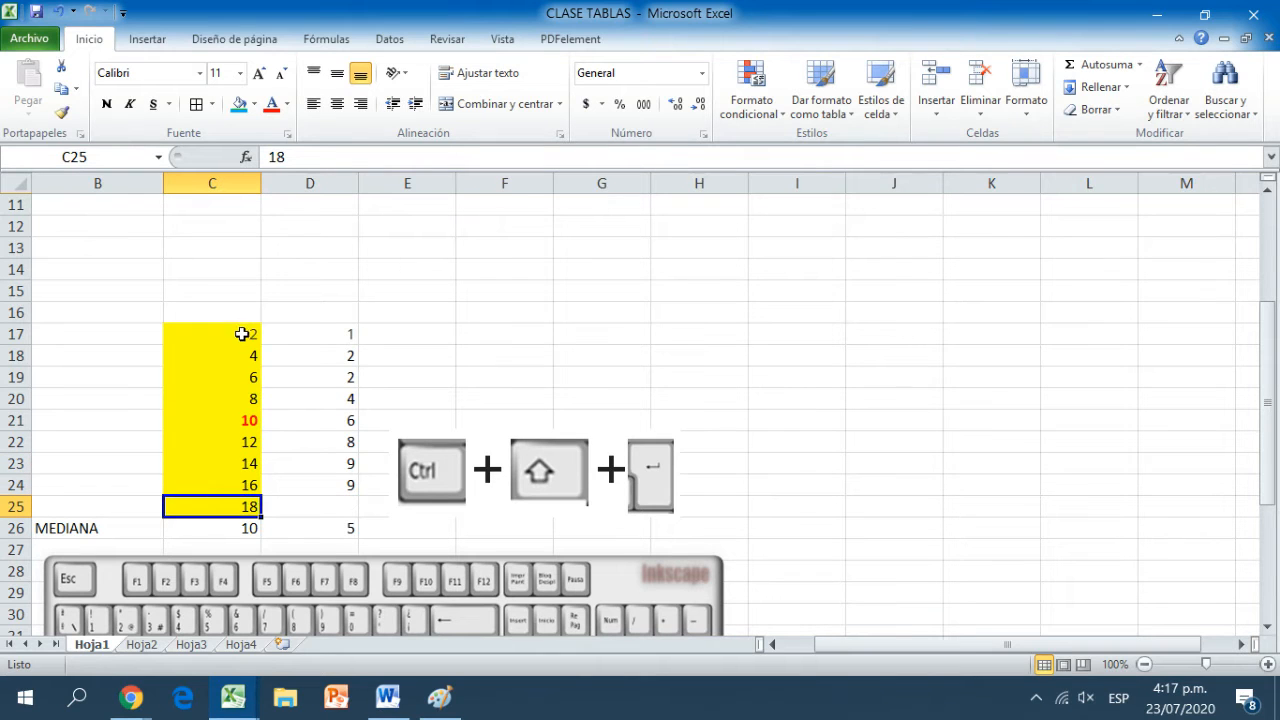
Enter =MEDINA in cell C26 beside the MEDIANA label and move the keyboard picture down to about row 35.
left_click(238, 530)
type("=")
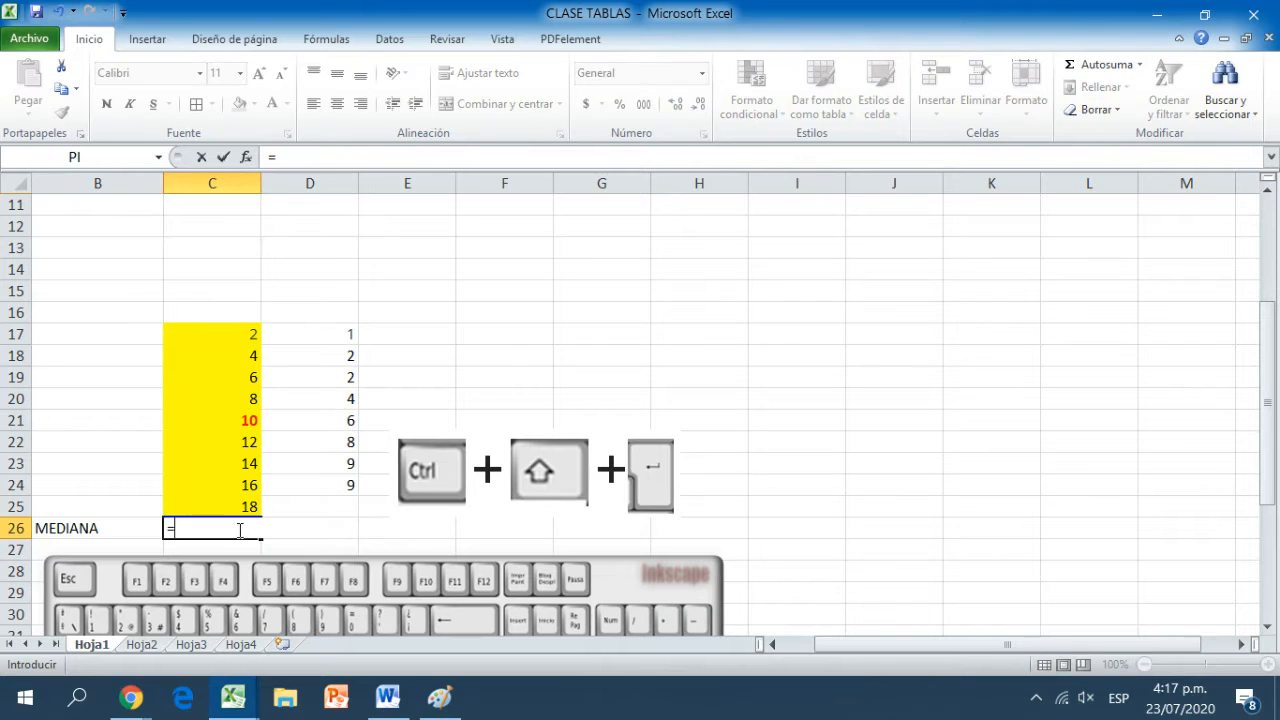
type("MEDINA")
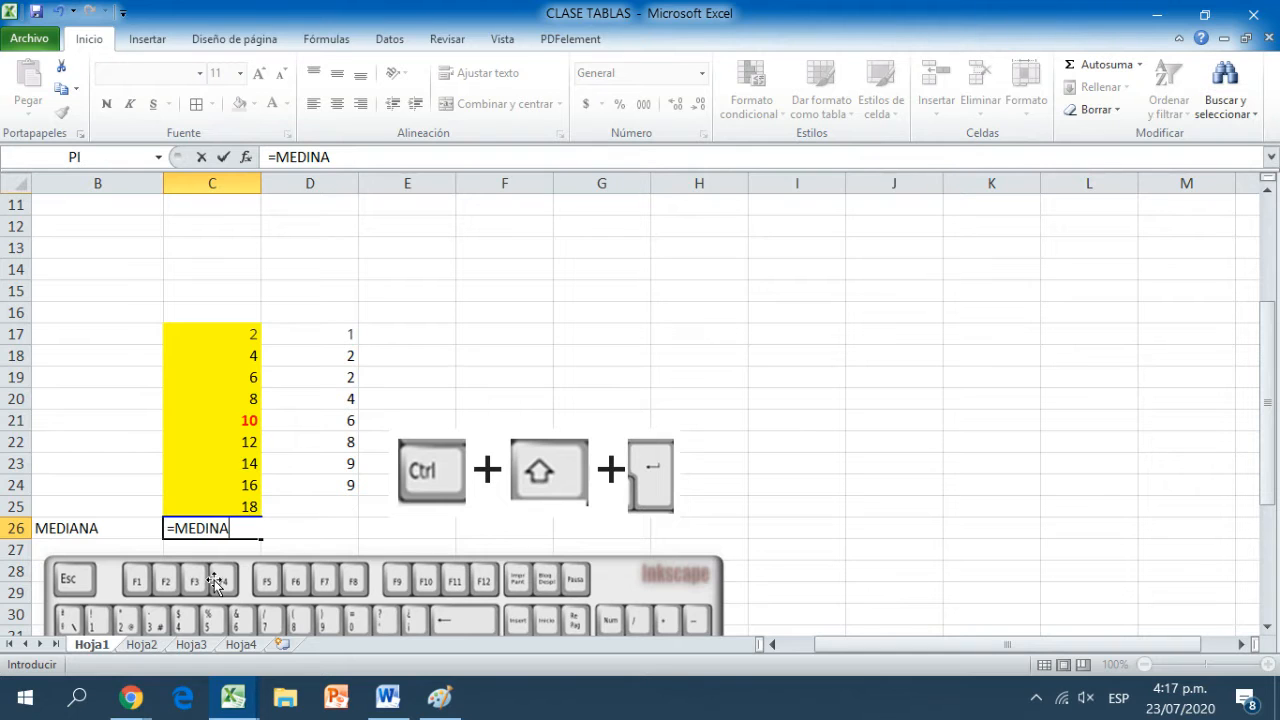
mouse_move(215, 583)
left_mouse_down()
mouse_move(206, 629)
mouse_move(209, 579)
left_mouse_up()
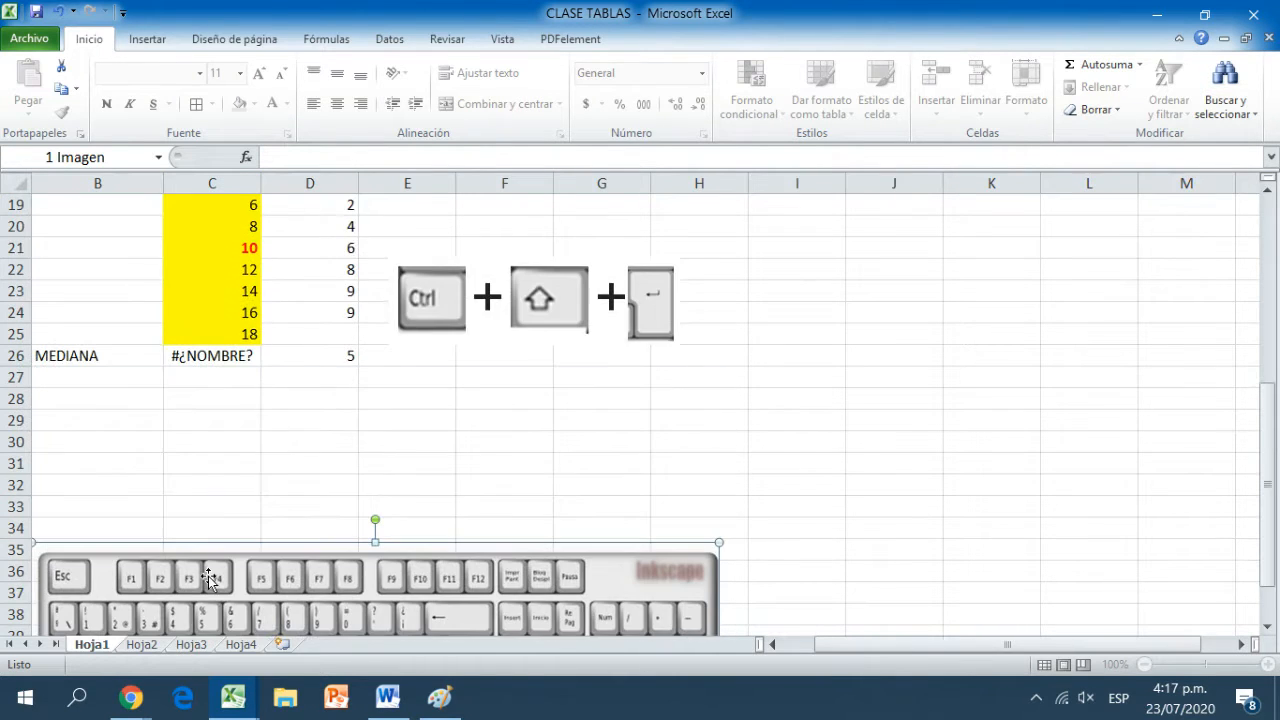
Replace the misspelled formula in cell C26 with the unfinished entry MEDIANA( without the equals sign.
left_click(243, 354)
double_click(243, 354)
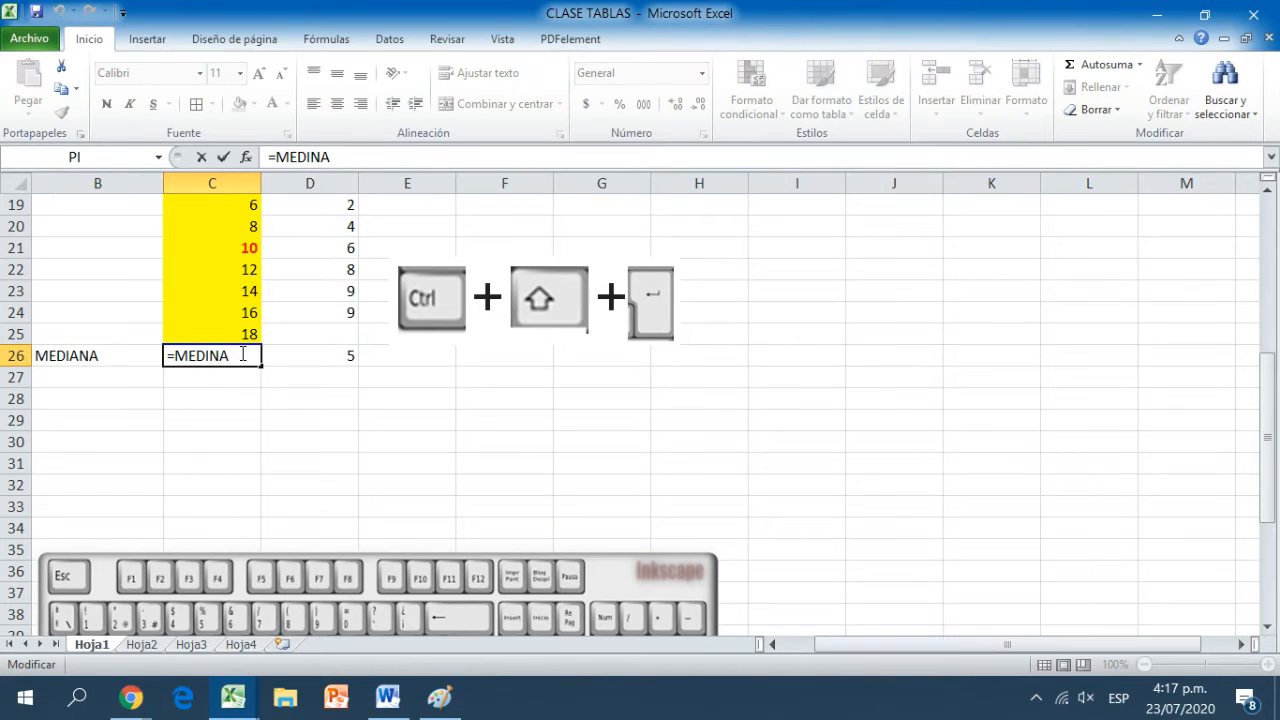
key("BackSpace")
key("BackSpace")
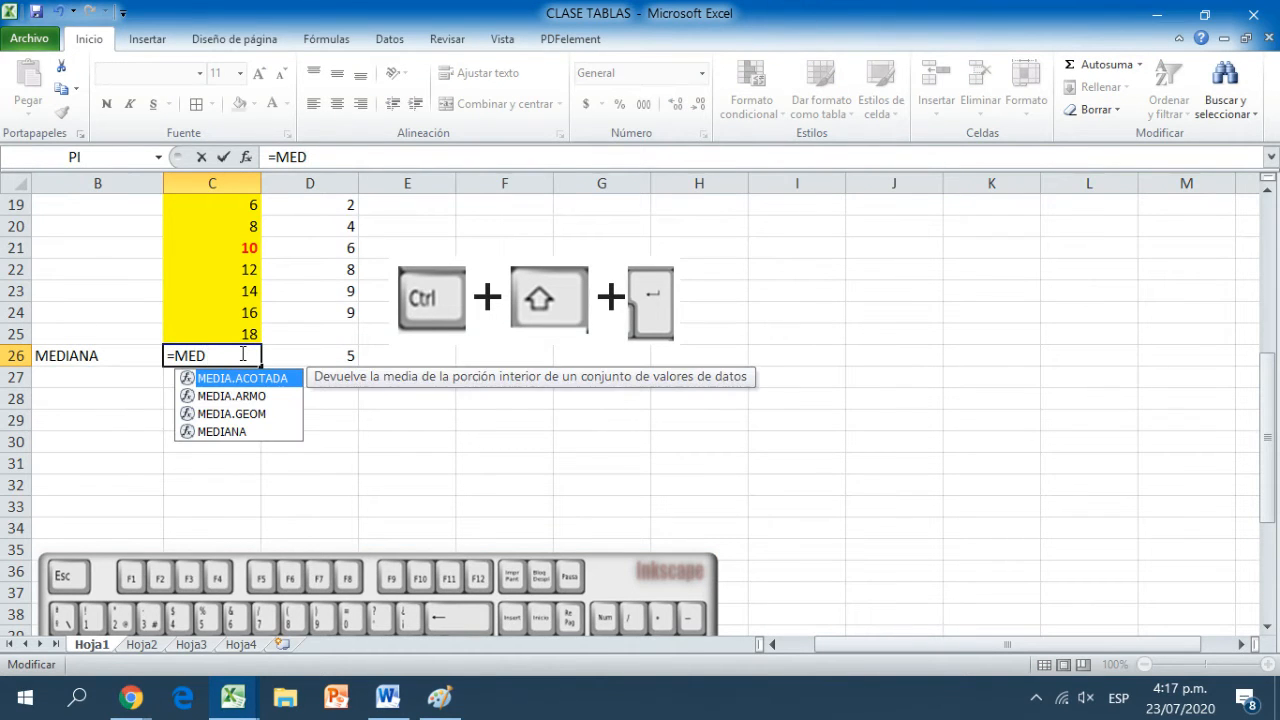
key("Home")
key("Delete")
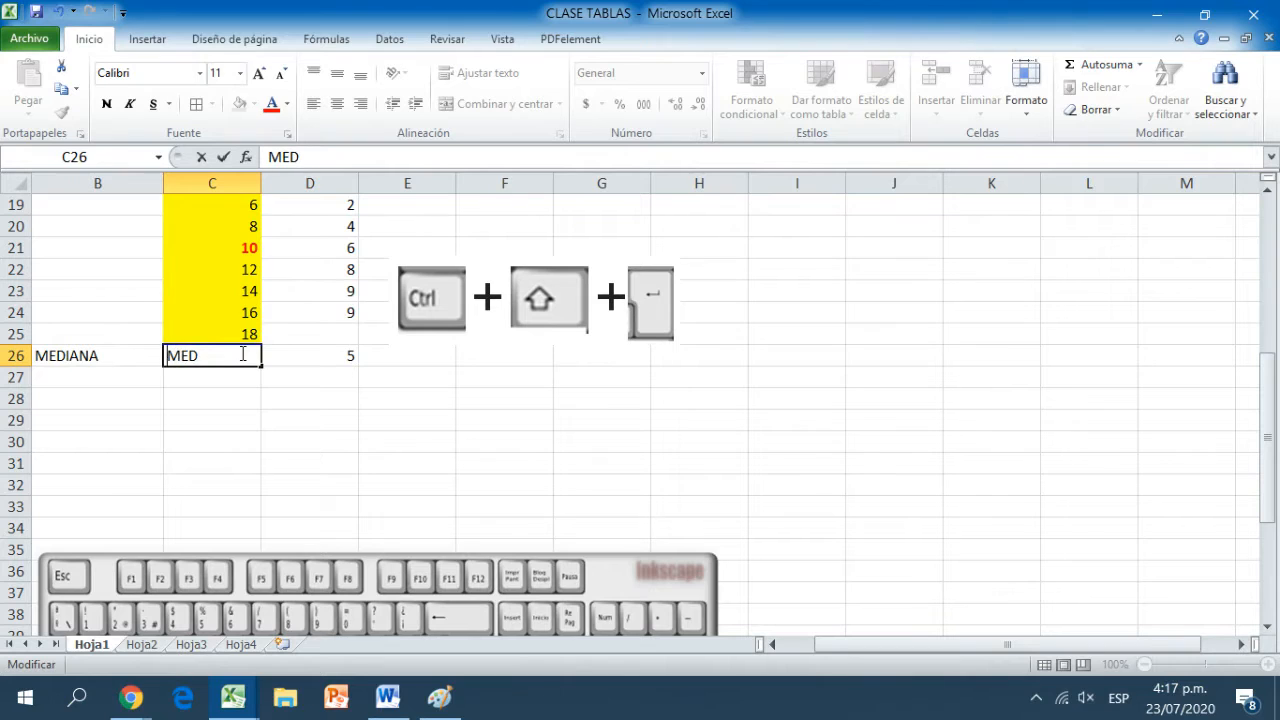
type("IA")
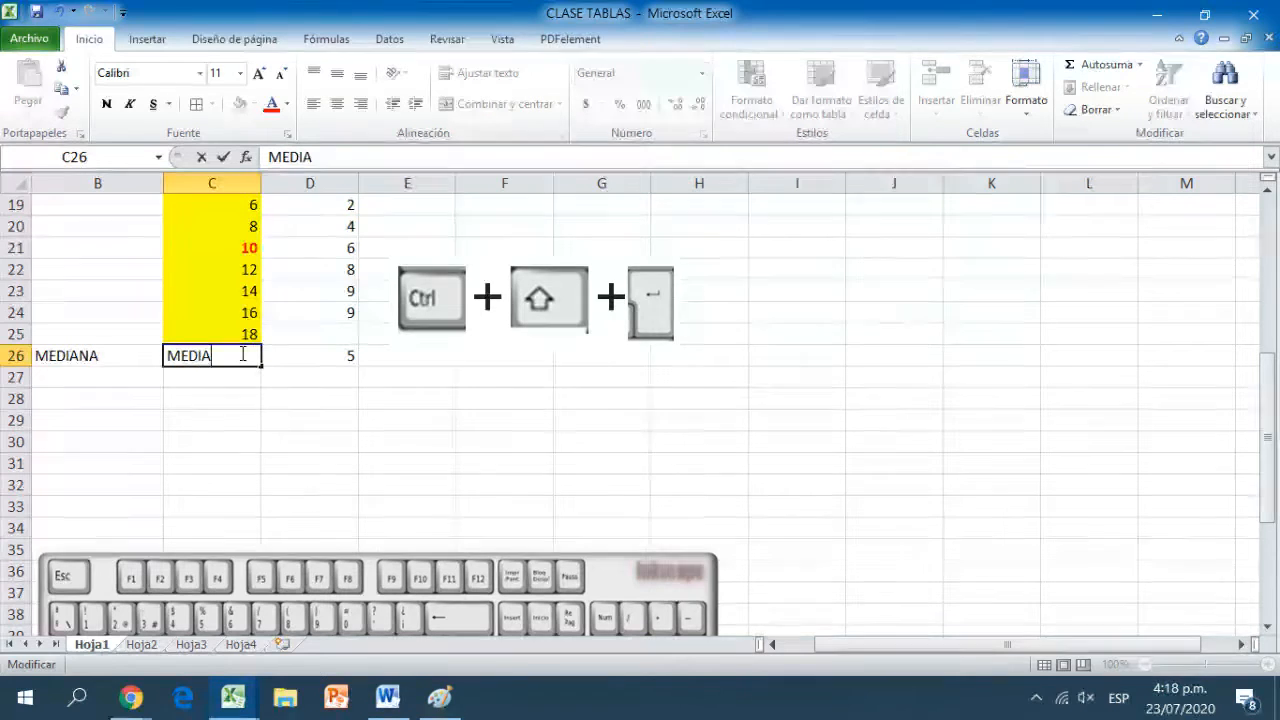
type("NA(")
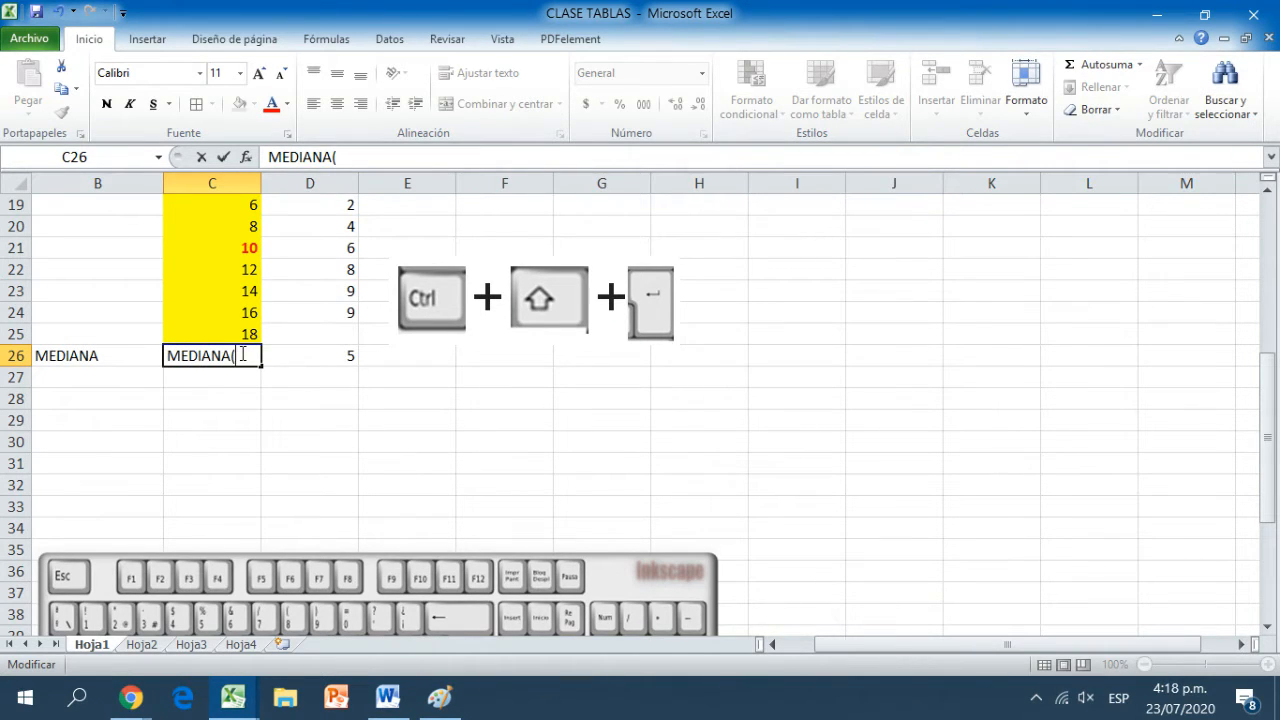
left_click(193, 327)
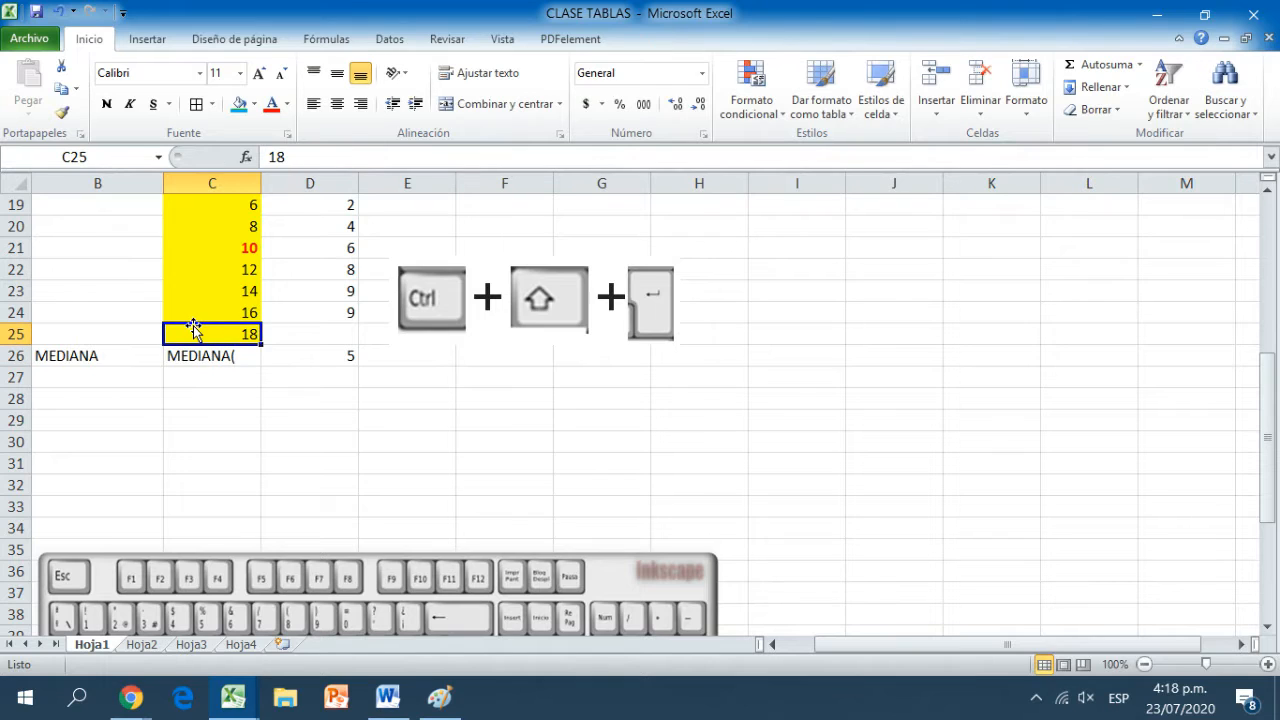
Complete the entry in C26 as =MEDIANA(C17:C25) and color its result red.
double_click(173, 355)
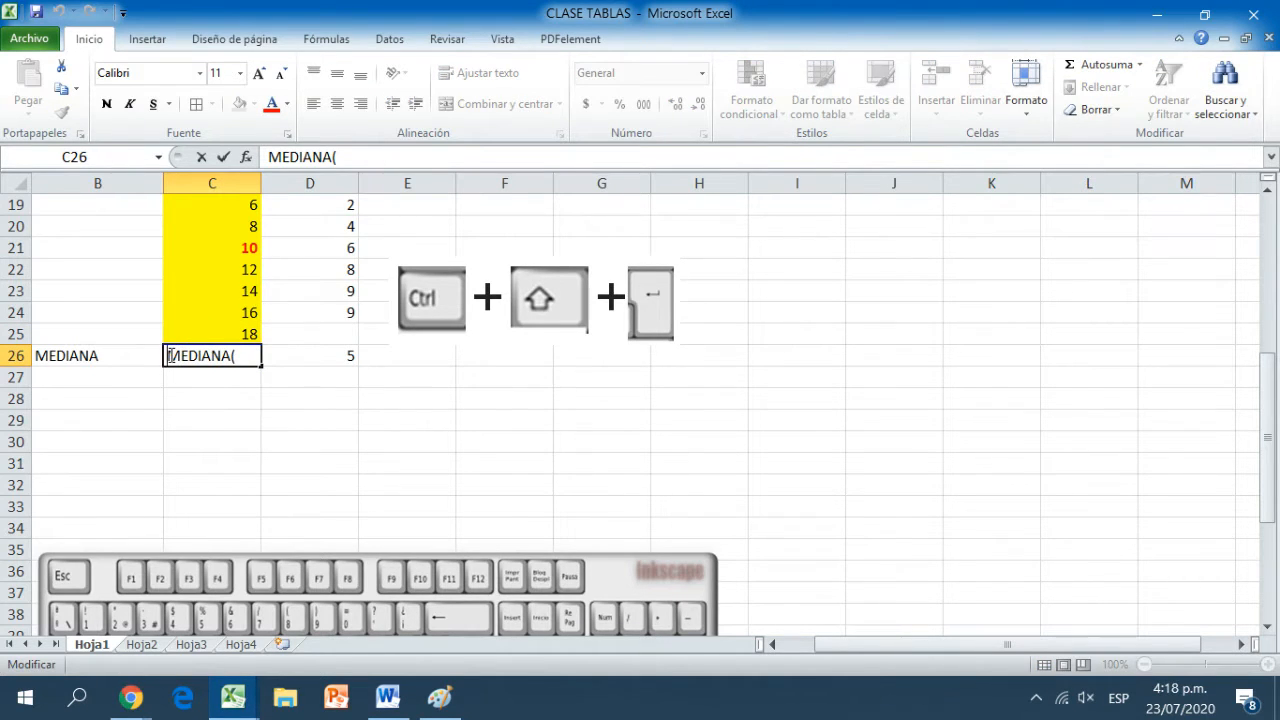
type("=")
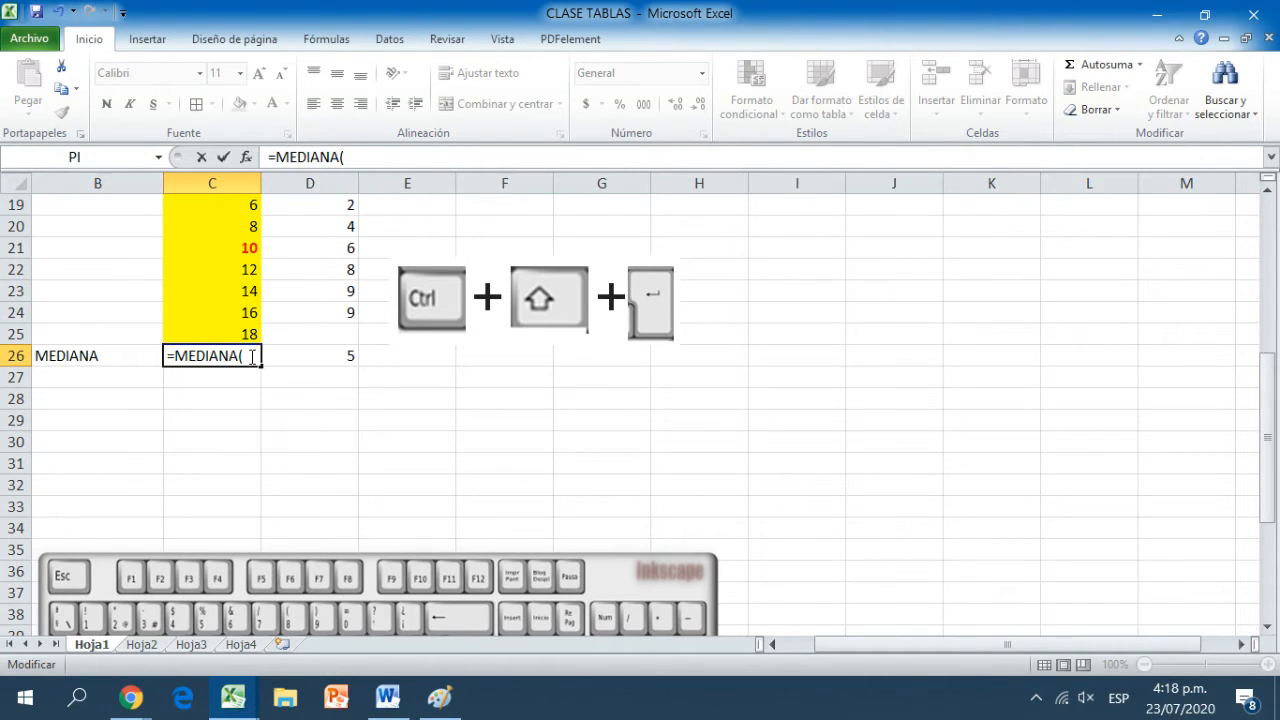
left_click_drag(246, 335, 233, 230)
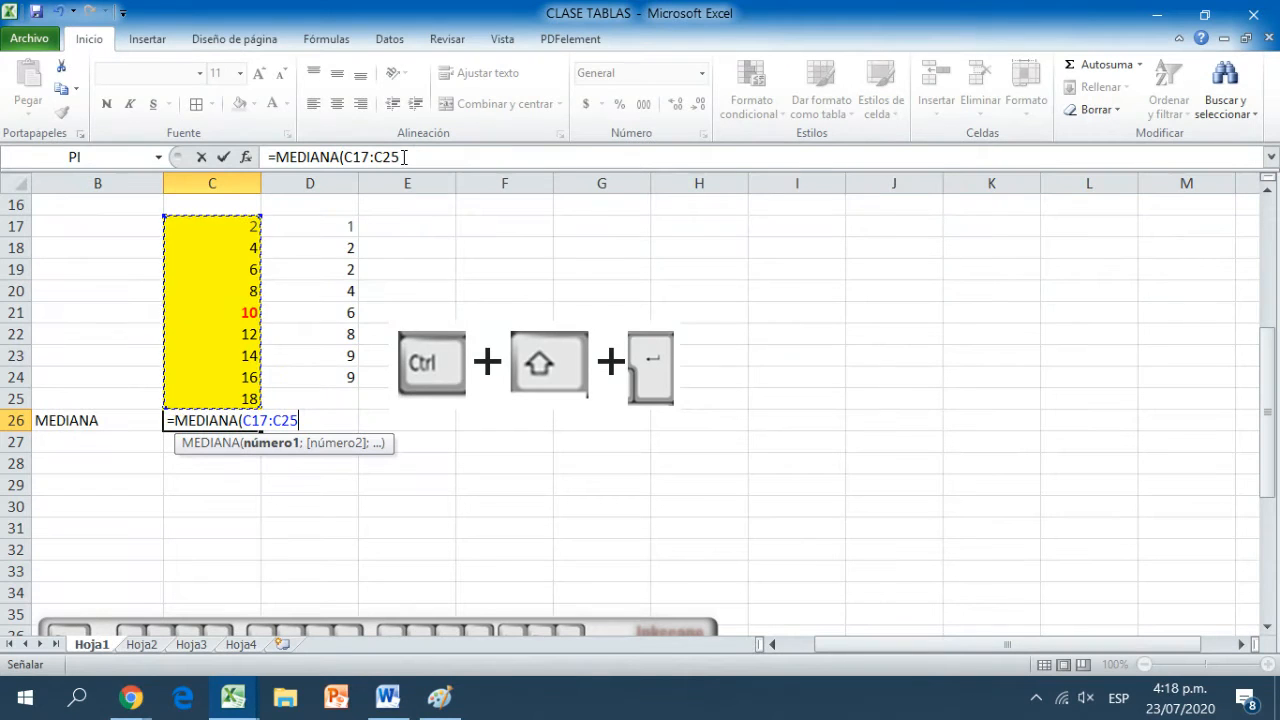
type(")")
key("Return")
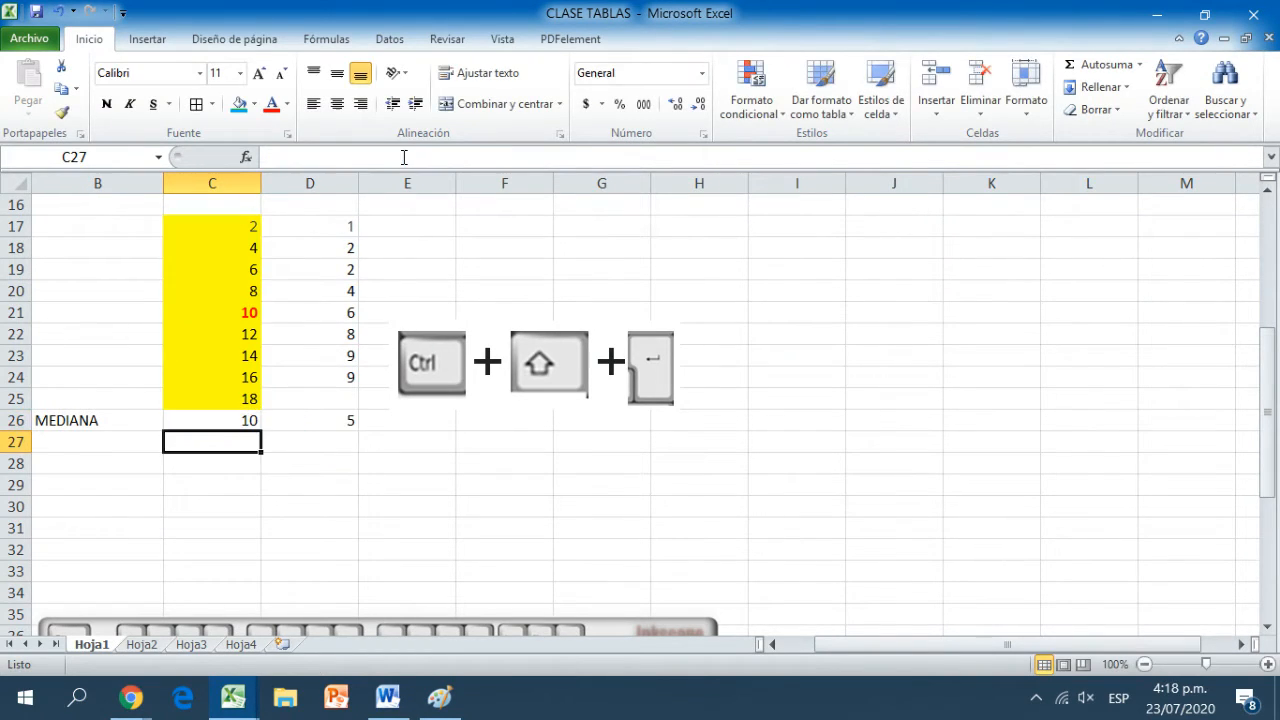
left_click(219, 418)
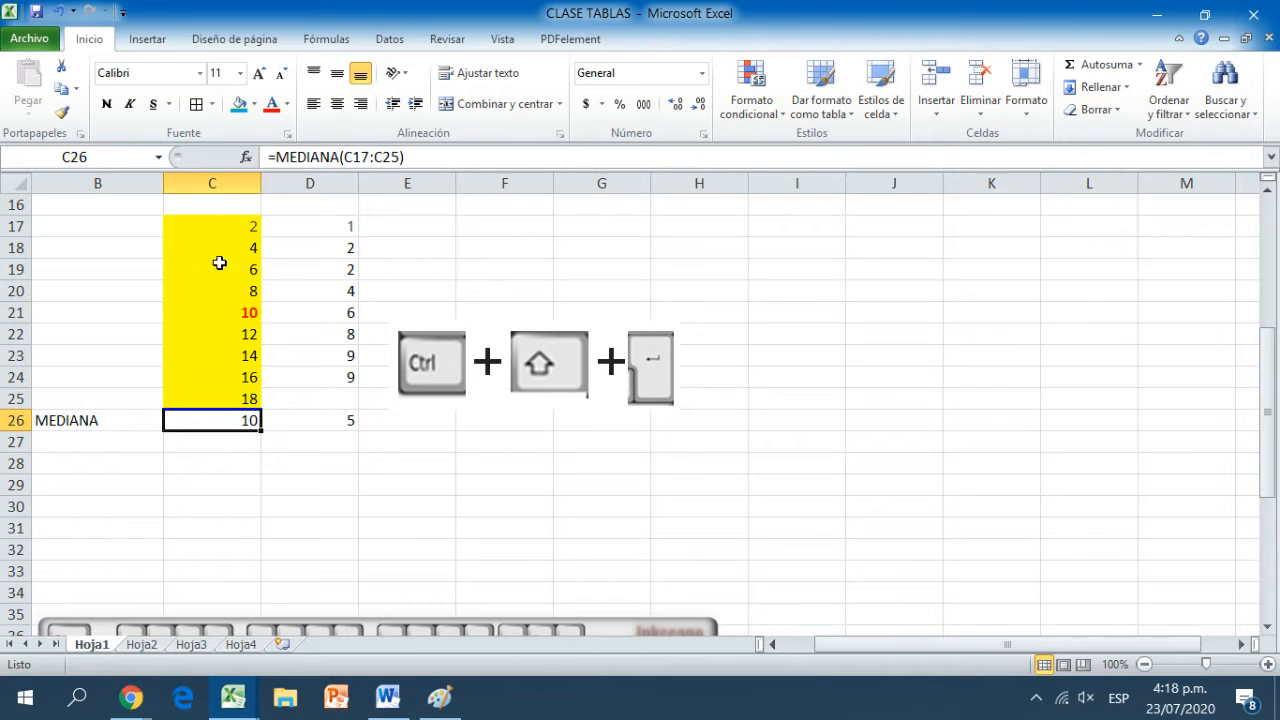
left_click(272, 108)
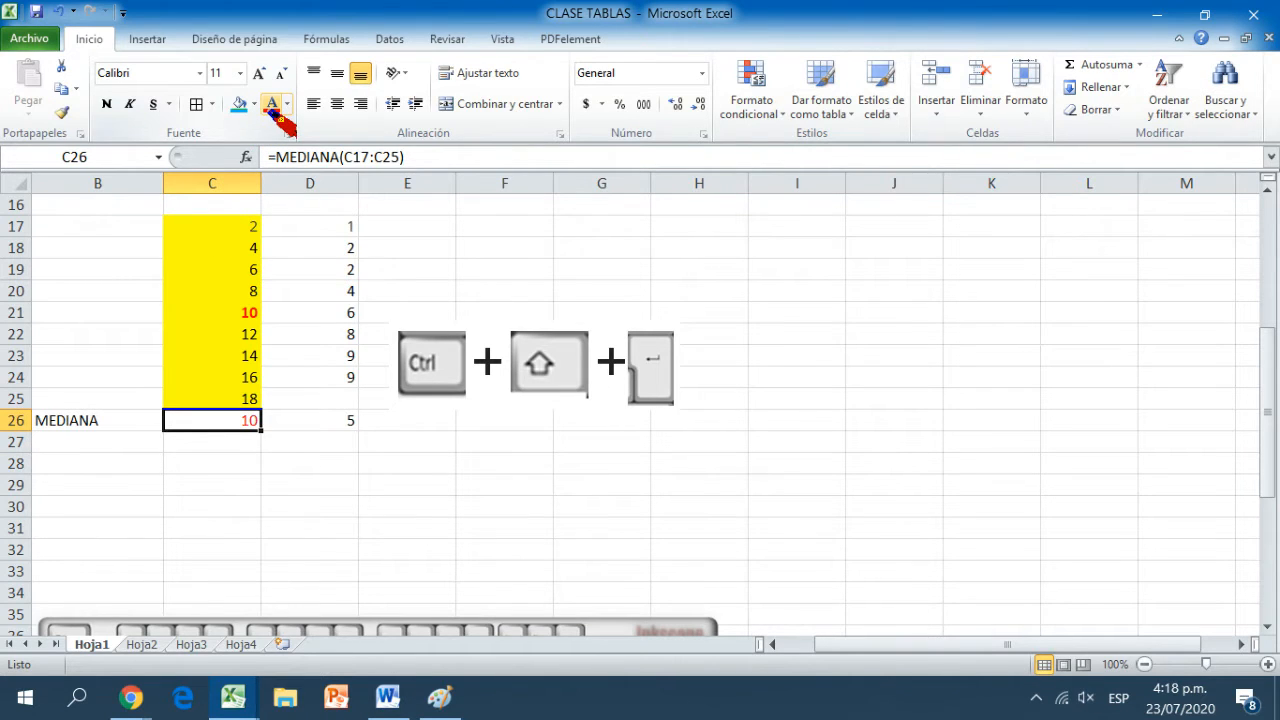
Fill the second number list, D17:D24, with light blue.
left_click_drag(337, 228, 326, 374)
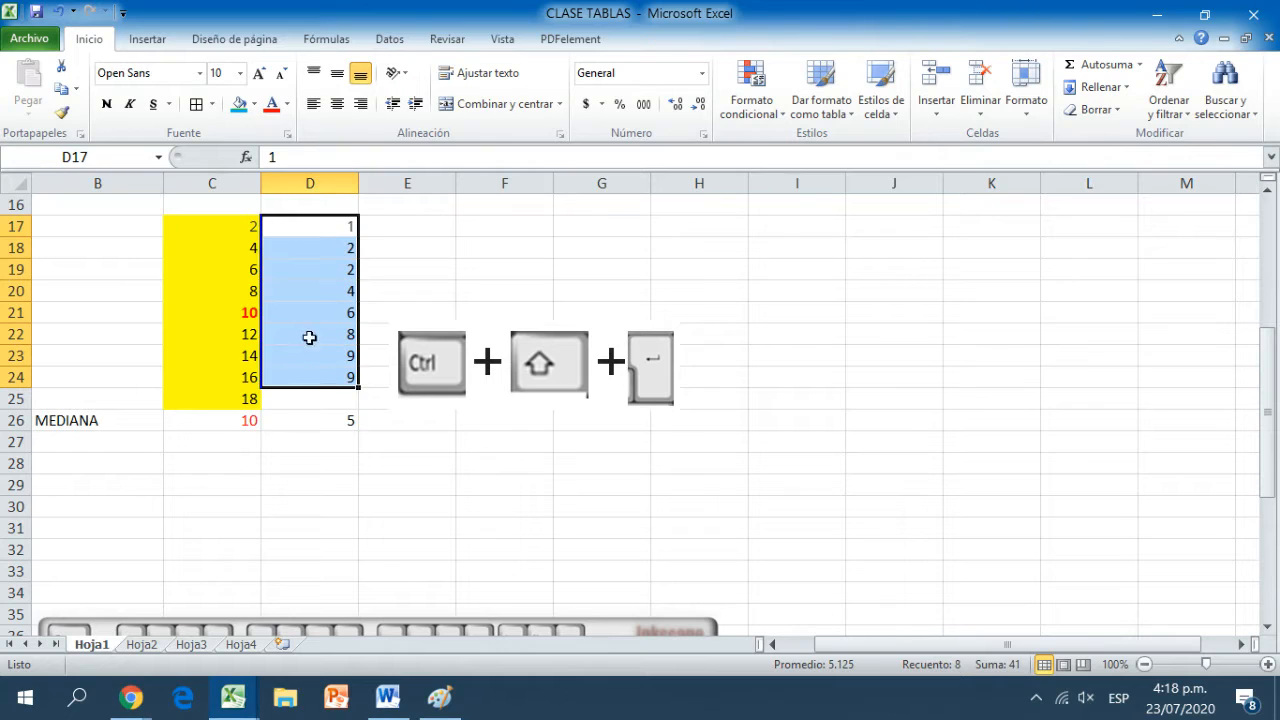
left_click(245, 109)
left_click(317, 225)
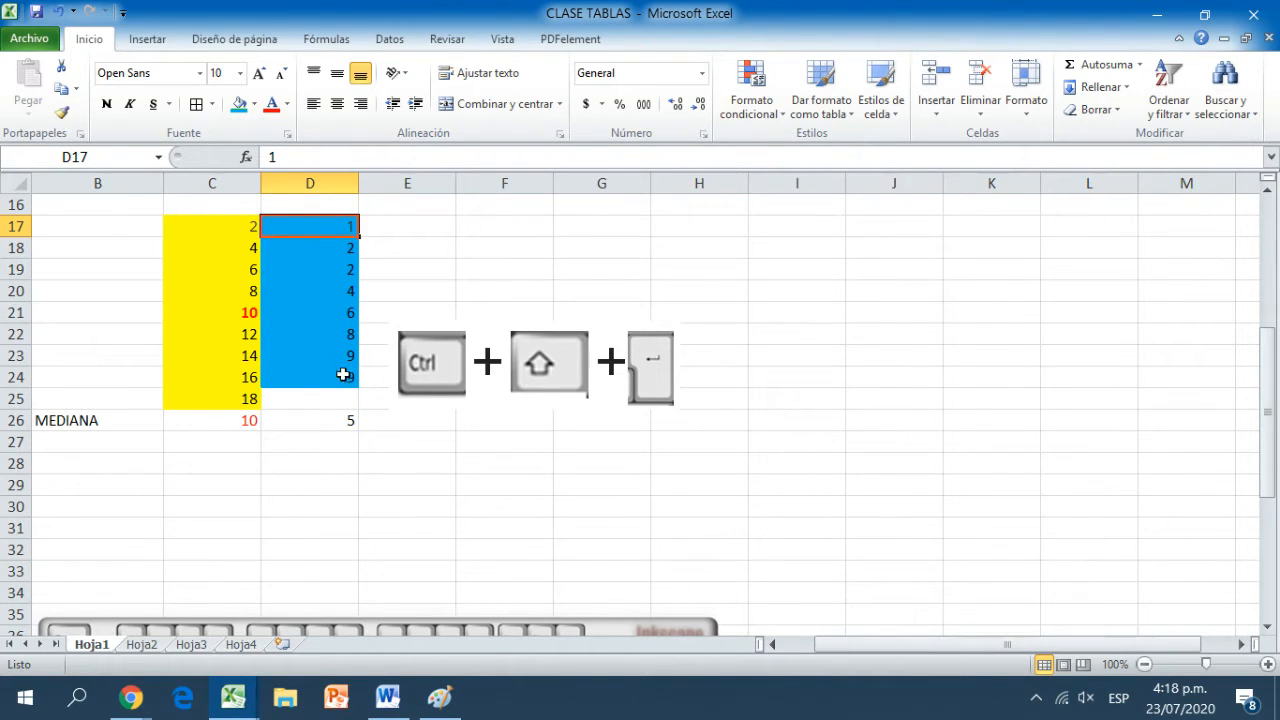
Clear cell D26 in the MEDIANA row and enter =MEDINA(D17:D24) in it.
left_click(333, 421)
key("Delete")
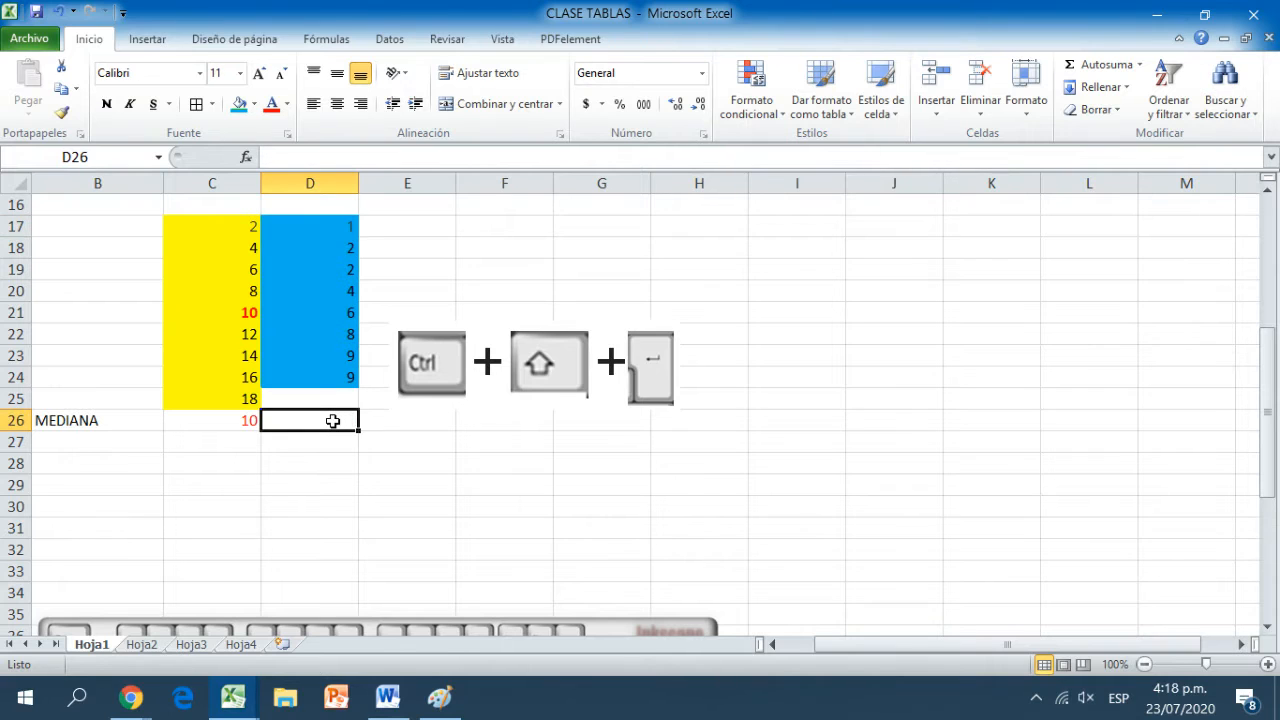
type("=")
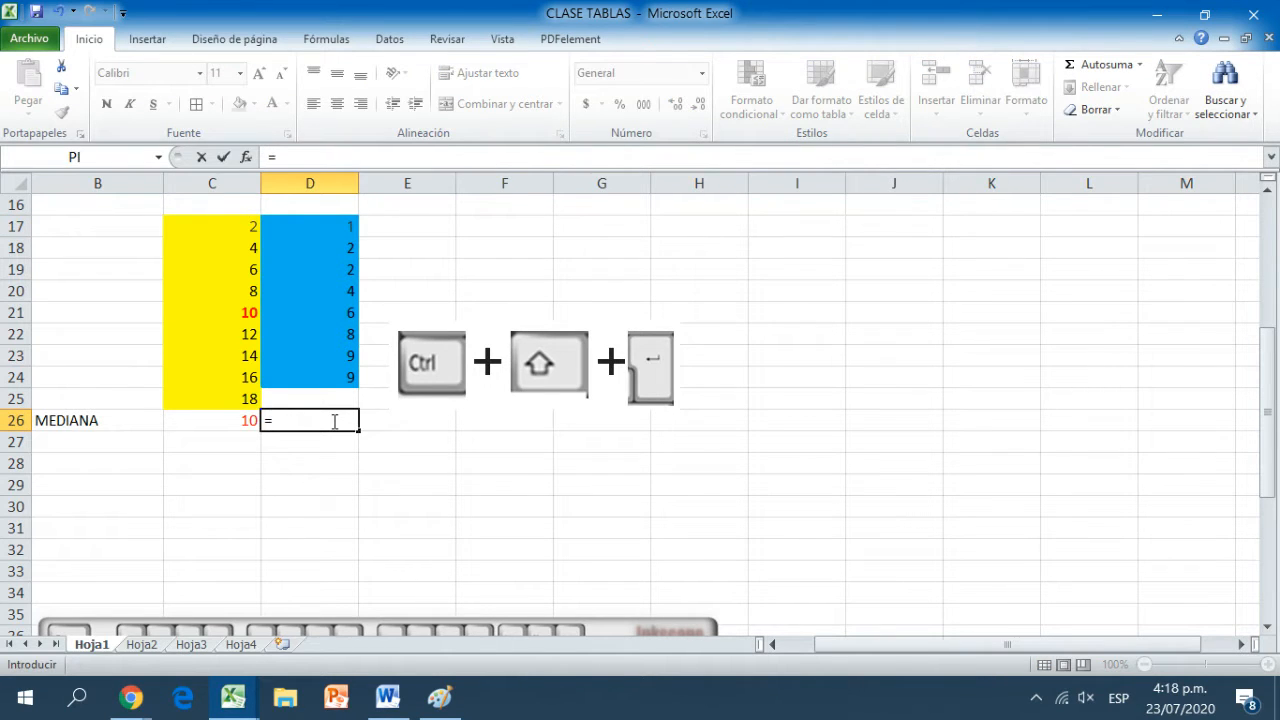
type("MEDINA")
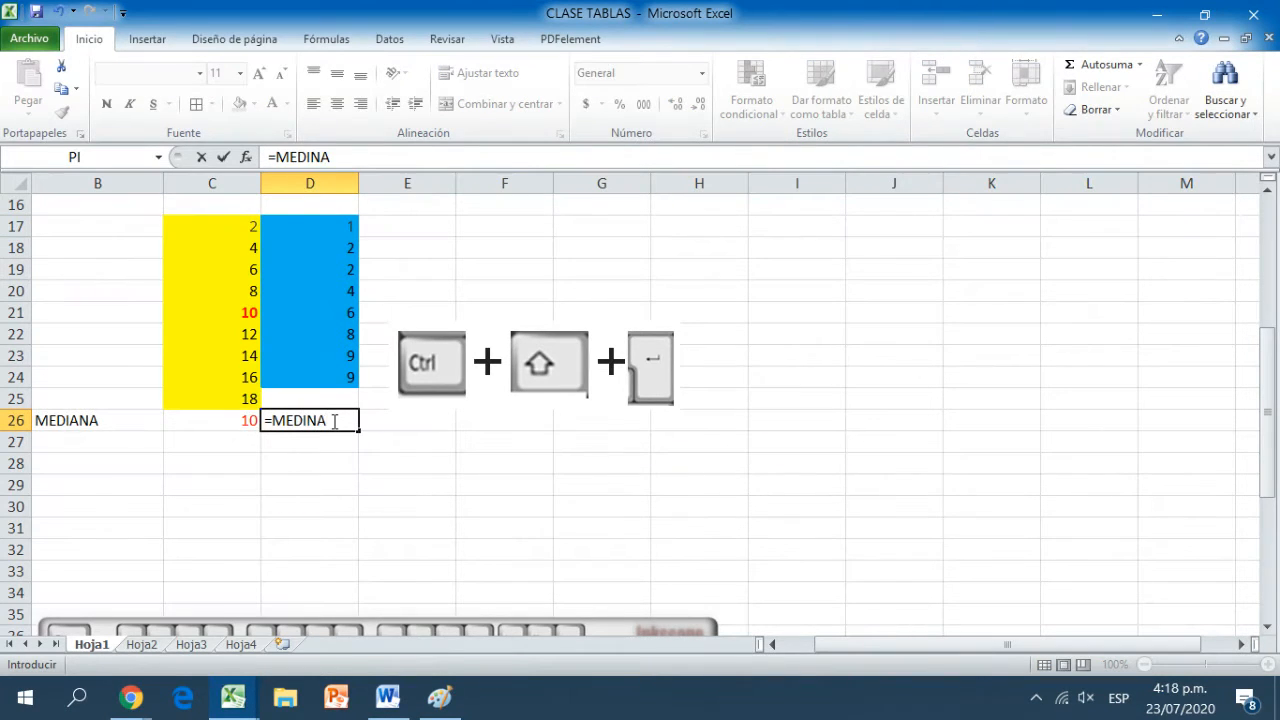
type("(D17")
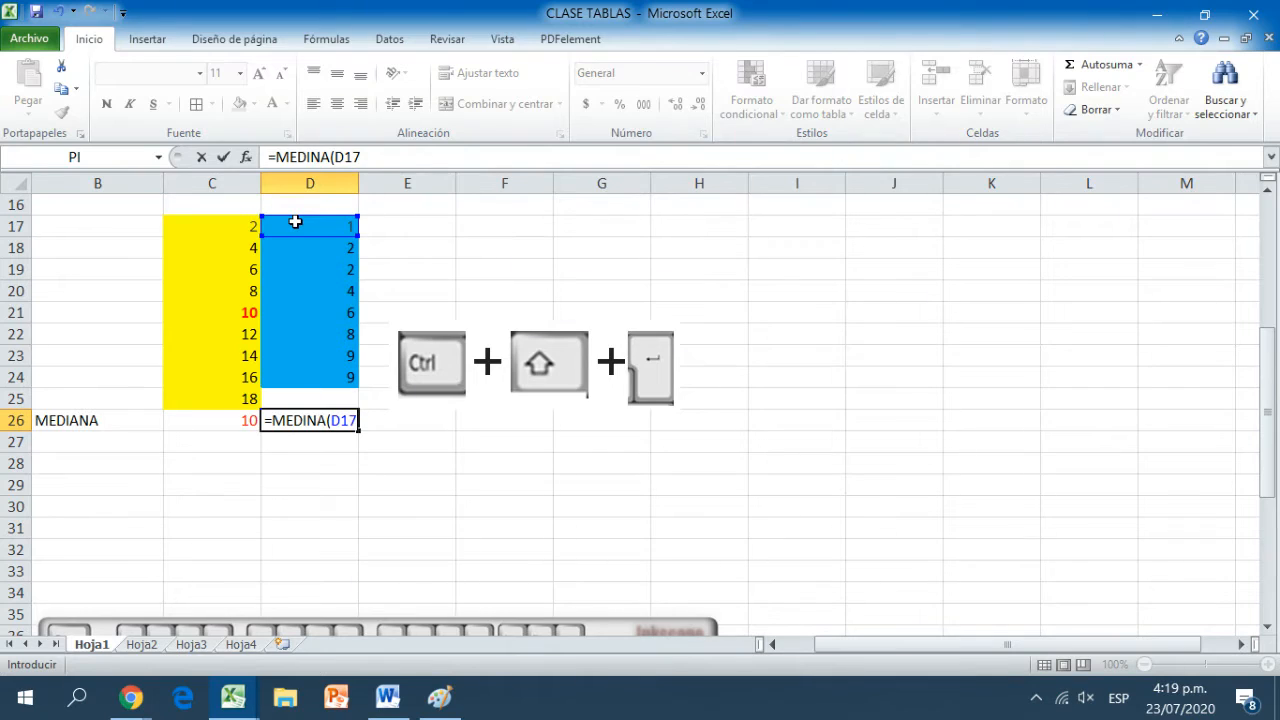
type(":")
type("D")
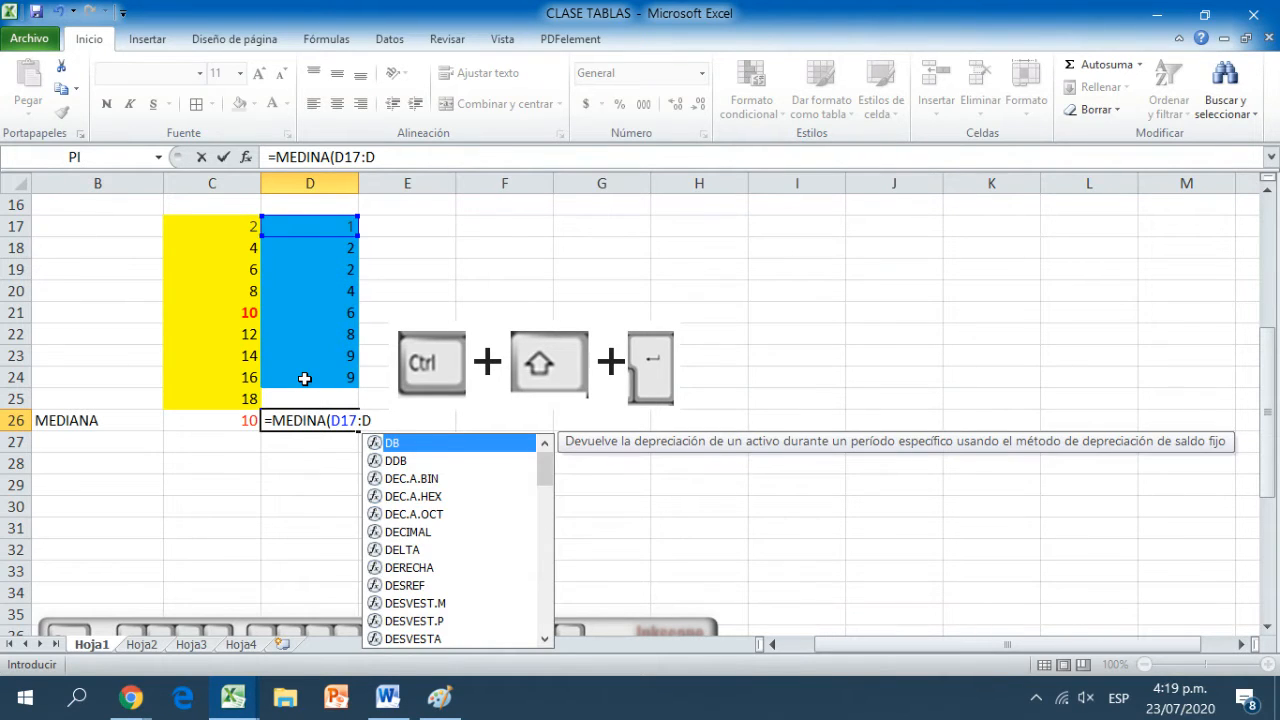
type("24)")
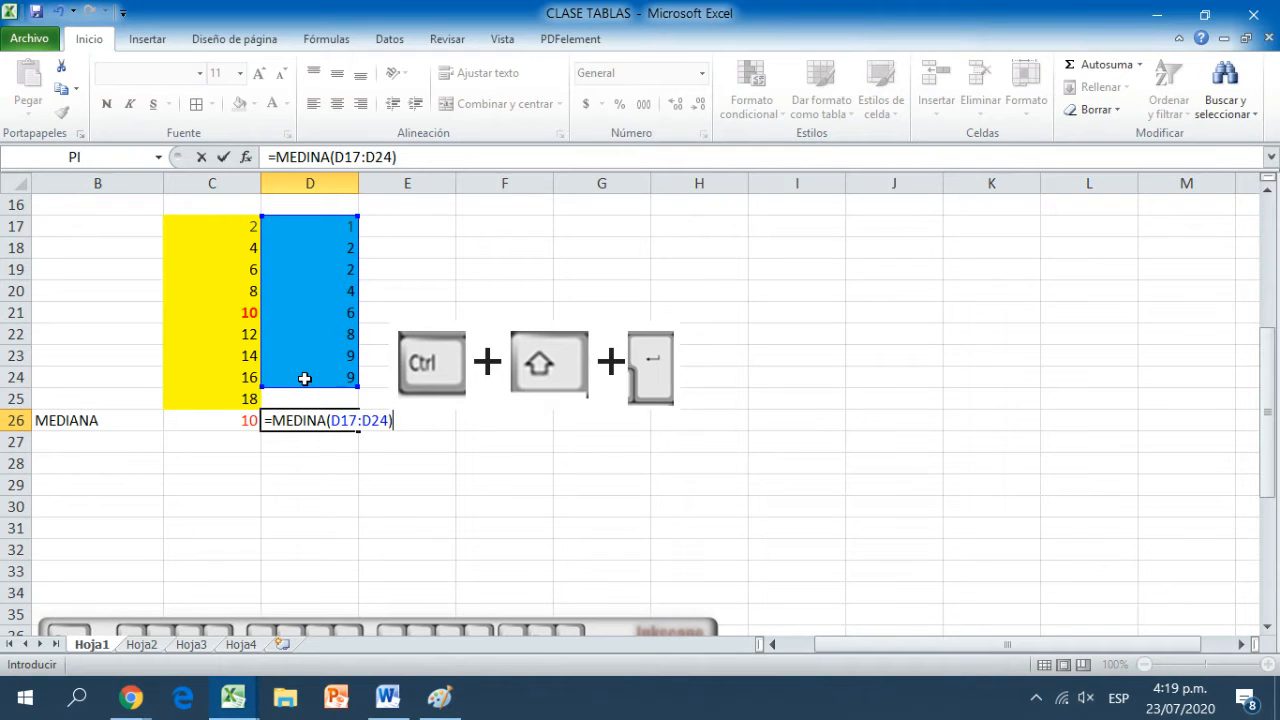
key("ctrl+shift+Return")
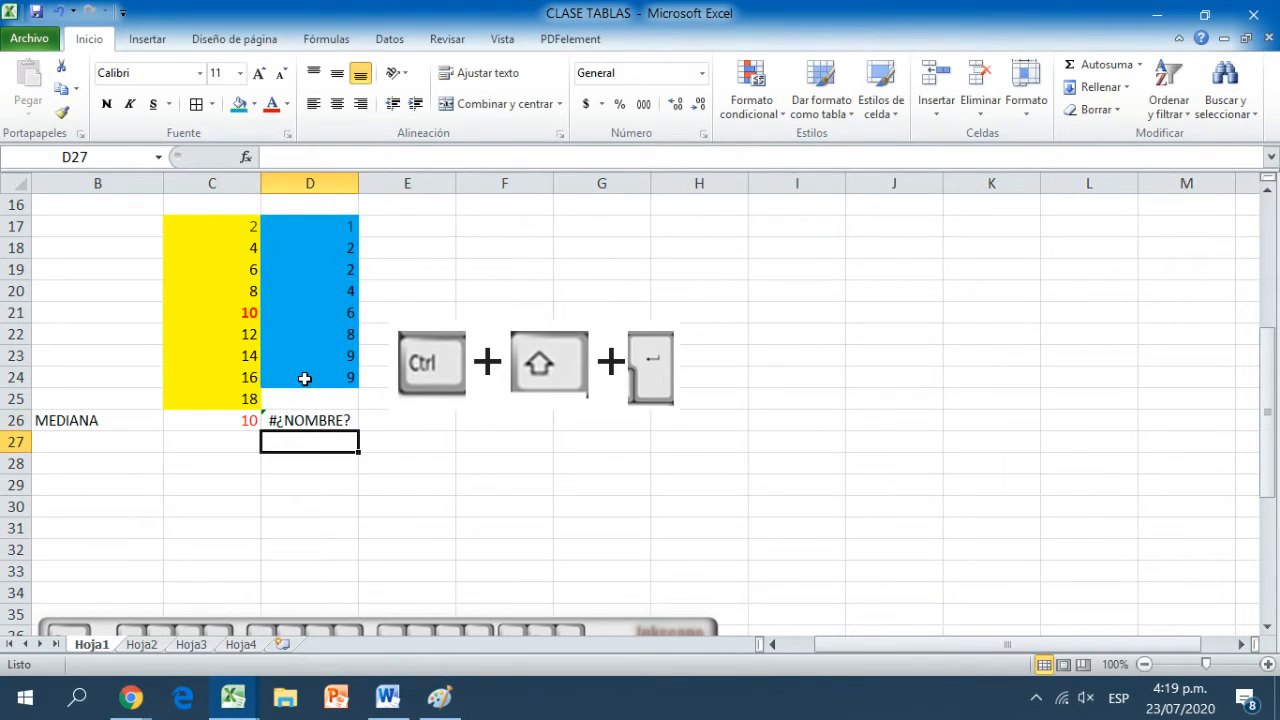
Correct the function name in D26 so the formula reads =MEDIANA(D17:D24).
left_click(278, 420)
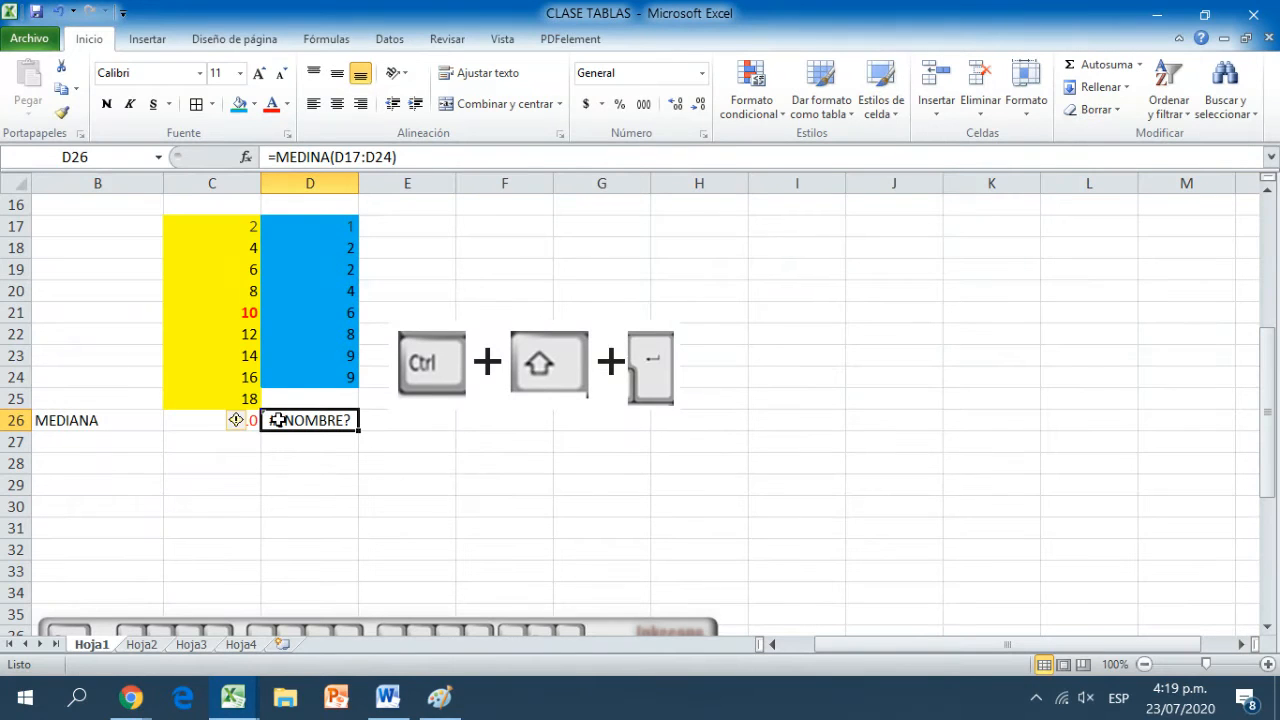
left_click(310, 157)
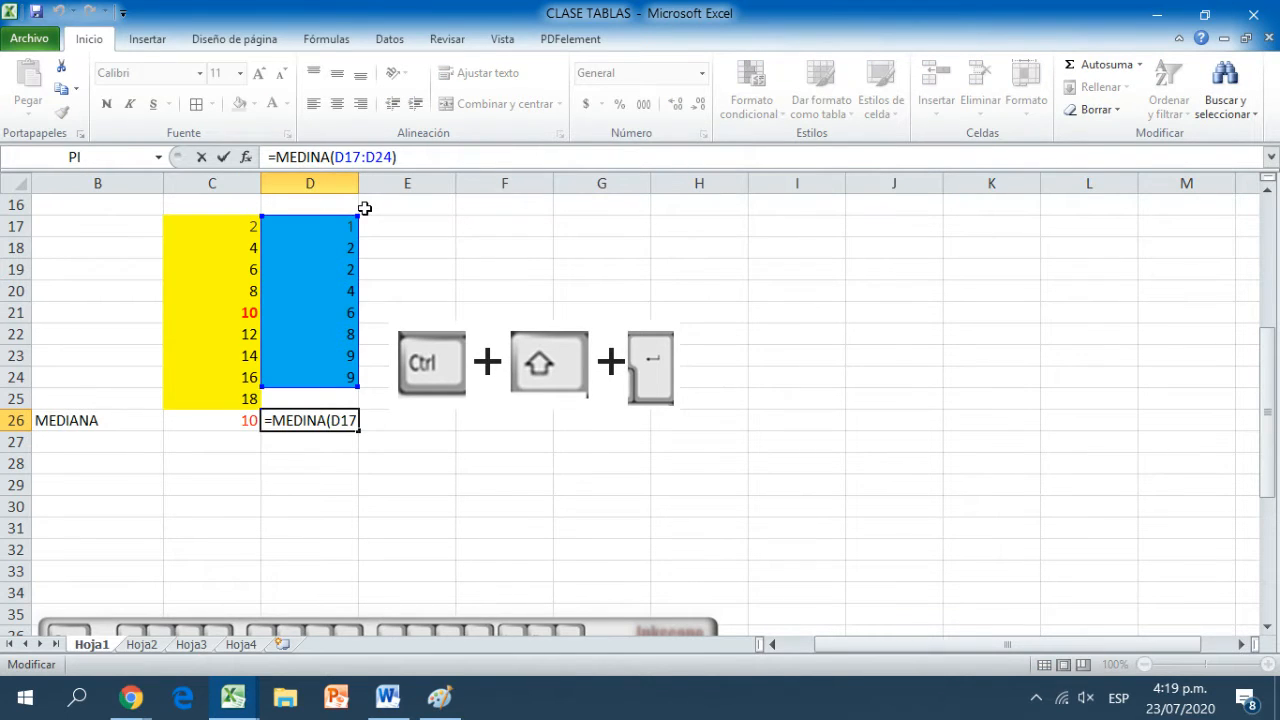
type("A")
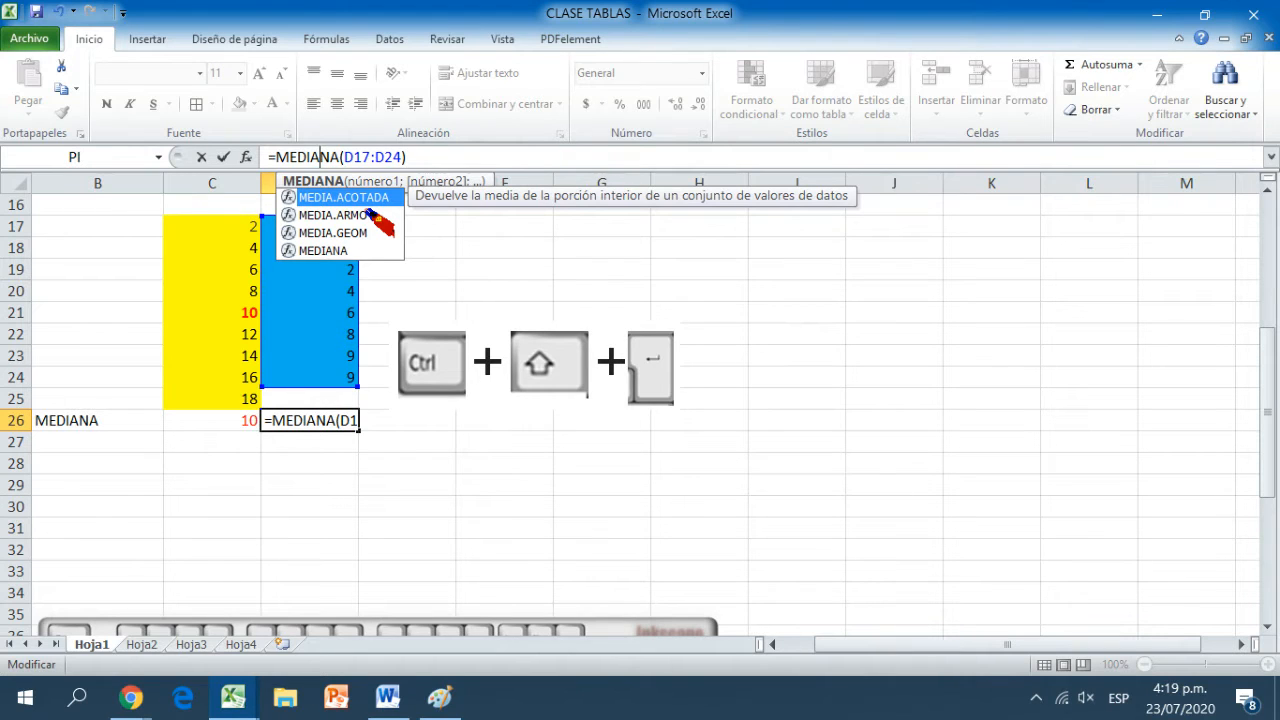
key("Return")
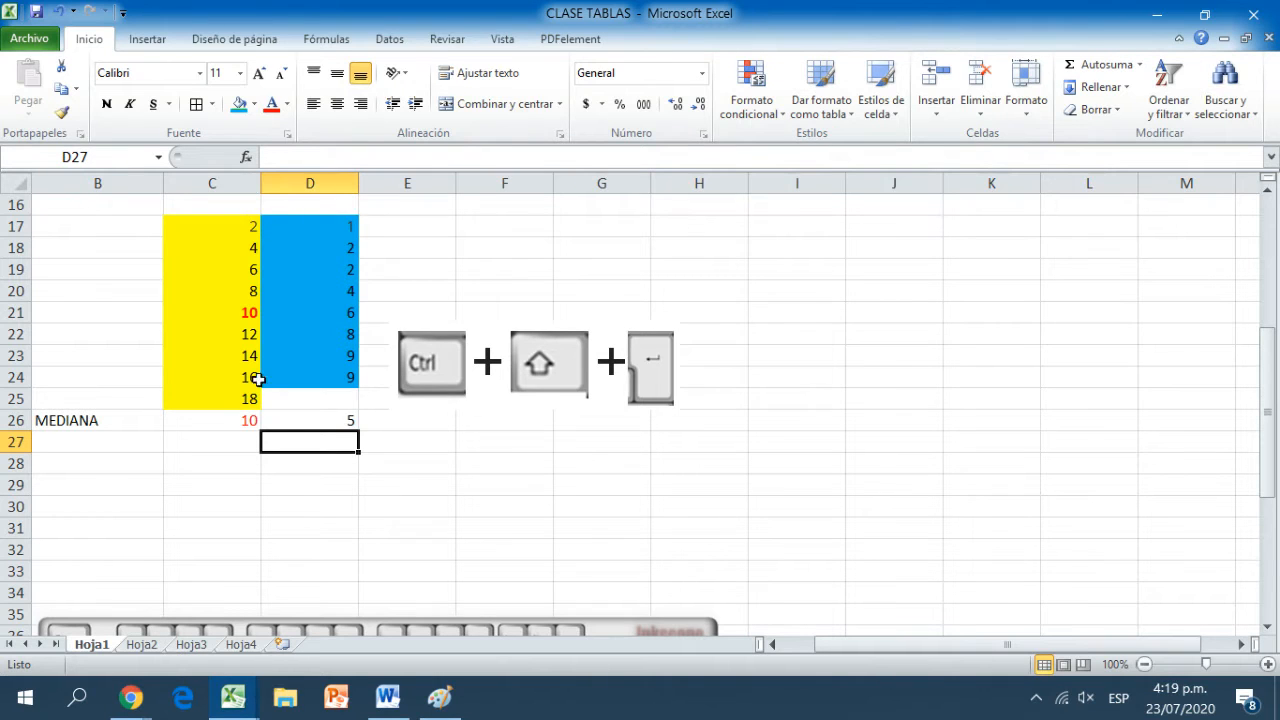
left_click(340, 491)
type("22323323")
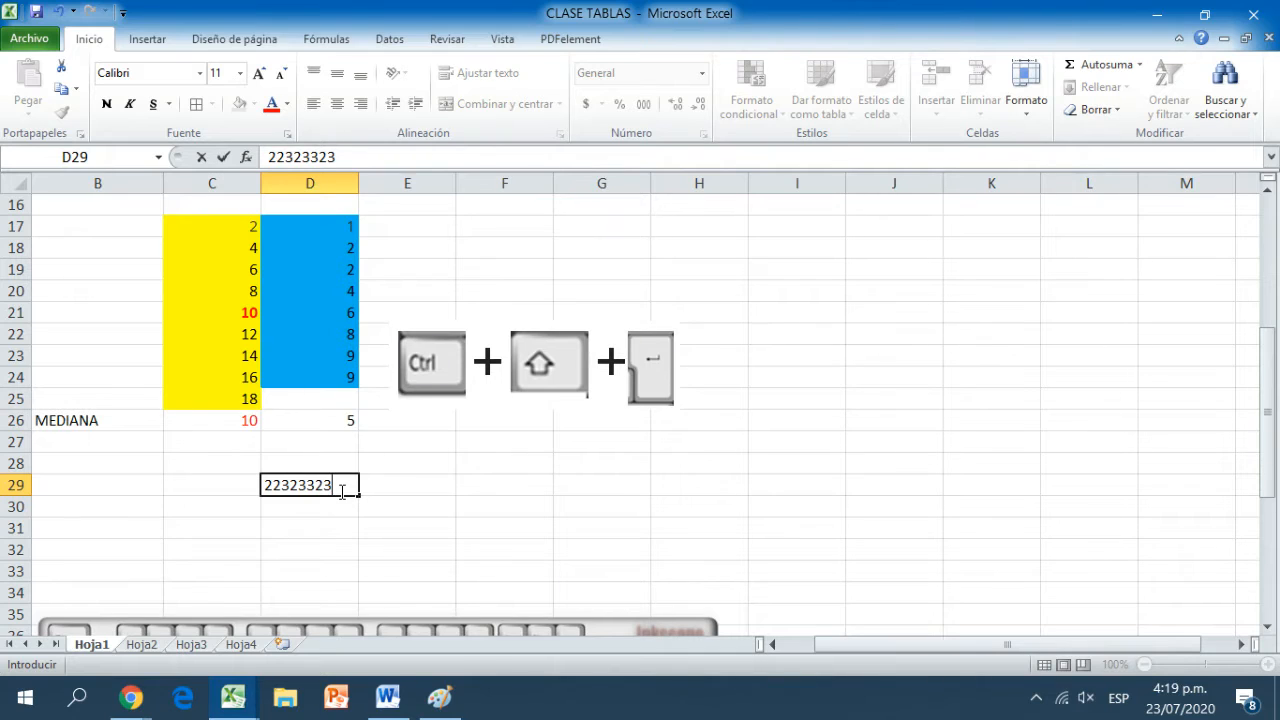
type("2")
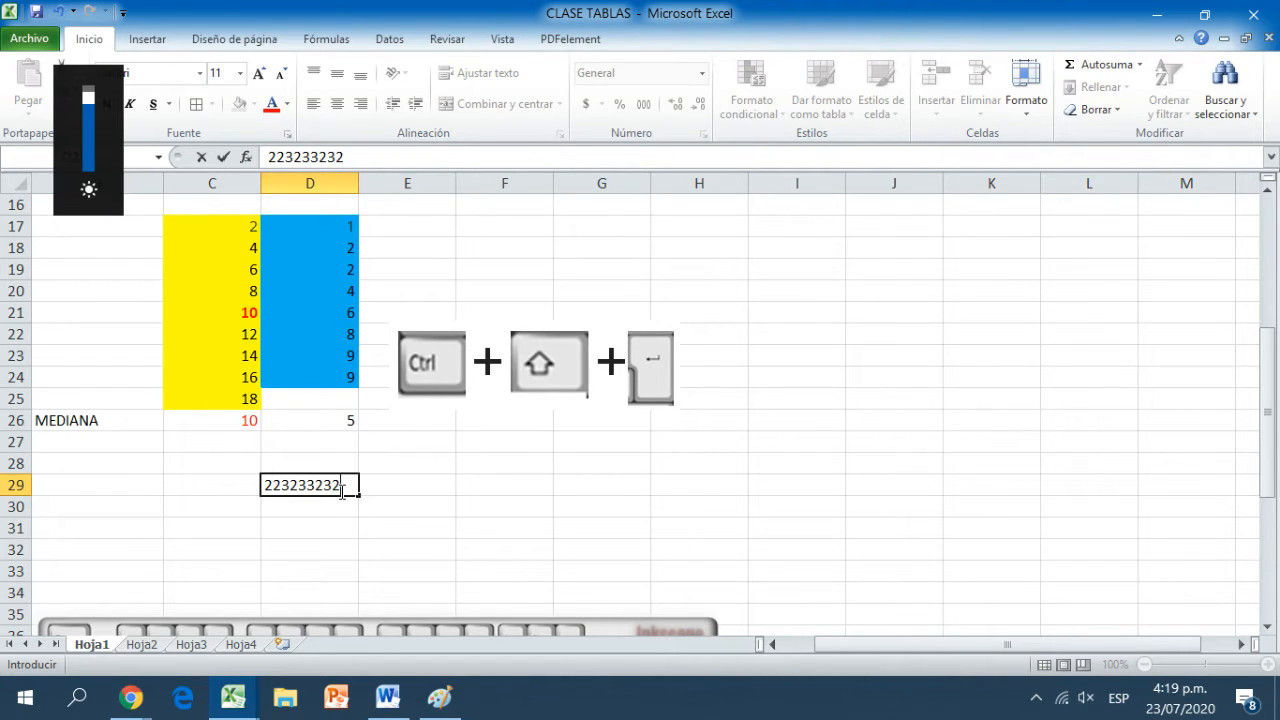
type("344343")
key("Return")
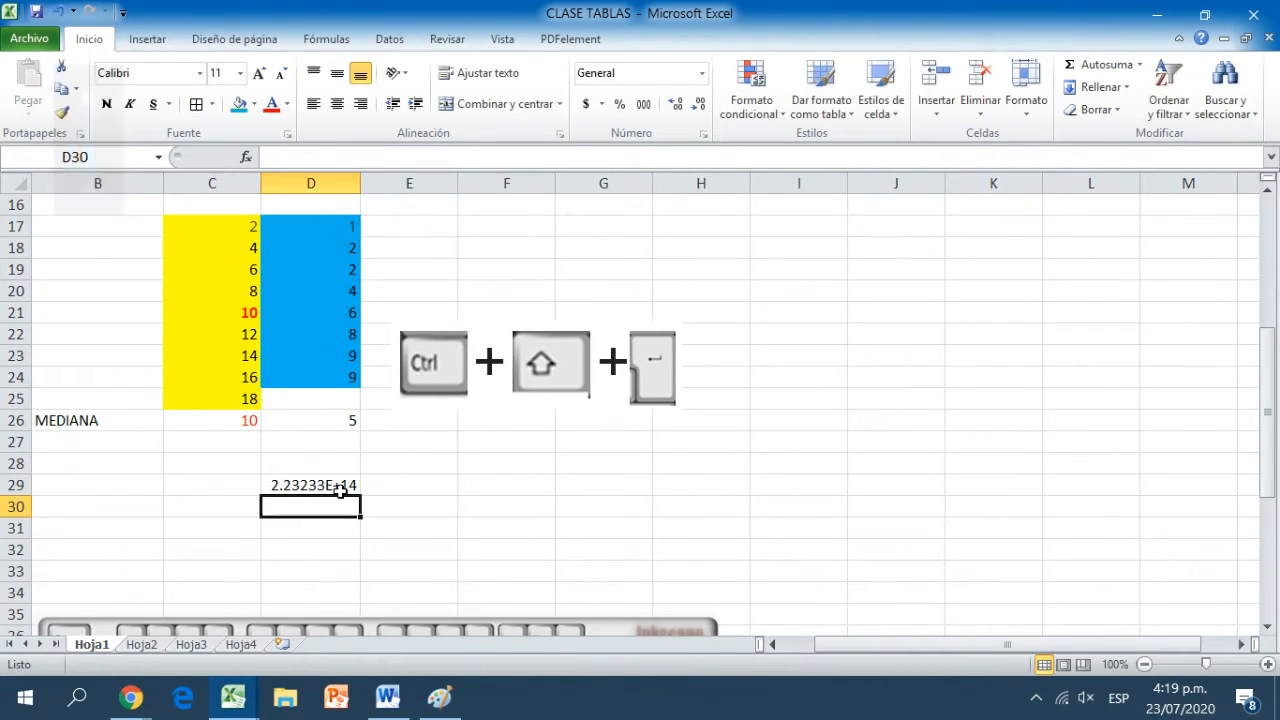
Replace the long number in D29 with a row of # signs.
left_click(314, 487)
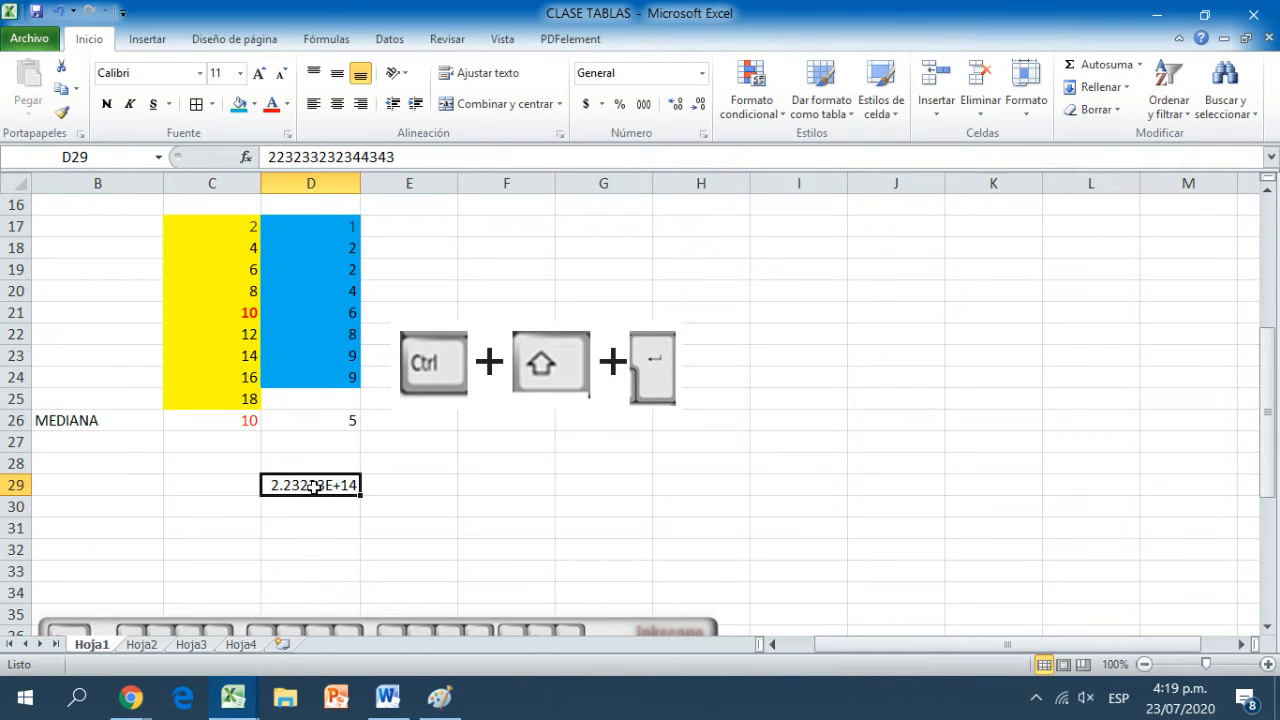
key("BackSpace")
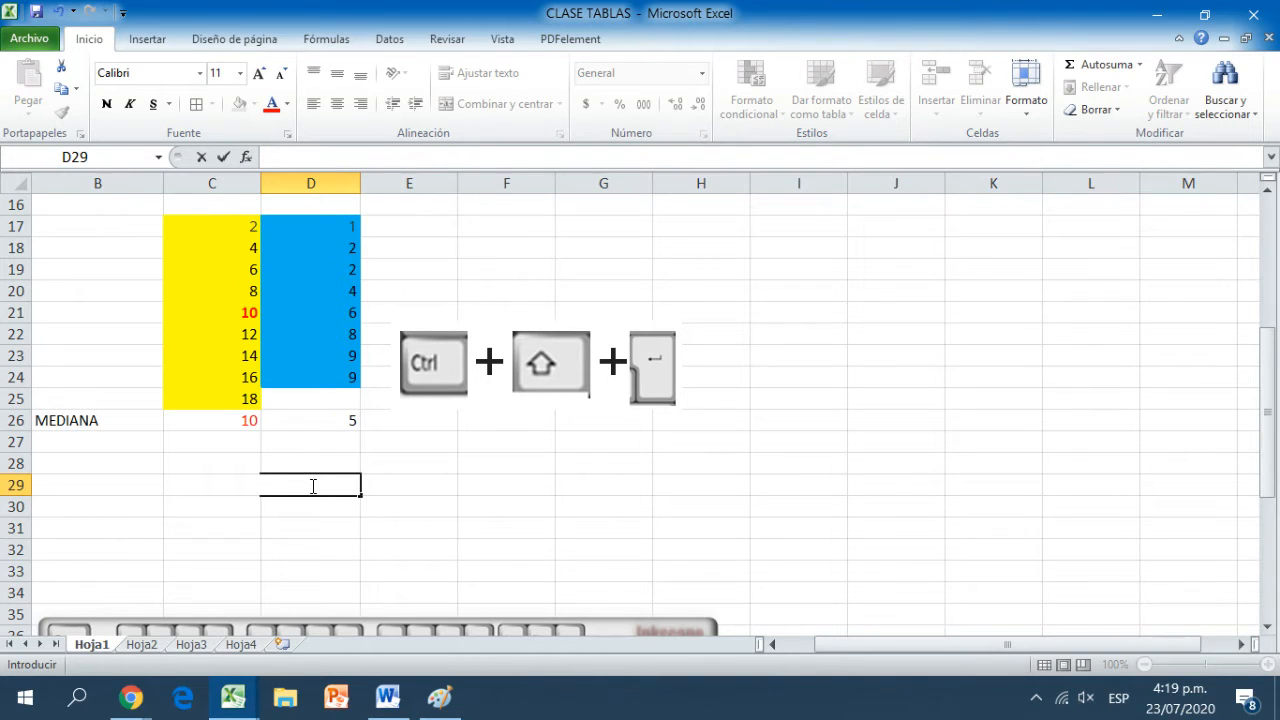
type("##############")
left_click(340, 528)
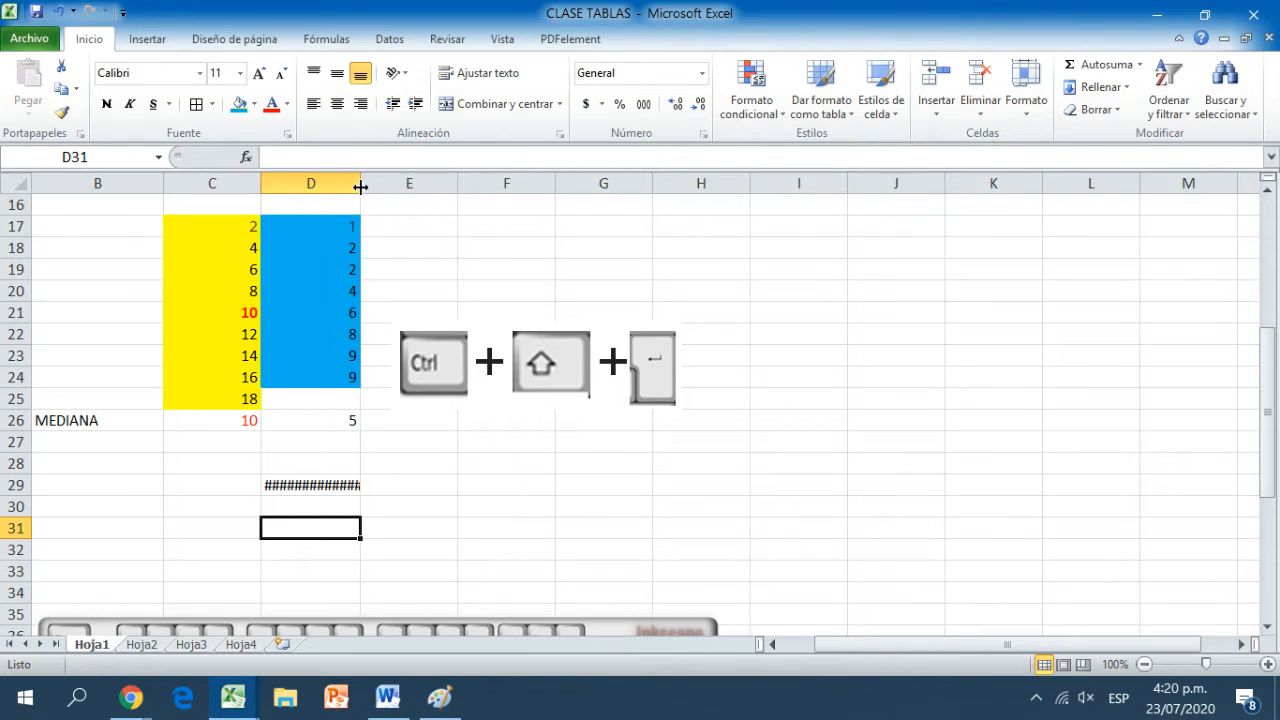
Widen column D slightly and clear the # signs from cell D29.
left_click_drag(360, 183, 372, 186)
left_click(286, 487)
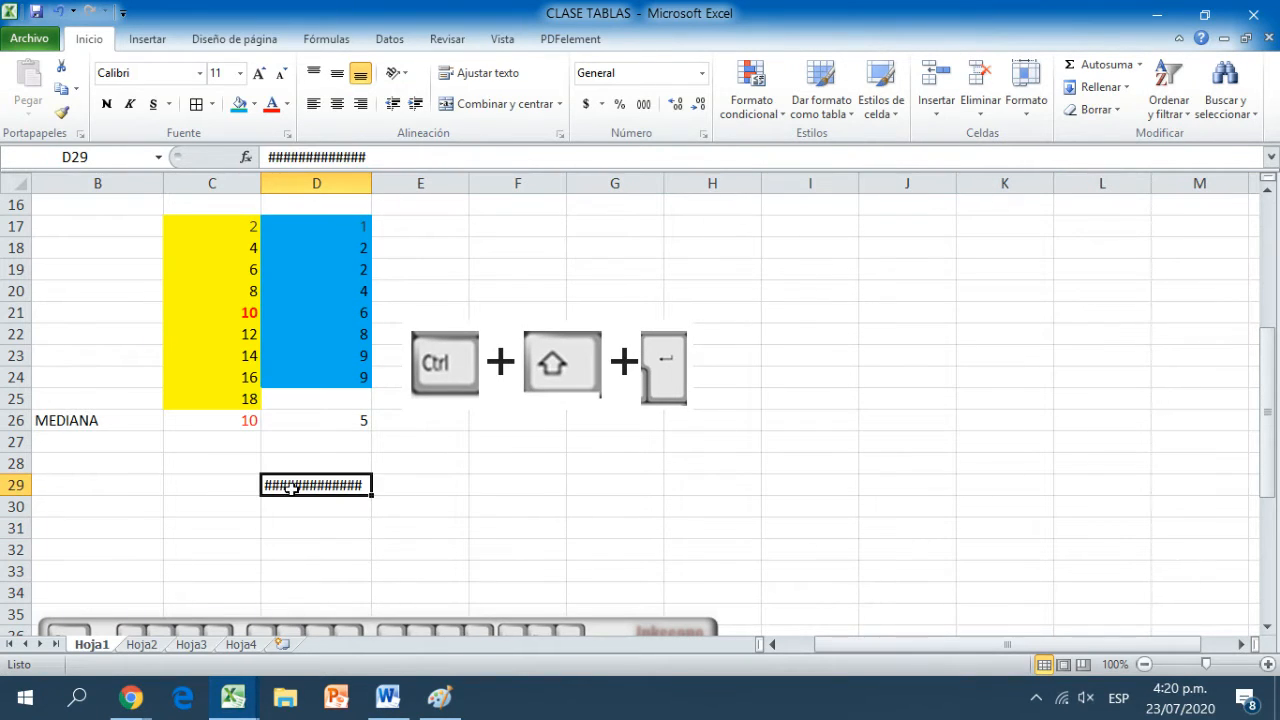
key("Delete")
Color the median result in cell D26 red.
left_click(334, 418)
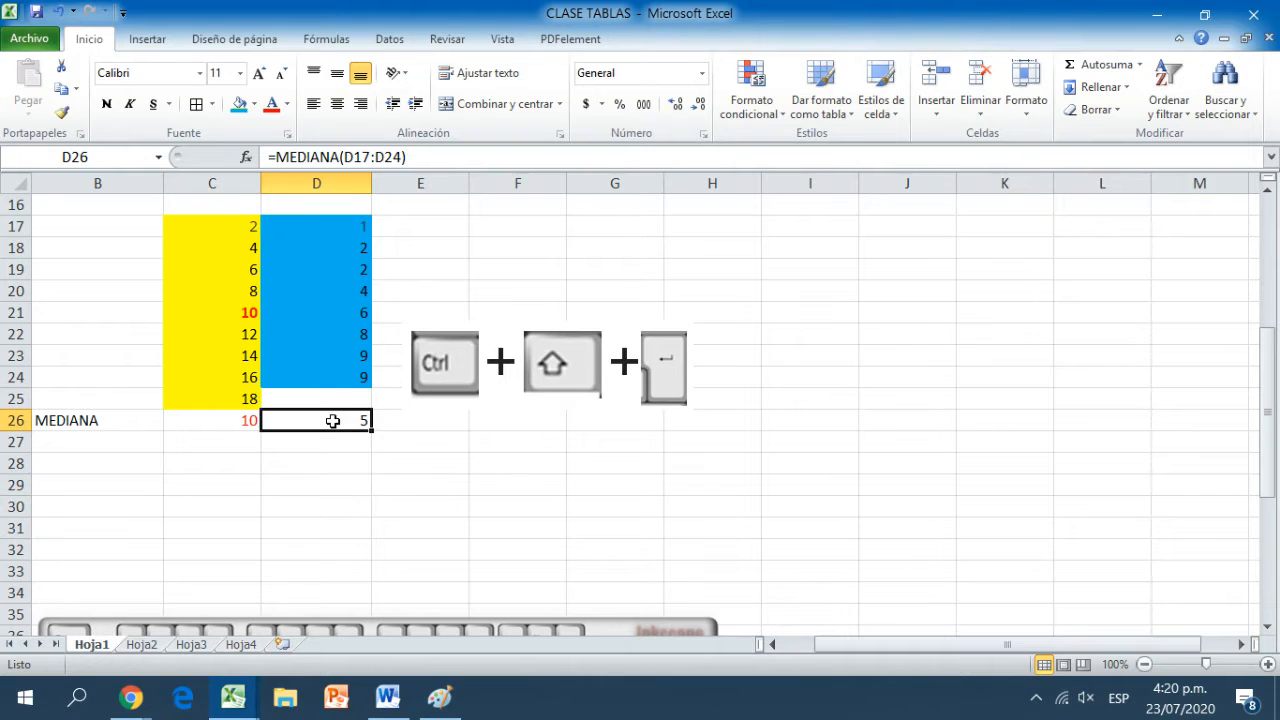
left_click(276, 105)
left_click(463, 462)
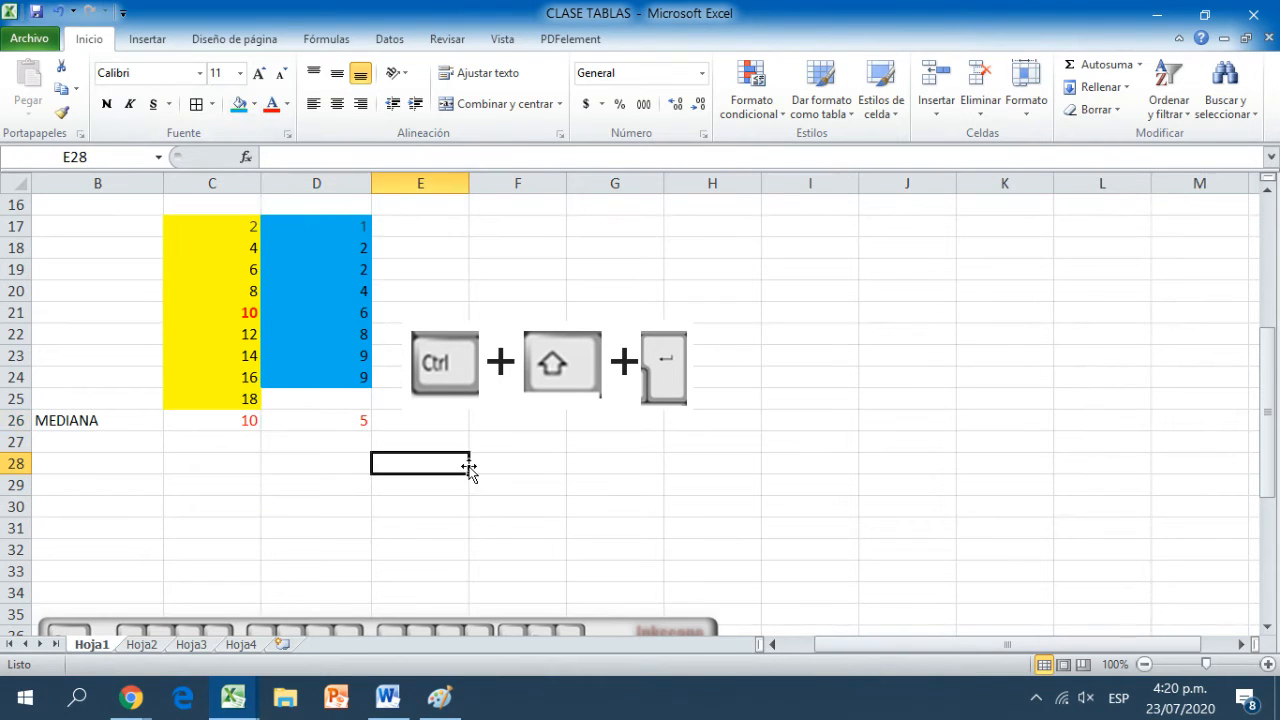
left_click_drag(1267, 375, 1266, 364)
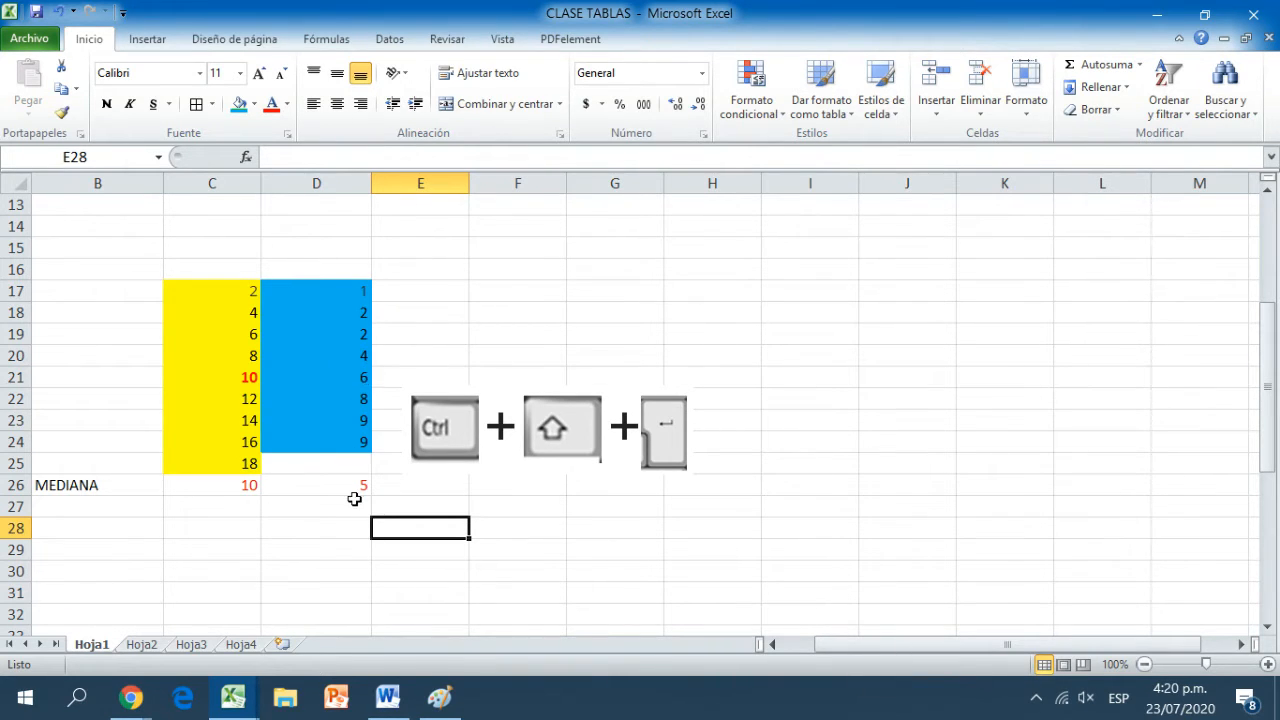
Color the RANGOS values in J2:J9 of the grades table red.
left_click_drag(354, 488, 273, 484)
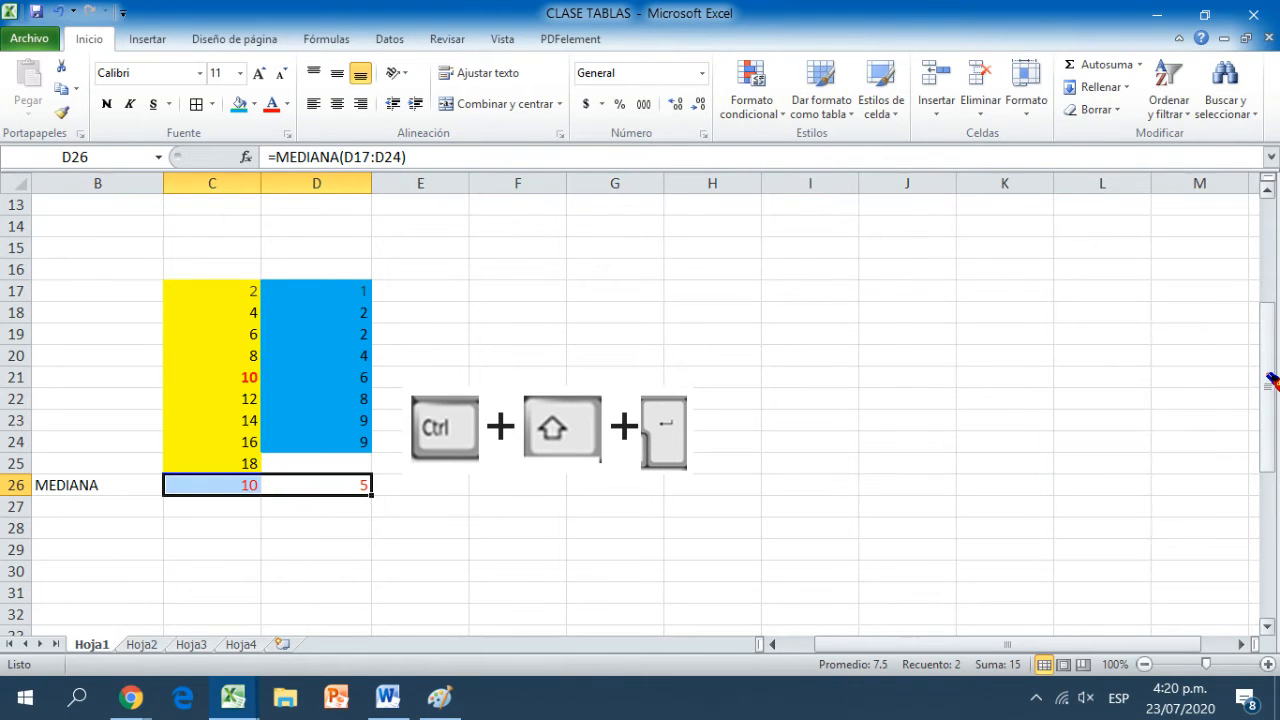
left_click_drag(1266, 369, 1226, 210)
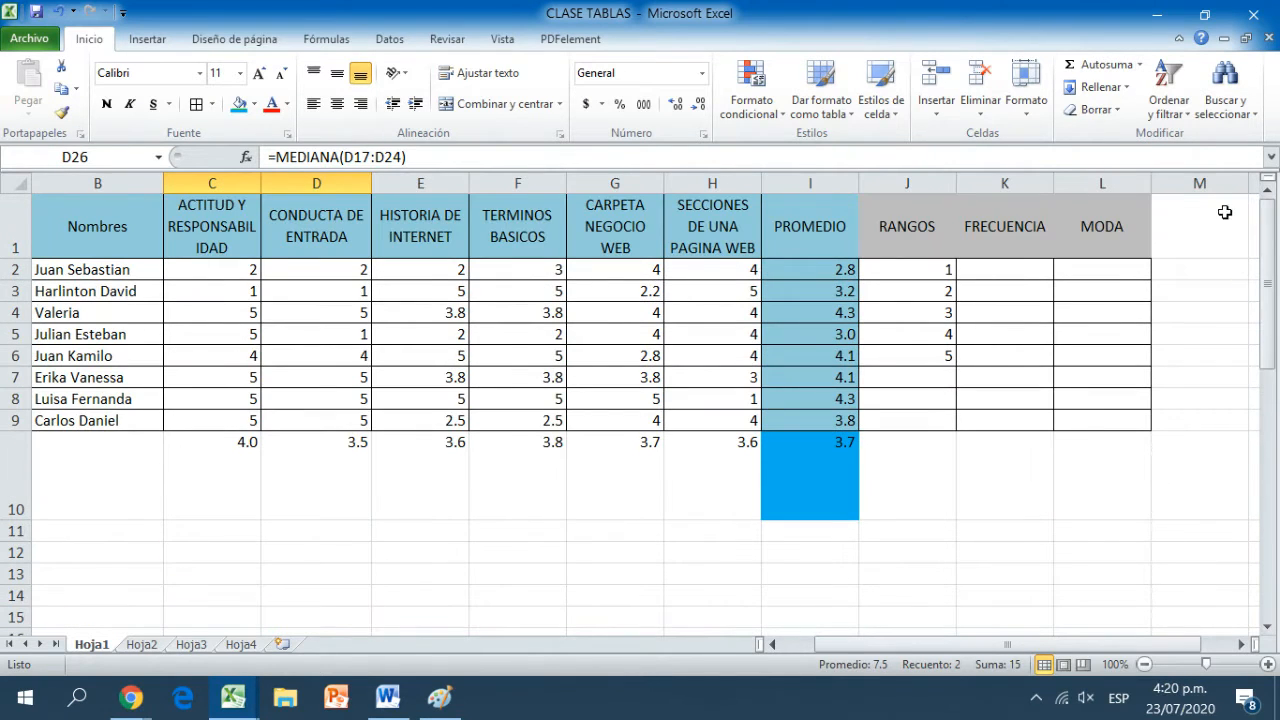
left_click(981, 269)
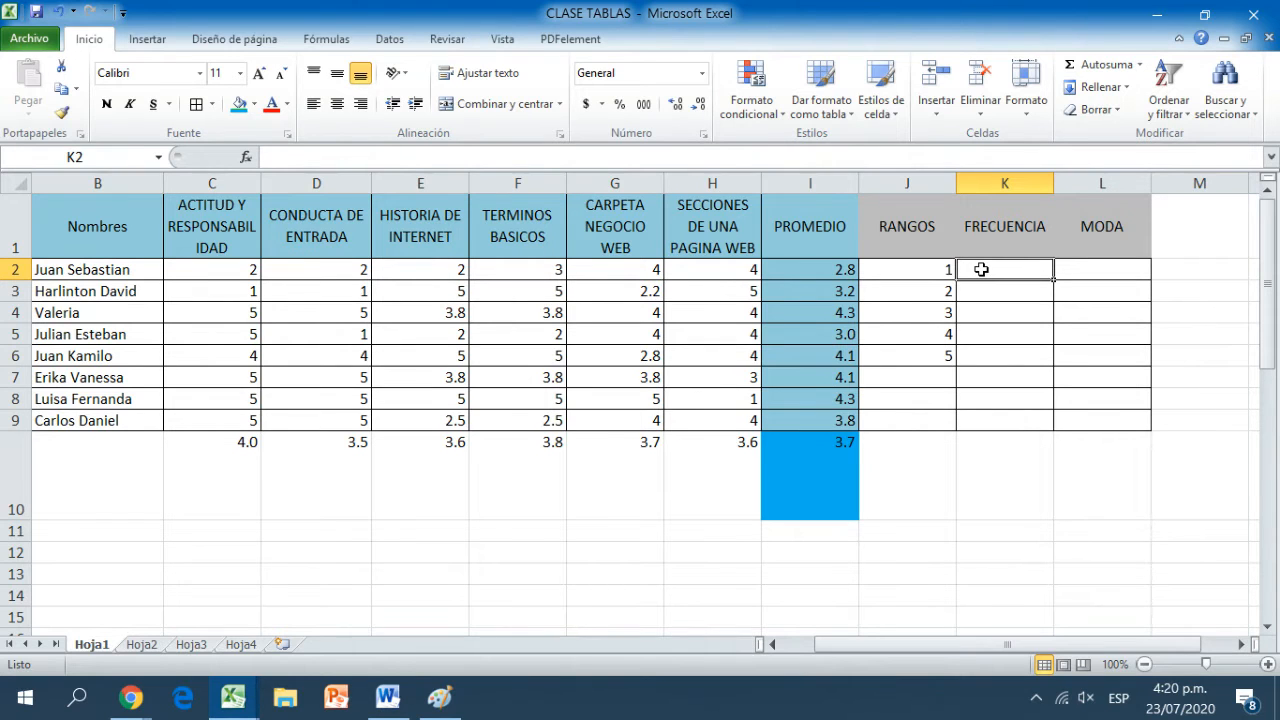
left_click_drag(906, 268, 889, 420)
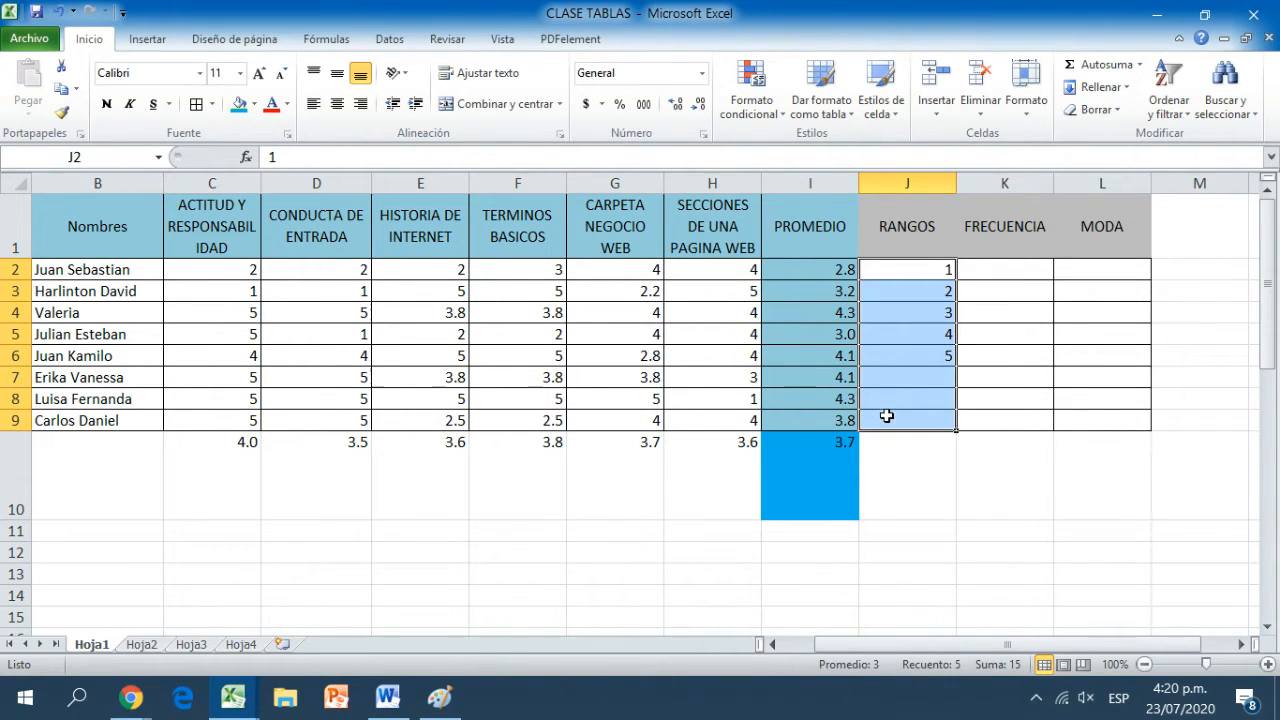
left_click(276, 108)
left_click(915, 445)
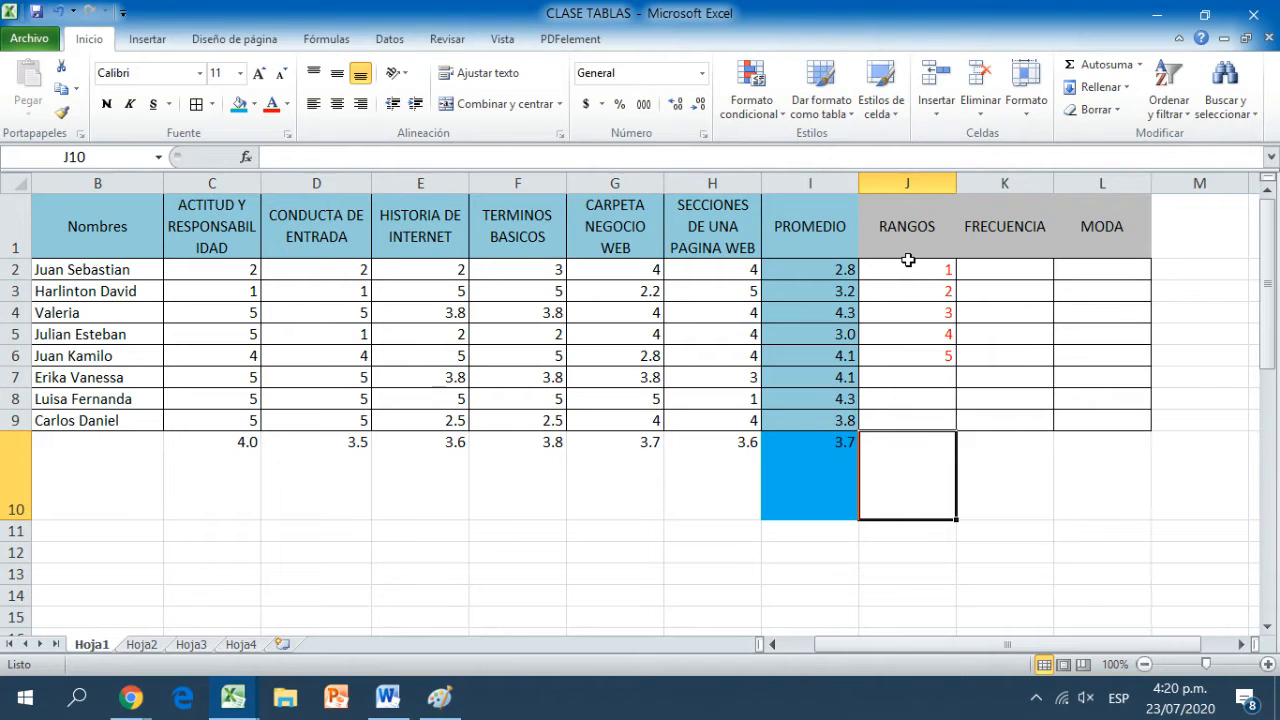
Review each RANGOS value in J2:J6 and the block of student grades in C2:H9.
left_click(910, 266)
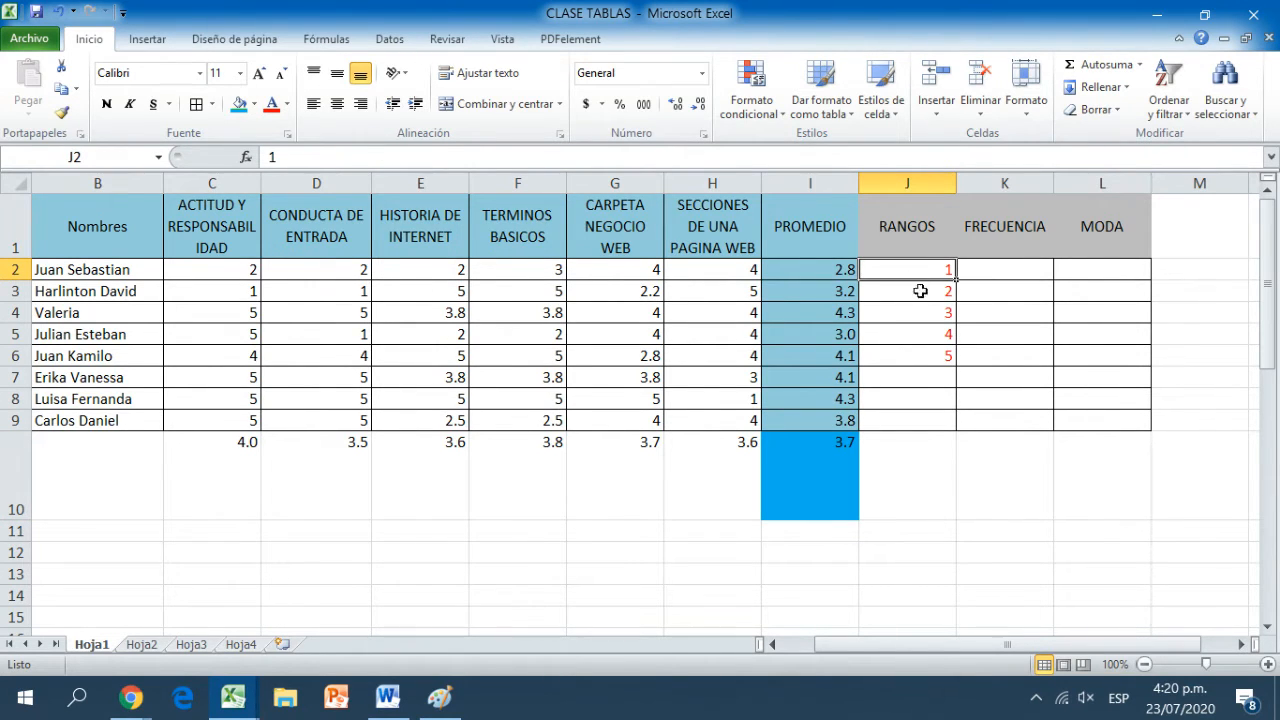
left_click(921, 292)
left_click(930, 315)
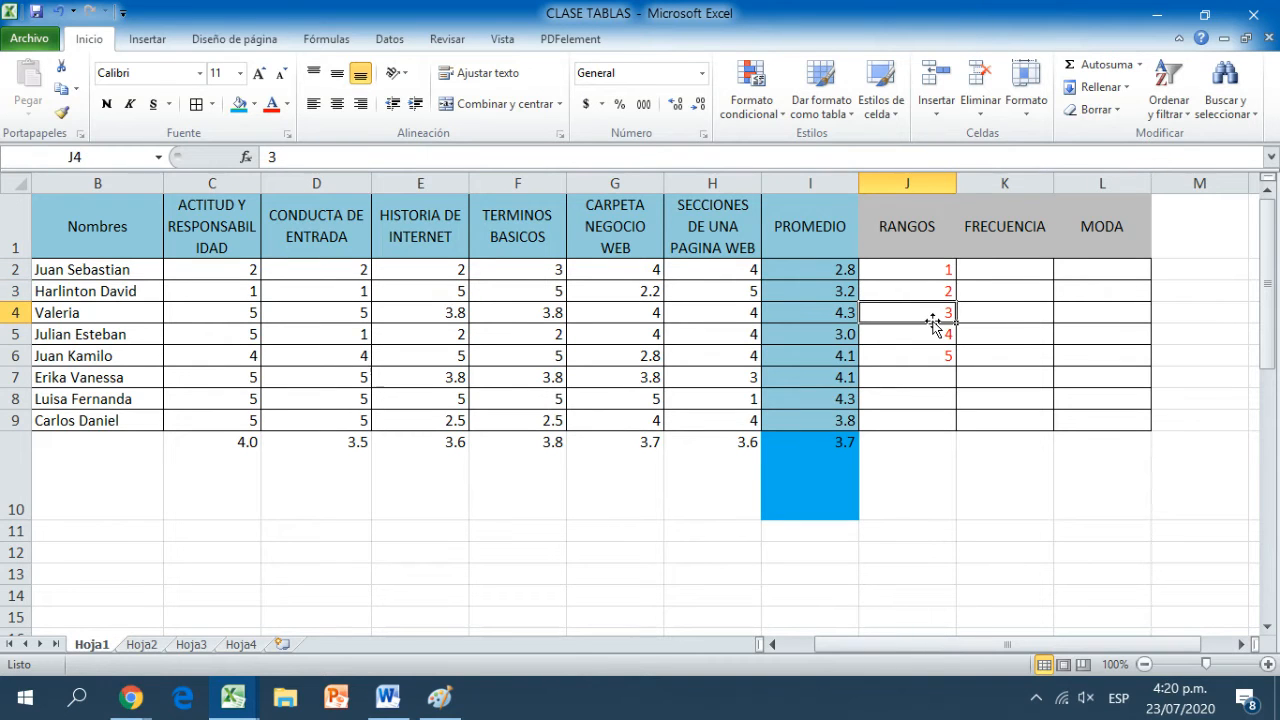
left_click(933, 332)
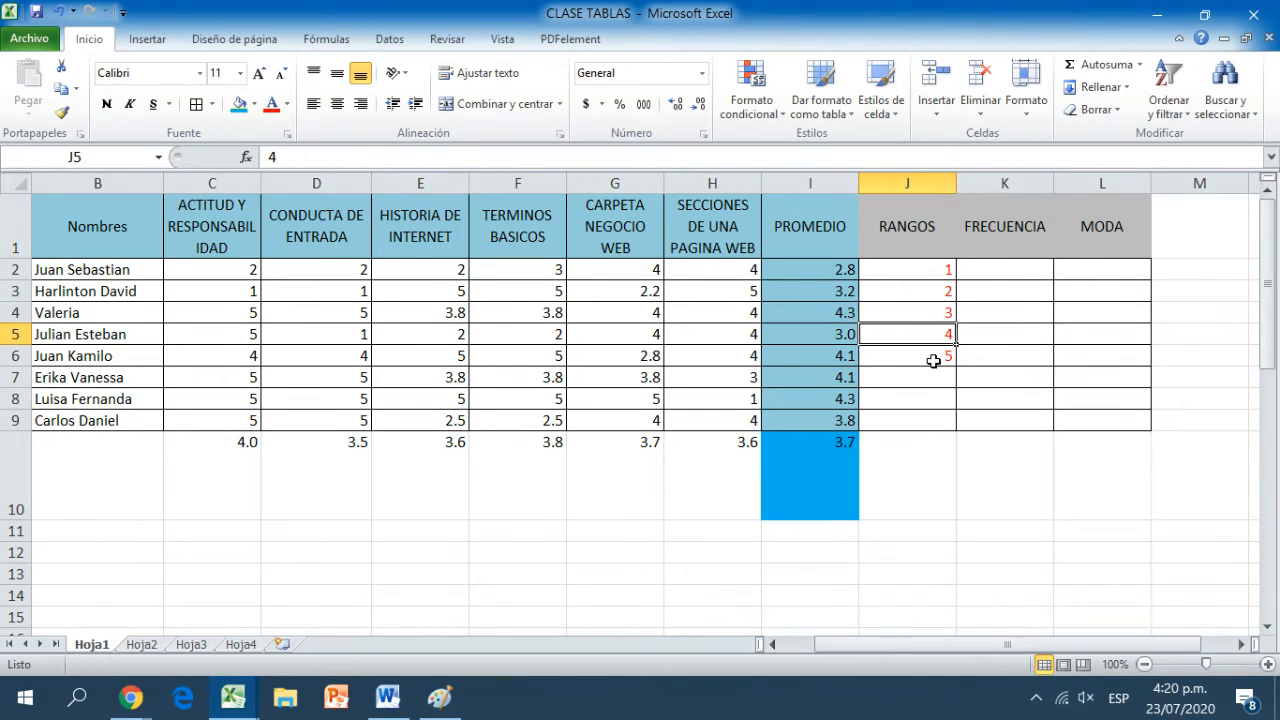
left_click(933, 360)
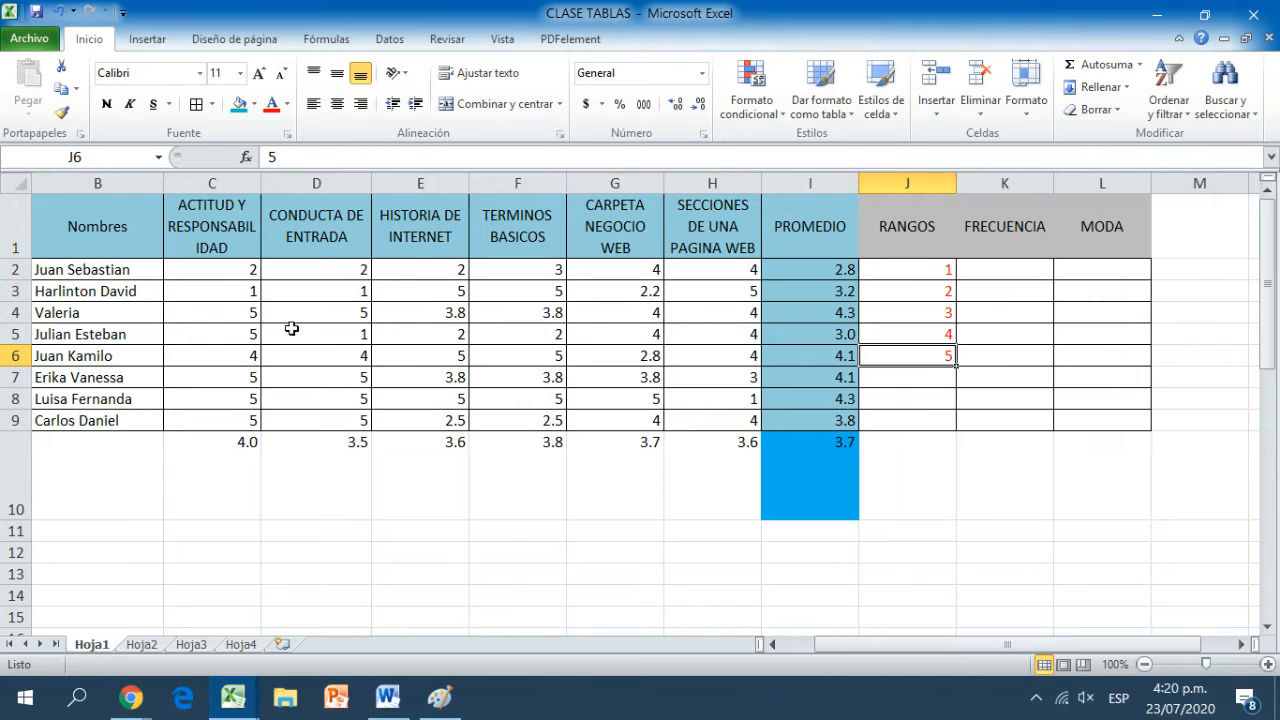
left_click_drag(200, 262, 695, 418)
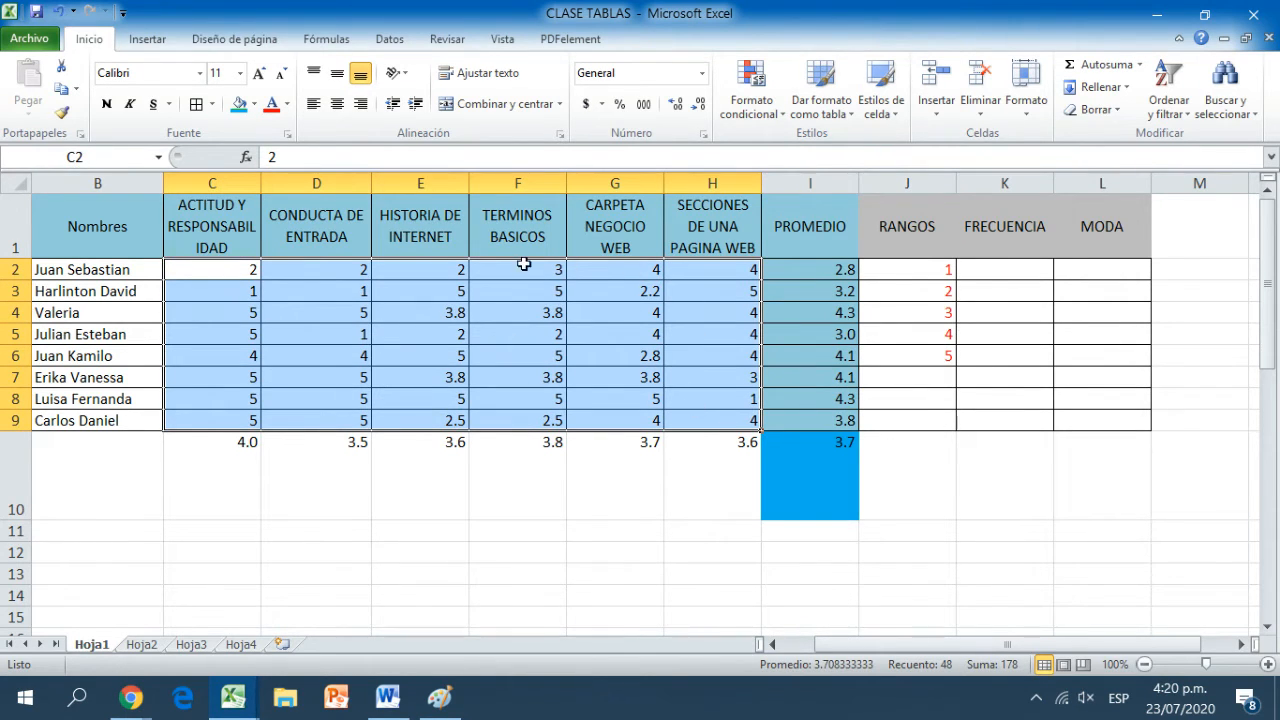
Start a FRECUENCIA formula in cell K2 and open its function arguments dialog.
left_click(999, 268)
type("=")
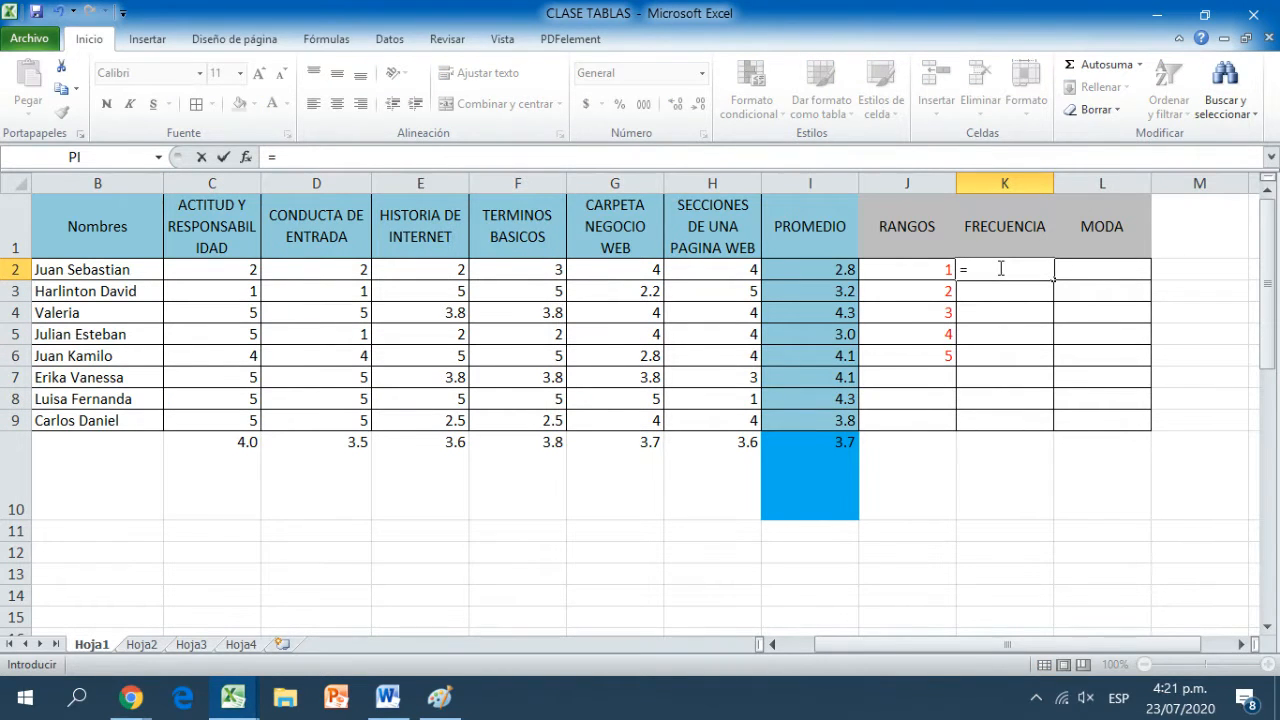
type("FRECU")
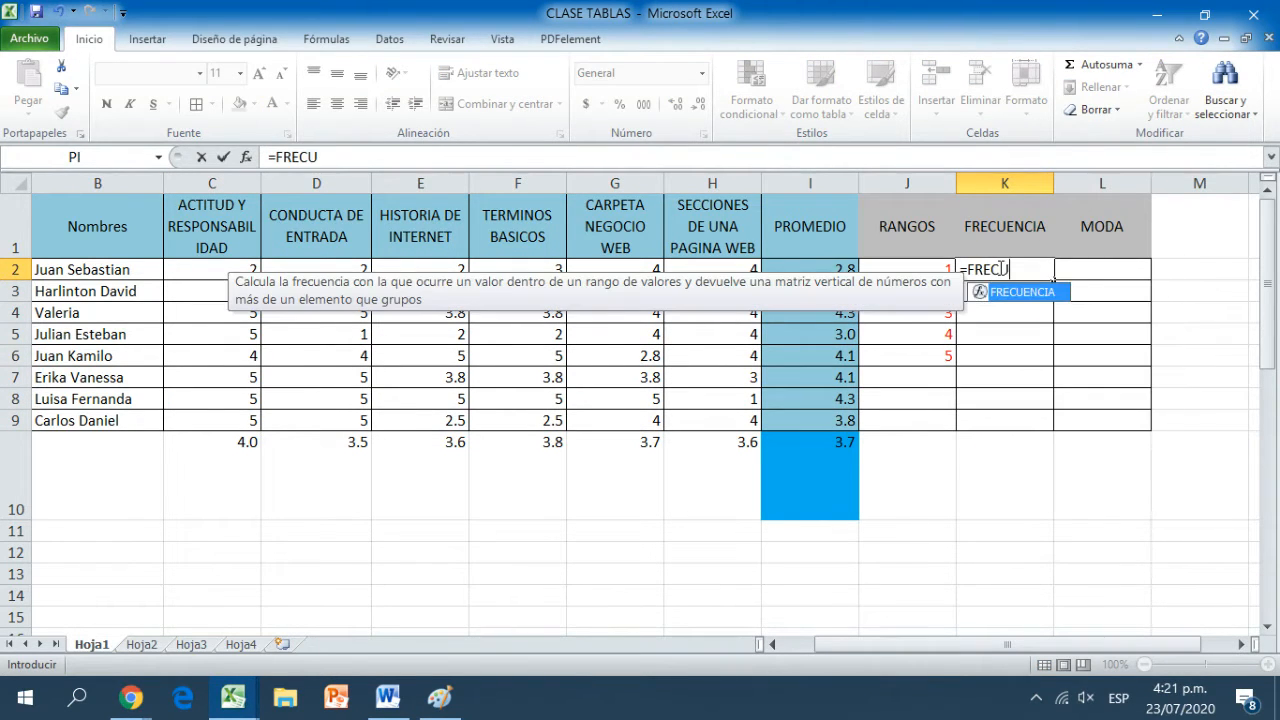
double_click(1008, 292)
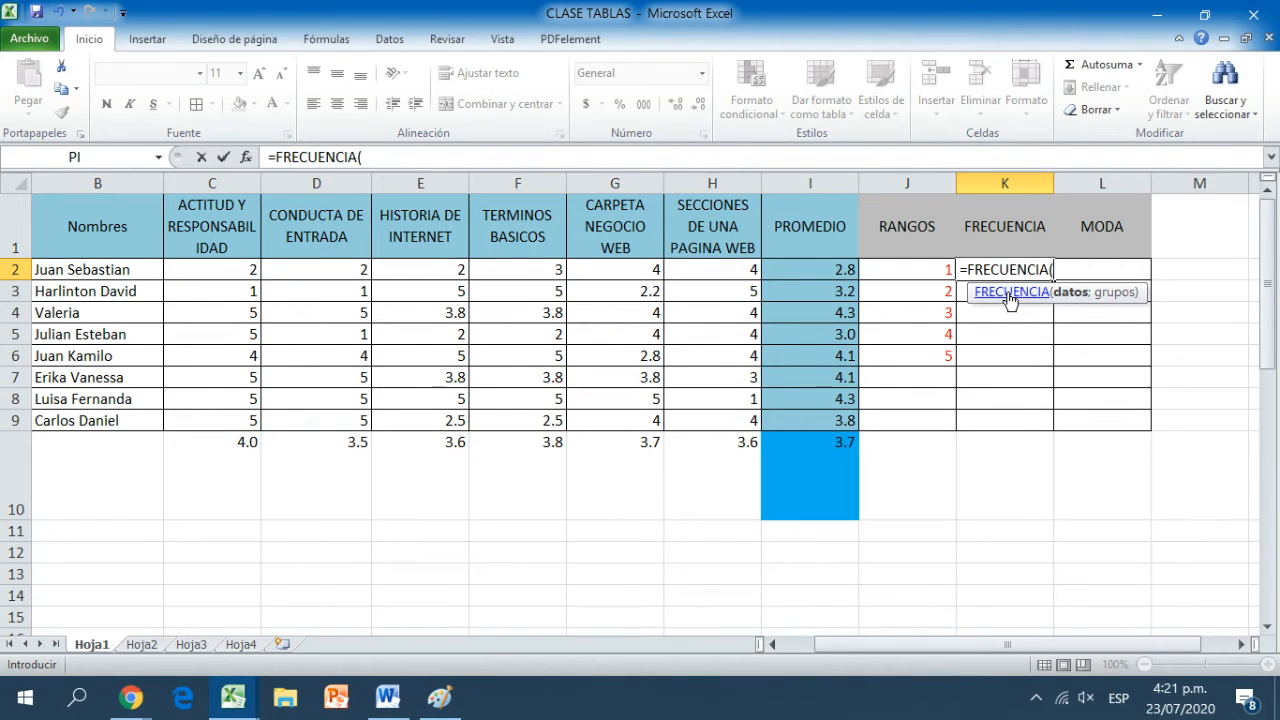
left_click(247, 158)
left_click_drag(618, 398, 789, 431)
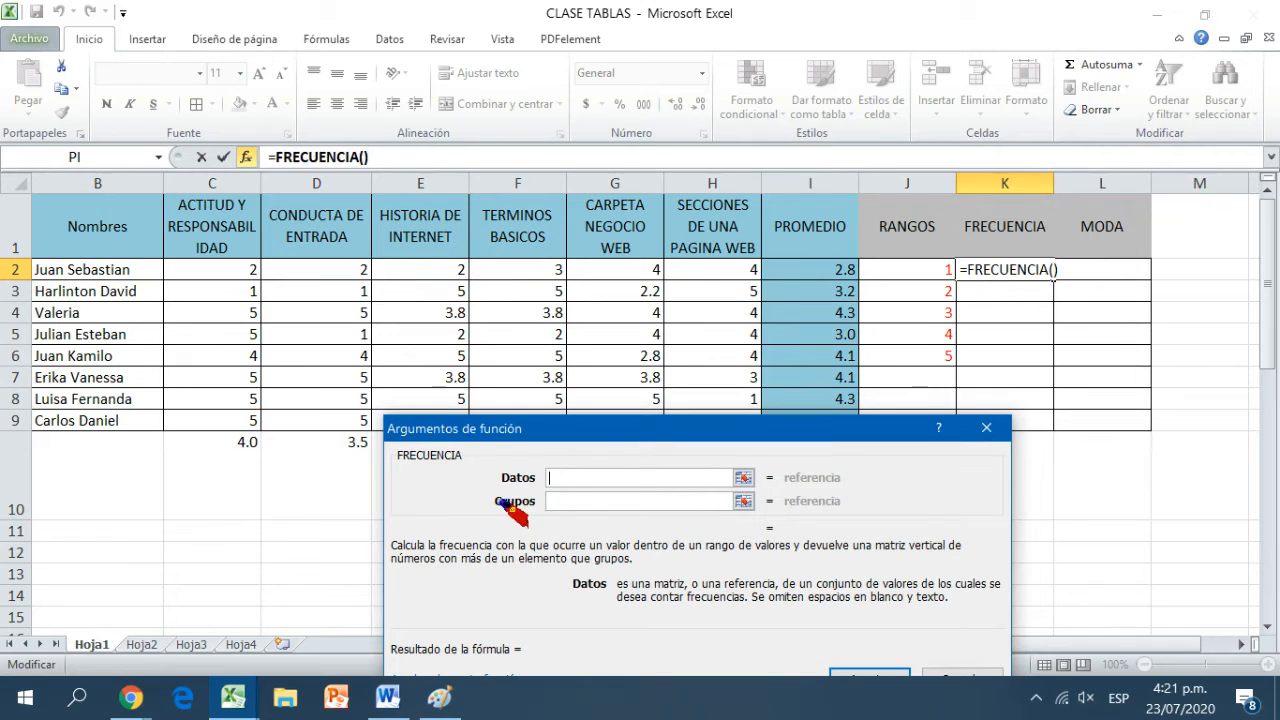
Set the Datos argument of the FRECUENCIA function to the grades range C2:H9.
left_click(562, 500)
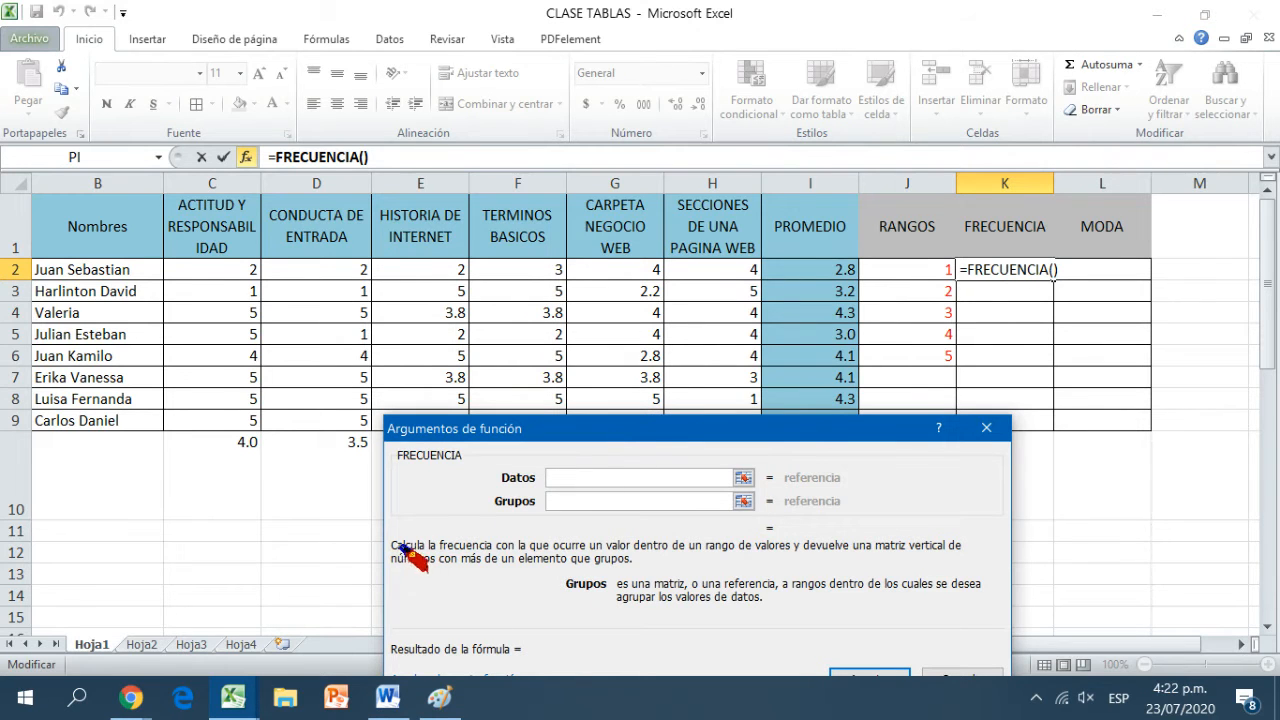
left_click_drag(538, 432, 536, 383)
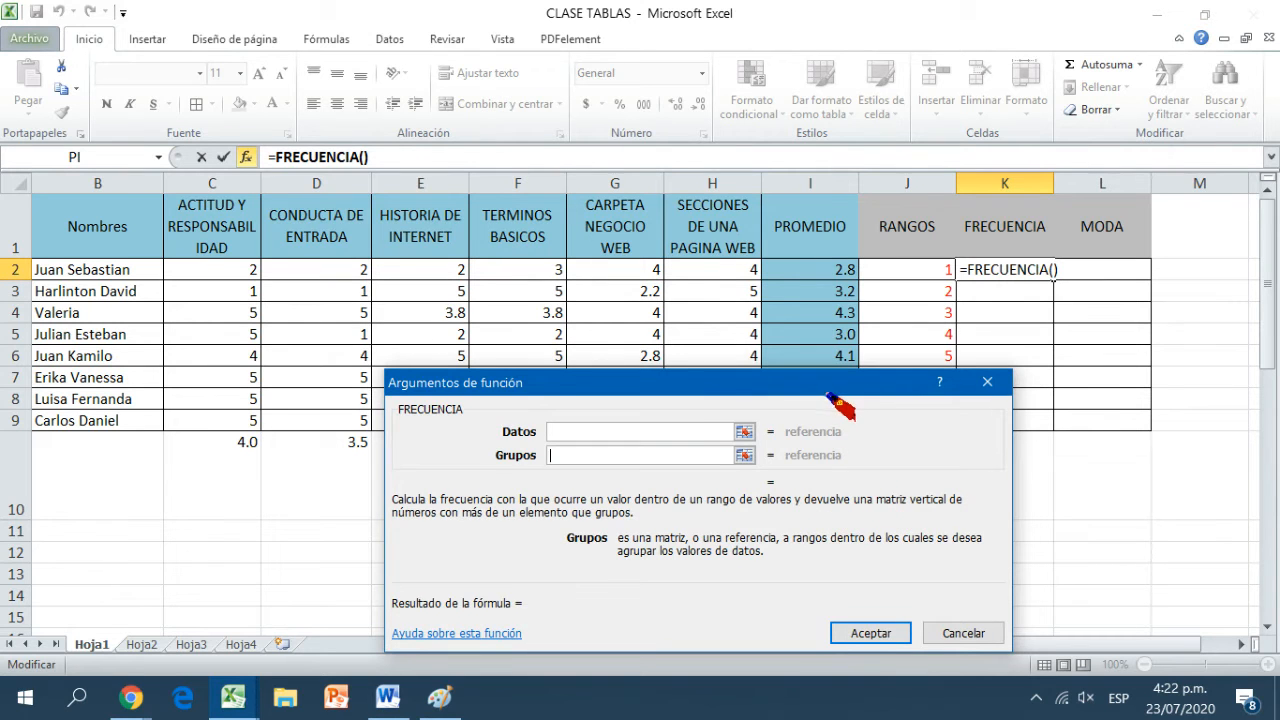
left_click_drag(828, 394, 816, 476)
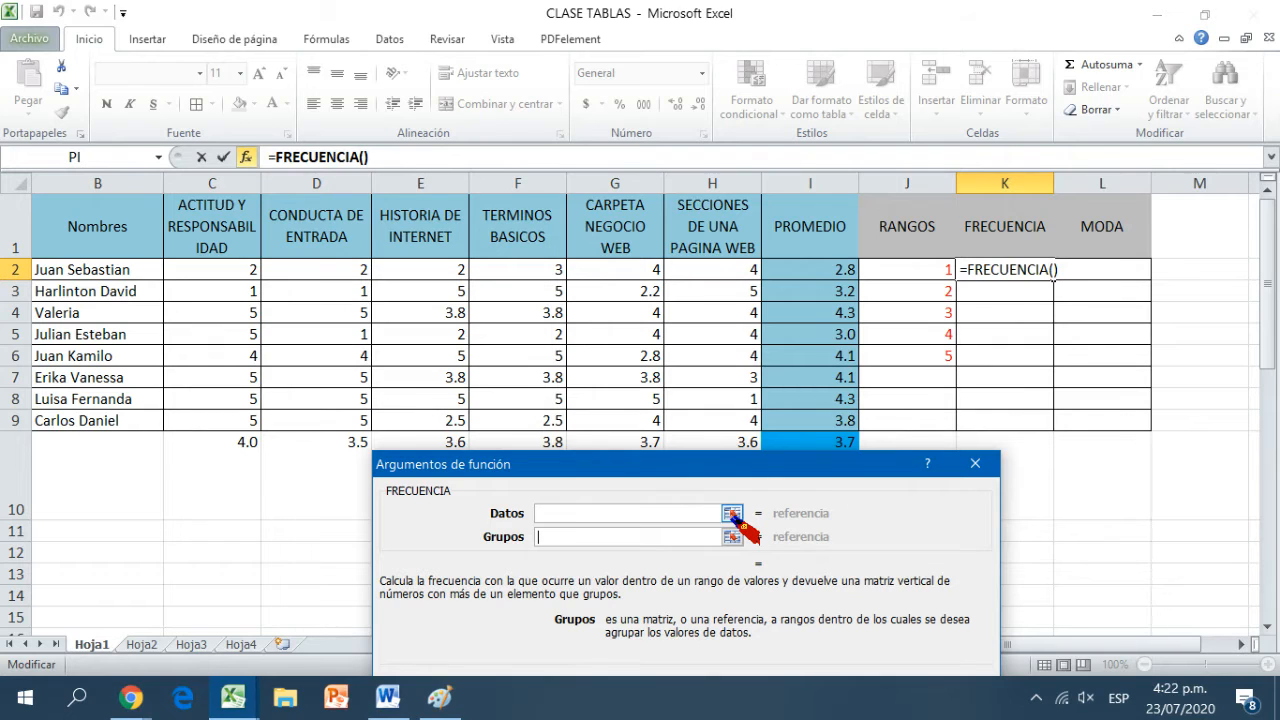
left_click(732, 513)
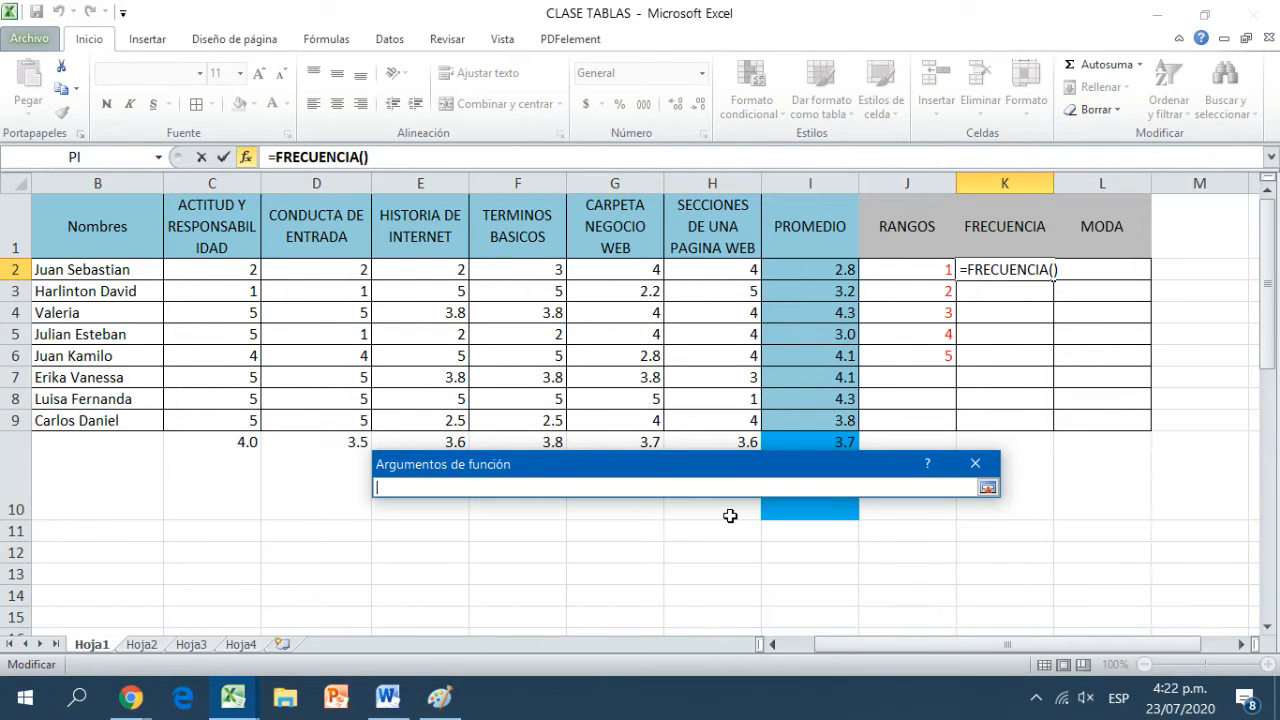
left_click_drag(205, 264, 720, 421)
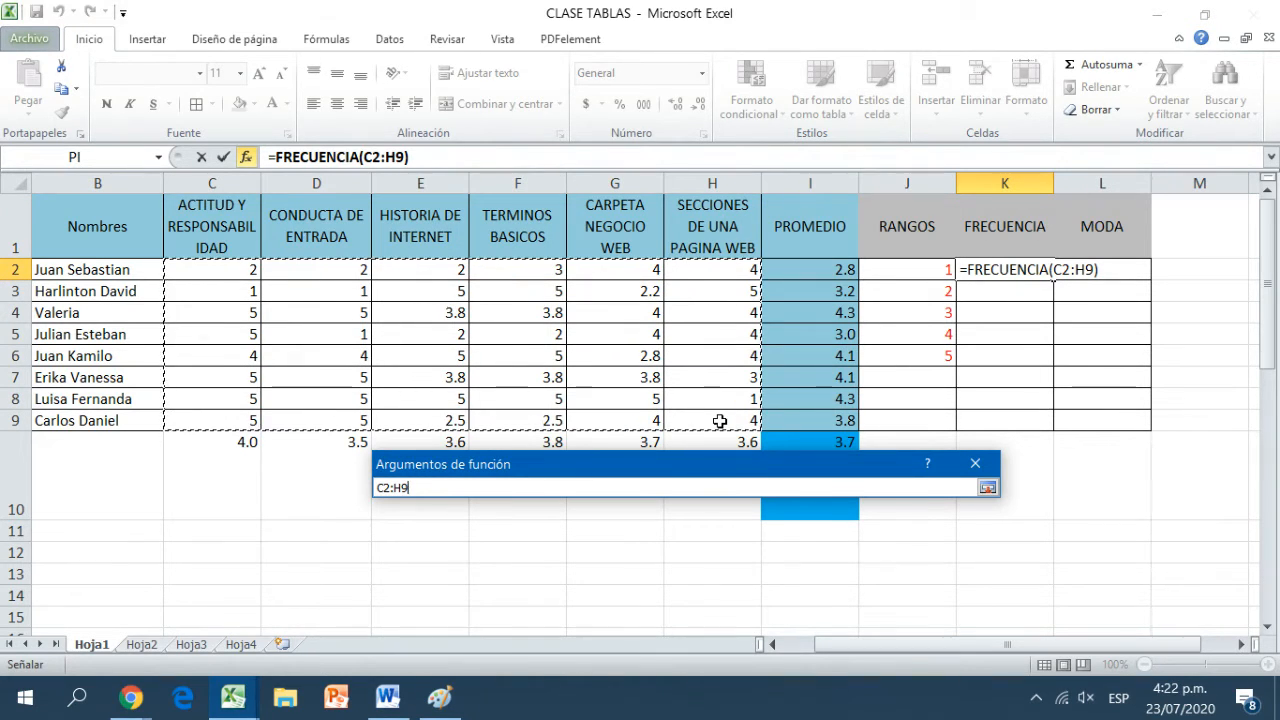
left_click(987, 487)
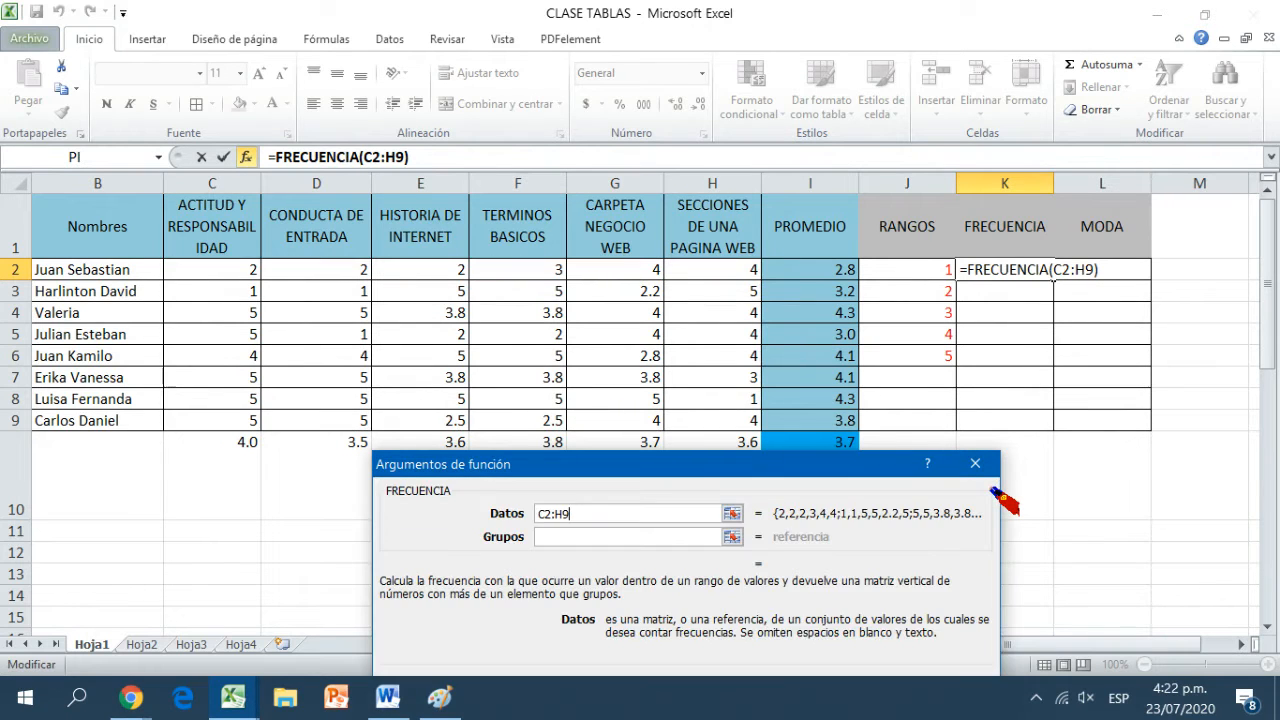
Set the Grupos argument to the RANGOS cells J2:J6 and accept the FRECUENCIA function.
left_click(630, 537)
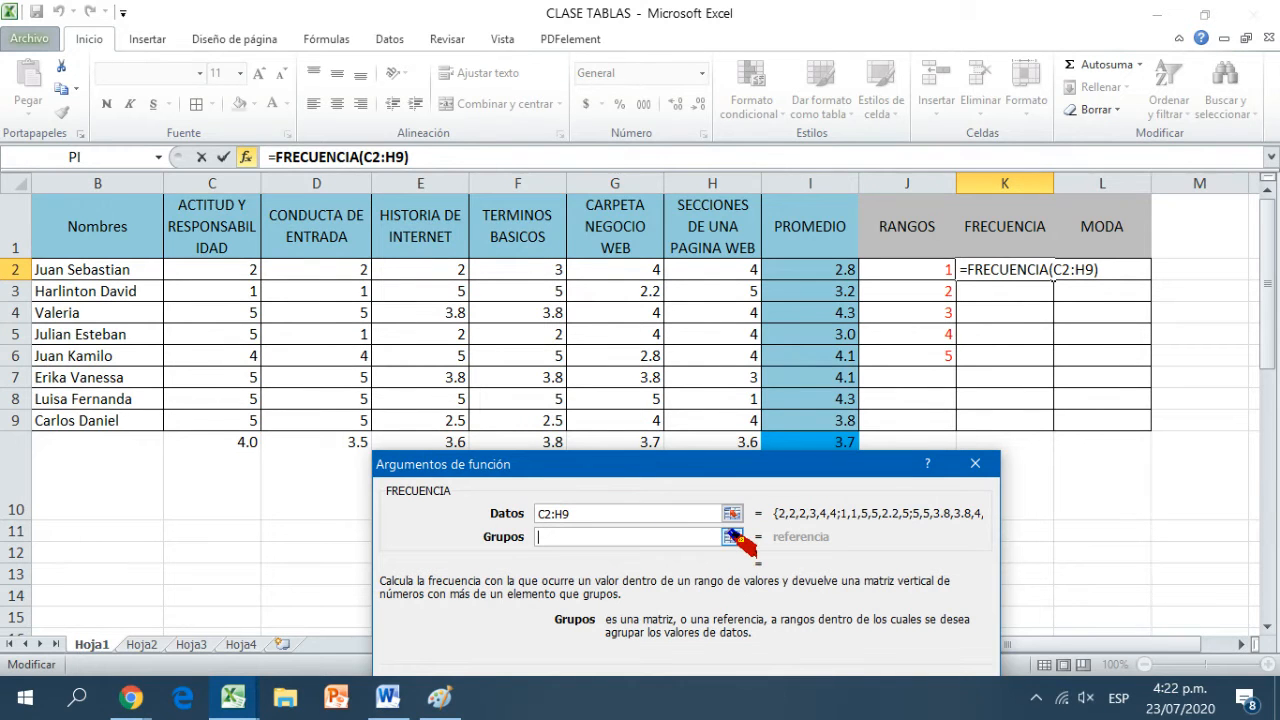
left_click(733, 537)
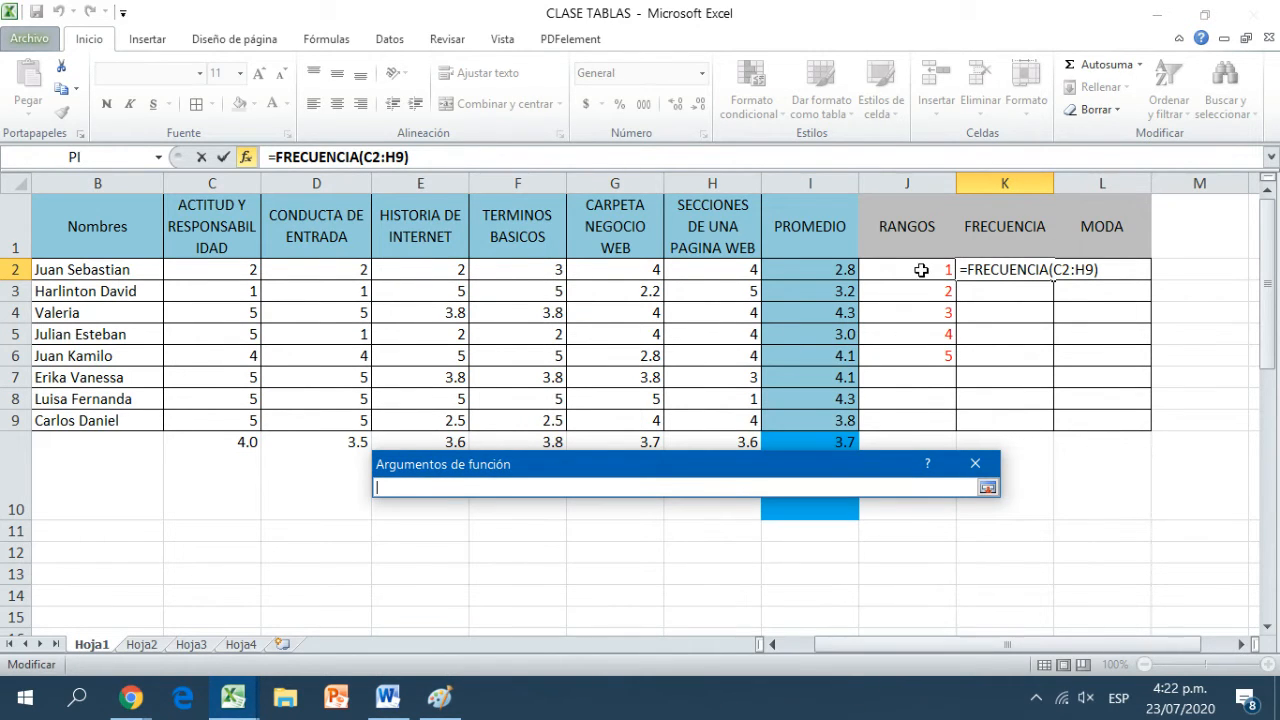
left_click_drag(921, 270, 925, 356)
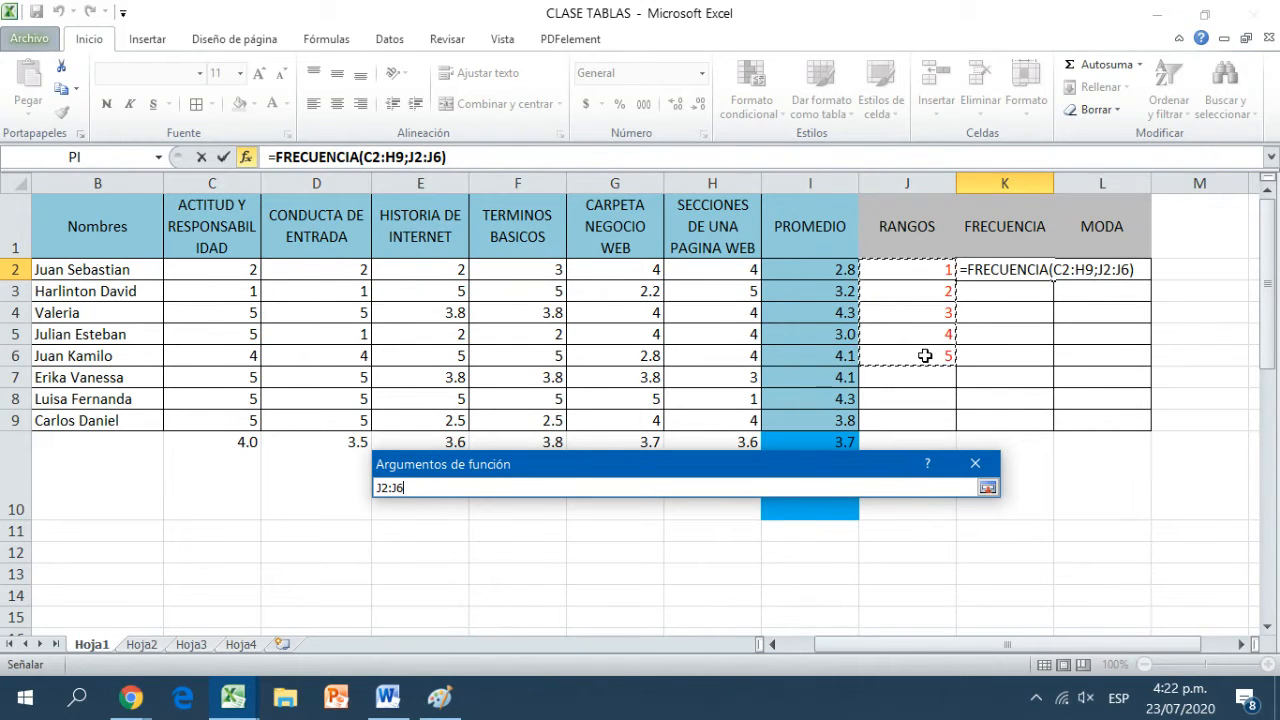
key("Return")
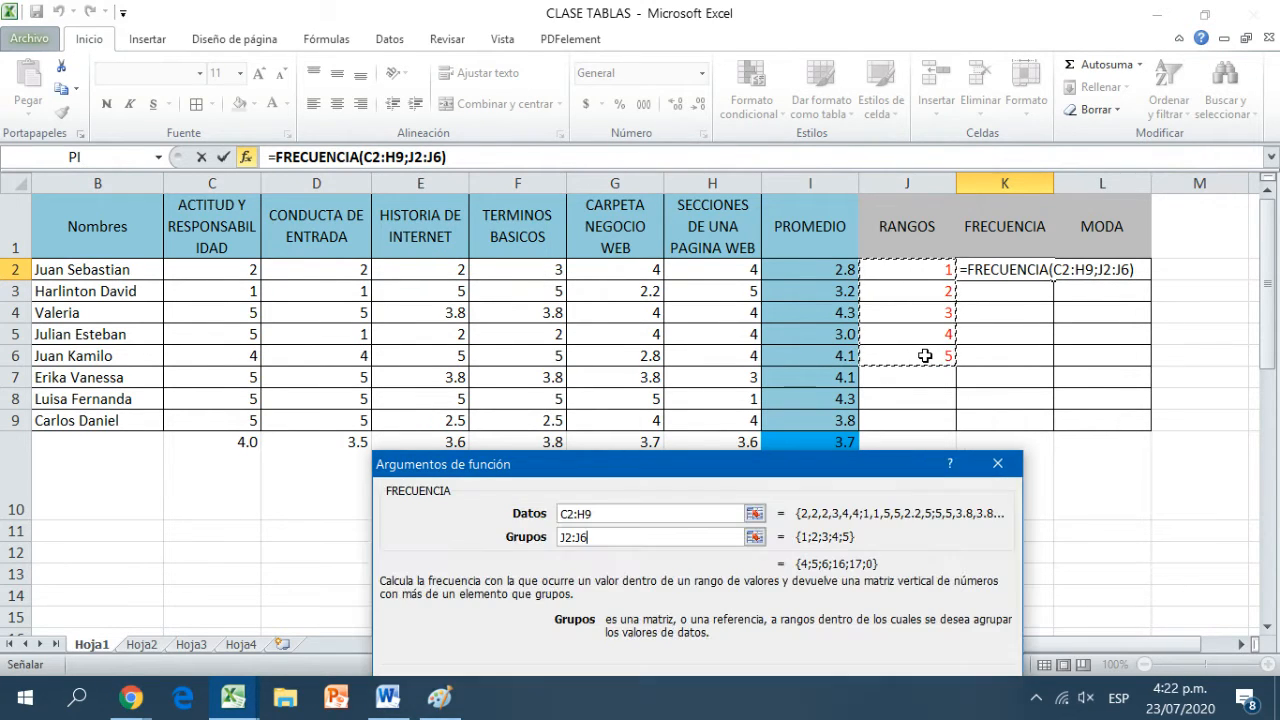
left_click_drag(871, 463, 835, 325)
left_click(840, 577)
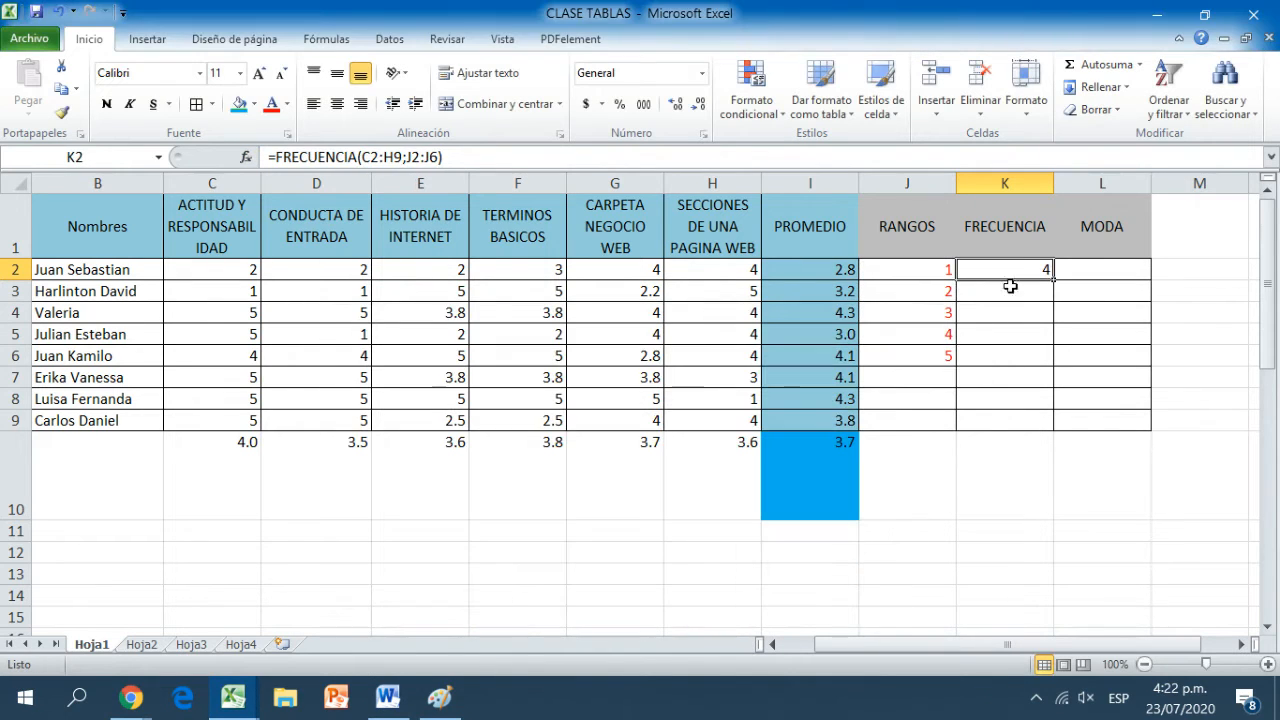
left_click_drag(1031, 270, 1007, 351)
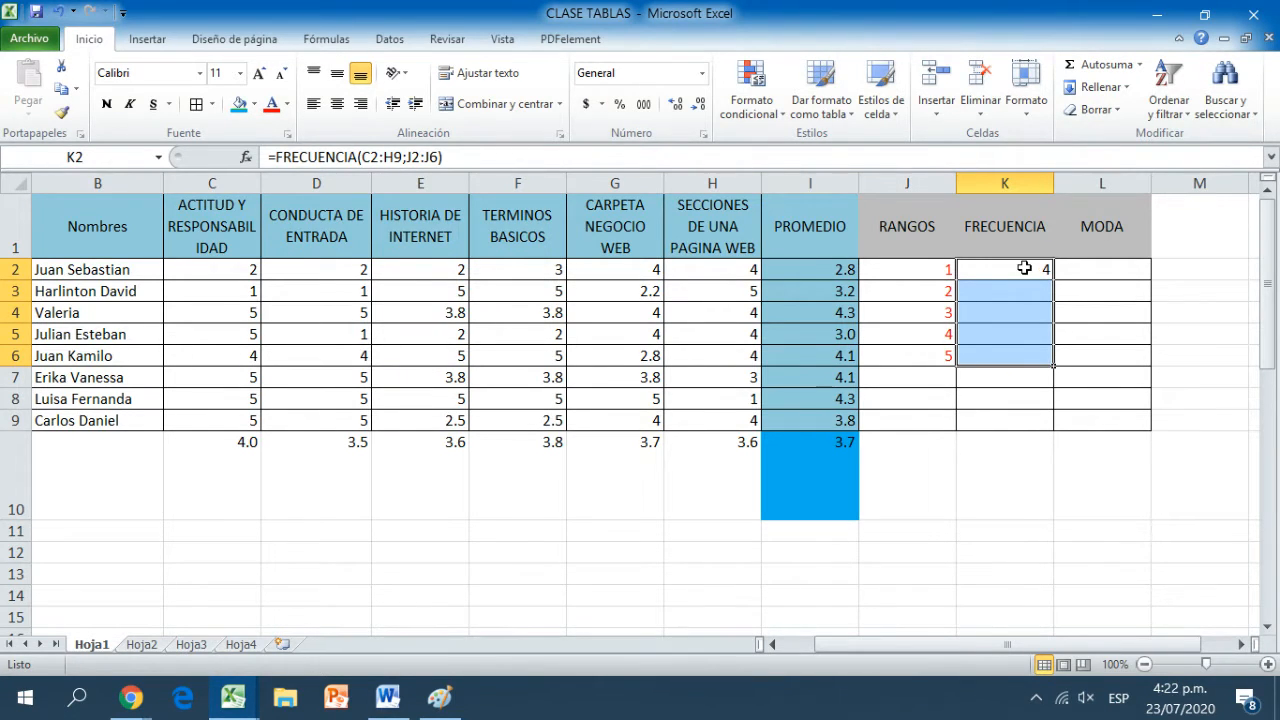
left_click_drag(1024, 268, 1012, 418)
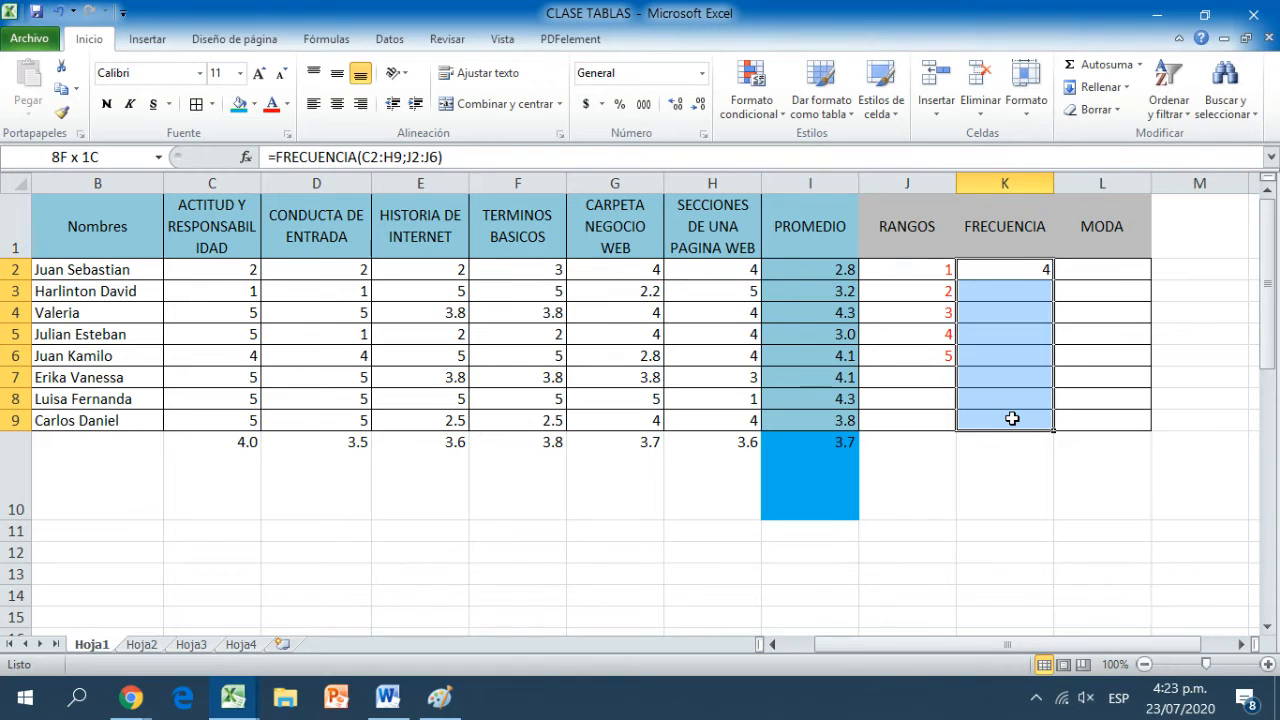
left_click_drag(1012, 418, 1012, 418)
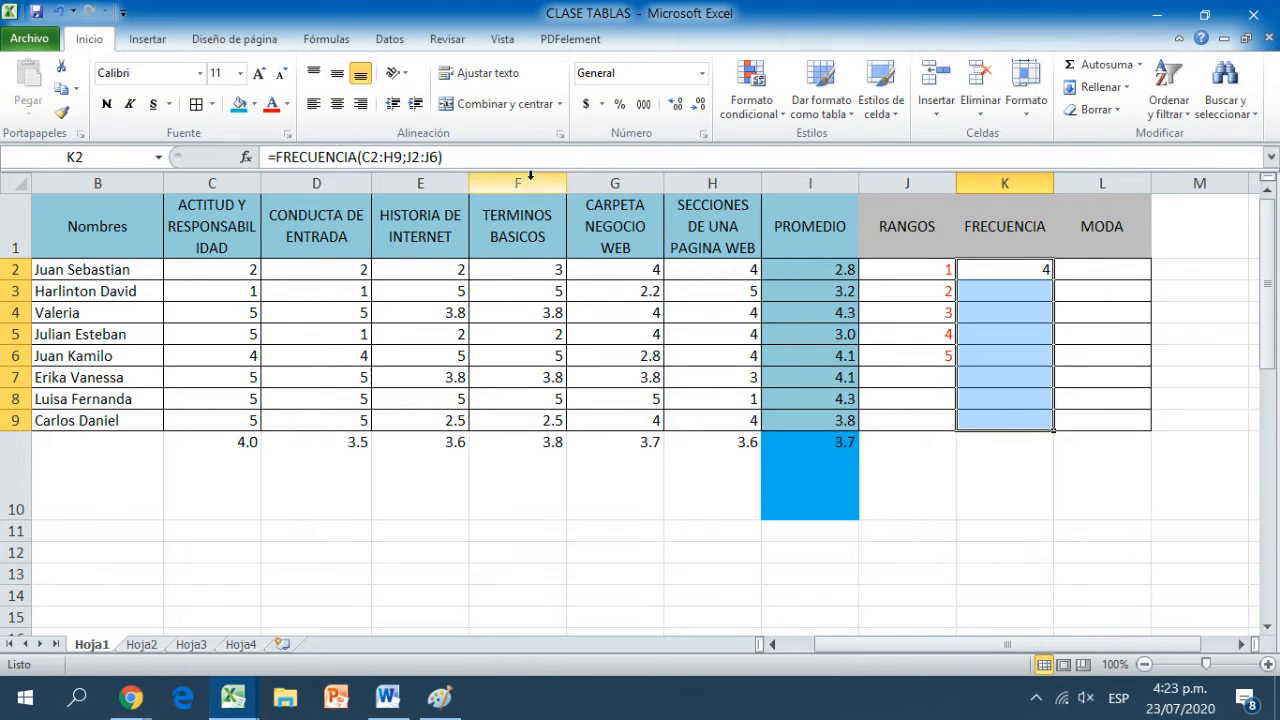
left_click(468, 157)
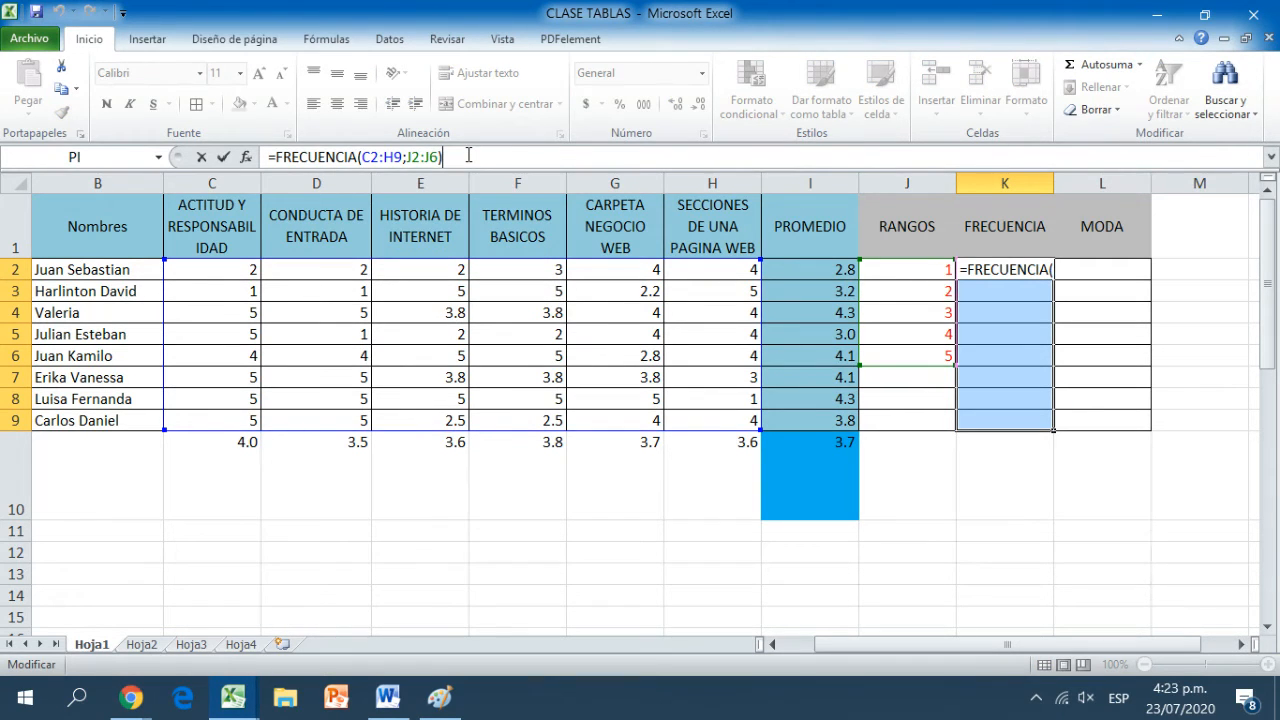
left_click_drag(1268, 290, 1249, 346)
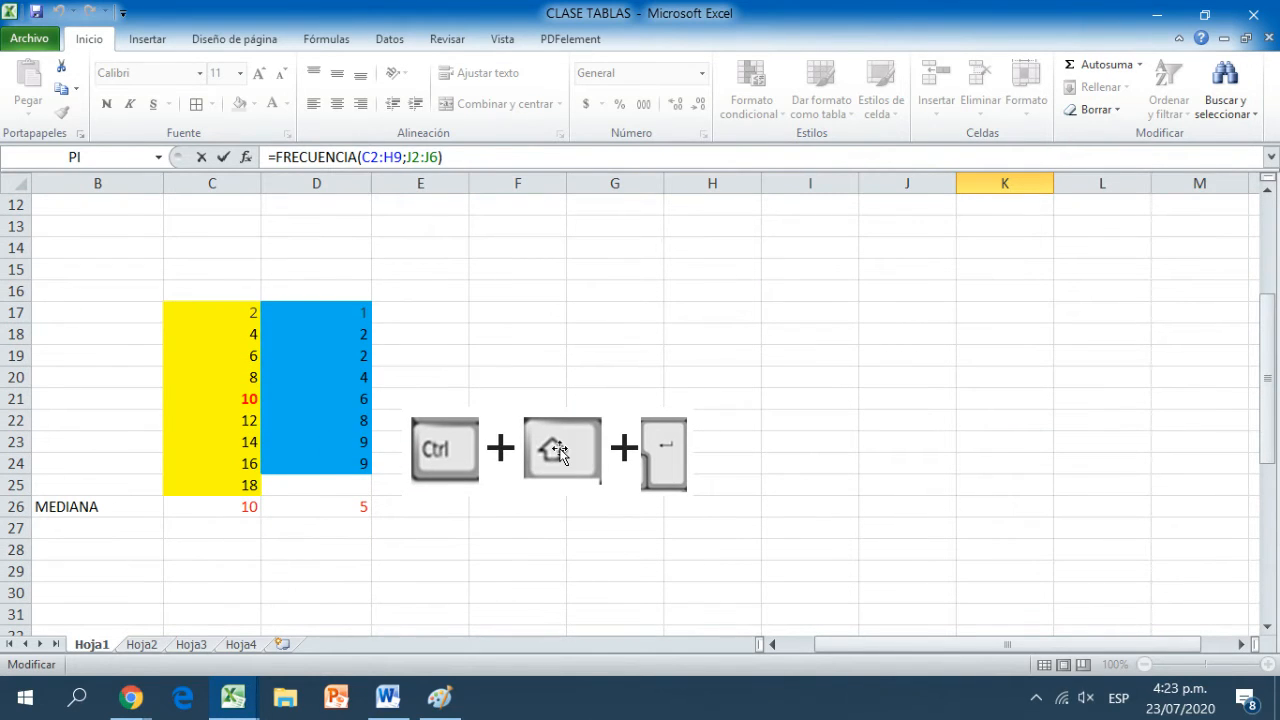
left_click_drag(1276, 352, 1269, 484)
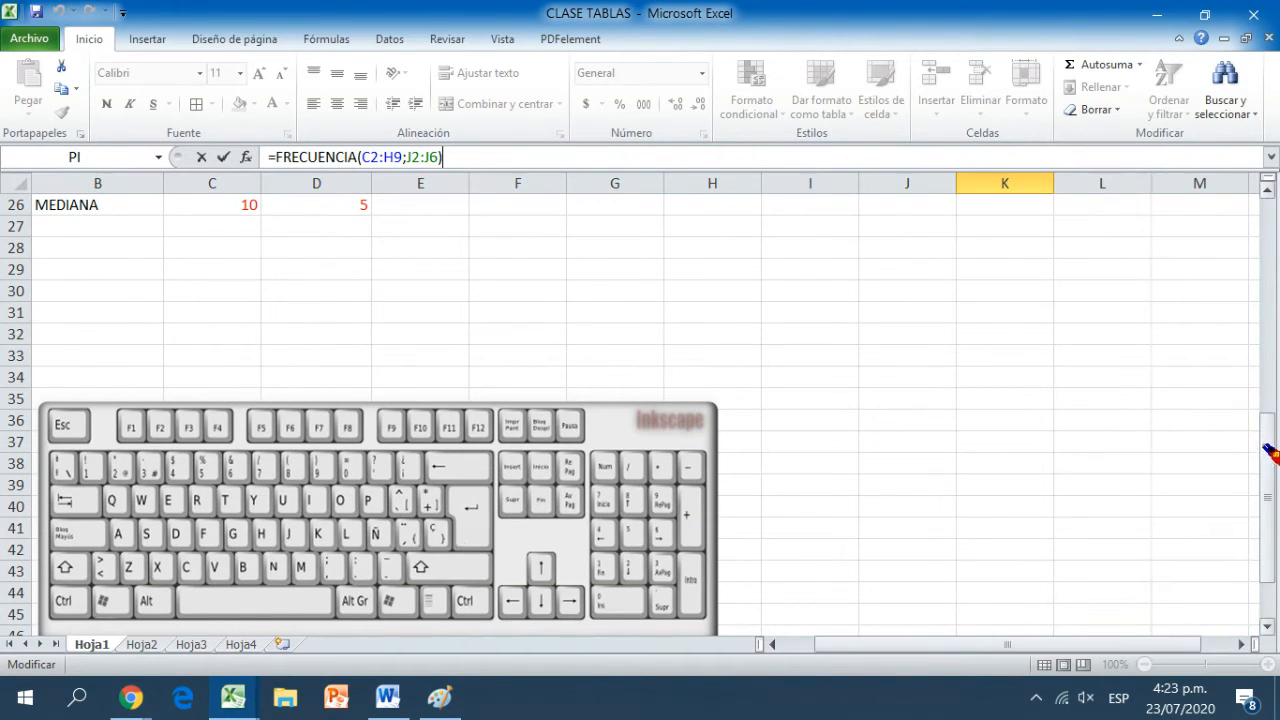
left_click_drag(1270, 452, 1265, 200)
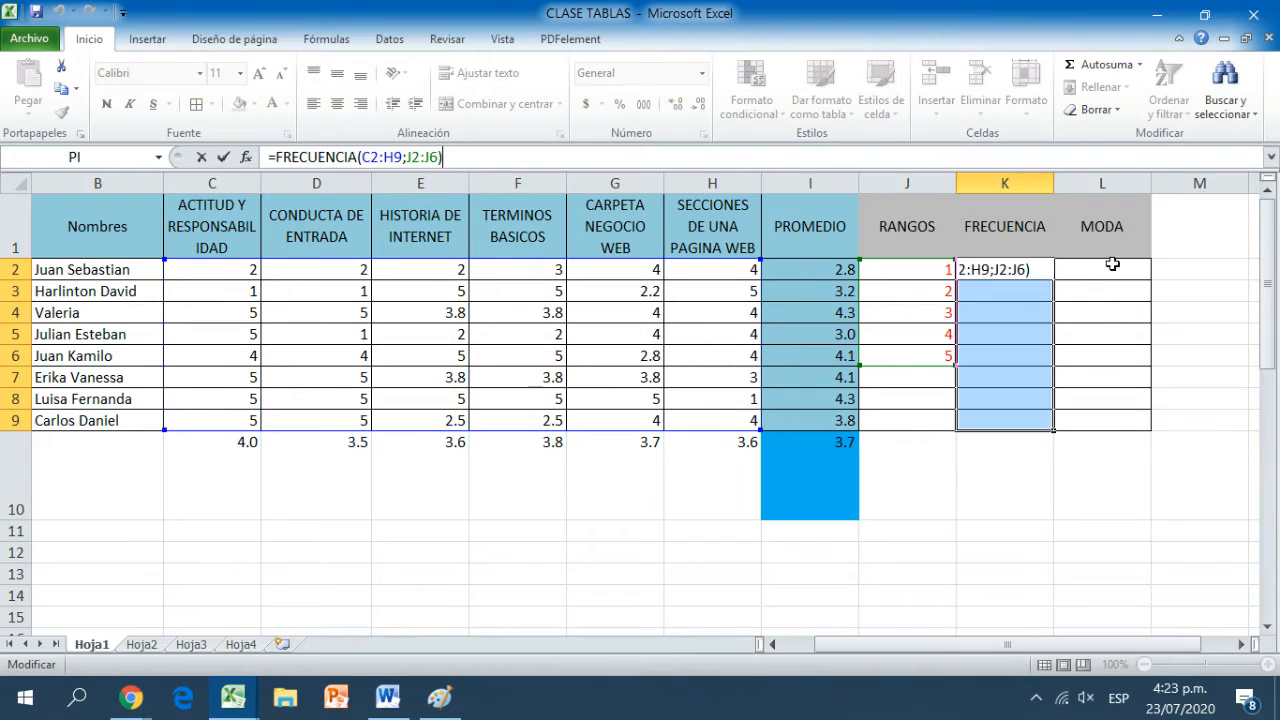
left_click(1232, 310)
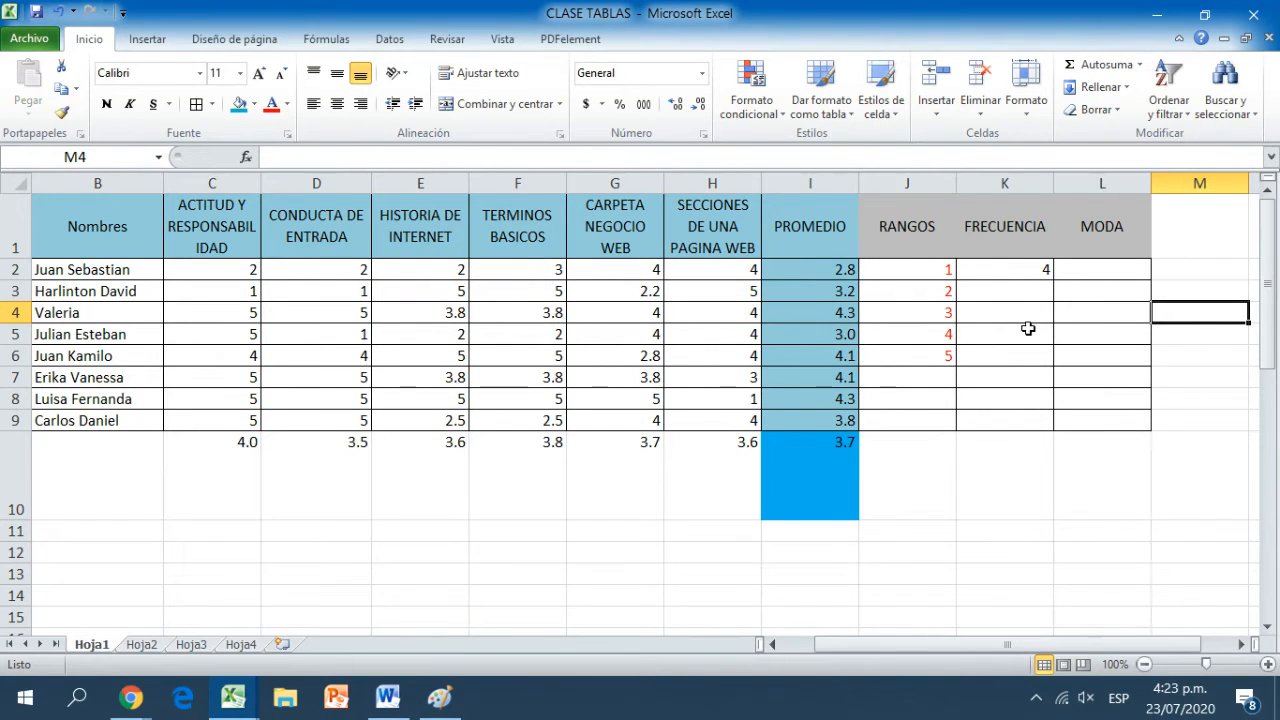
Enter the K2 FRECUENCIA formula as an array formula across cells K2:K6.
left_click(1034, 267)
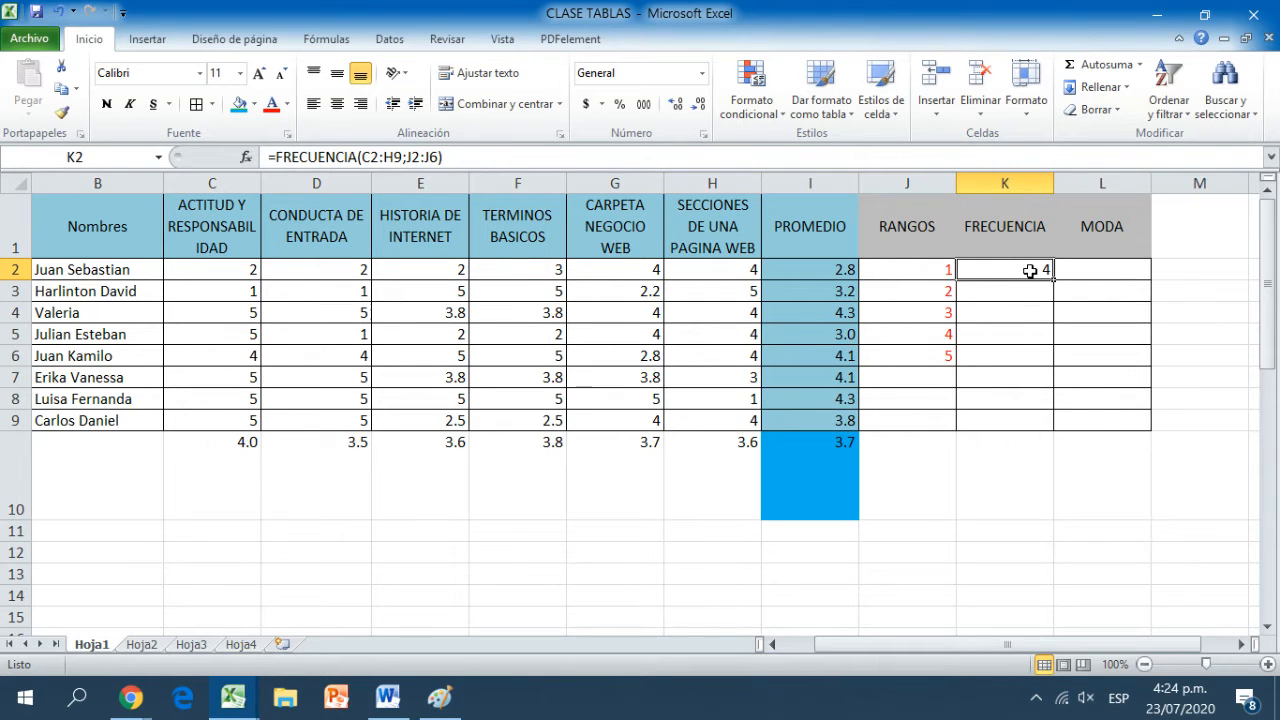
left_click_drag(1030, 271, 1025, 353)
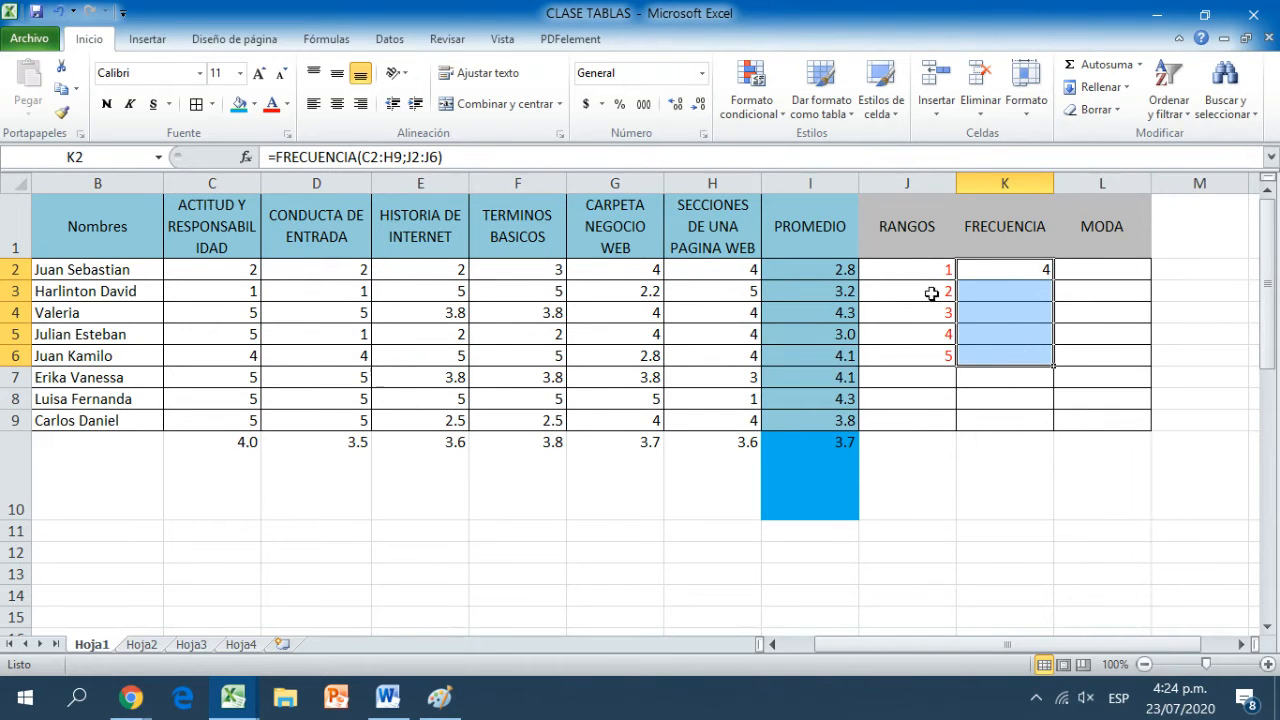
left_click(476, 157)
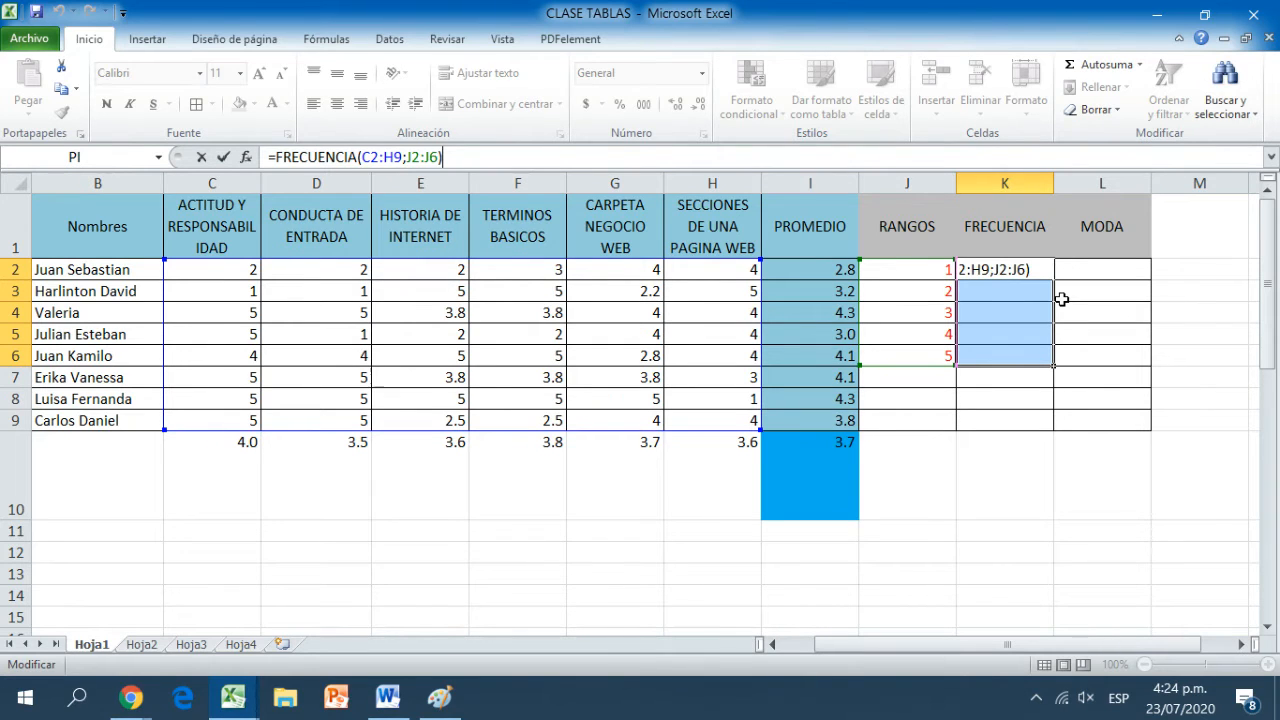
key("ctrl+shift+Return")
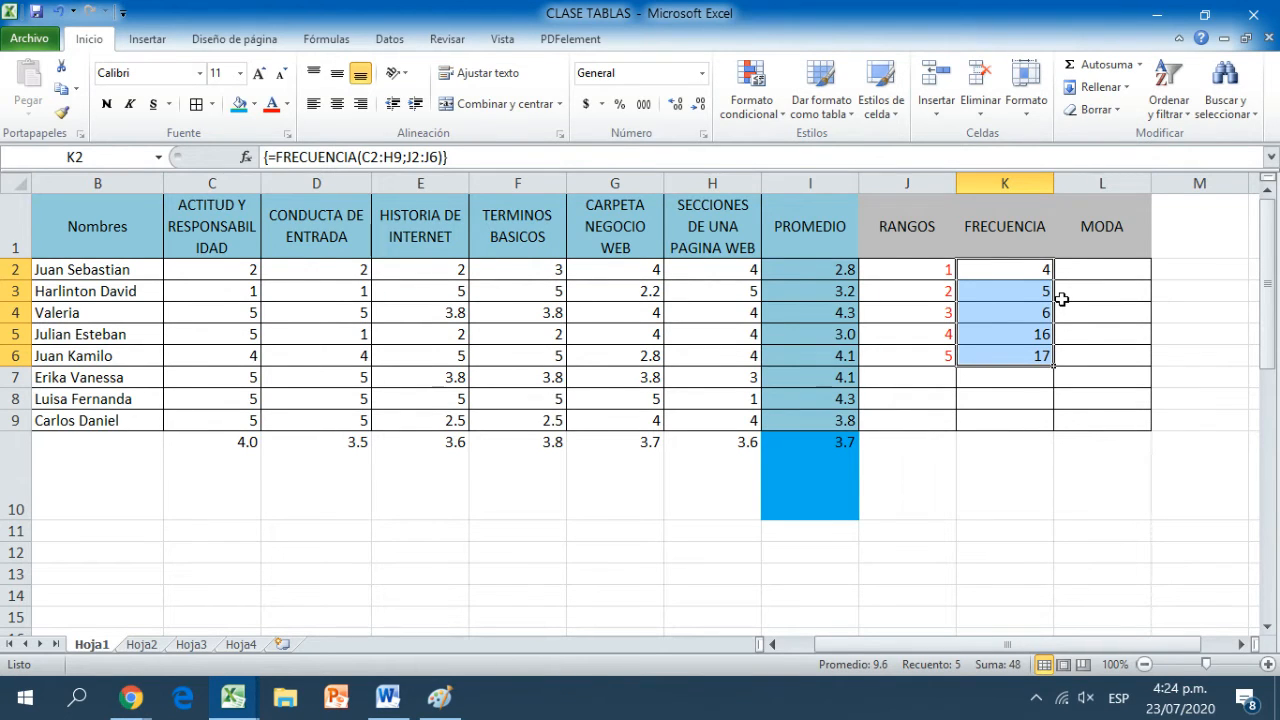
Delete the FRECUENCIA array formula from cells K2:K6.
key("Left")
key("Right")
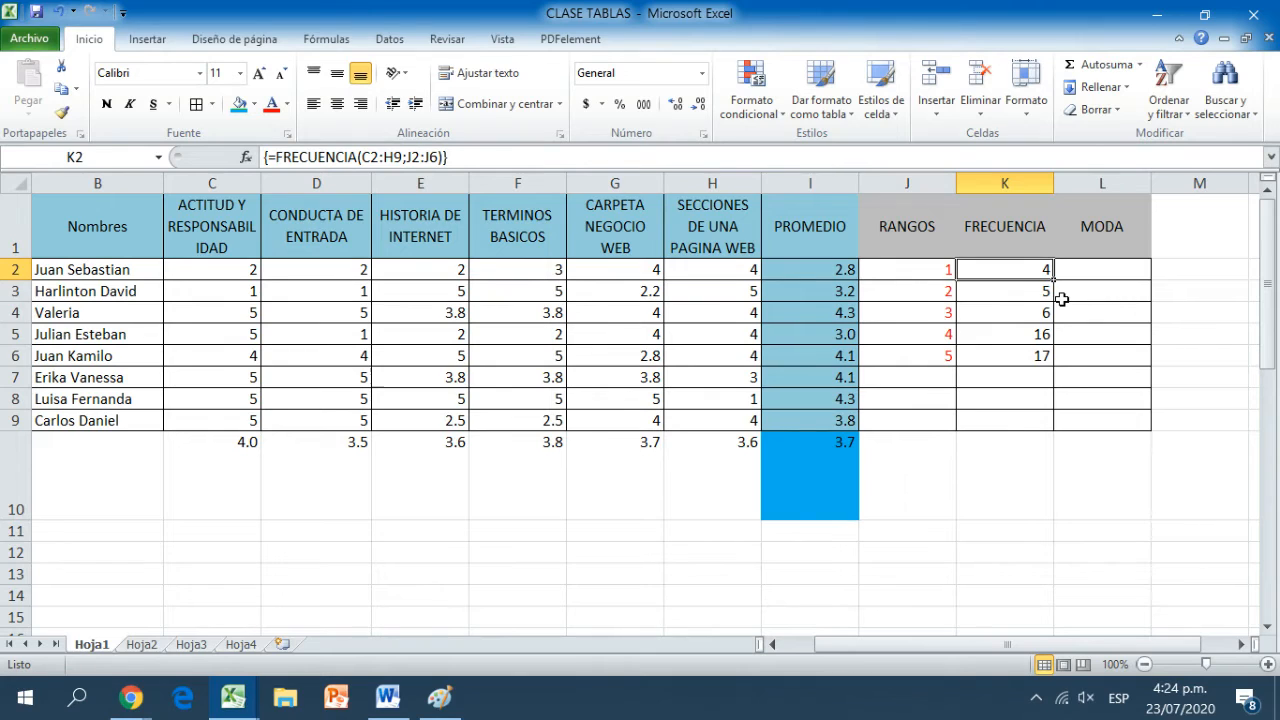
key("shift+Down")
key("shift+Down")
key("shift+Down")
key("shift+Down")
key("Delete")
key("Down")
key("Left")
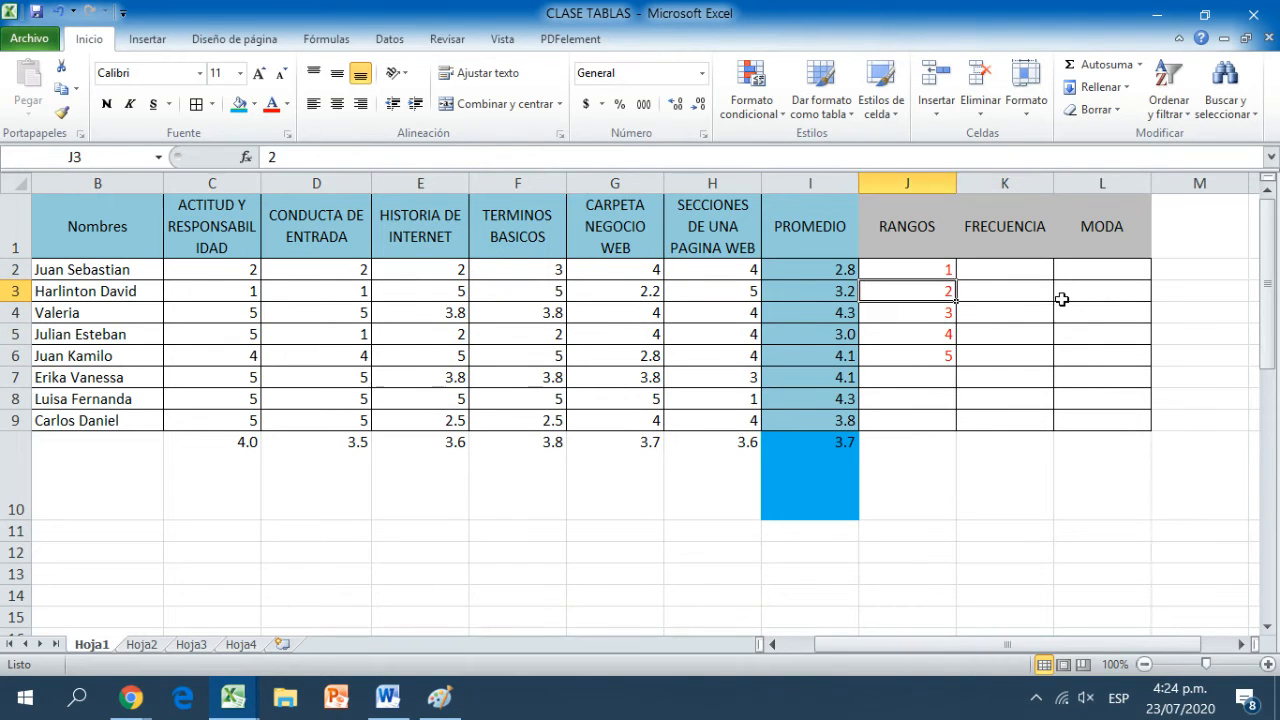
Review the range limits in the RANGOS column, cells J2:J6.
key("Up")
key("Right")
key("Right")
key("Left")
key("Left")
key("Left")
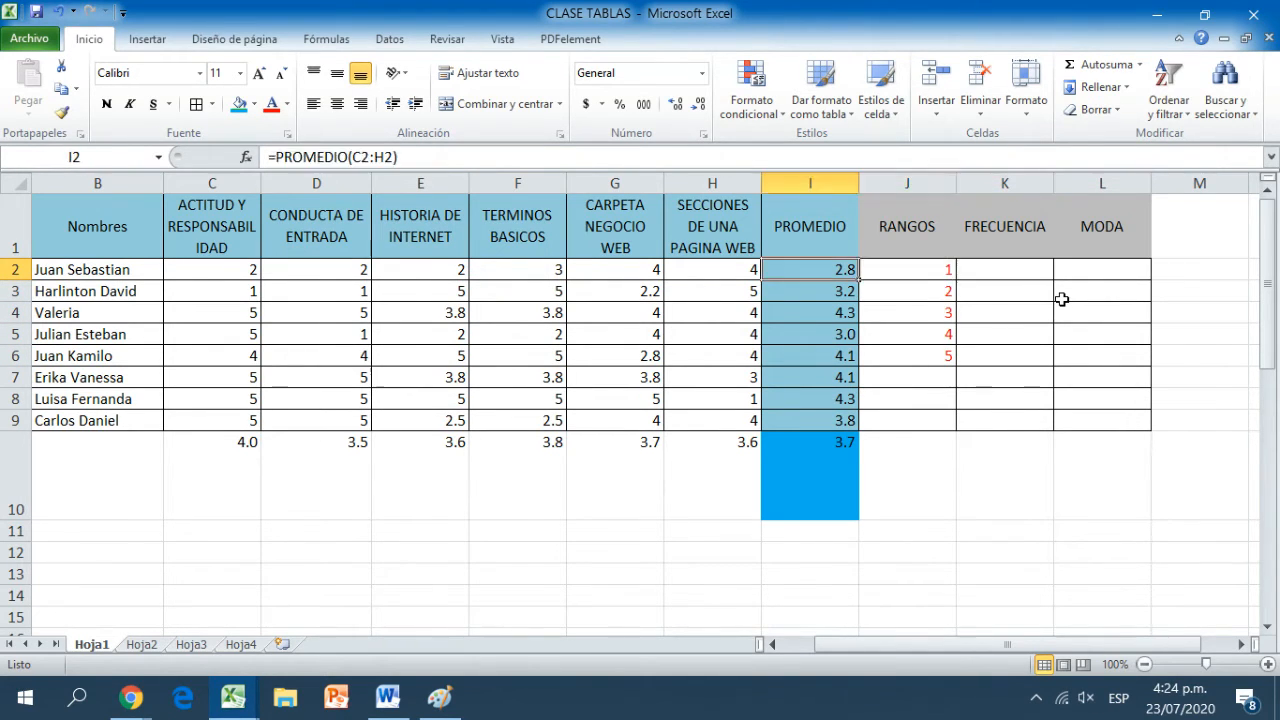
key("Right")
key("Right")
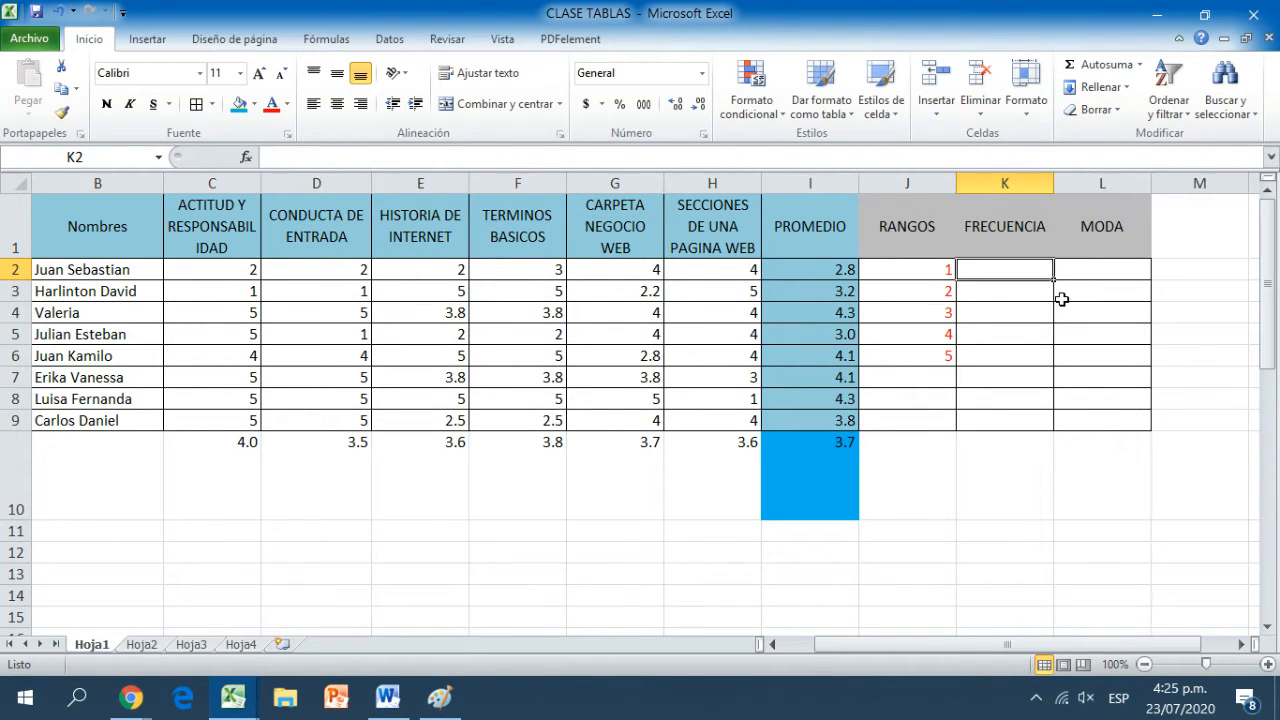
left_click(899, 268)
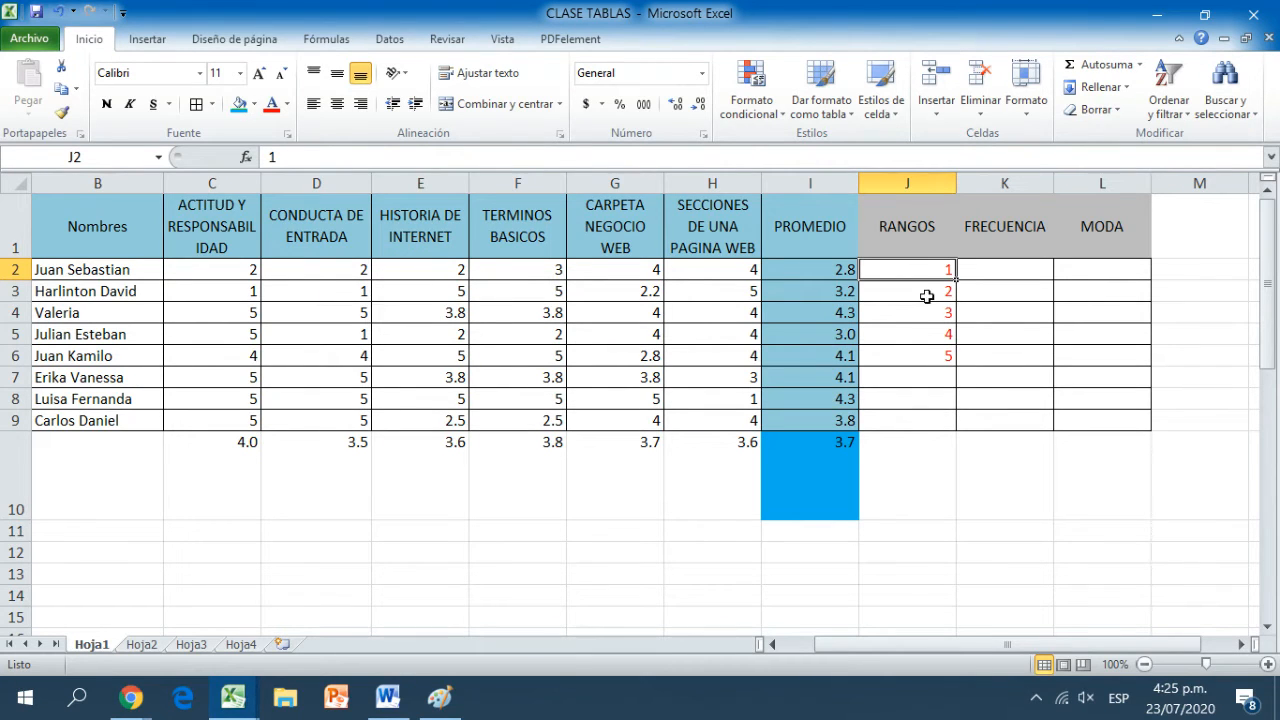
left_click(927, 293)
left_click(935, 333)
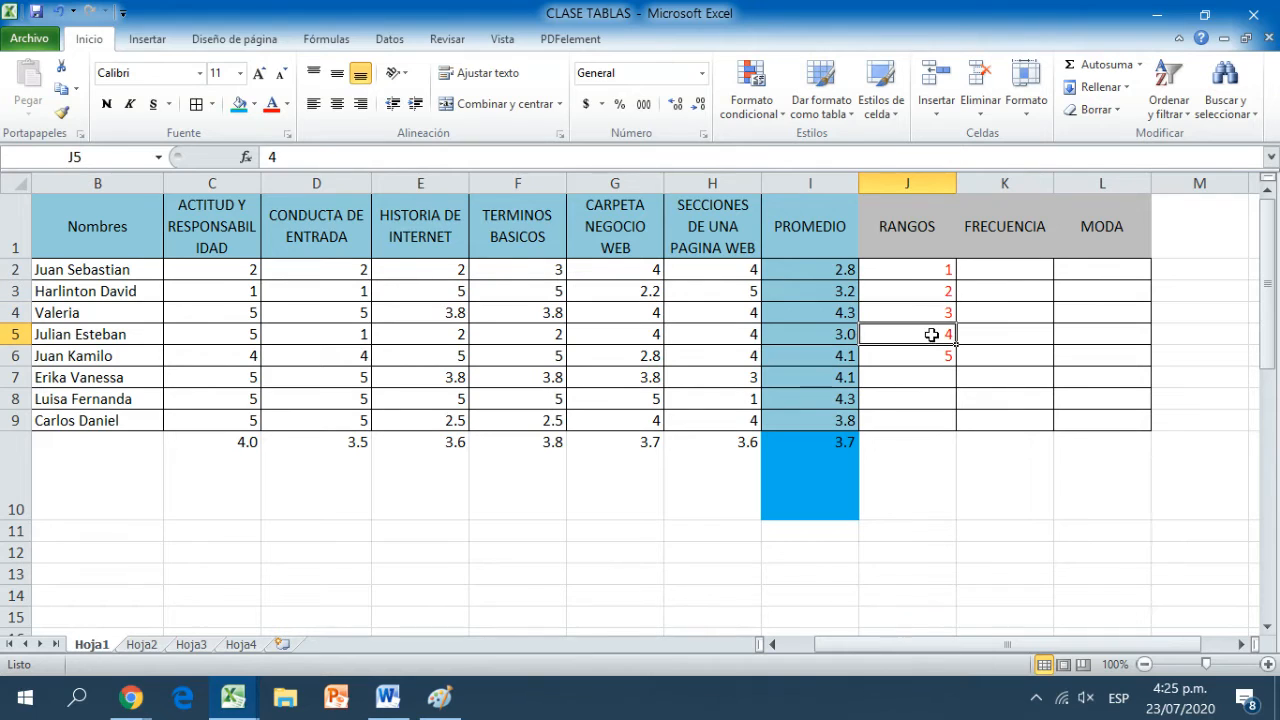
left_click(934, 355)
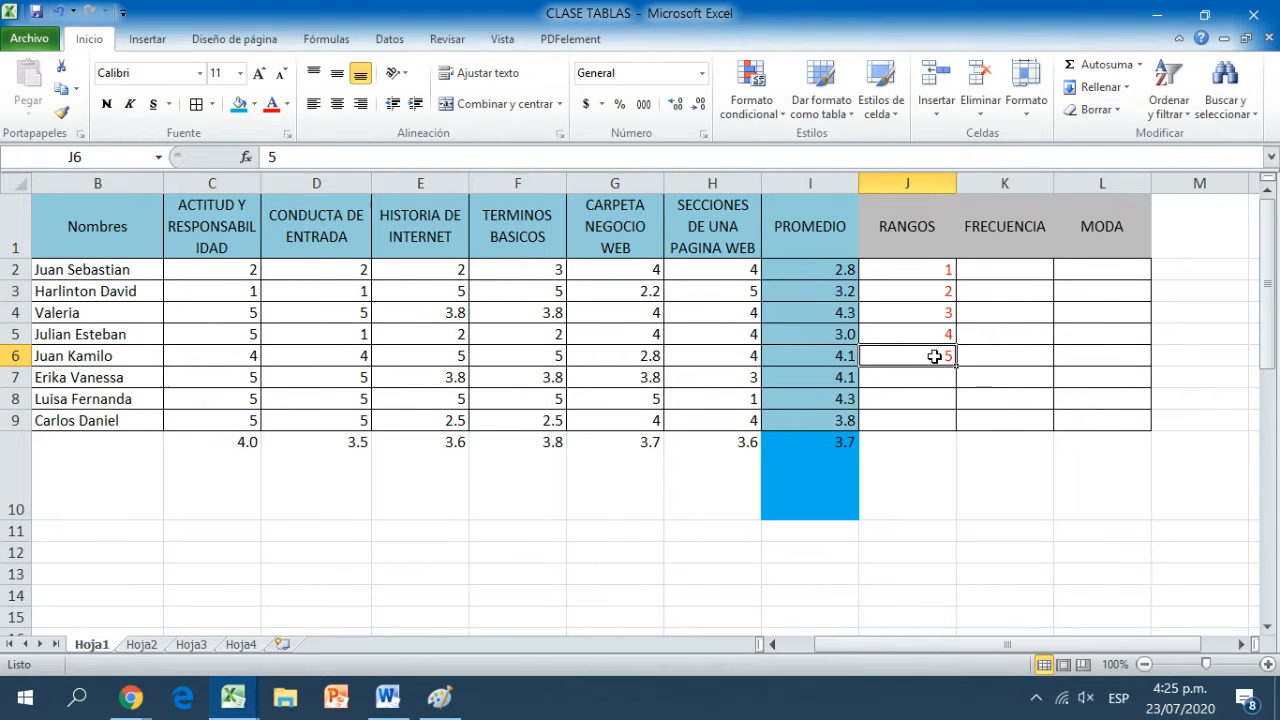
left_click(1009, 272)
type("=")
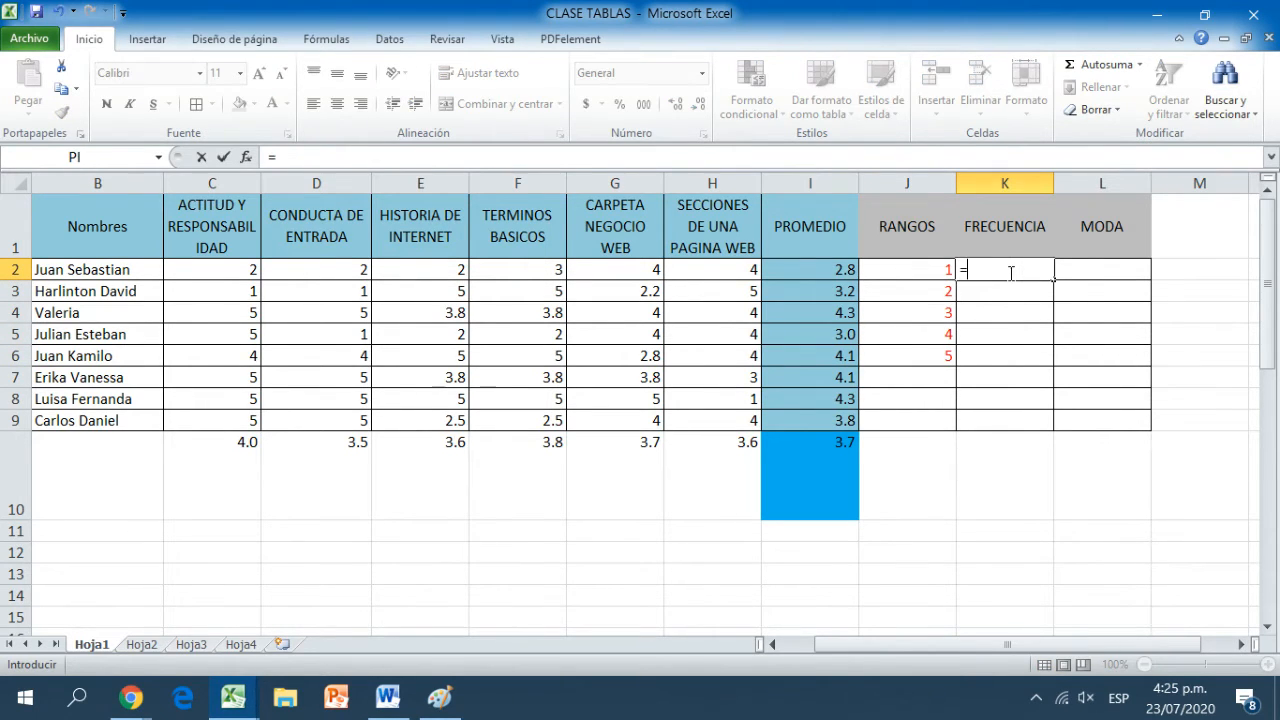
type("FREC")
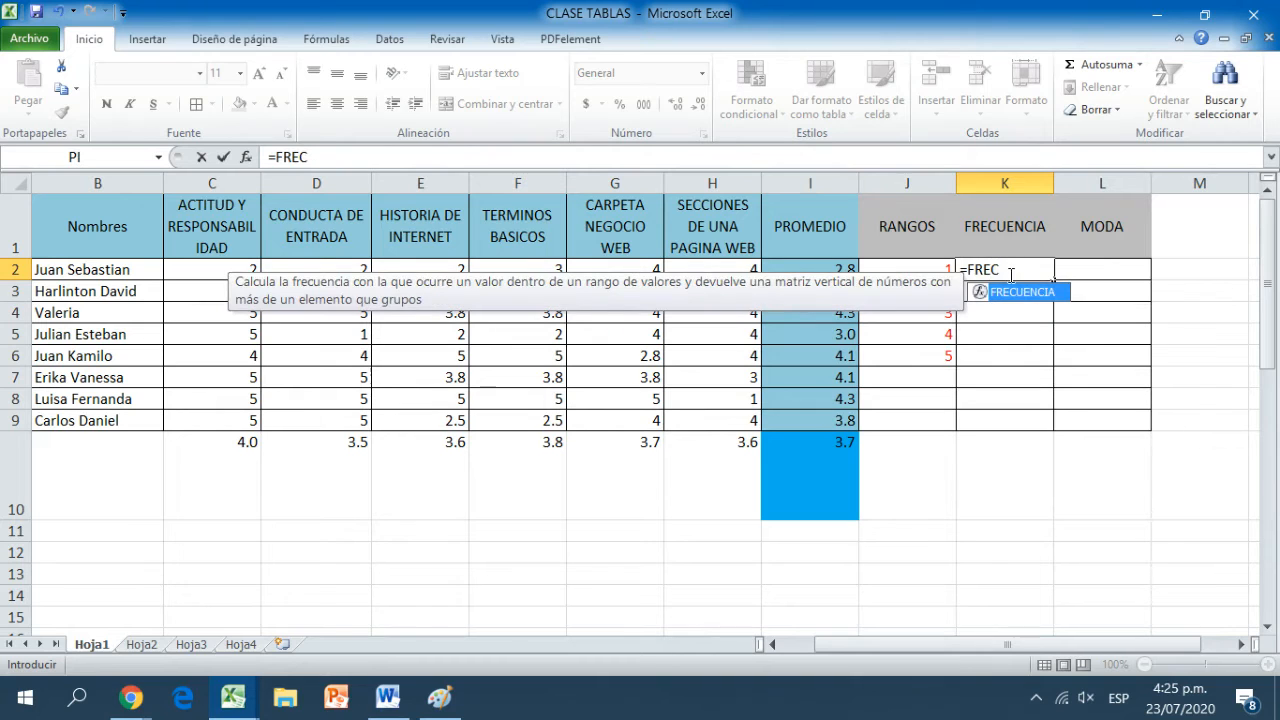
double_click(1016, 292)
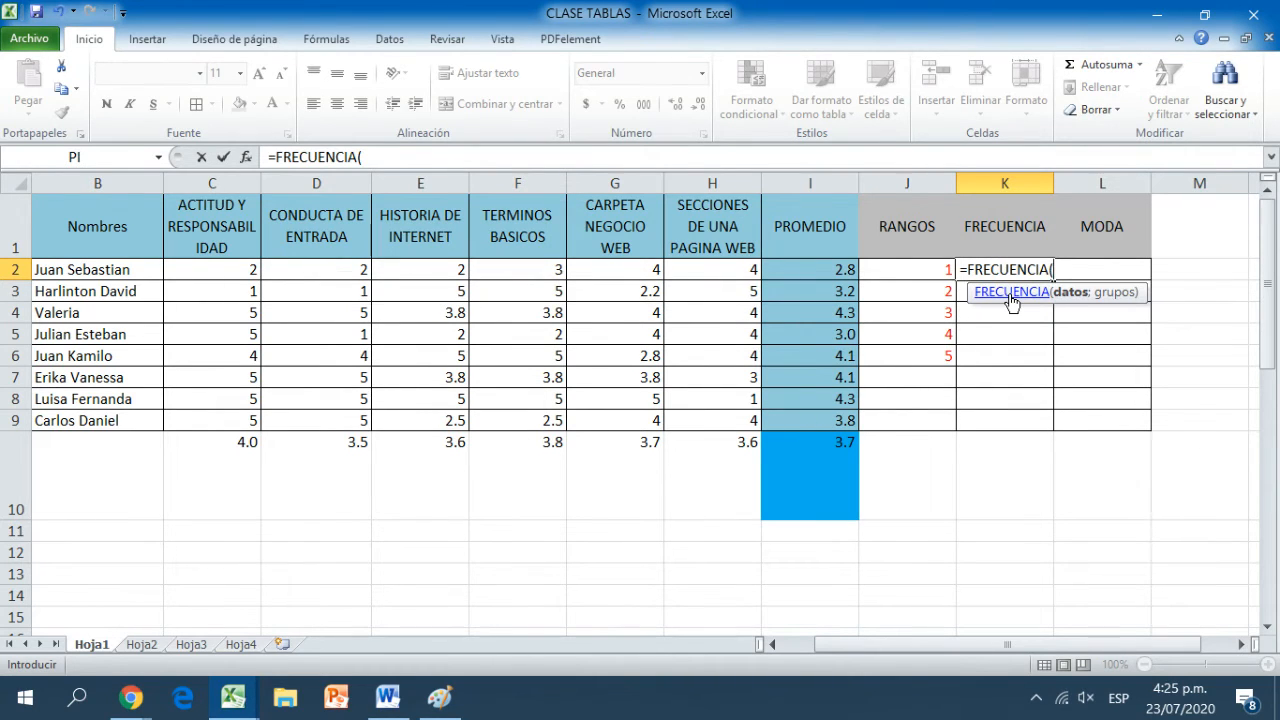
left_click(246, 157)
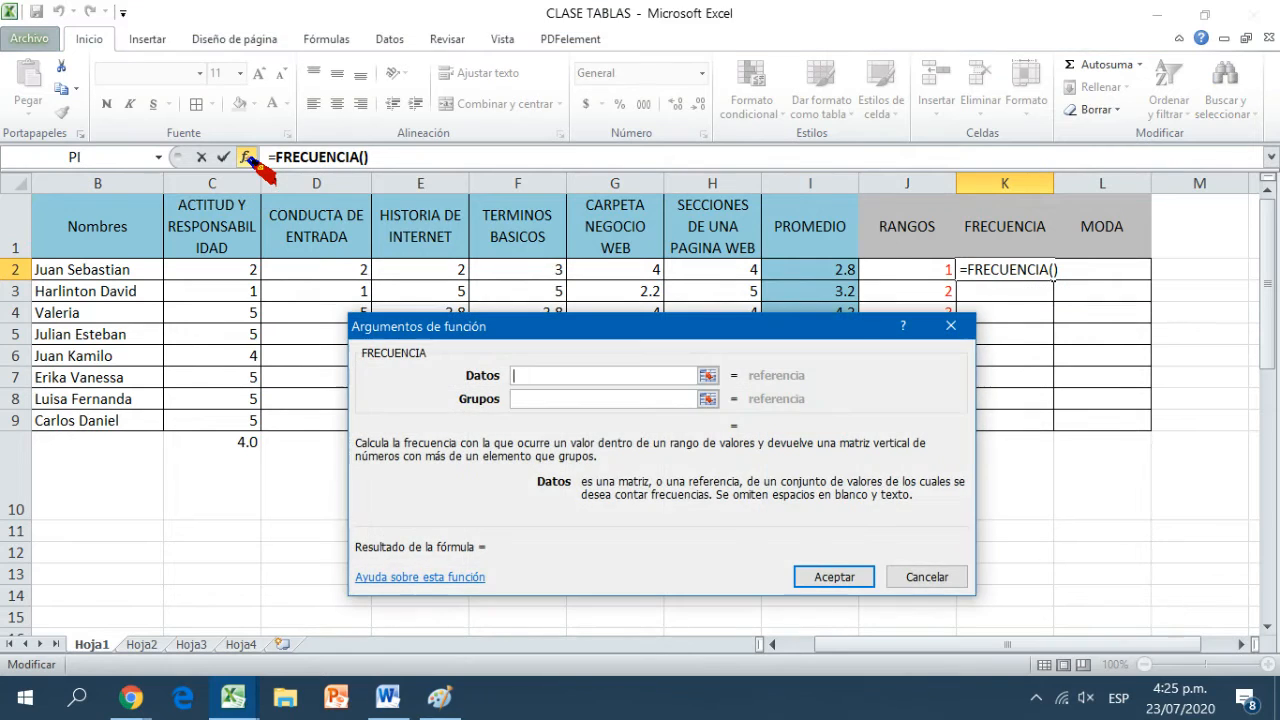
left_click(958, 328)
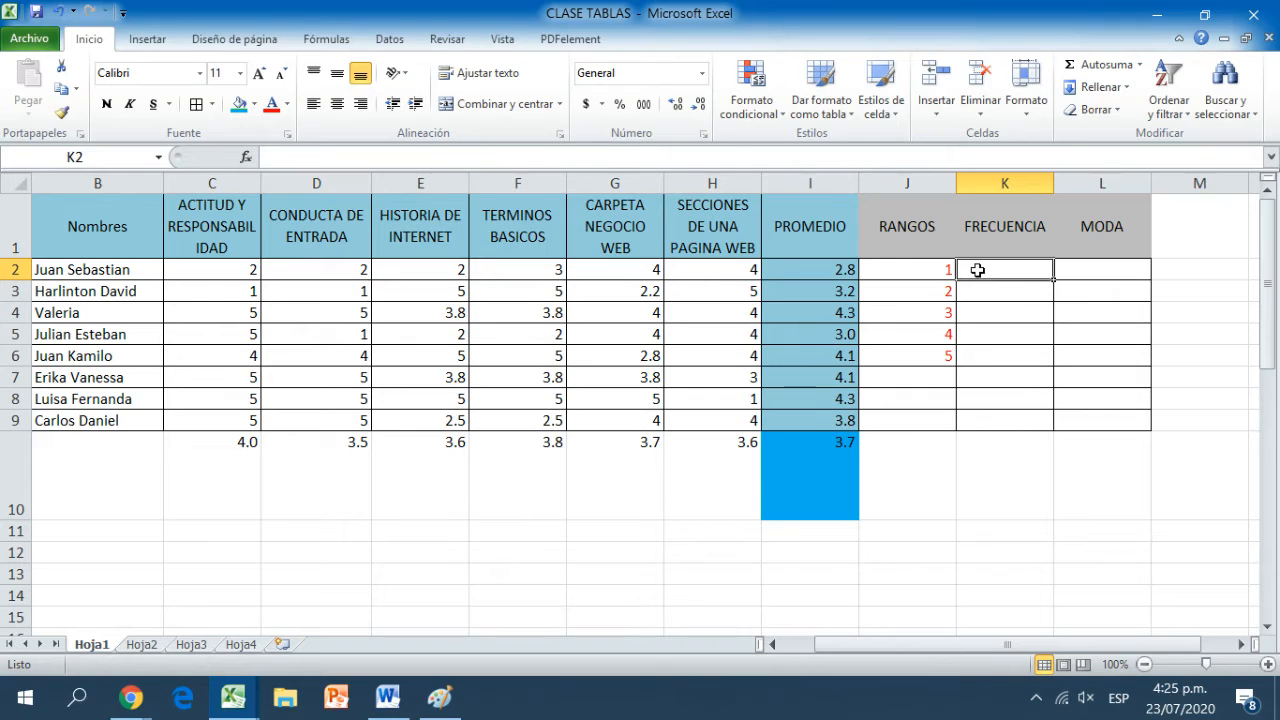
Enter the formula =FRECUENCIA(C2:H9;J2:J6) in cell K2.
type("=")
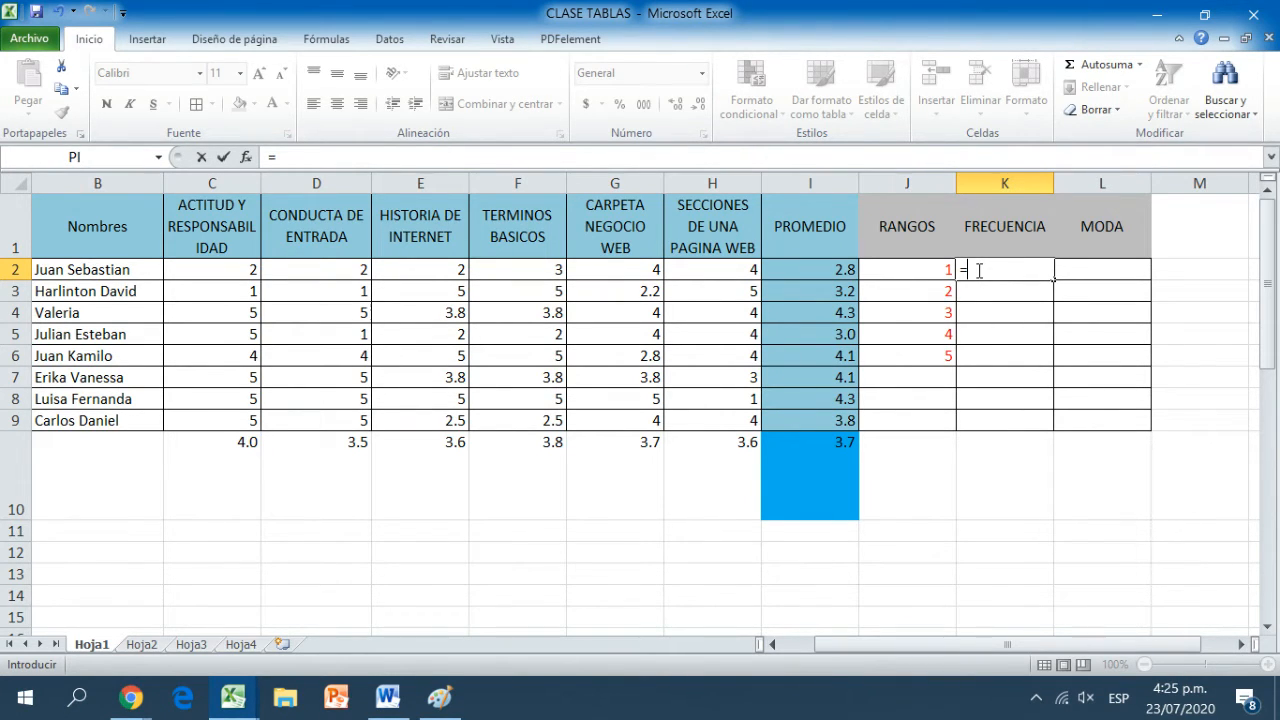
type("FREC")
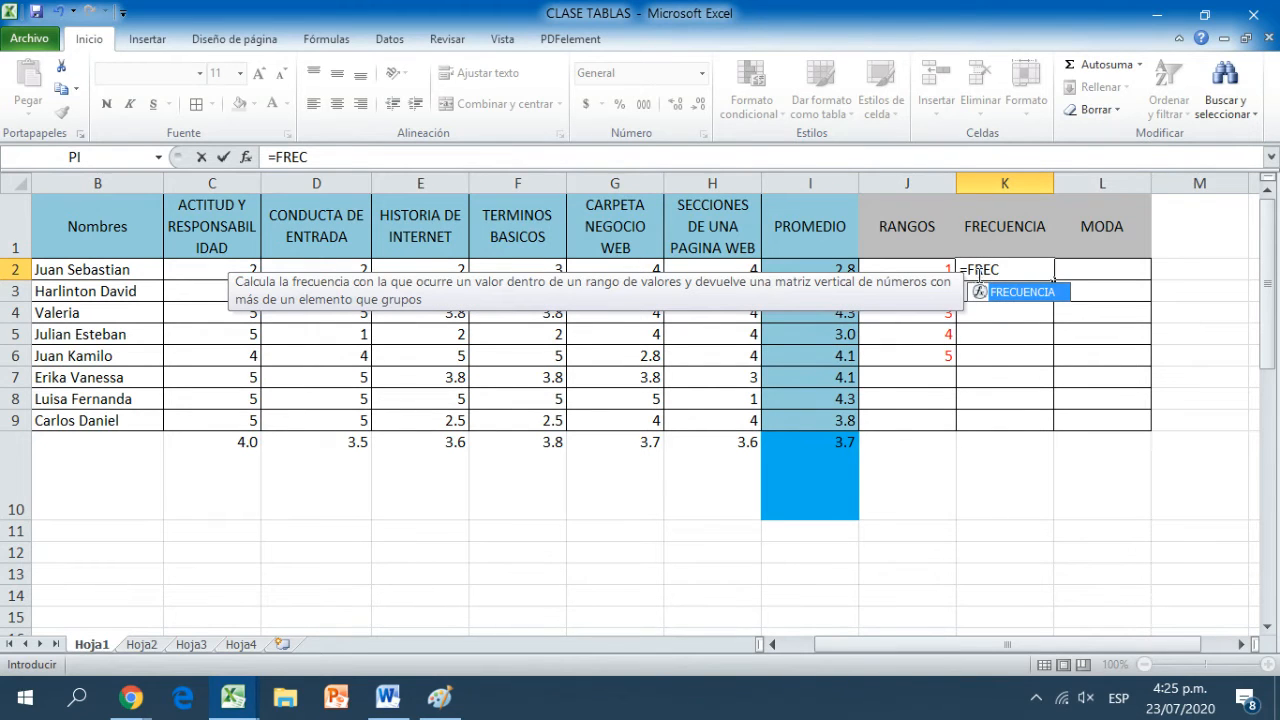
double_click(1010, 296)
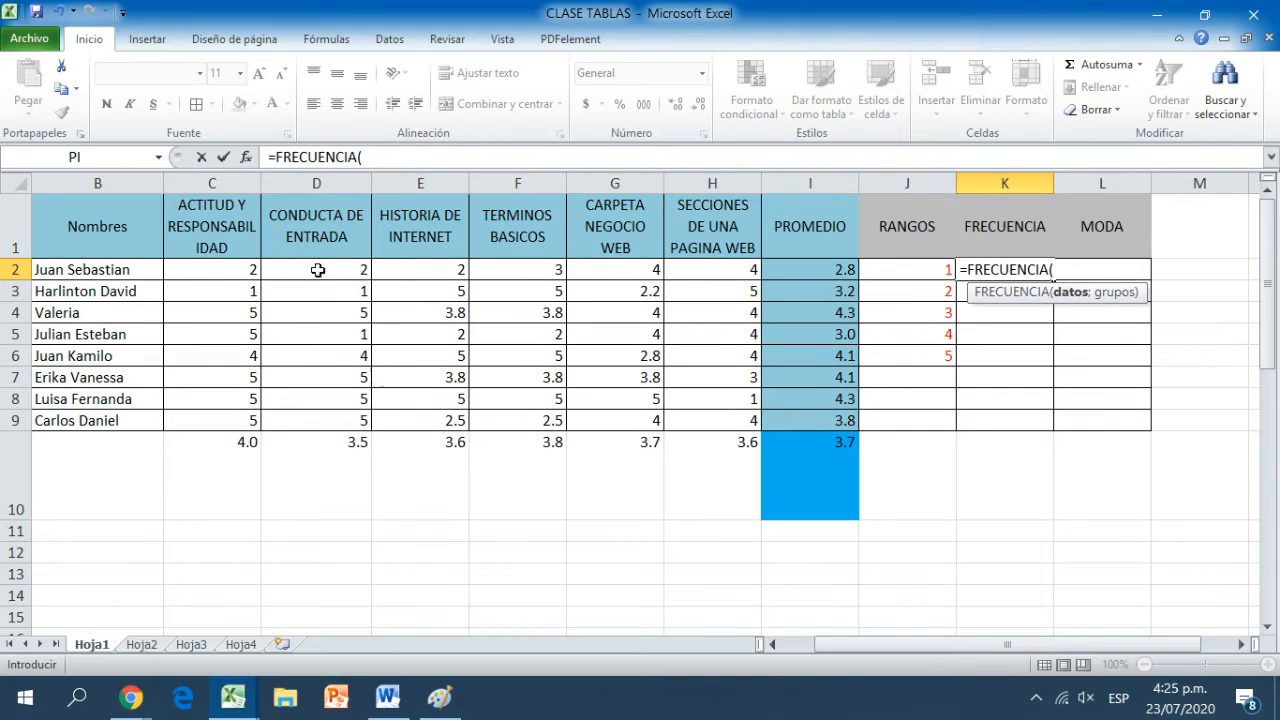
left_click_drag(215, 268, 690, 423)
type(";")
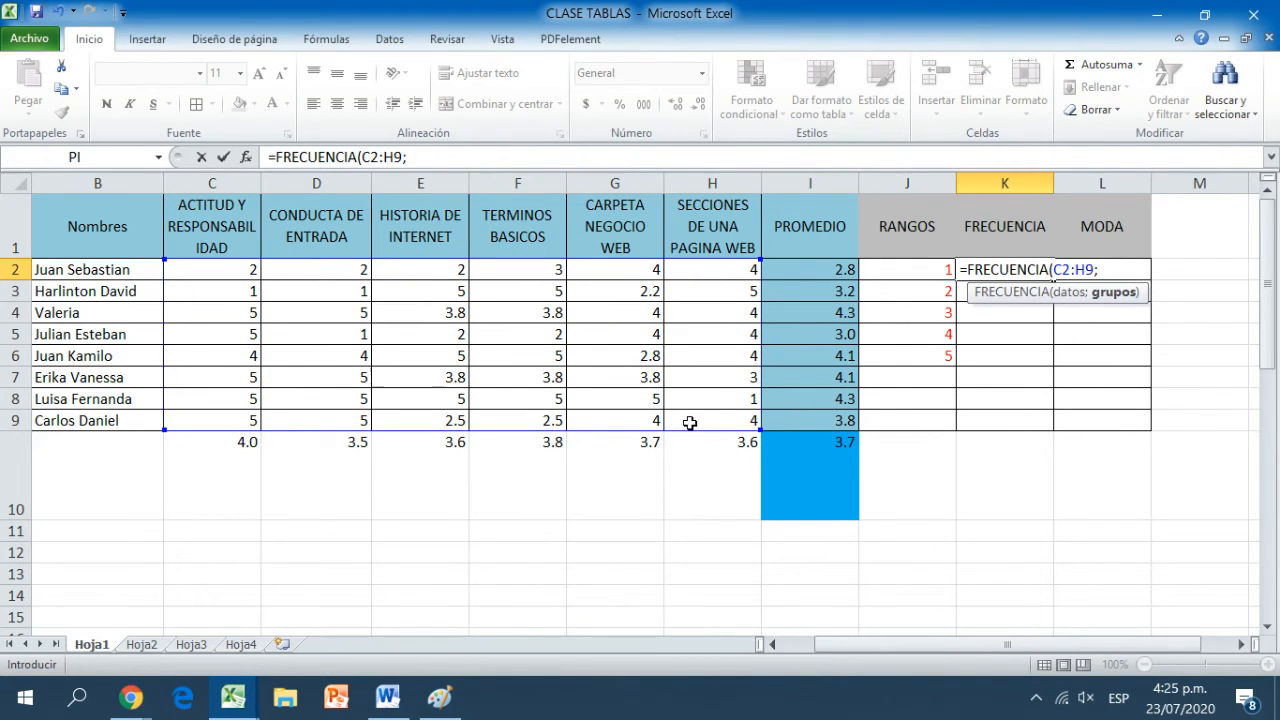
left_click_drag(903, 268, 905, 353)
type(")")
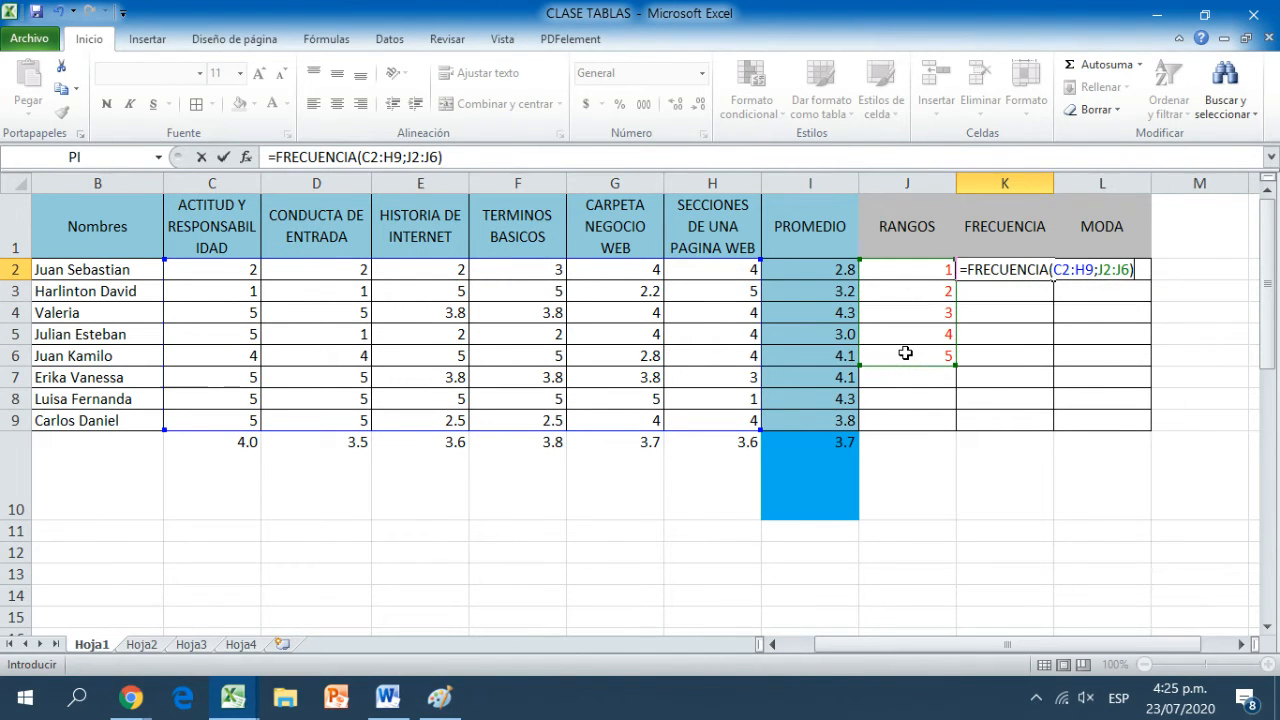
key("Return")
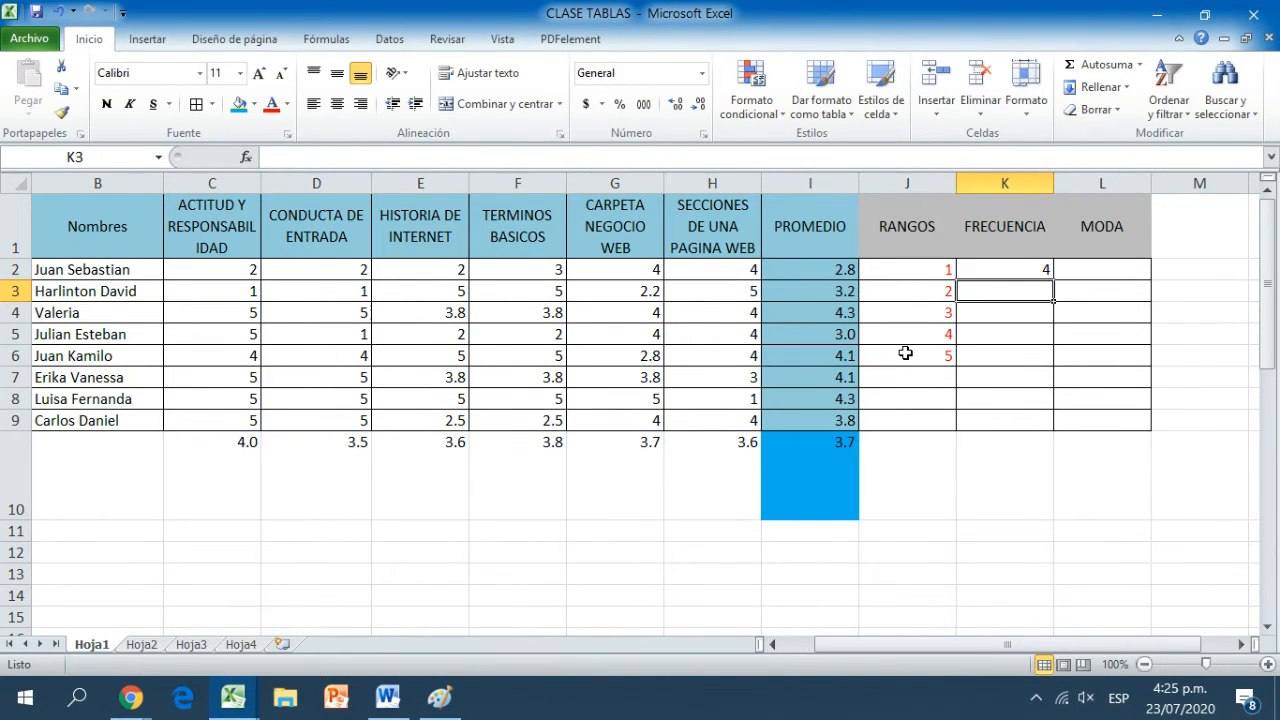
Copy the FRECUENCIA formula from K2 down through K6 as an ordinary fill.
left_click(1011, 274)
left_click_drag(1052, 280, 1052, 368)
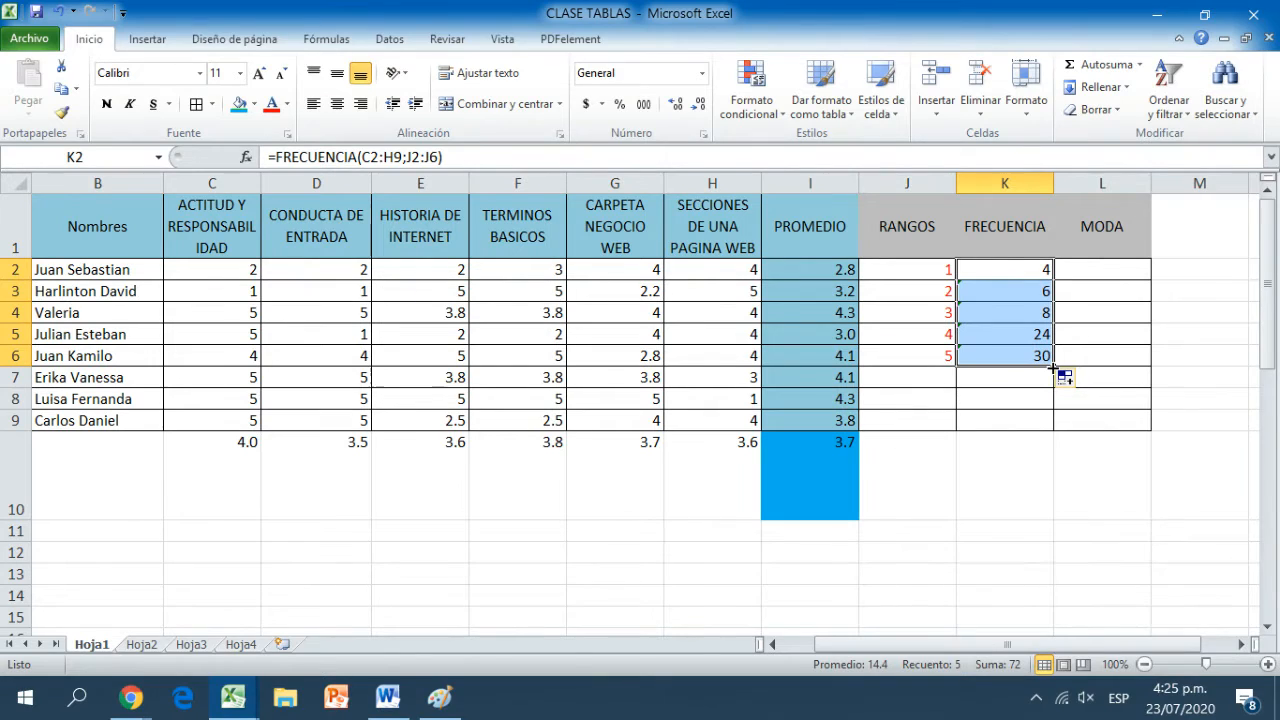
Compare the data ranges referenced by the formulas in K2, K3 and K4 with the grades block C2:H9.
left_click(1001, 268)
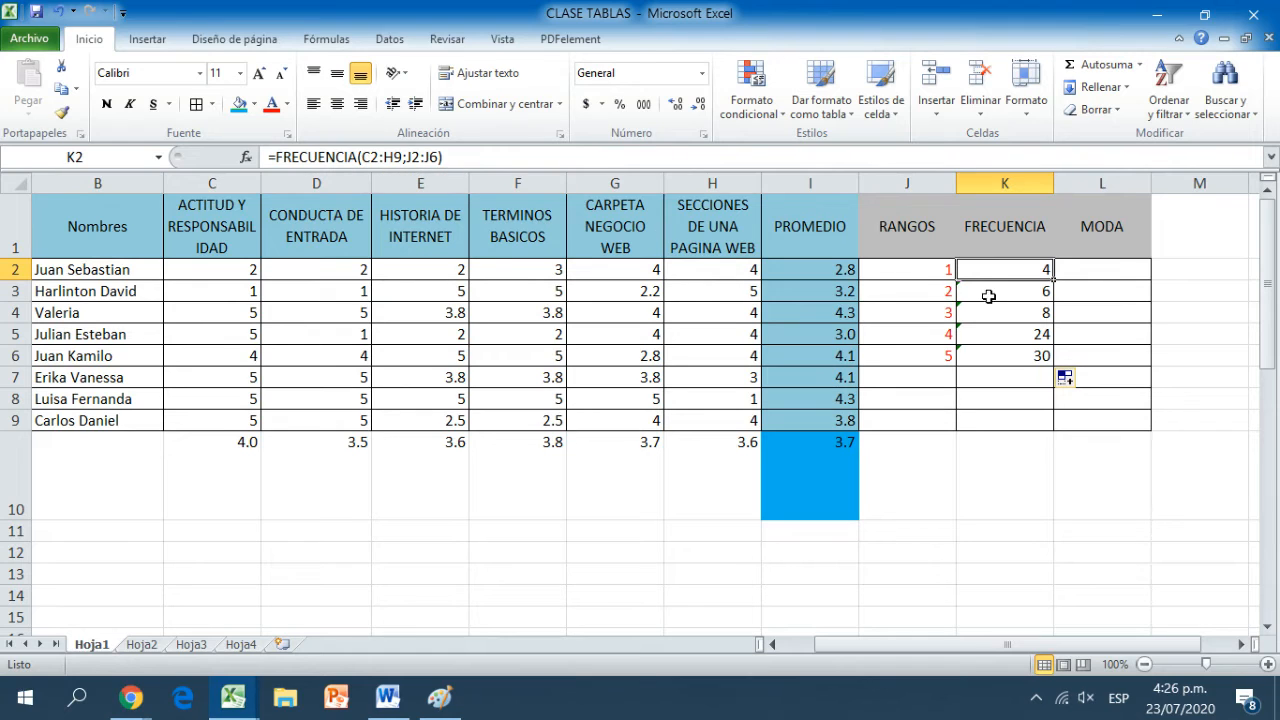
left_click(219, 274)
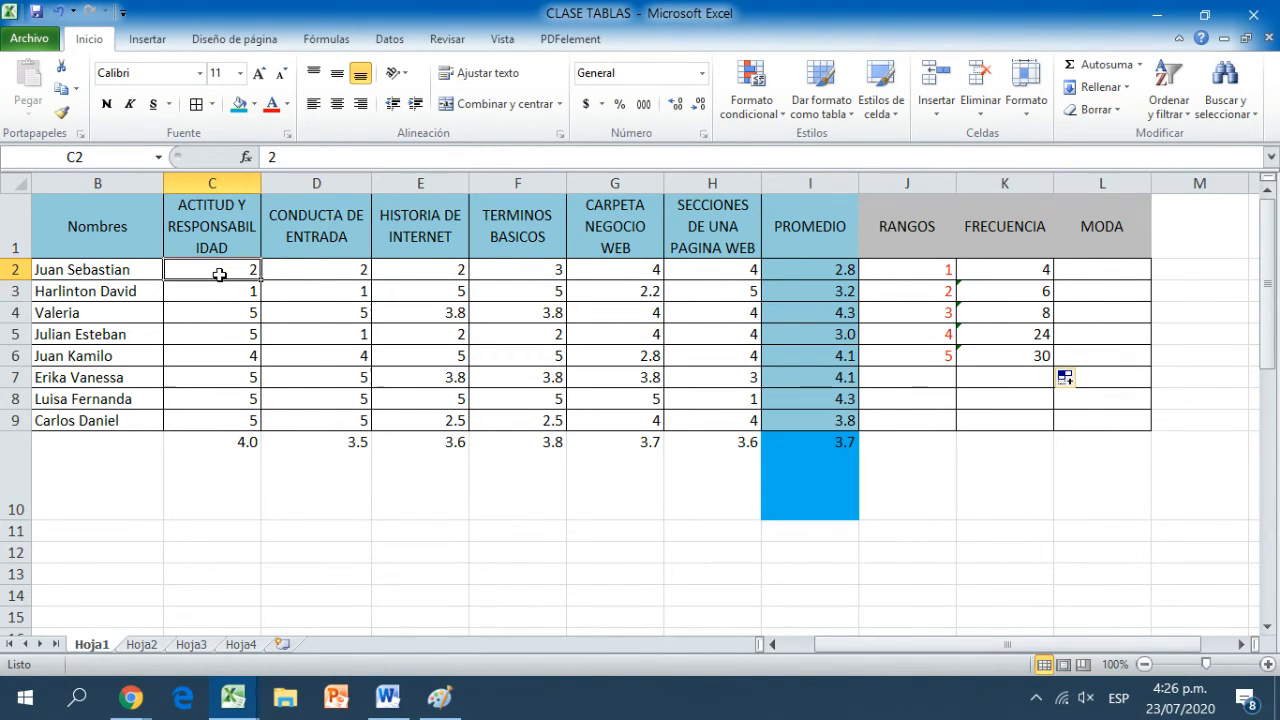
left_click(710, 421)
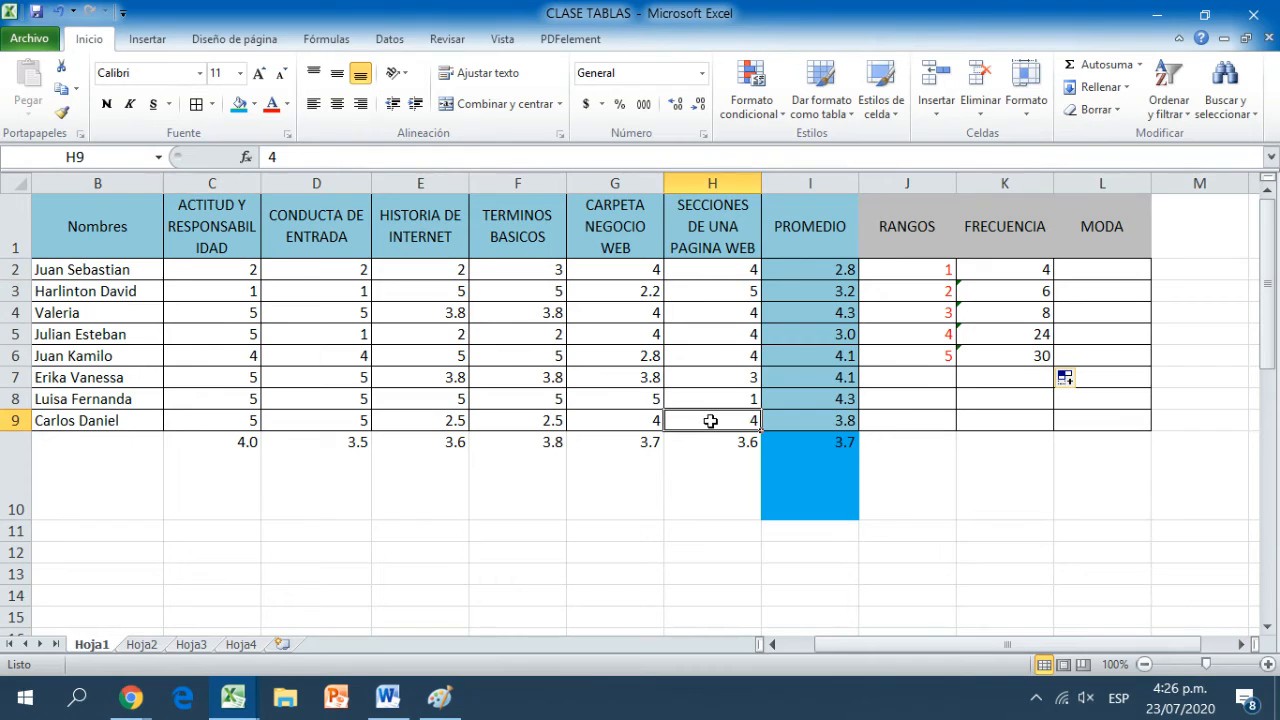
left_click(1012, 290)
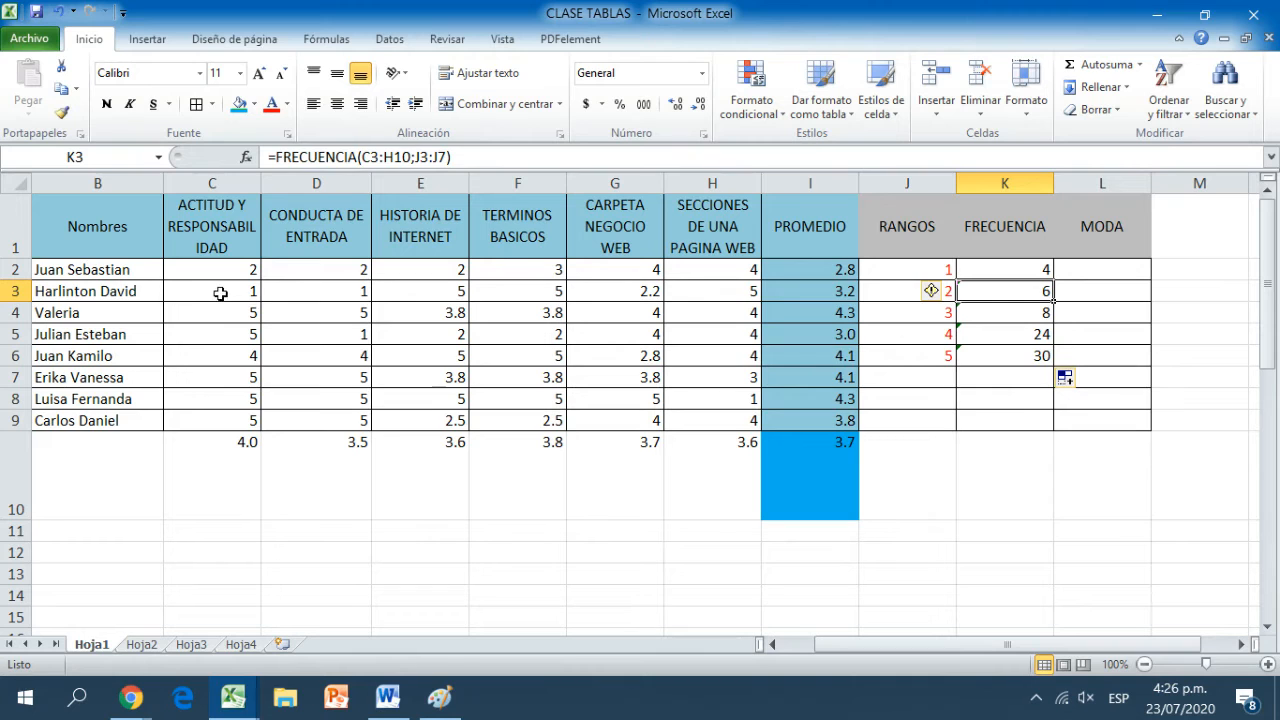
left_click_drag(217, 295, 713, 441)
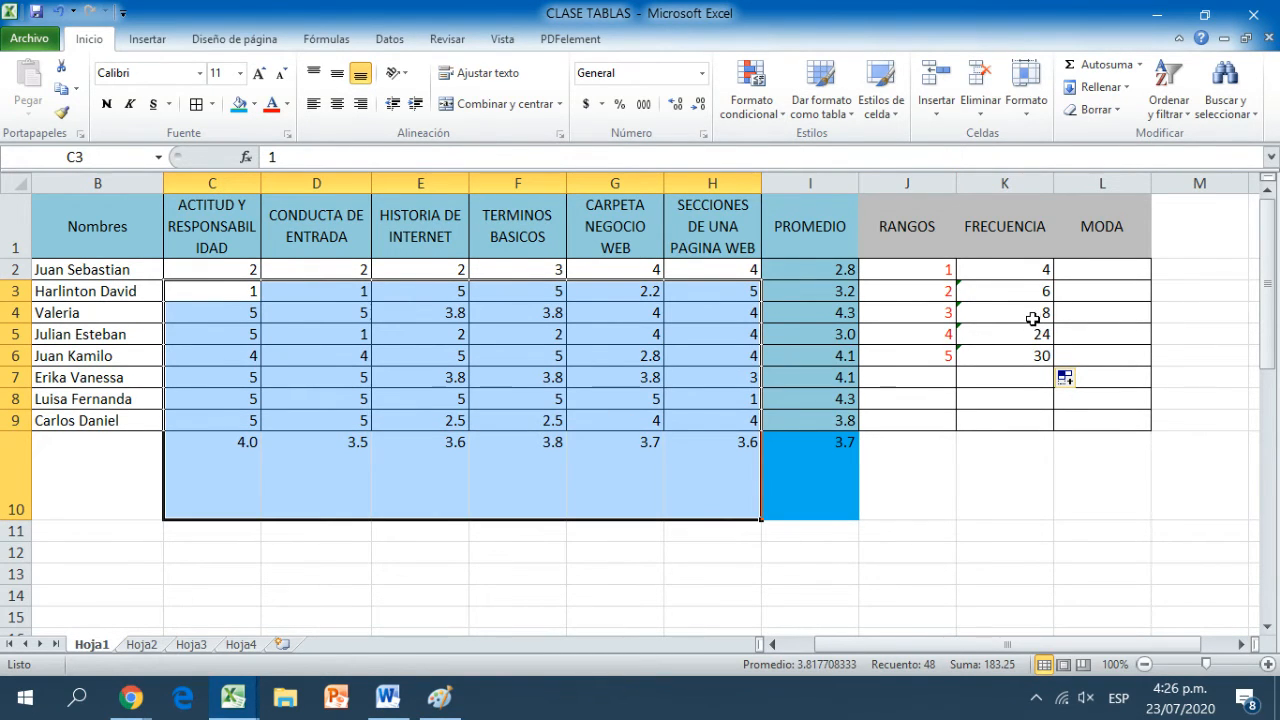
left_click(1024, 313)
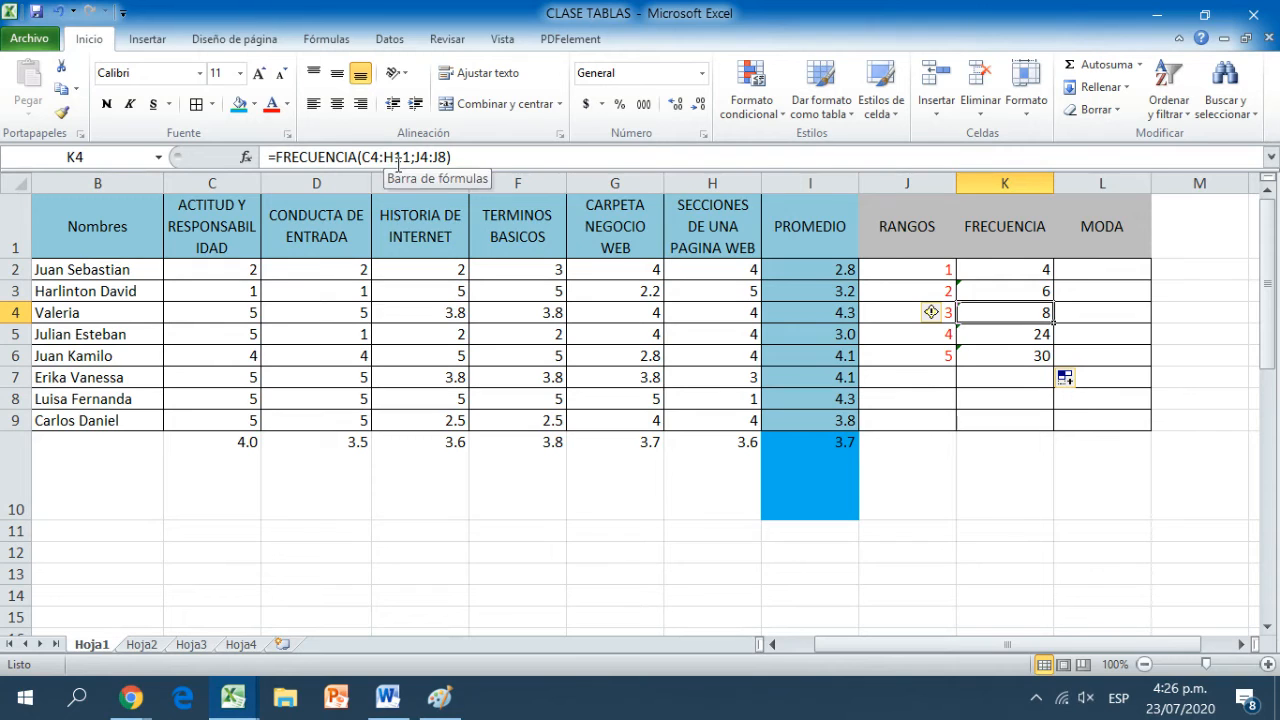
left_click_drag(252, 313, 713, 526)
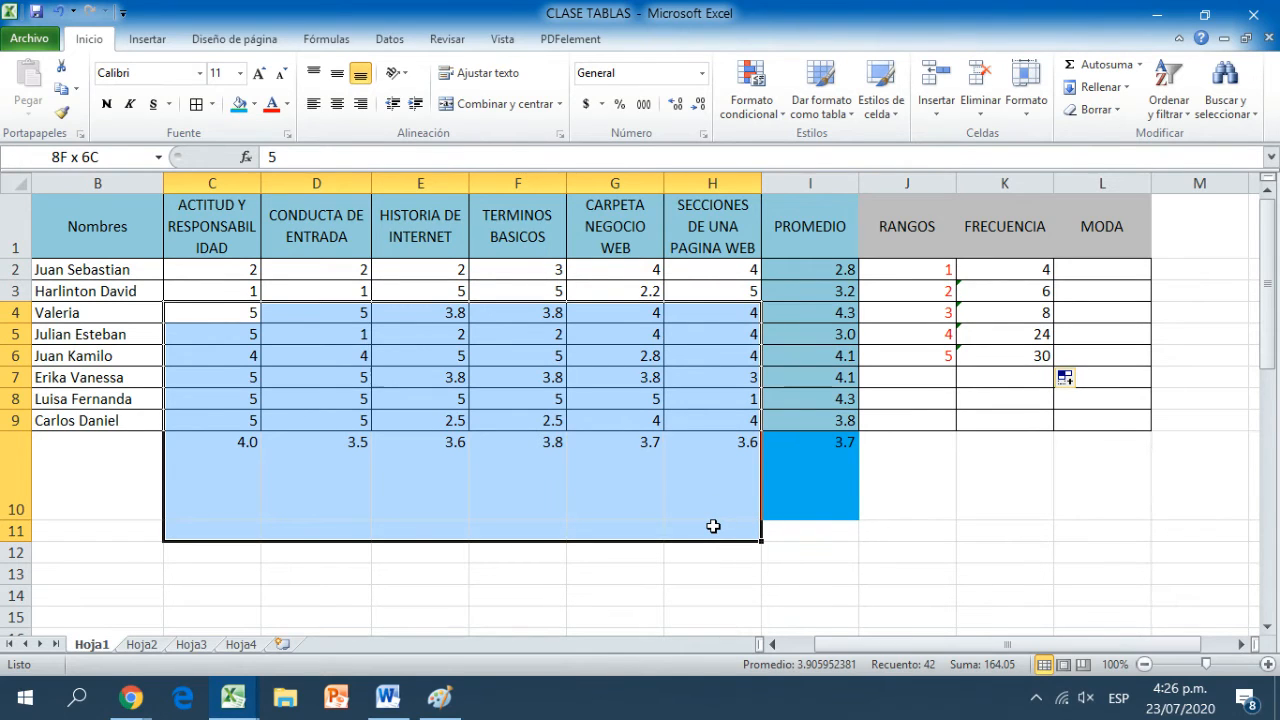
left_click_drag(713, 526, 713, 526)
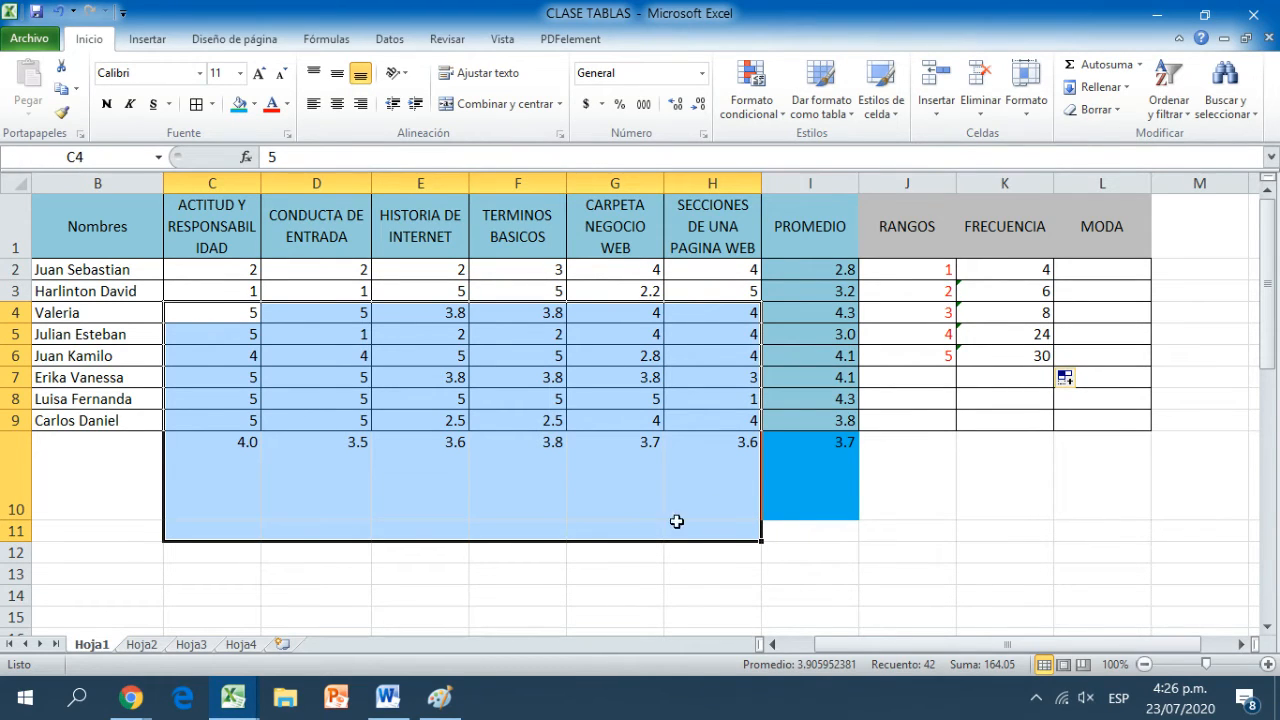
left_click_drag(189, 271, 692, 428)
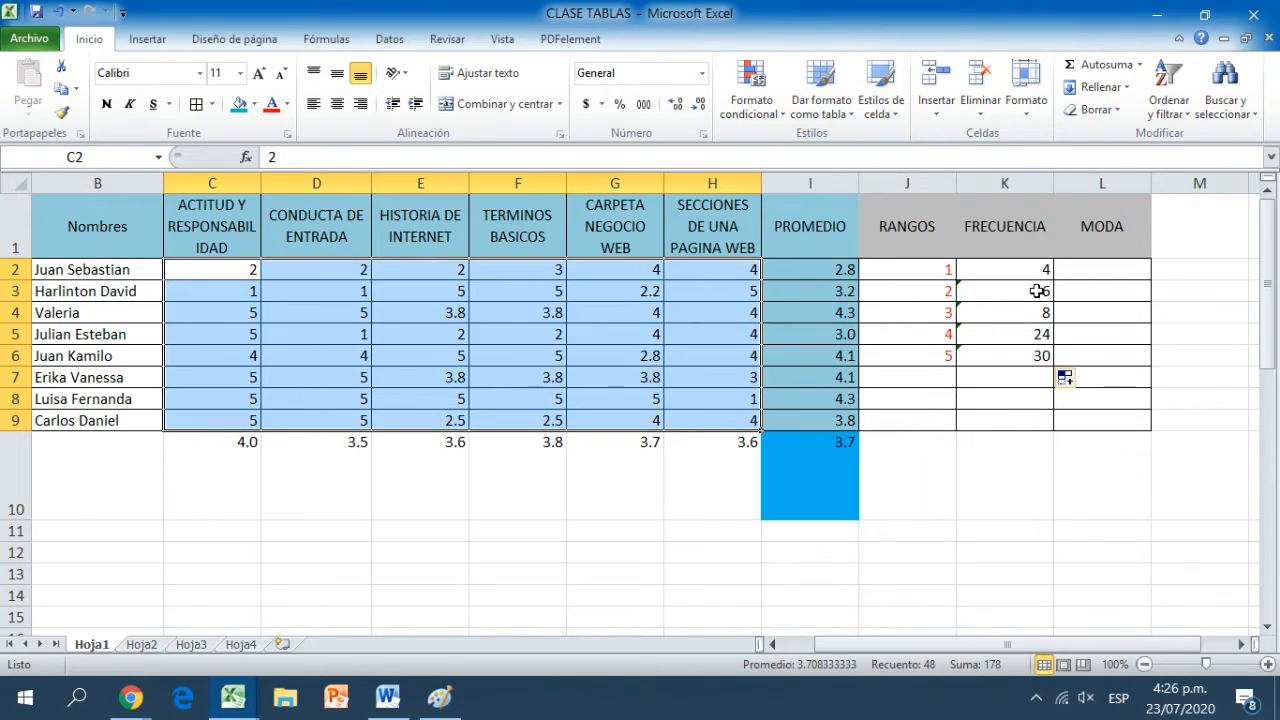
Clear the copied FRECUENCIA formulas from cells K3:K6.
left_click_drag(1043, 290, 1041, 353)
key("Delete")
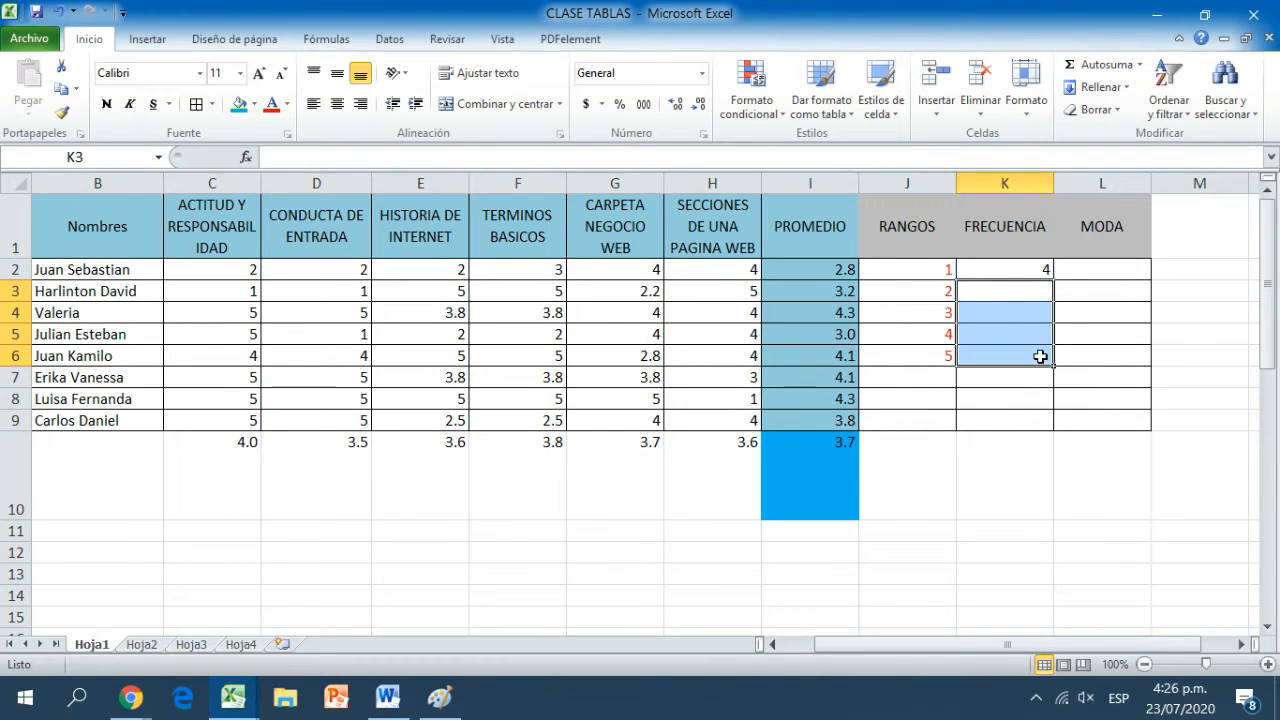
Enter =FRECUENCIA(C2:H9;J2:J6) as an array formula across cells K2:K6.
left_click(1029, 265)
left_click_drag(1029, 265, 1028, 353)
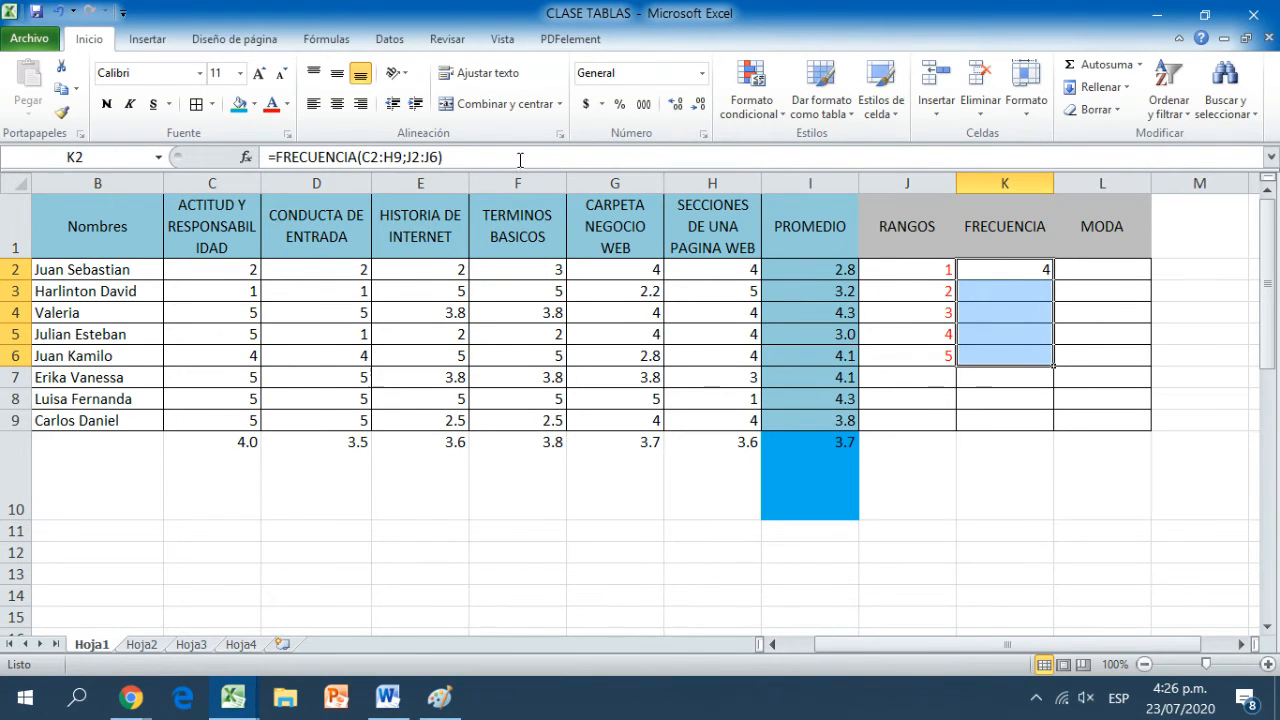
left_click(469, 156)
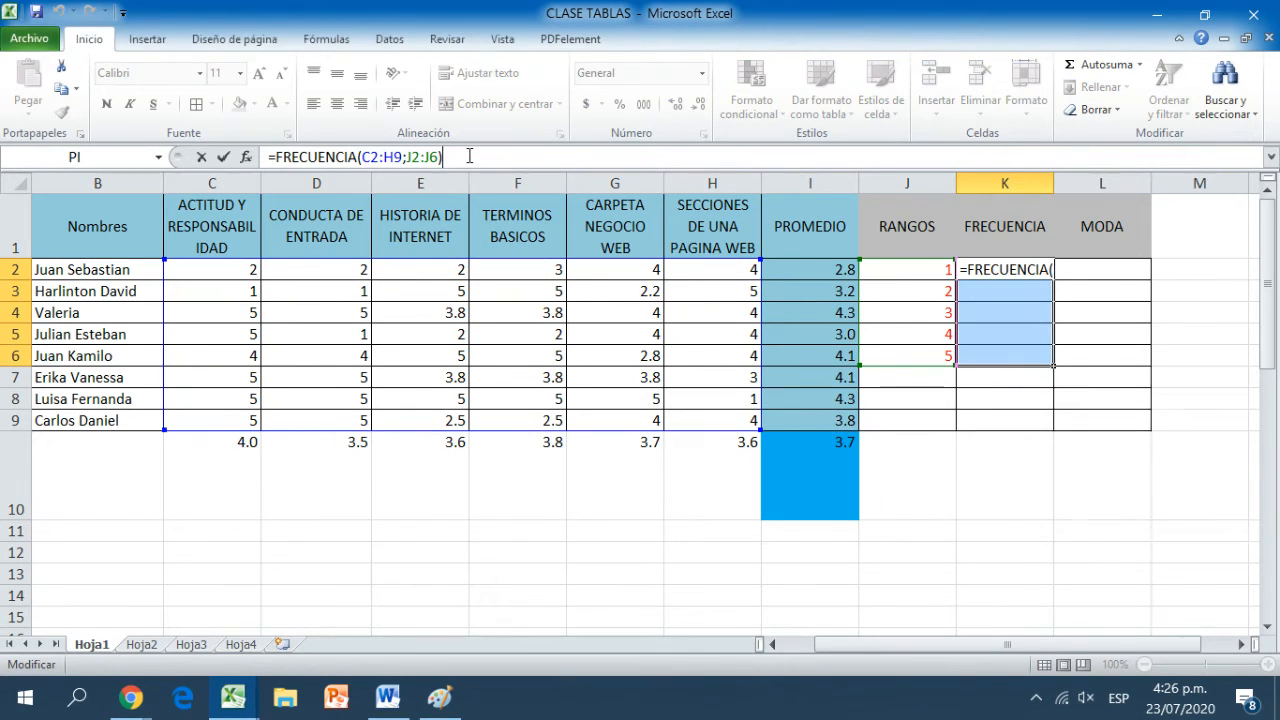
left_click_drag(1275, 232, 1276, 461)
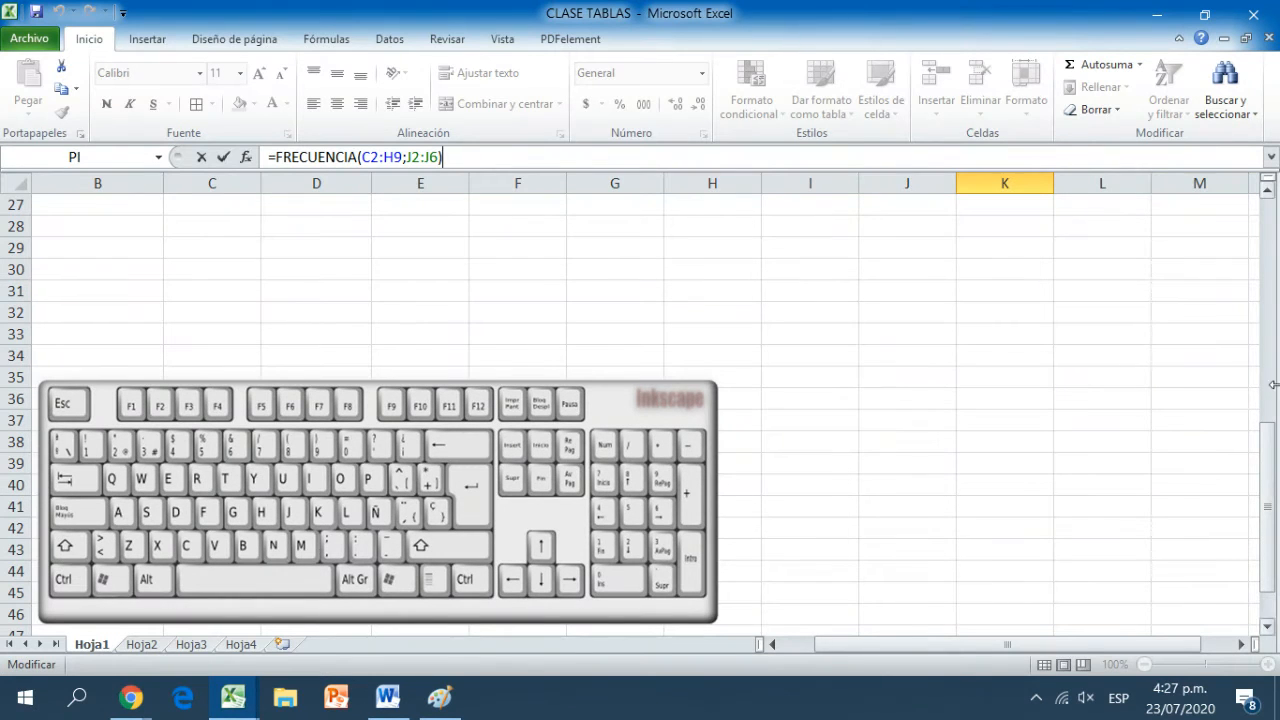
left_click_drag(1276, 431, 1262, 215)
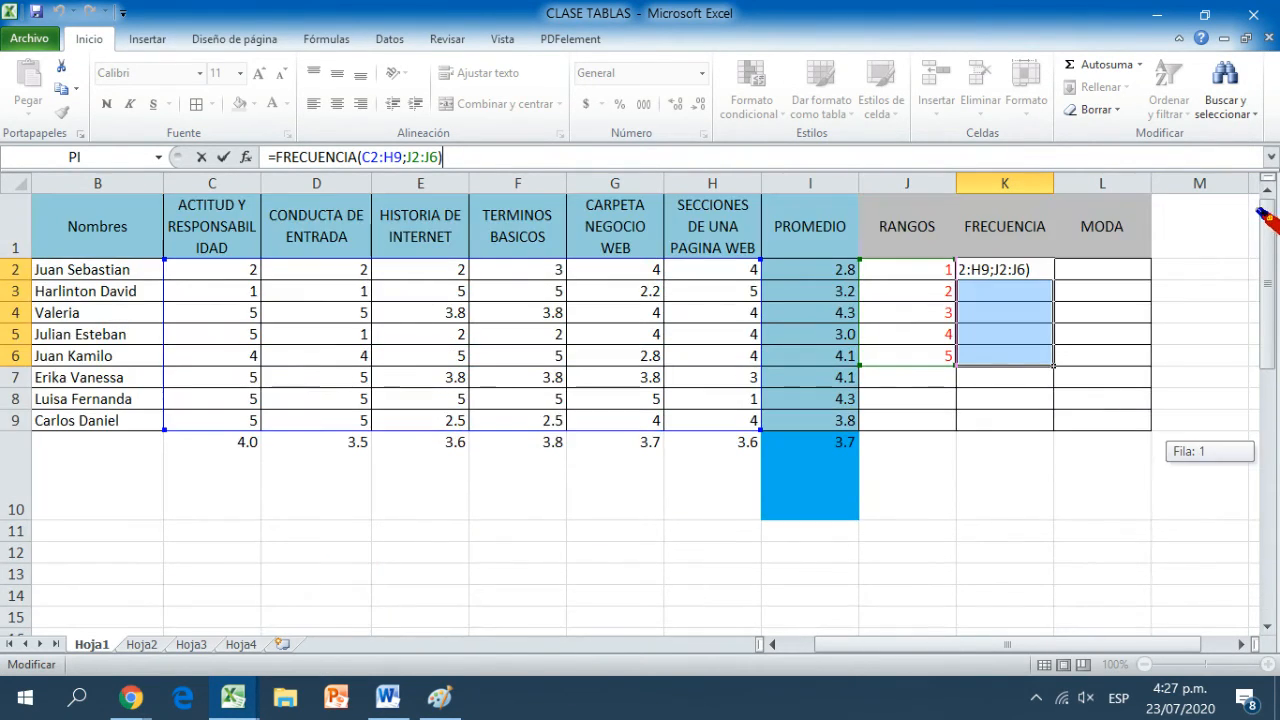
left_click(1046, 269)
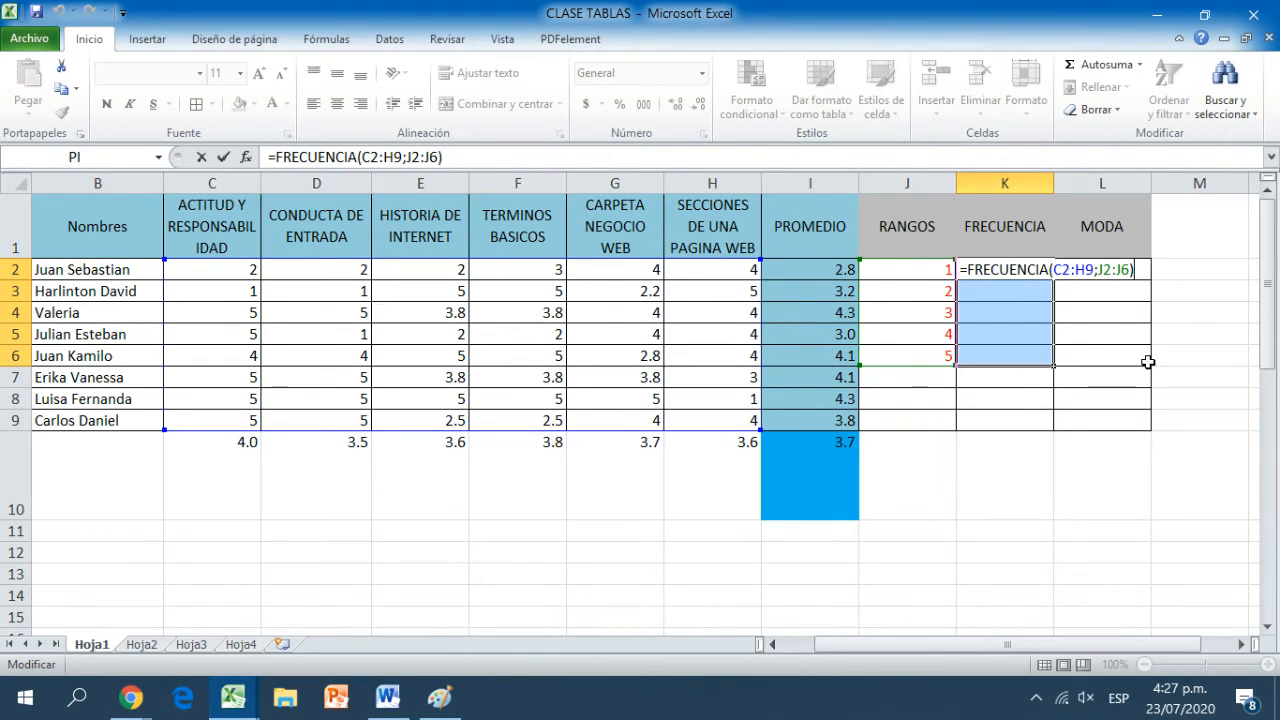
key("ctrl+shift+Return")
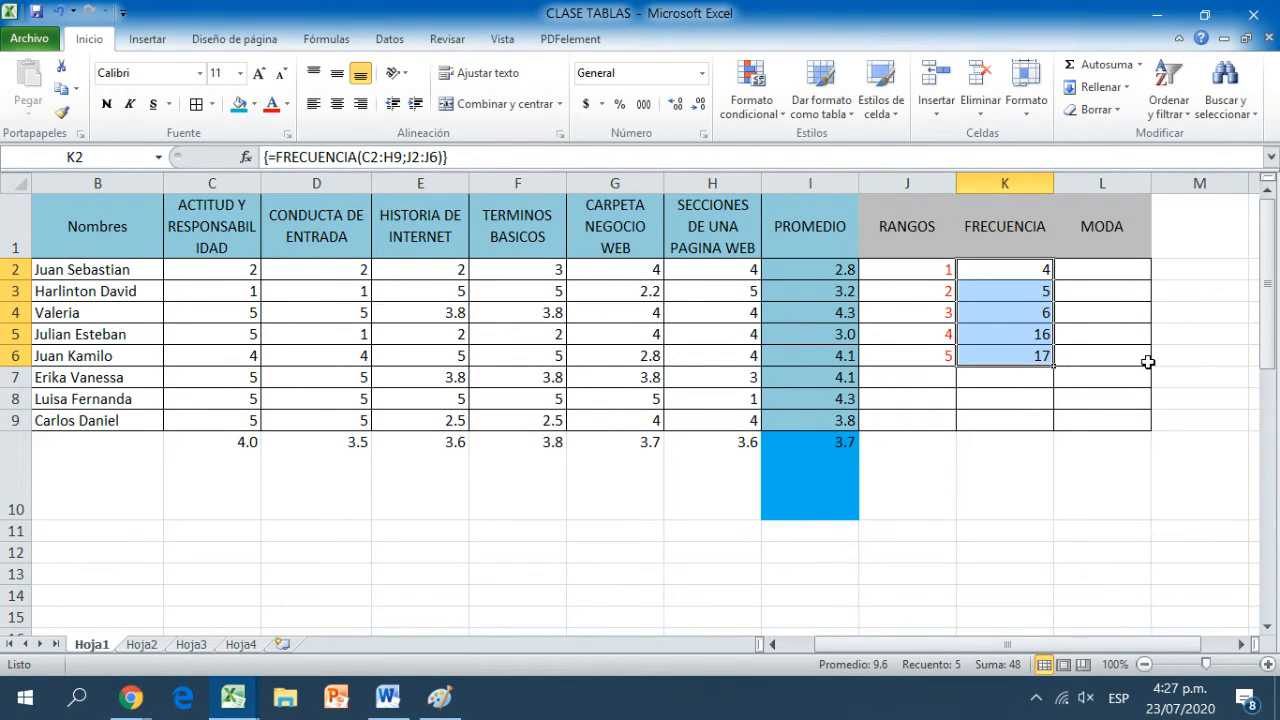
Review the RANGOS values in J6 up through J2 against the frequencies beside them in column K.
left_click(928, 357)
left_click(918, 332)
left_click(915, 313)
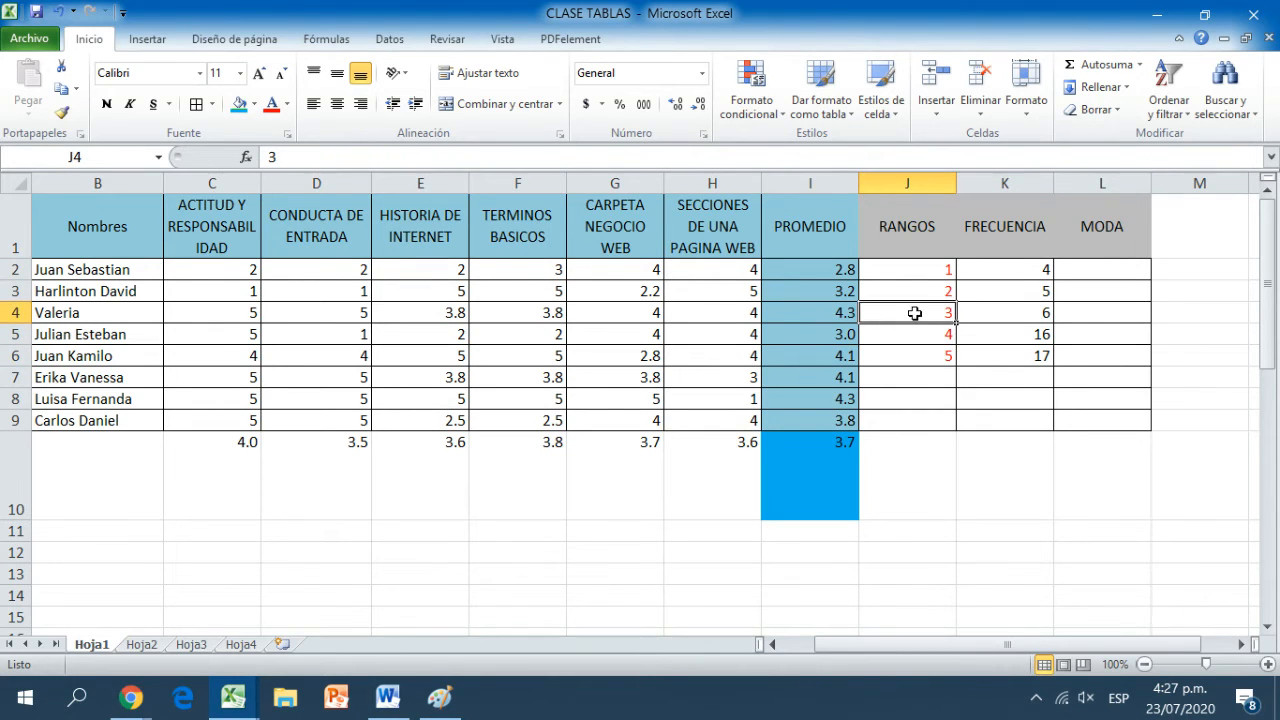
left_click(913, 291)
left_click(910, 270)
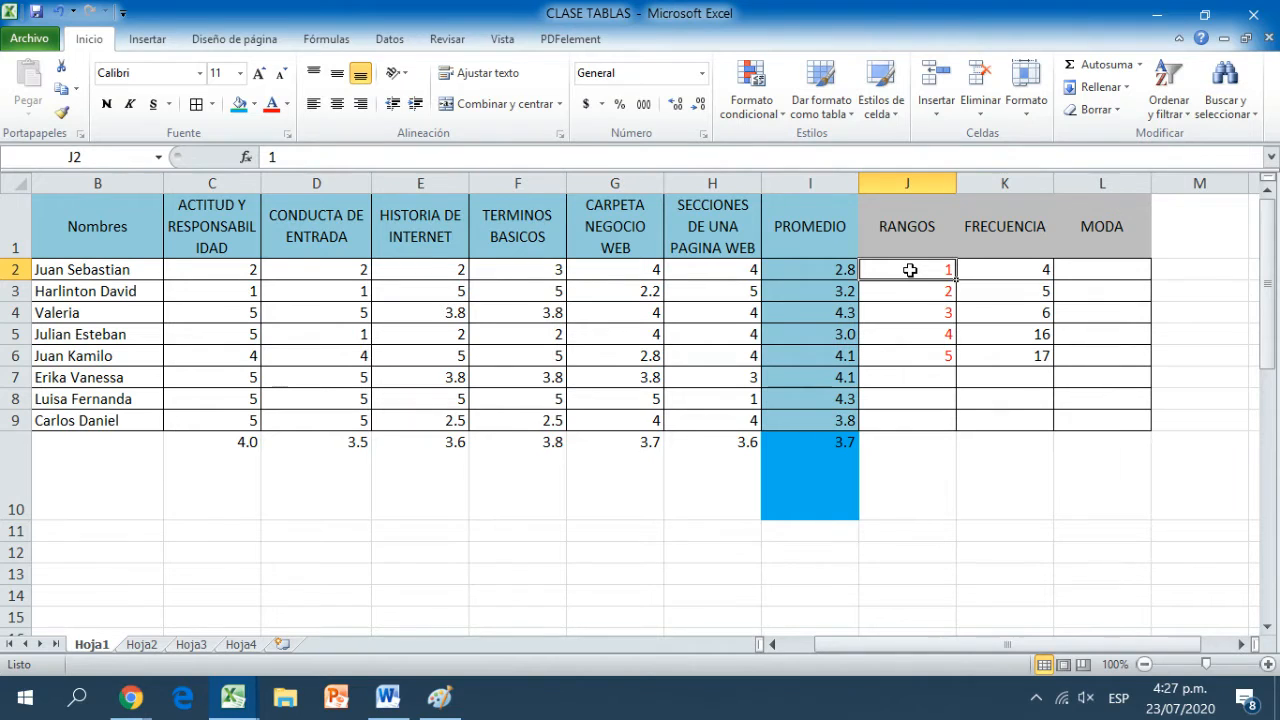
Enter the formula =MODA(C2:H2) in cell L2.
left_click(1108, 273)
type("=")
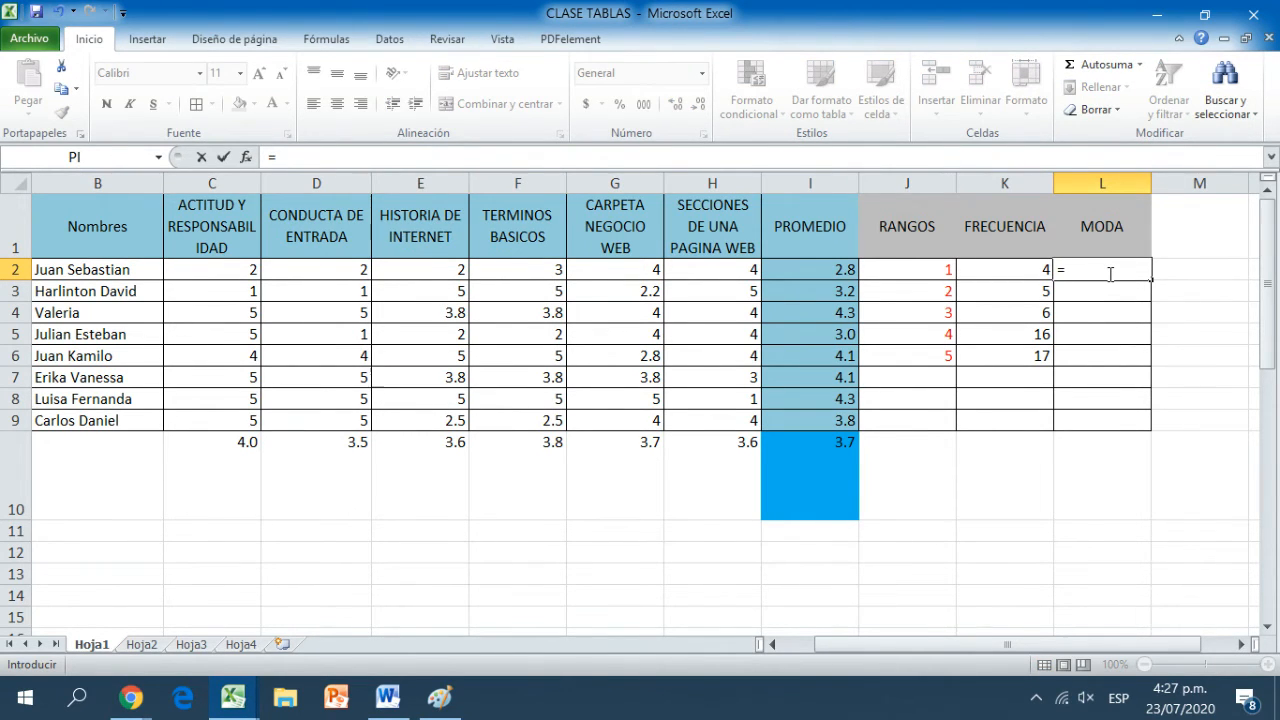
type("MODA")
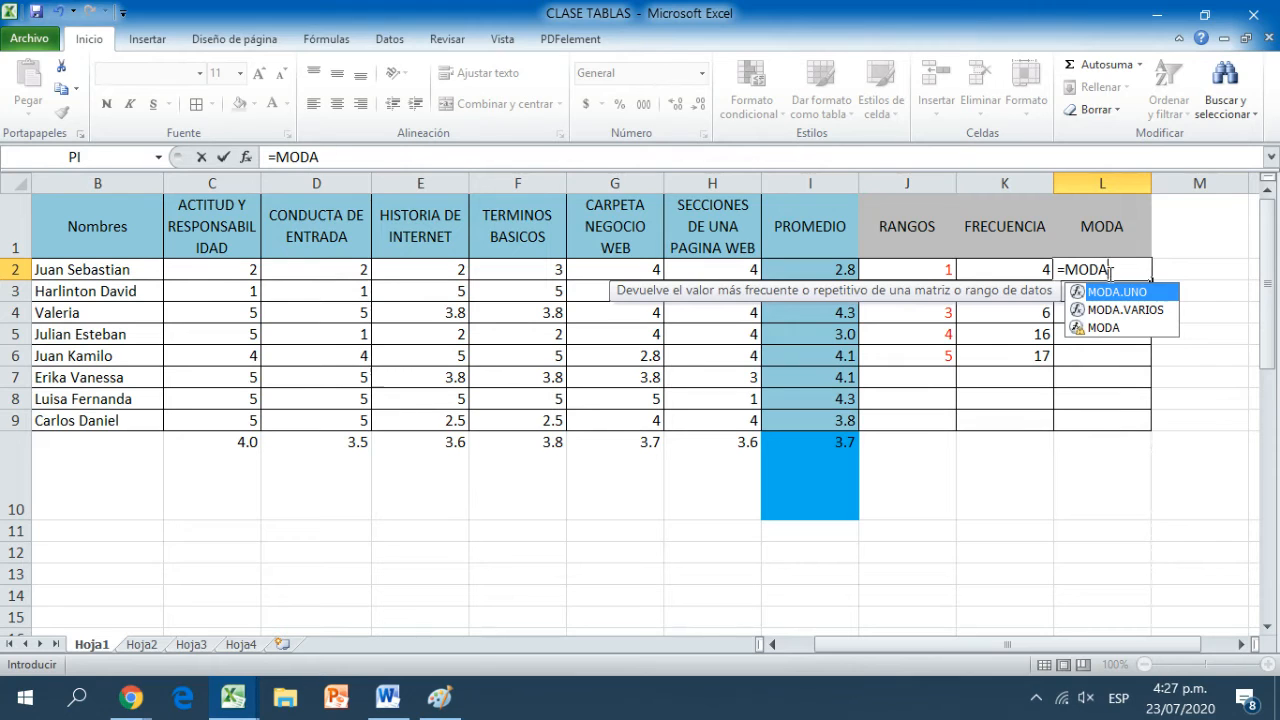
type("(")
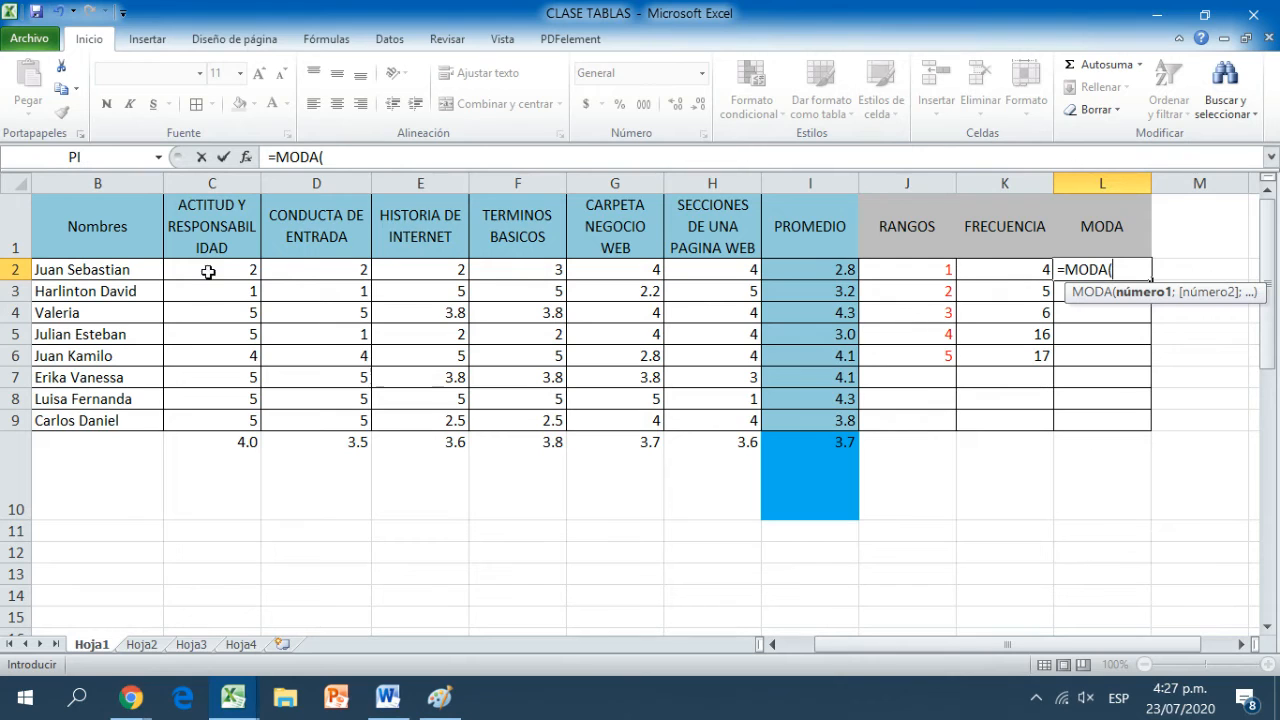
left_click_drag(208, 272, 680, 268)
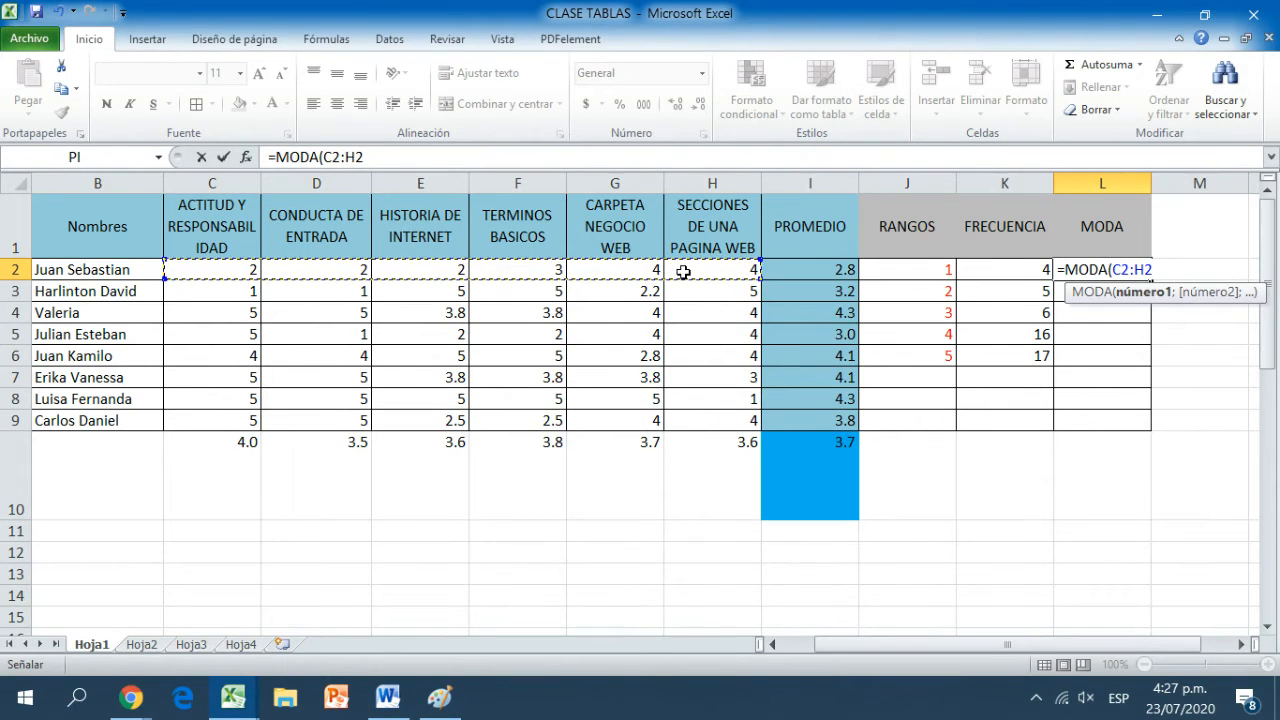
type(")")
key("Return")
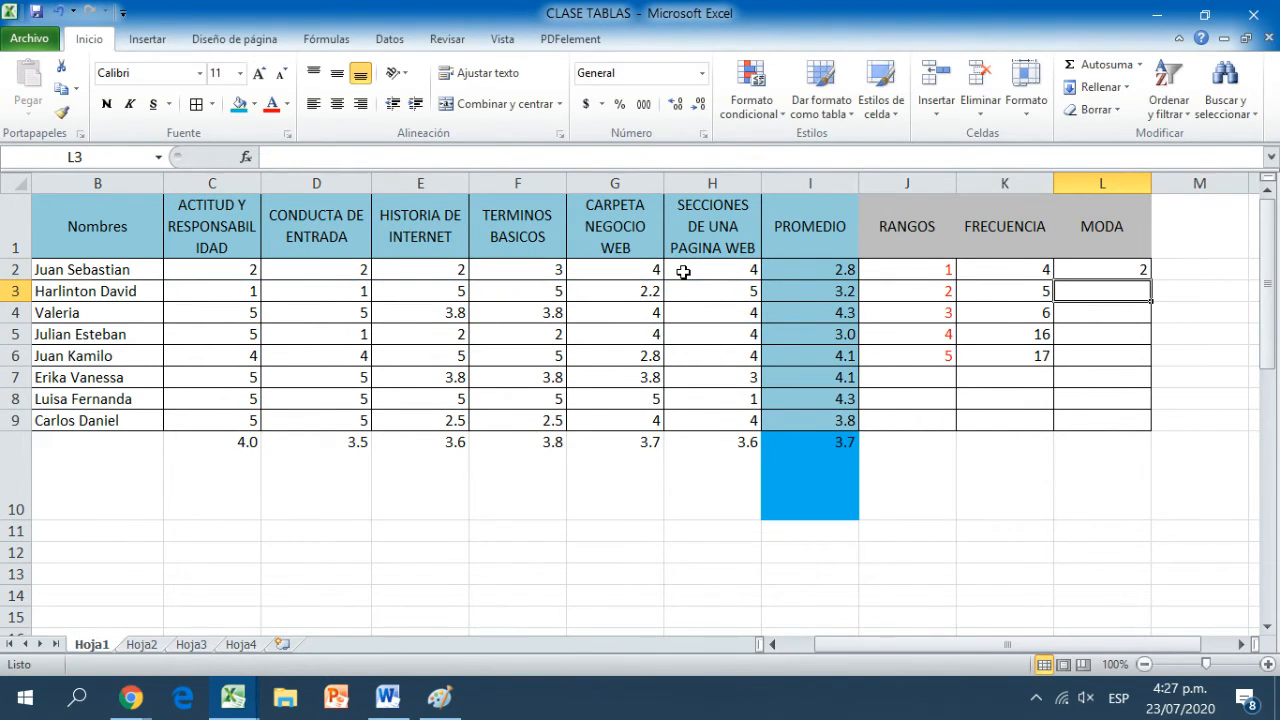
Check the grades in C2:E2 against the mode in L2, and copy the MODA formula from L2 down through L9.
left_click(205, 269)
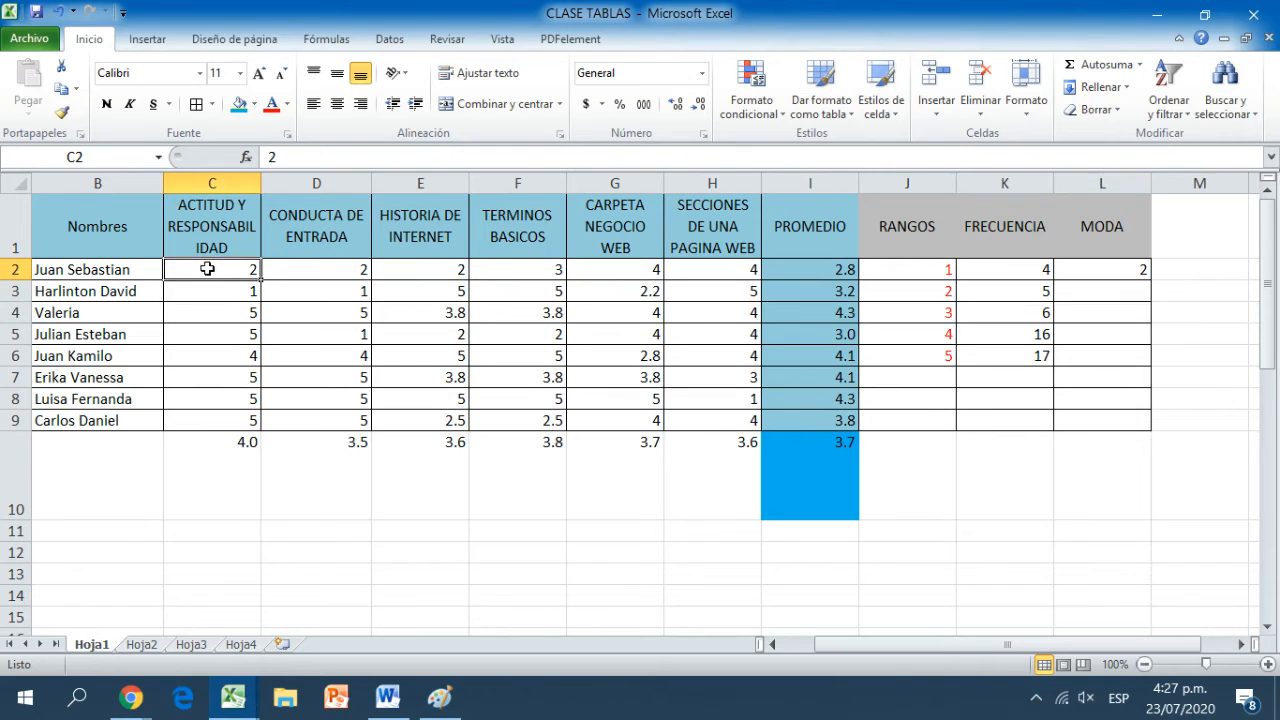
left_click(293, 268)
left_click(408, 270)
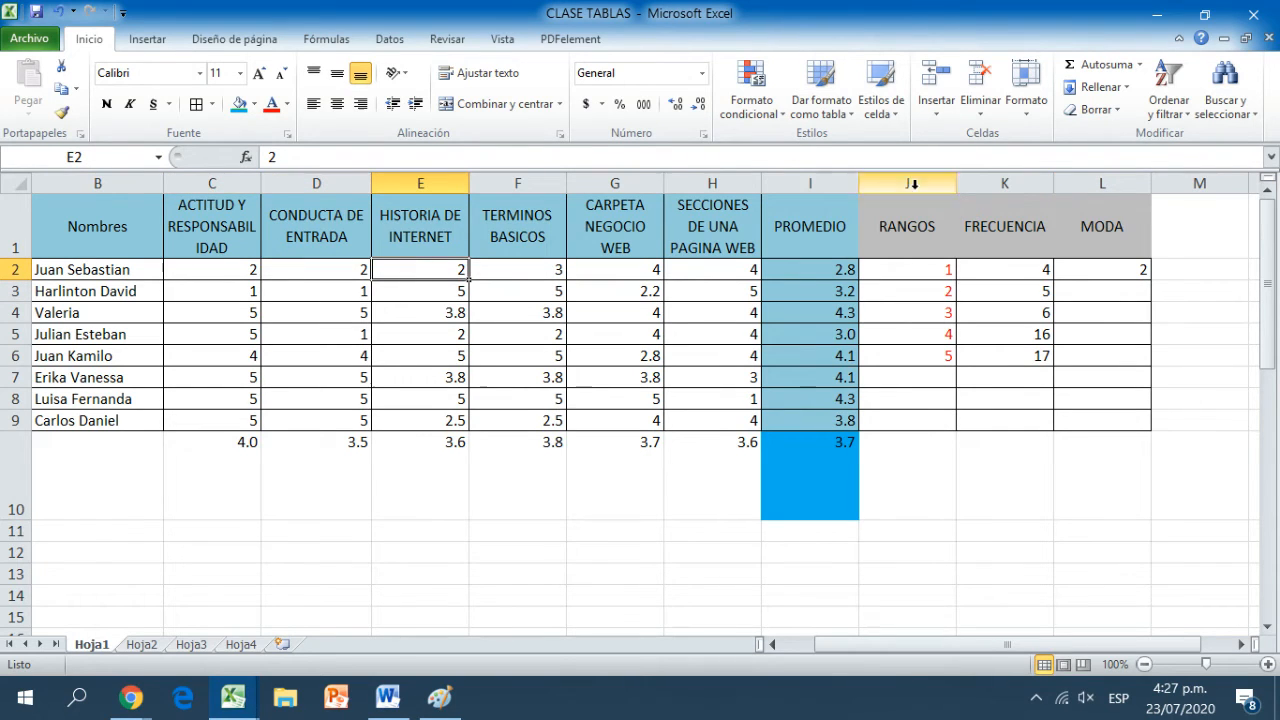
left_click(1108, 272)
left_click_drag(1150, 279, 1150, 423)
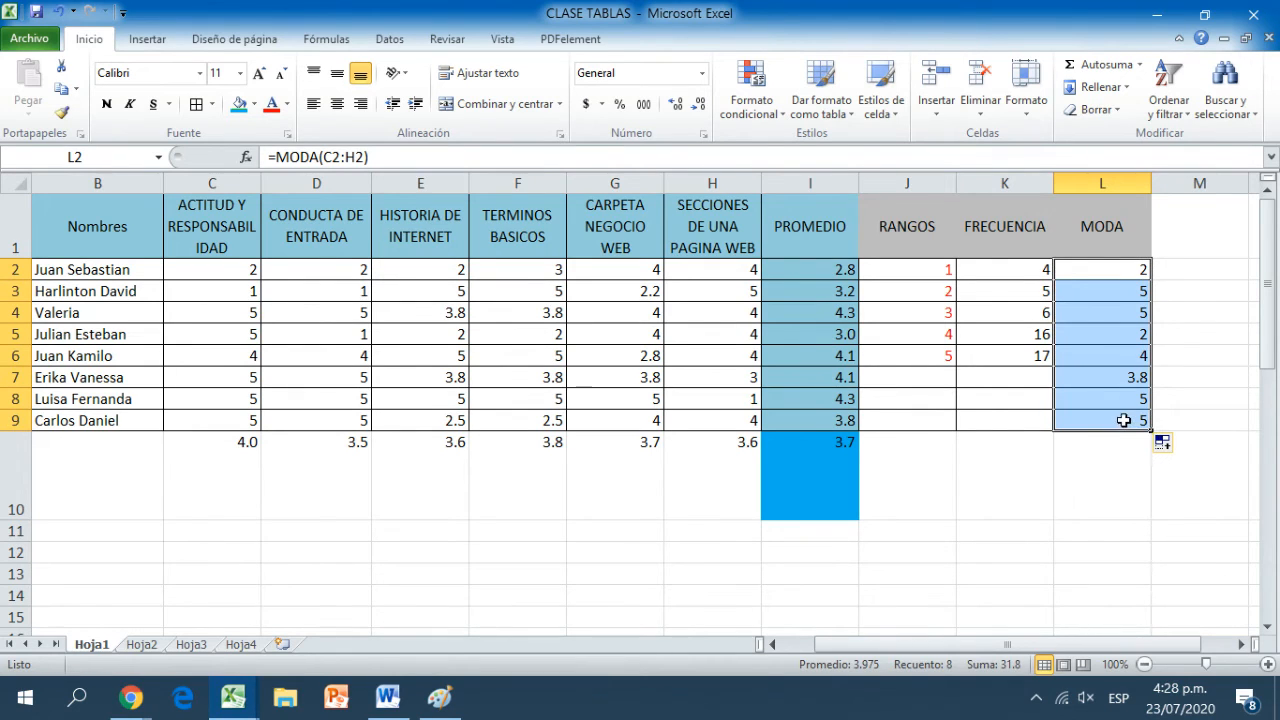
left_click(1123, 420)
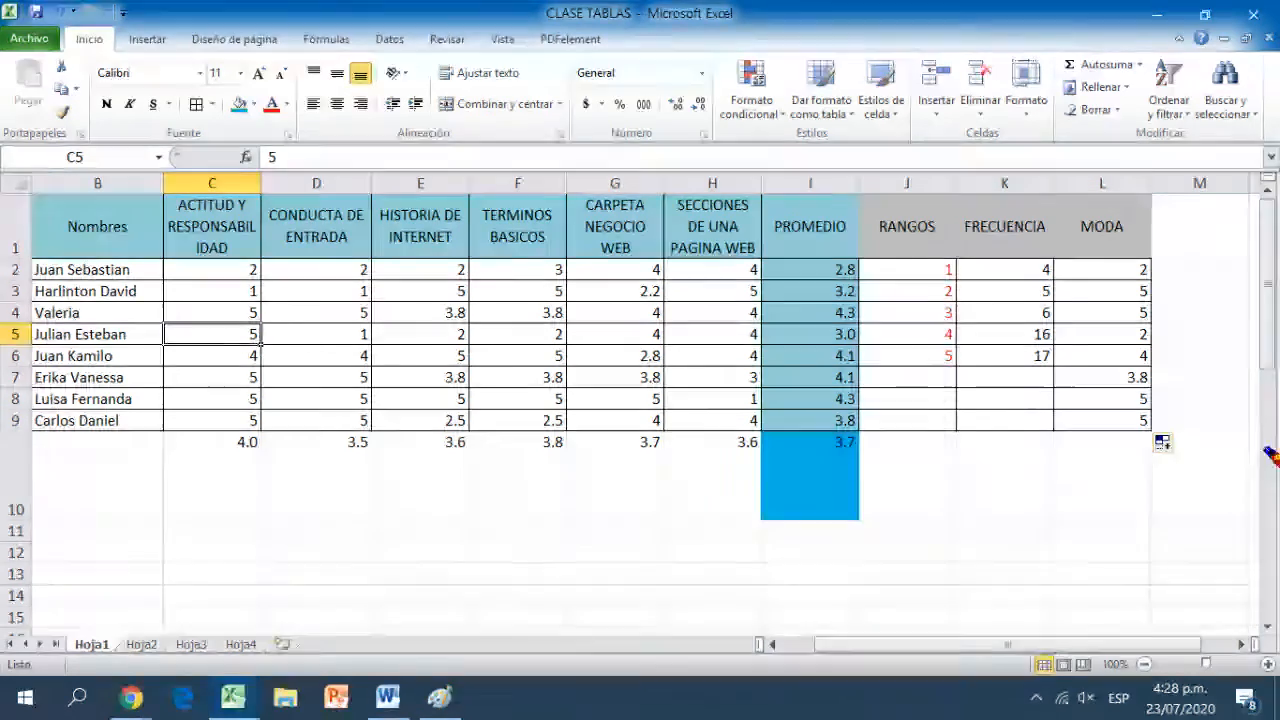
Set the grades in cells C5, D5, E5 and F5 to 1.
type("1")
key("Tab")
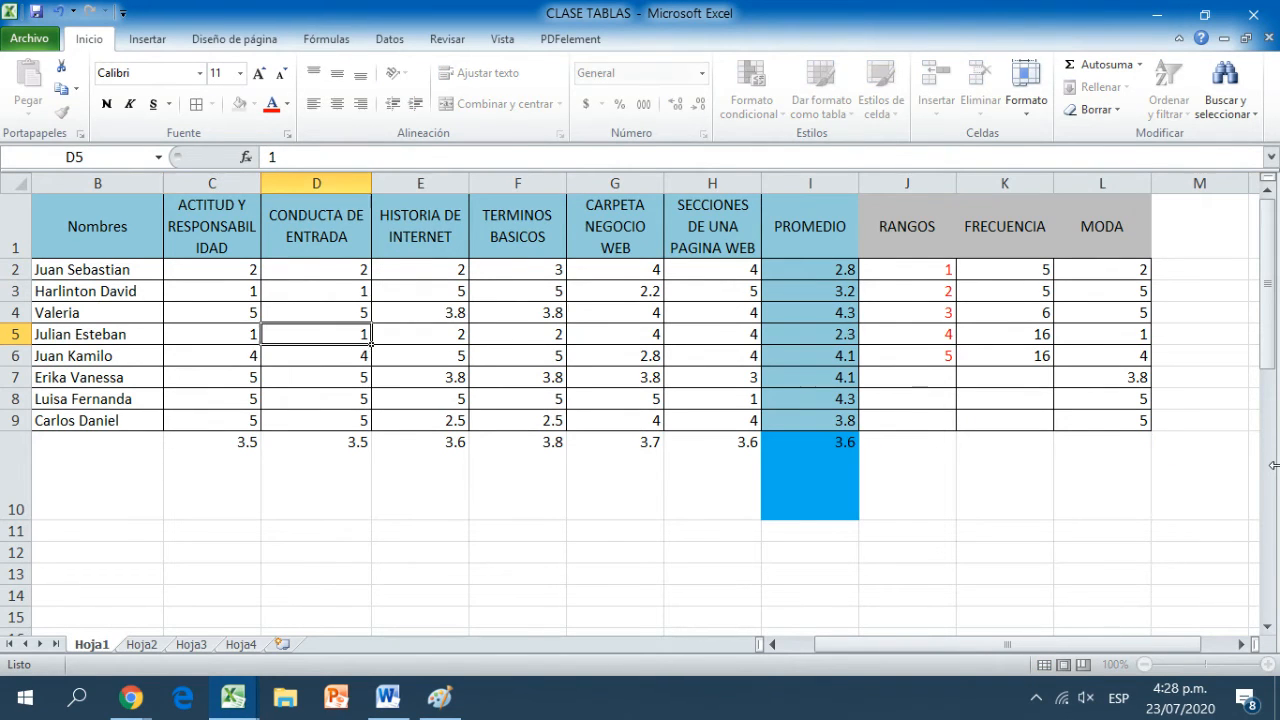
type("1")
key("Tab")
type("1")
key("Tab")
type("1")
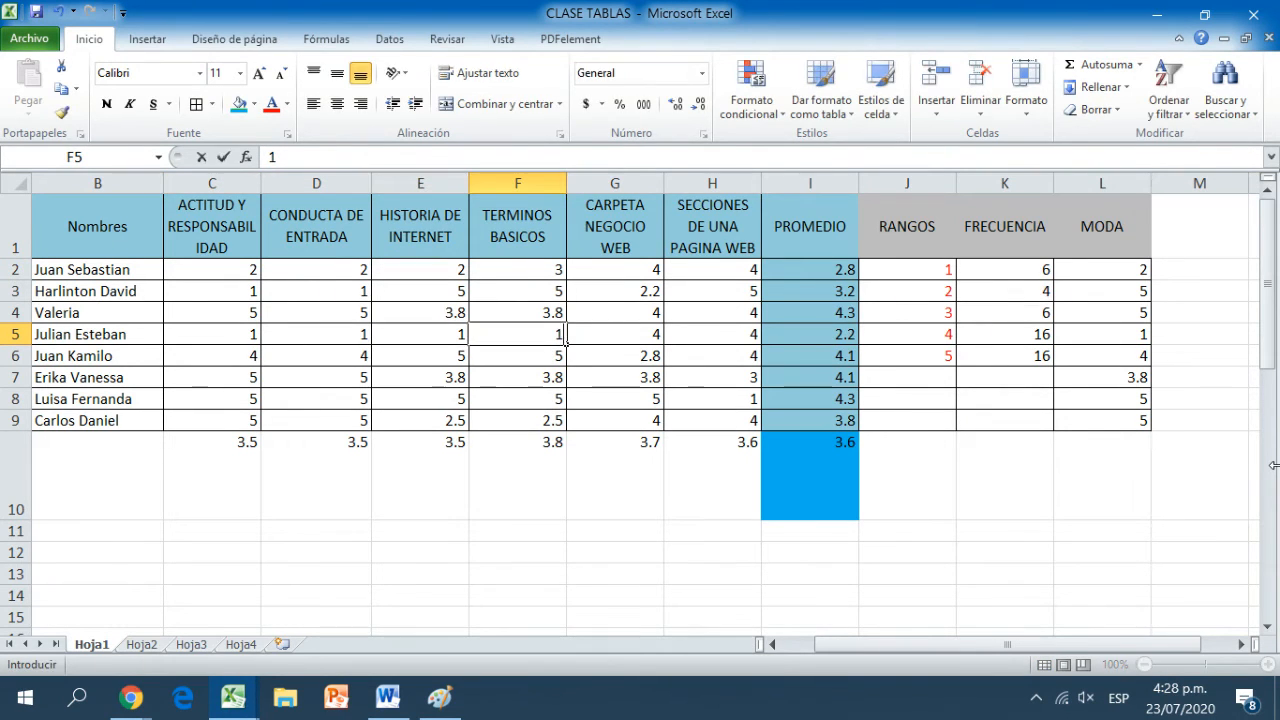
key("Tab")
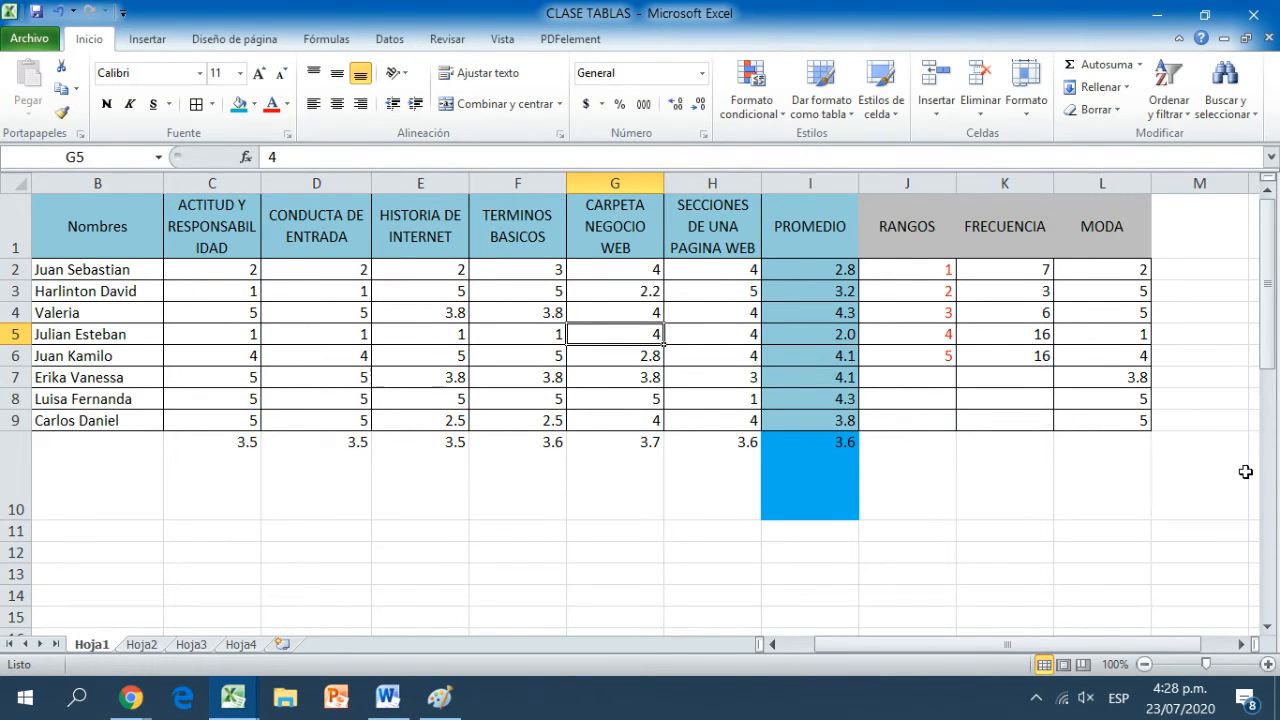
Compare the MODA results in L2 and L5 with the grades in rows 2 and 5.
left_click(1119, 264)
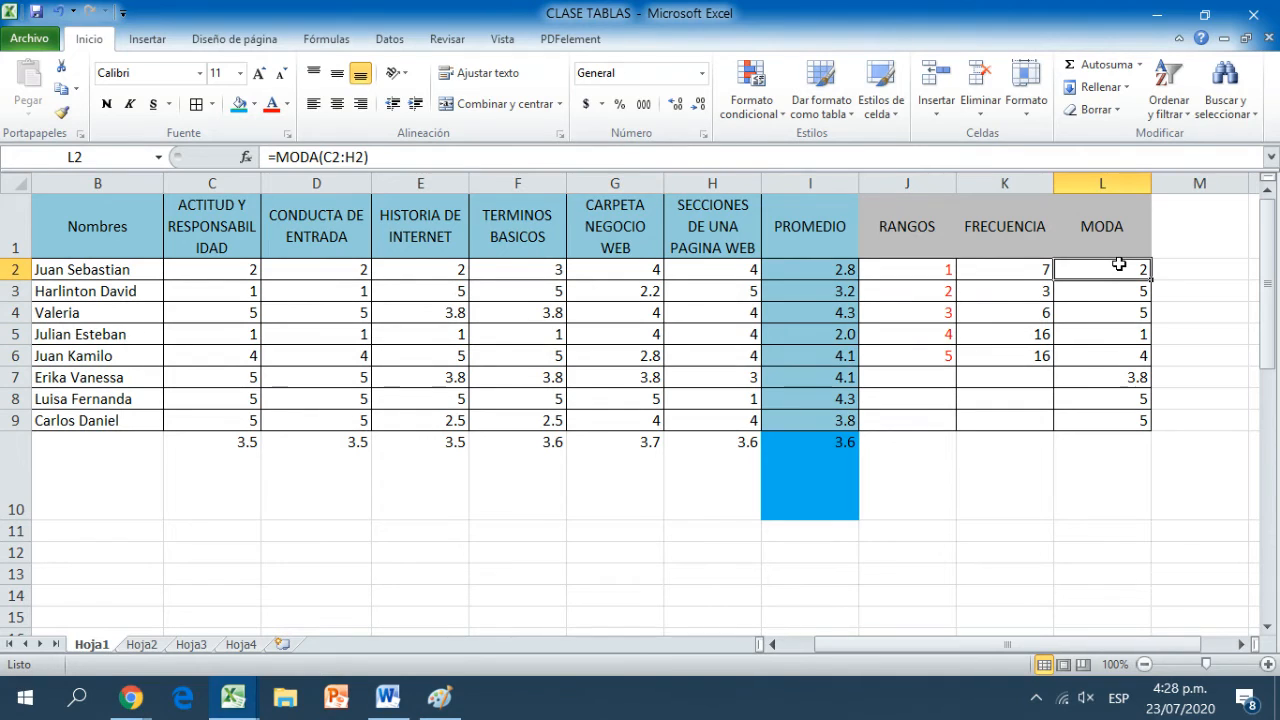
left_click_drag(1119, 264, 148, 280)
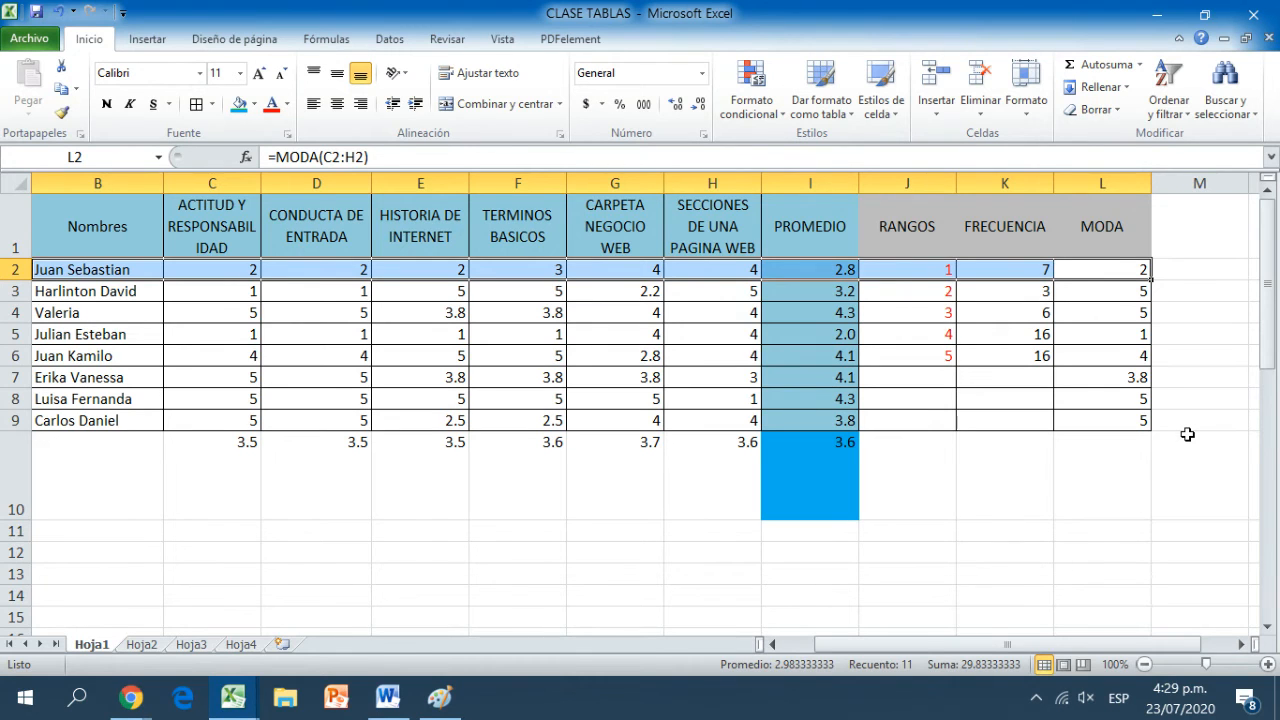
left_click(1121, 338)
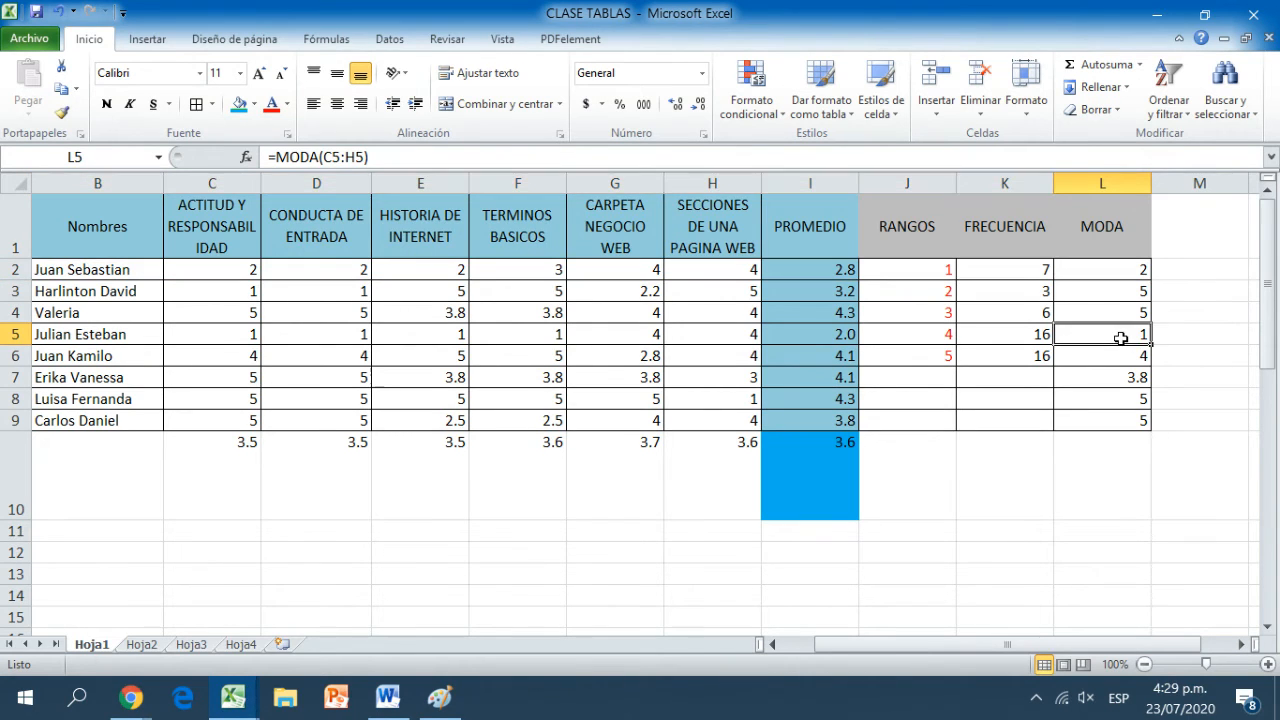
left_click_drag(1121, 338, 80, 336)
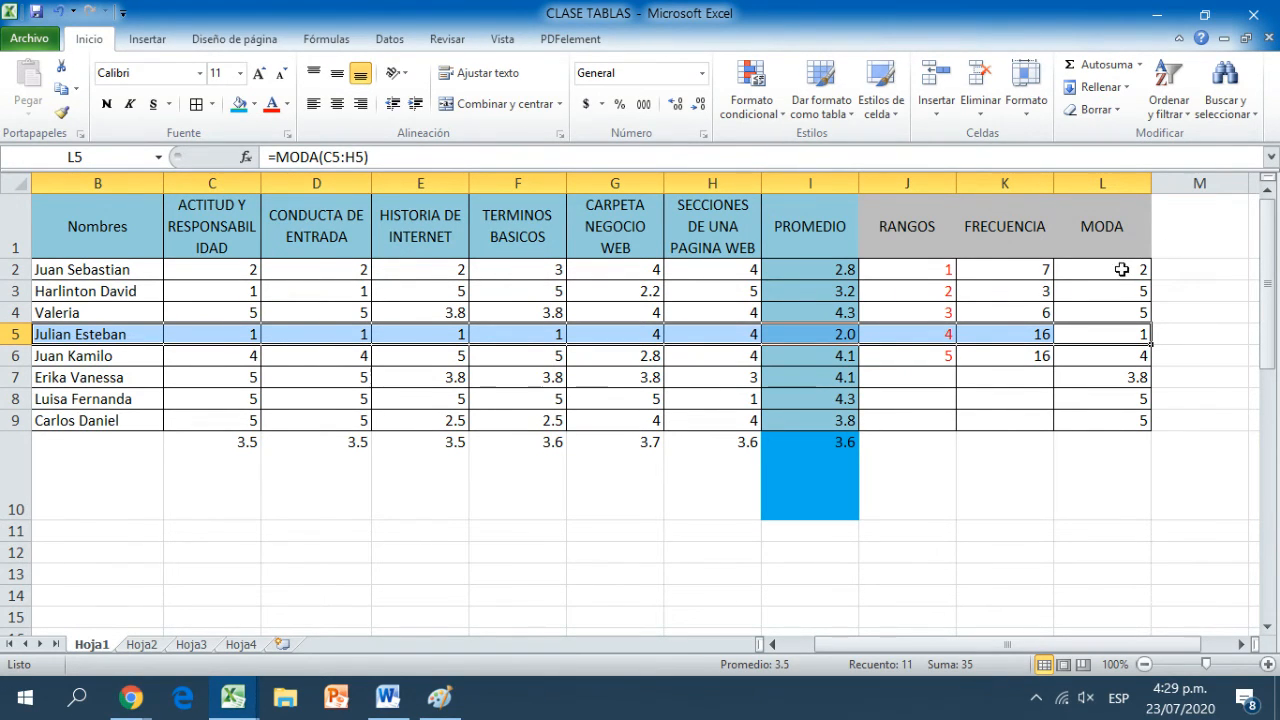
left_click_drag(1117, 266, 131, 288)
Set the grade in C3 to 3.5 and D3 to 4, and review the row's results through L3.
left_click(227, 294)
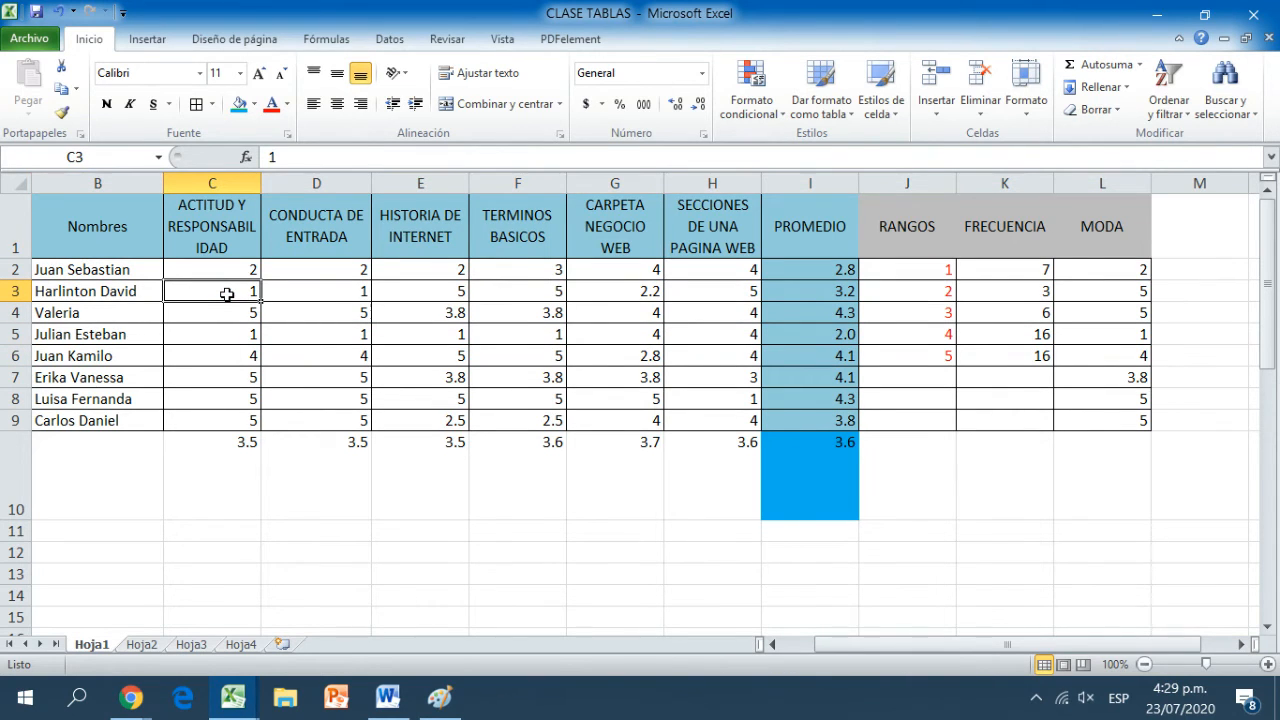
type("3.5")
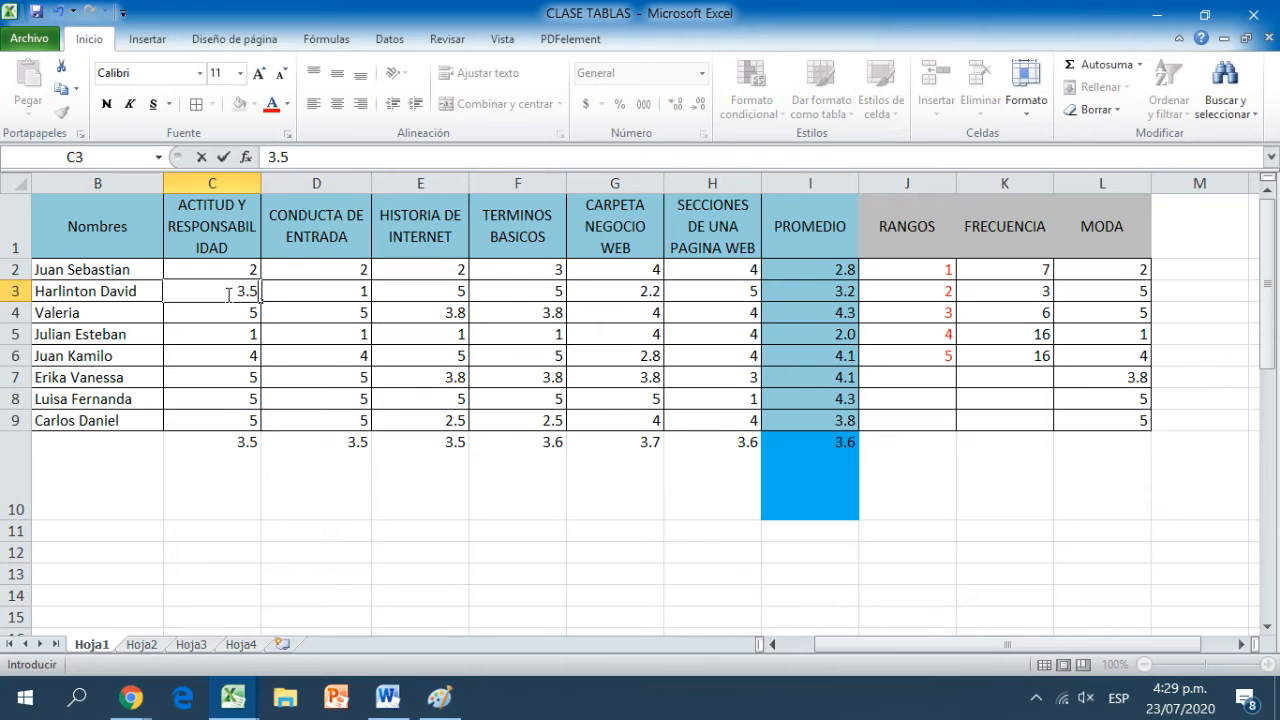
key("Tab")
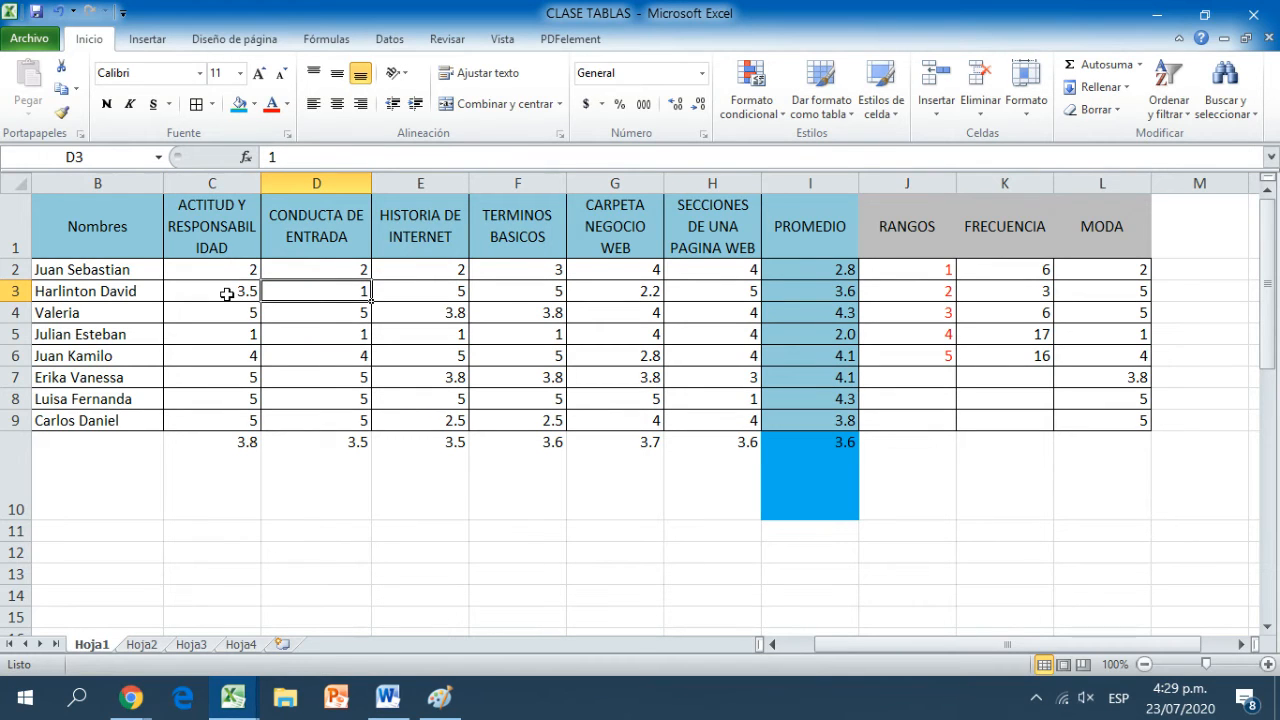
type("4")
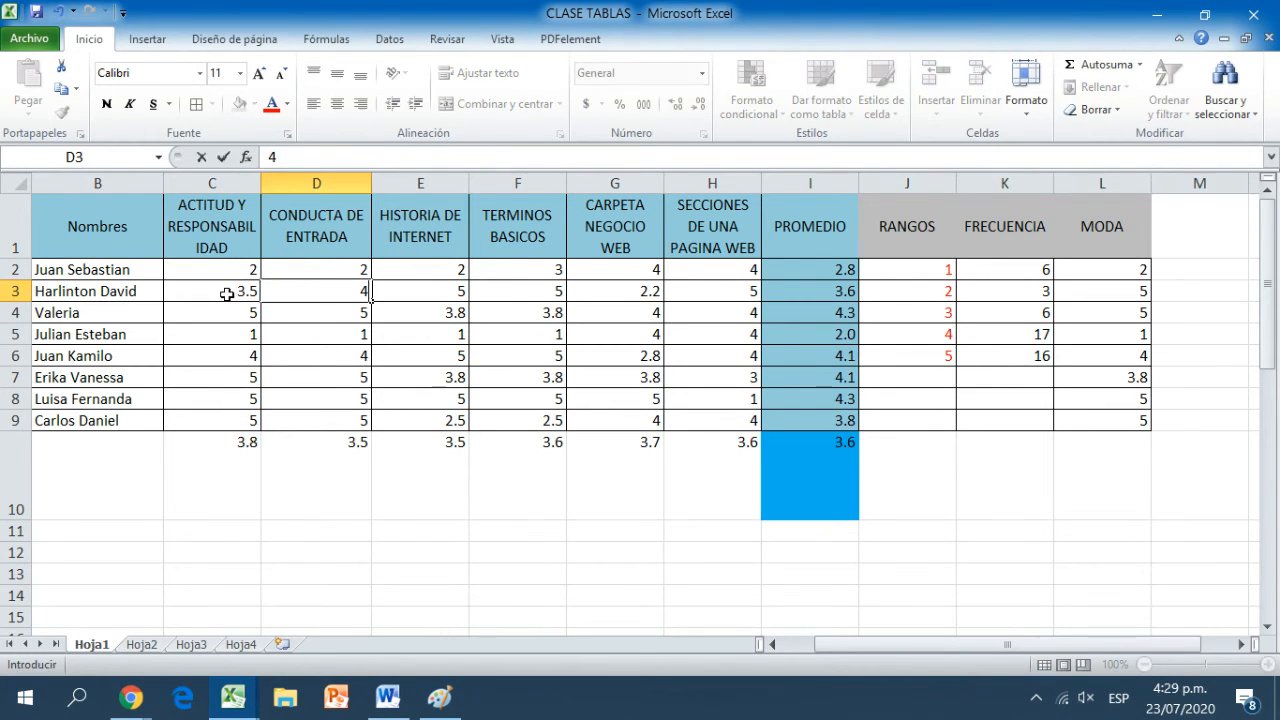
key("Tab")
key("Tab")
key("Tab")
key("Tab")
key("Tab")
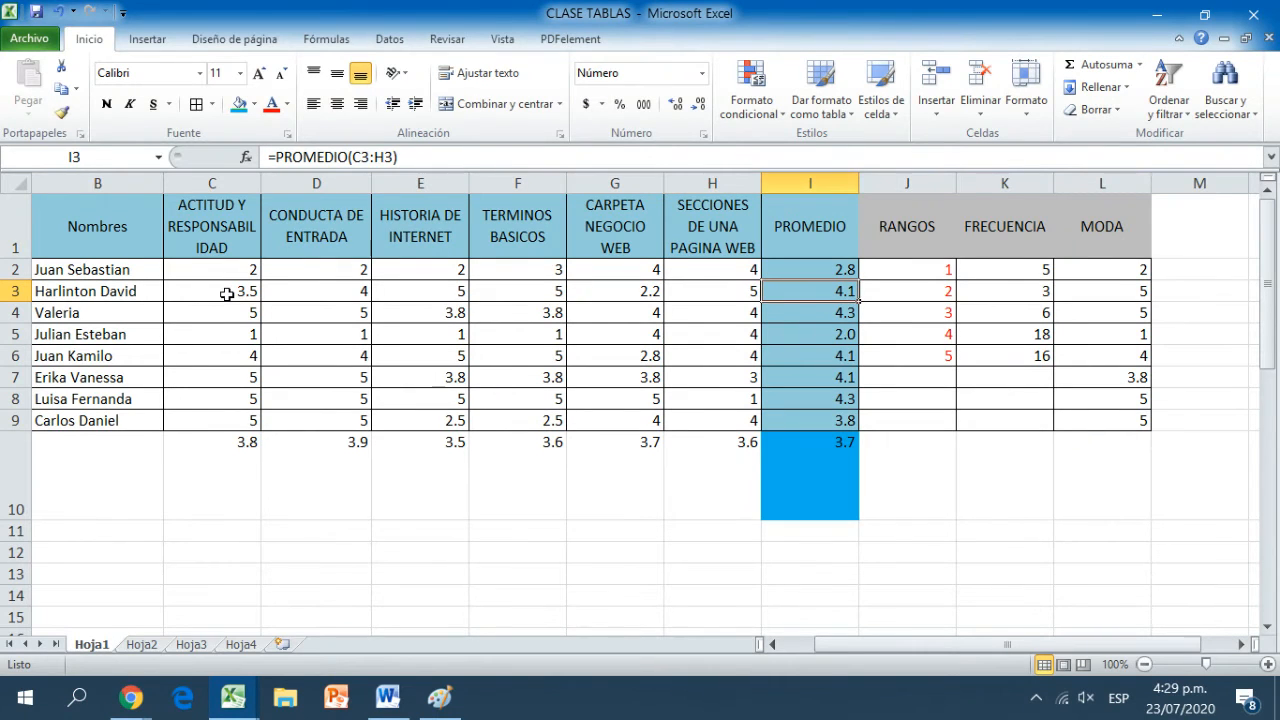
key("Tab")
key("Tab")
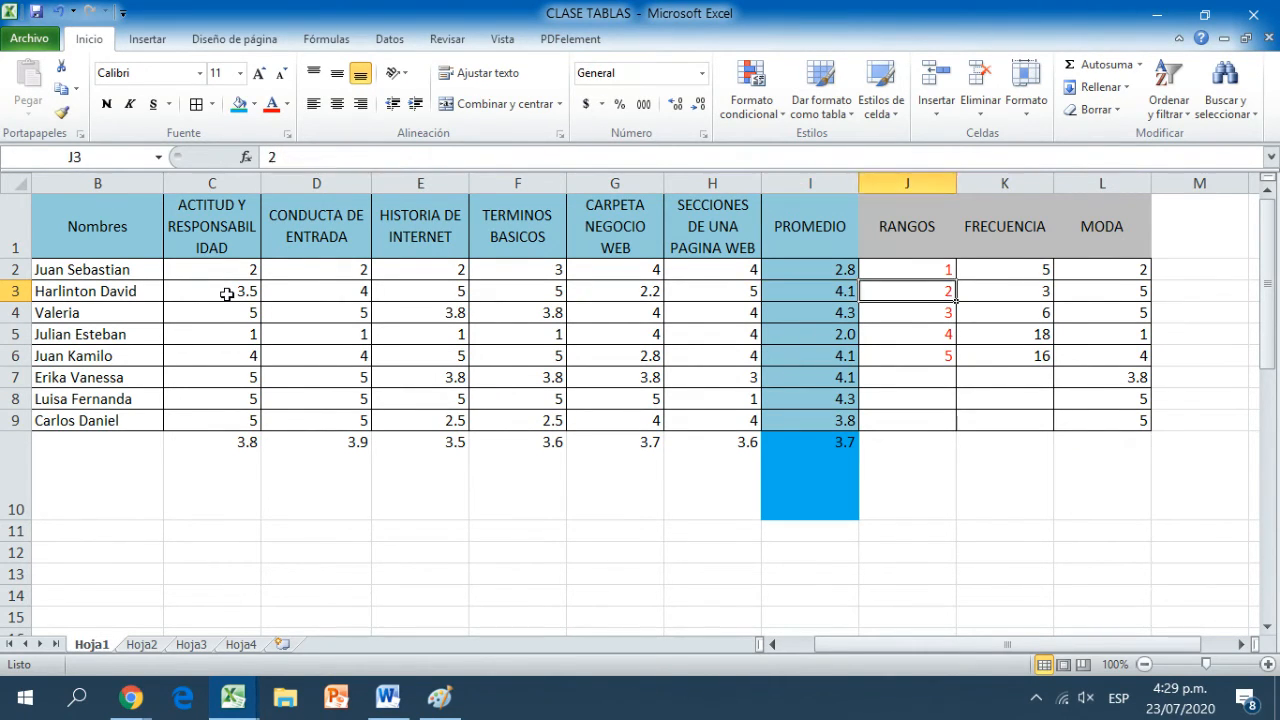
key("Tab")
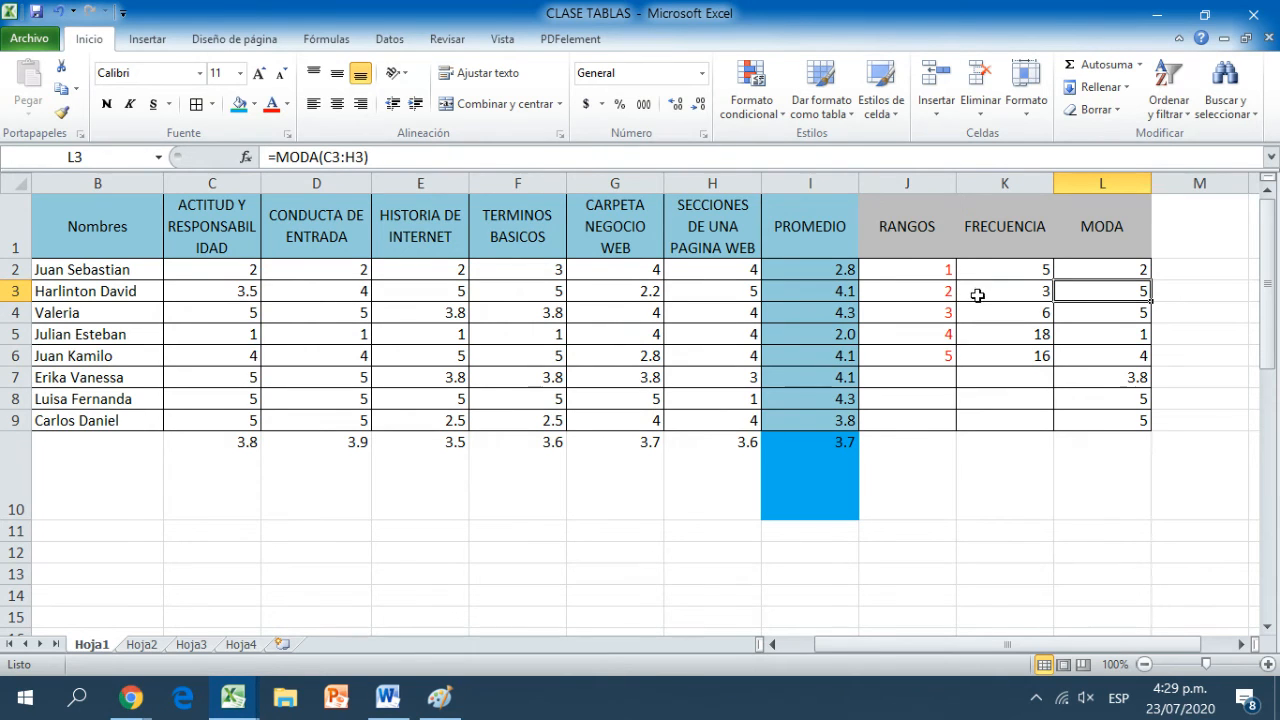
Set the CARPETA NEGOCIO WEB grade in G3 to 3 and check the row's average in I3.
left_click(619, 290)
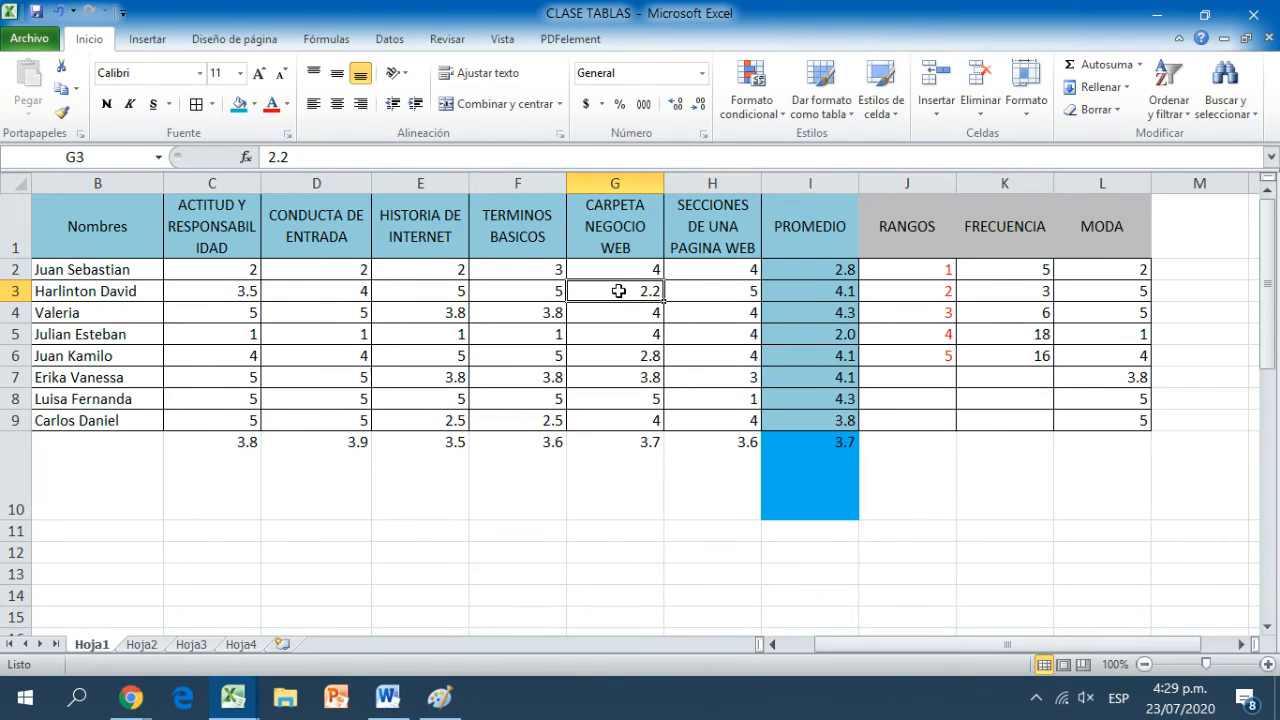
type("3")
key("Return")
left_click(619, 290)
key("Right")
key("Right")
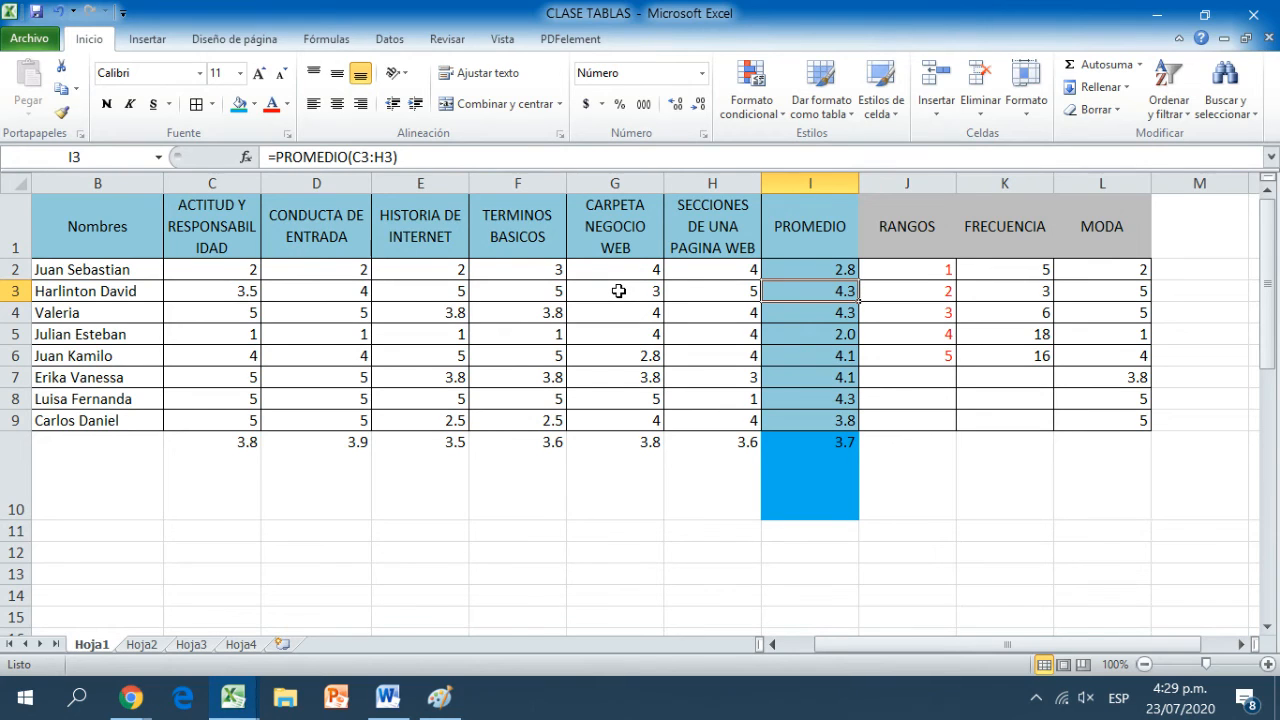
Set the SECCIONES DE UNA PAGINA WEB grade in H8 to 2.
key("Left")
key("Left")
key("Left")
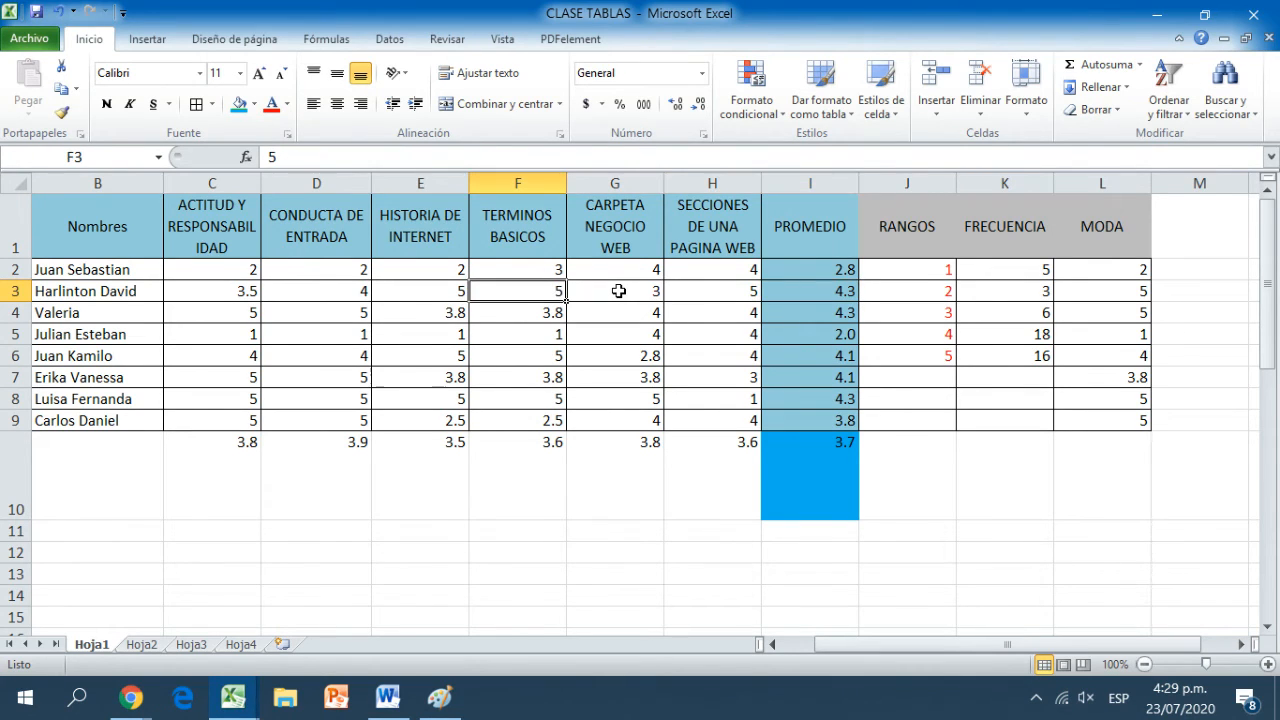
key("Down")
key("Down")
key("Down")
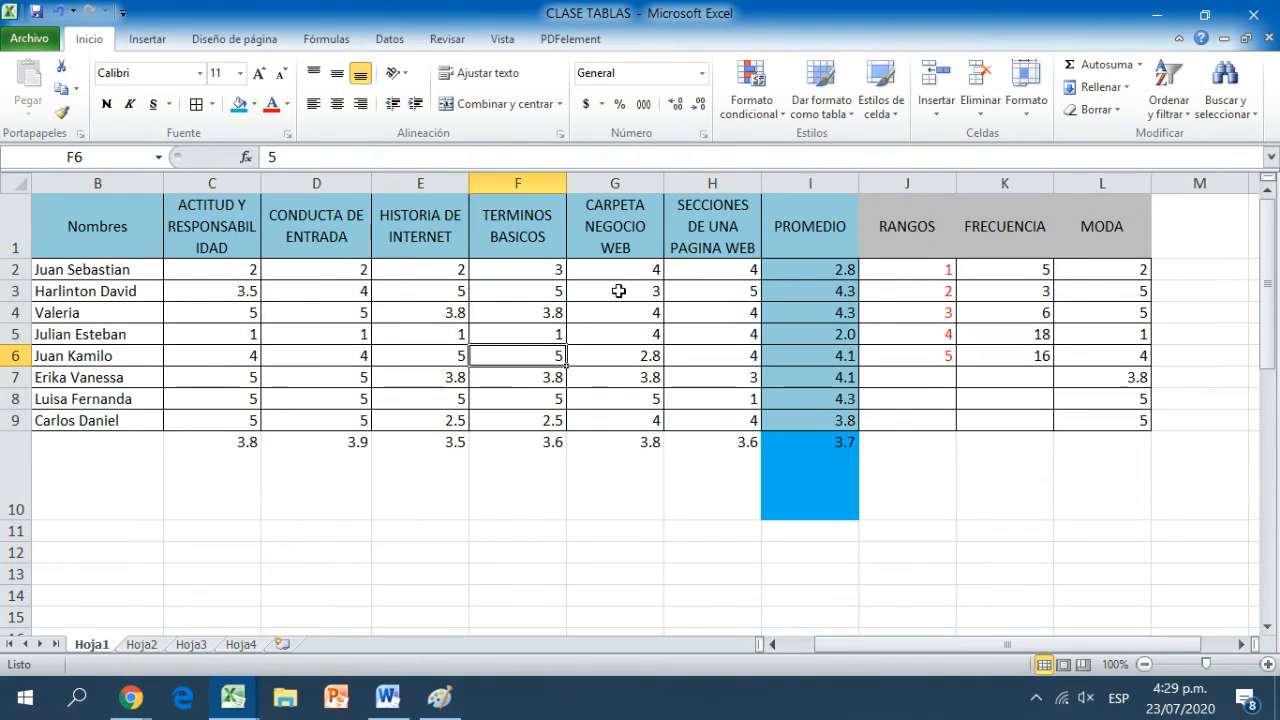
key("Up")
key("Up")
key("Down")
key("Down")
key("Down")
key("Down")
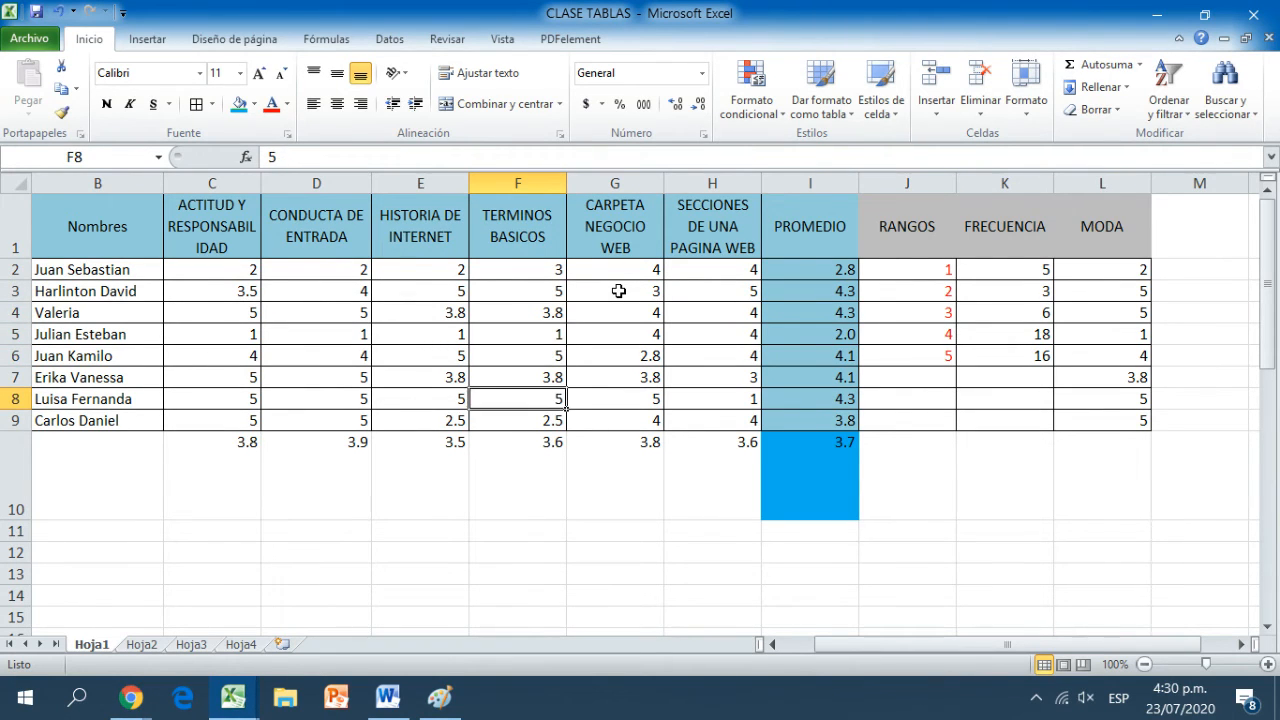
key("Right")
key("Right")
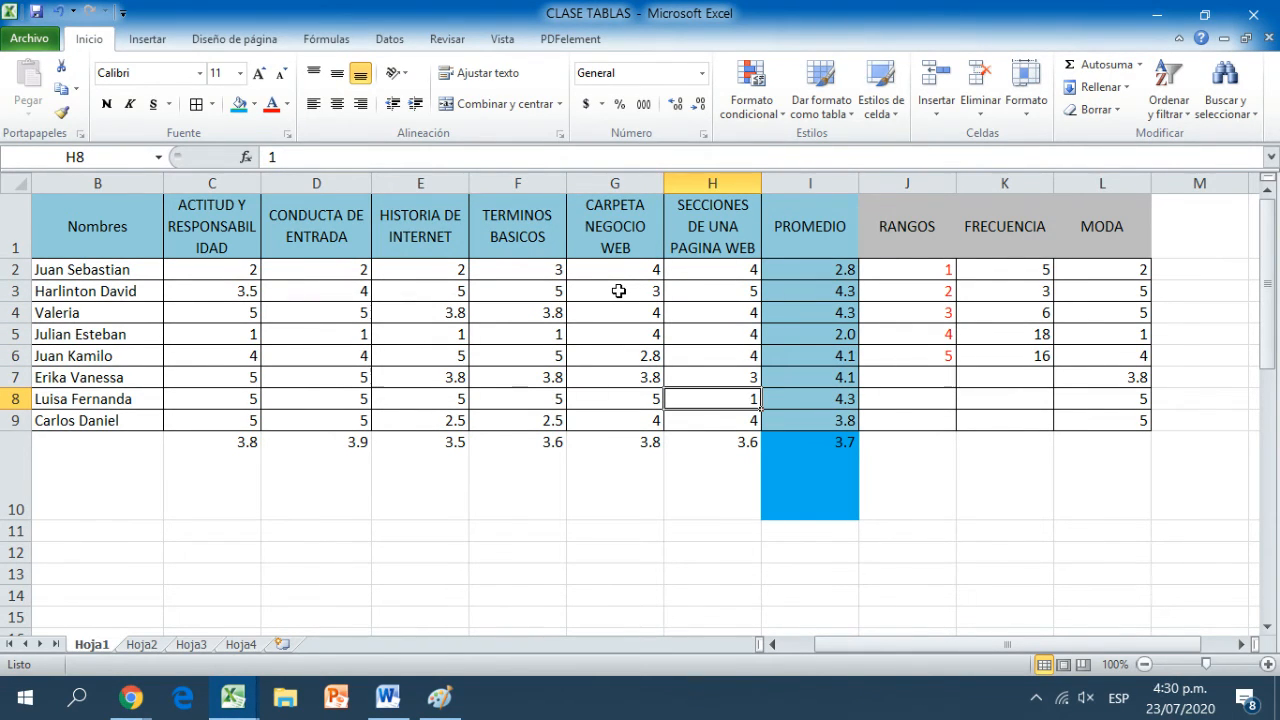
type("2")
key("Up")
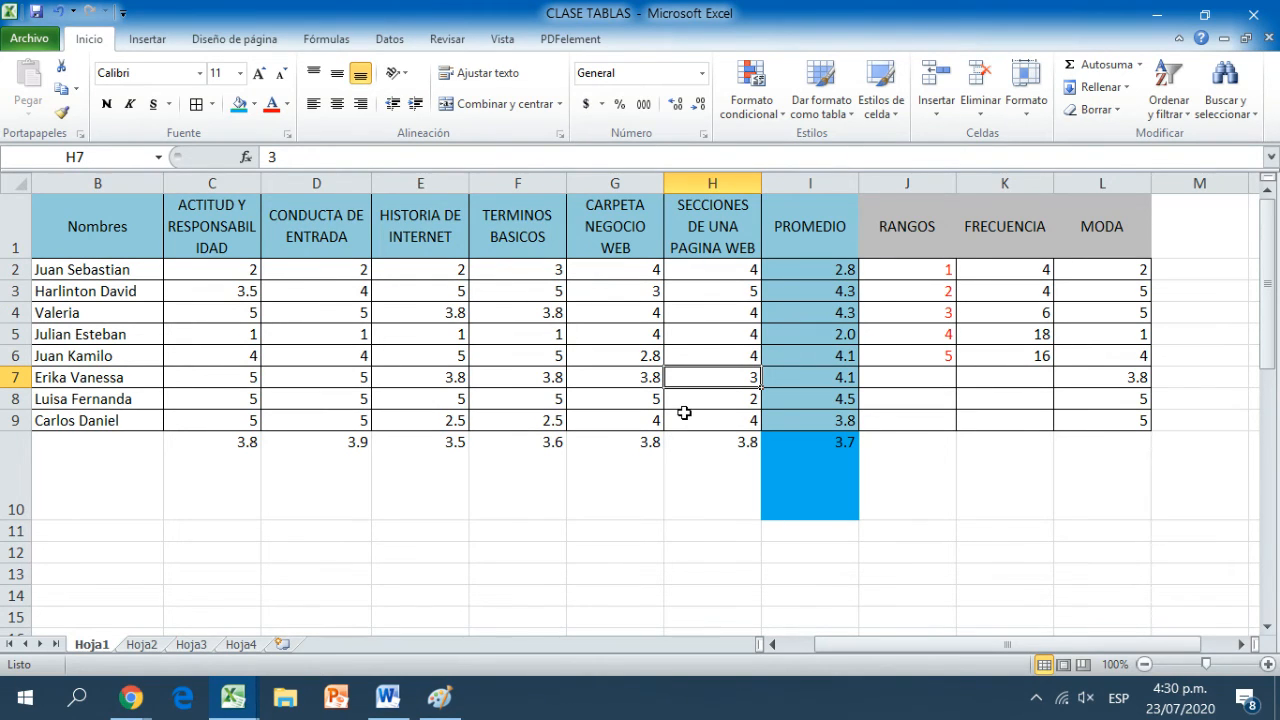
Review the FRECUENCIA result in K2 and the neighbouring MODA results in L2 and L3.
key("Right")
key("Right")
key("Right")
key("Right")
key("Up")
key("Up")
key("Up")
key("Up")
key("Up")
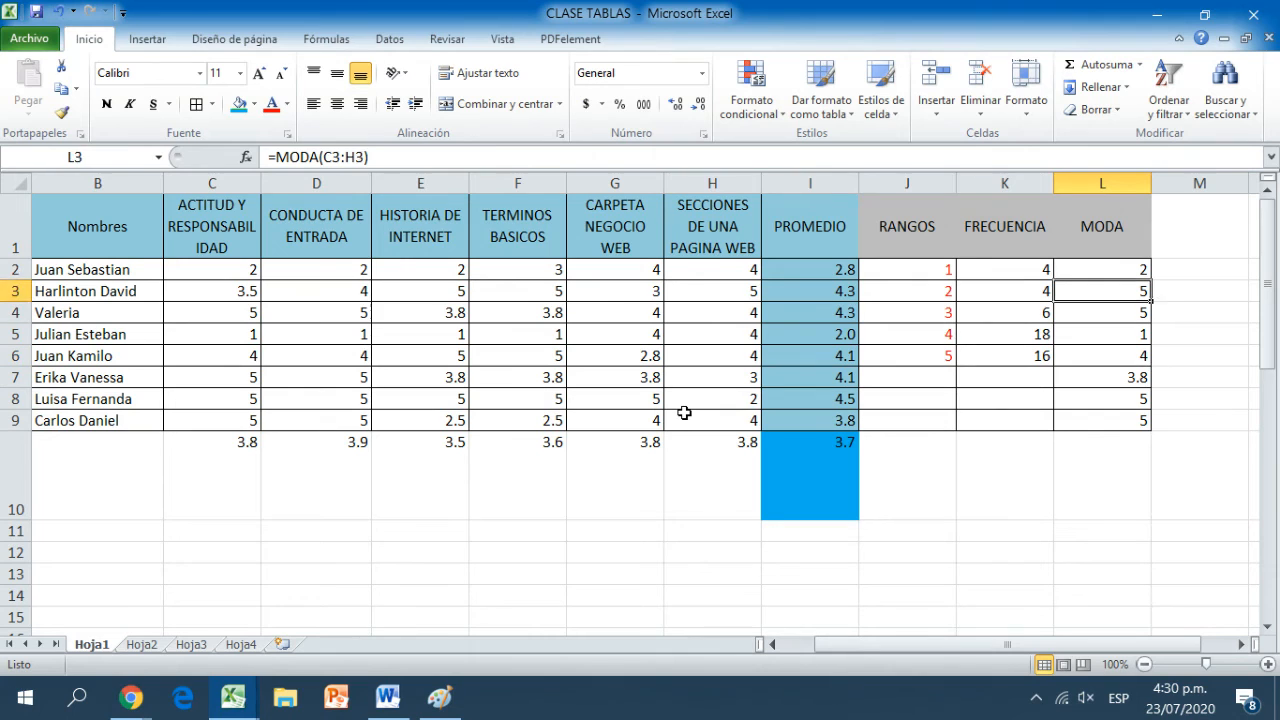
key("Left")
key("Right")
key("Left")
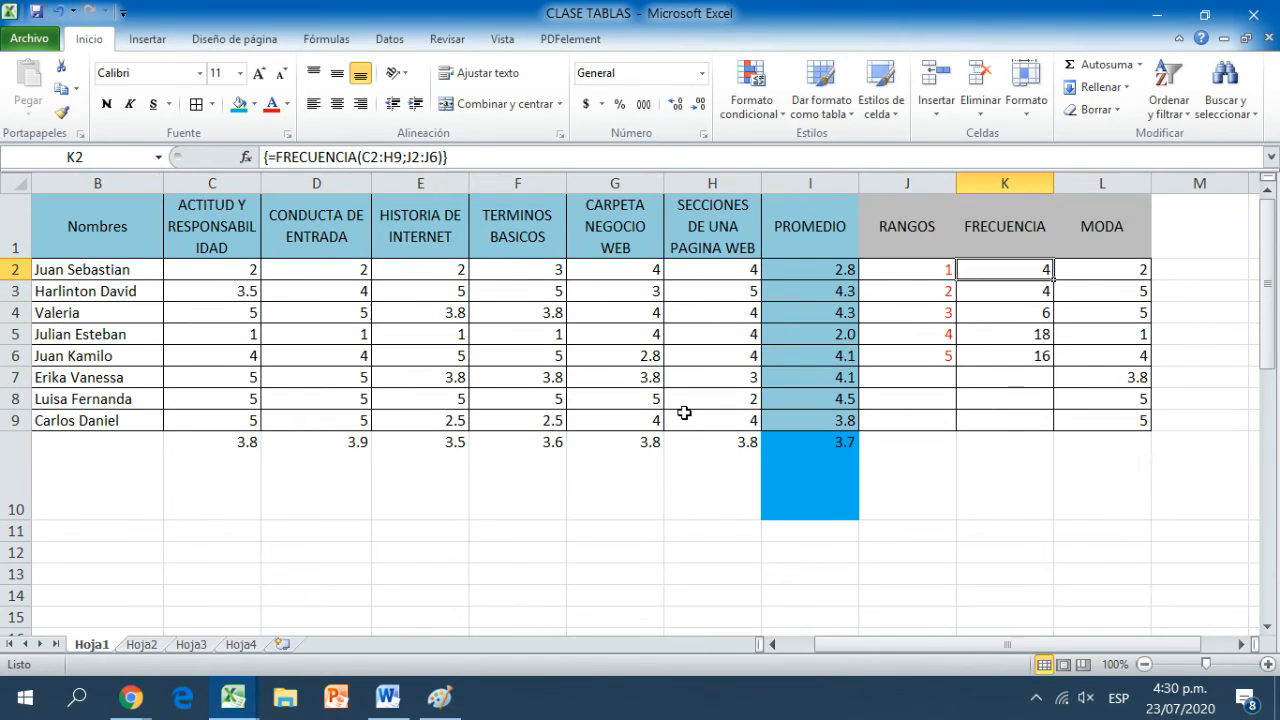
key("Right")
key("Left")
key("Right")
Look through the row-by-row MODA results down column L.
key("Down")
key("Down")
key("Down")
key("Down")
key("Down")
key("Down")
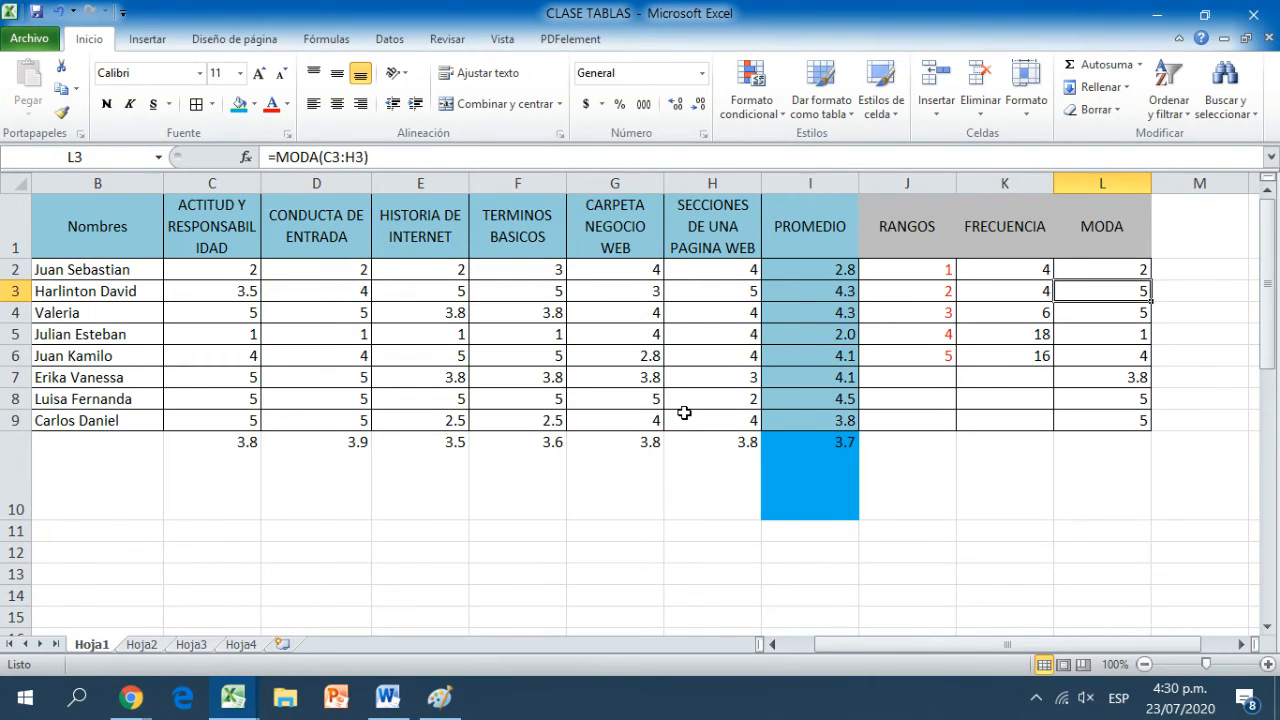
key("Up")
key("Up")
key("Up")
key("Up")
key("Up")
key("Up")
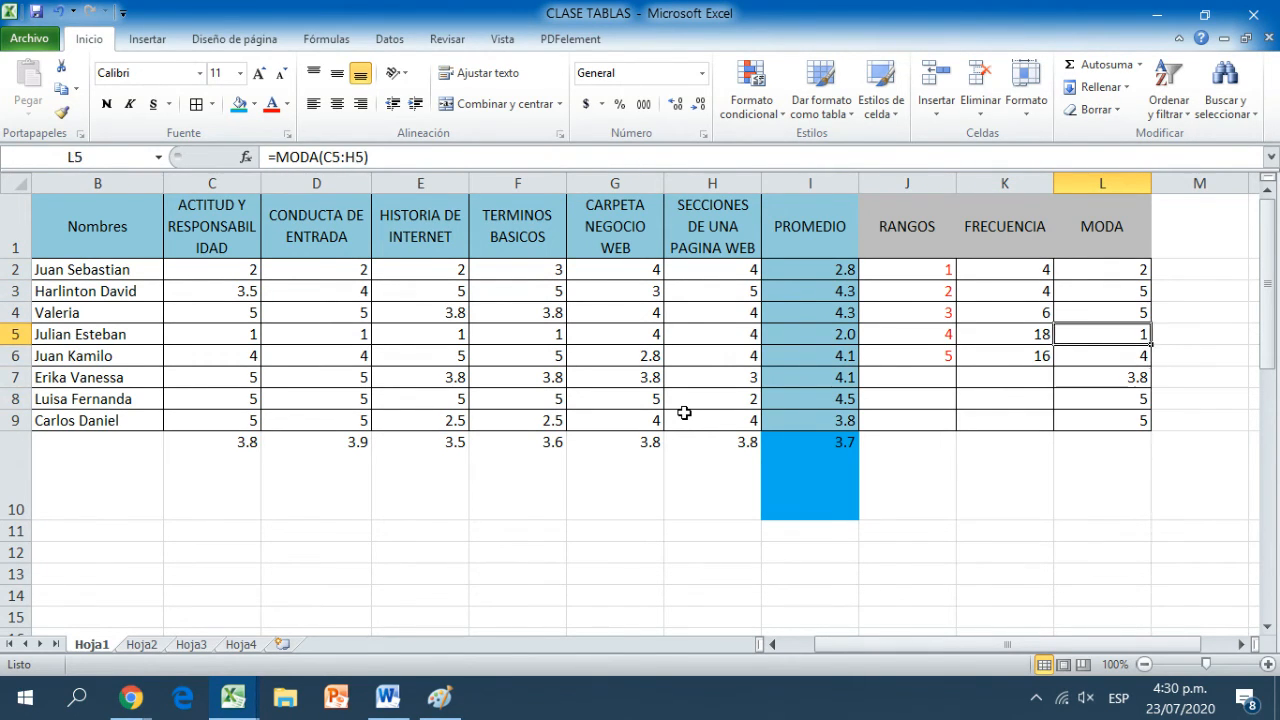
Enter the formula =MODA(C2:H10) in M2 to get the mode of the whole grade table.
key("Right")
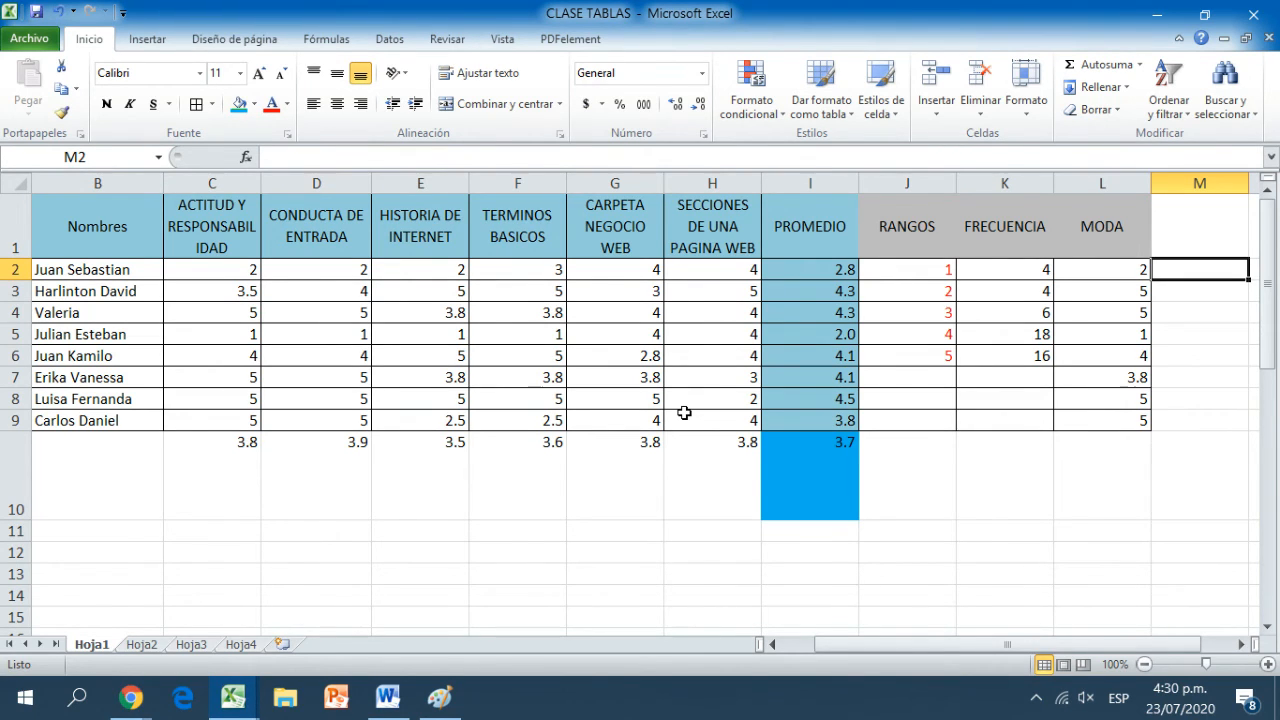
type("=MODA")
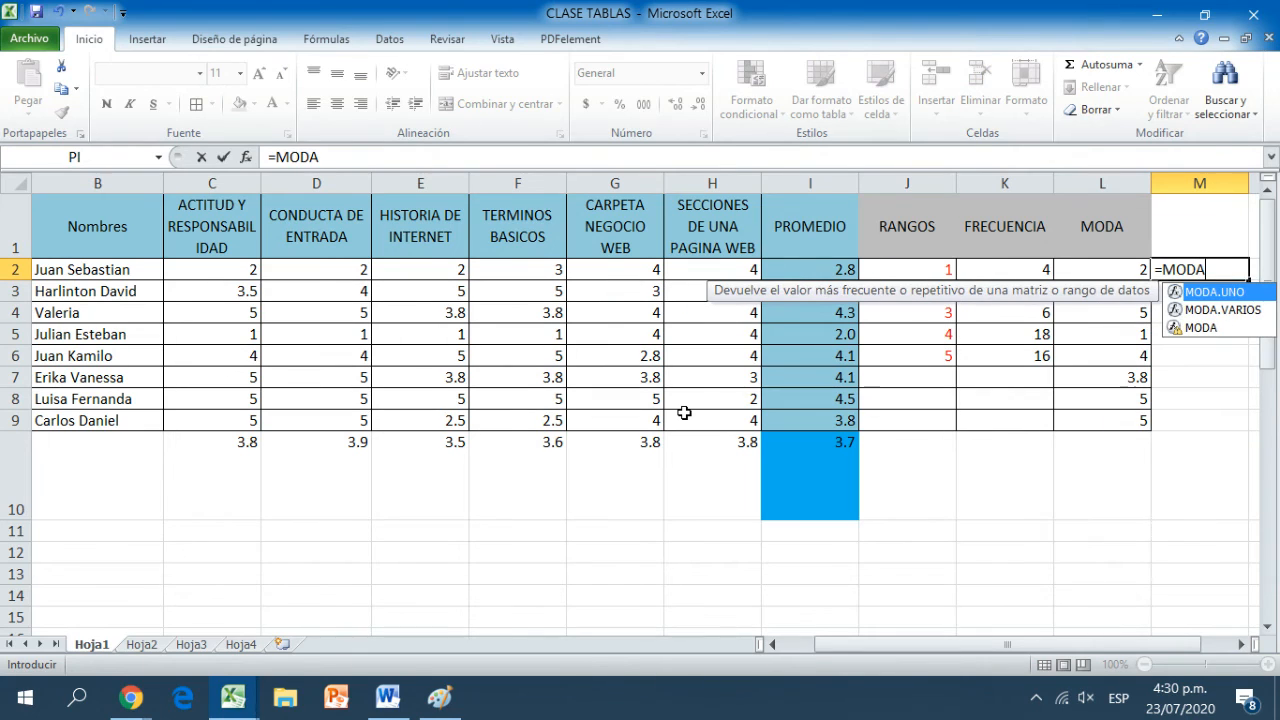
type("(")
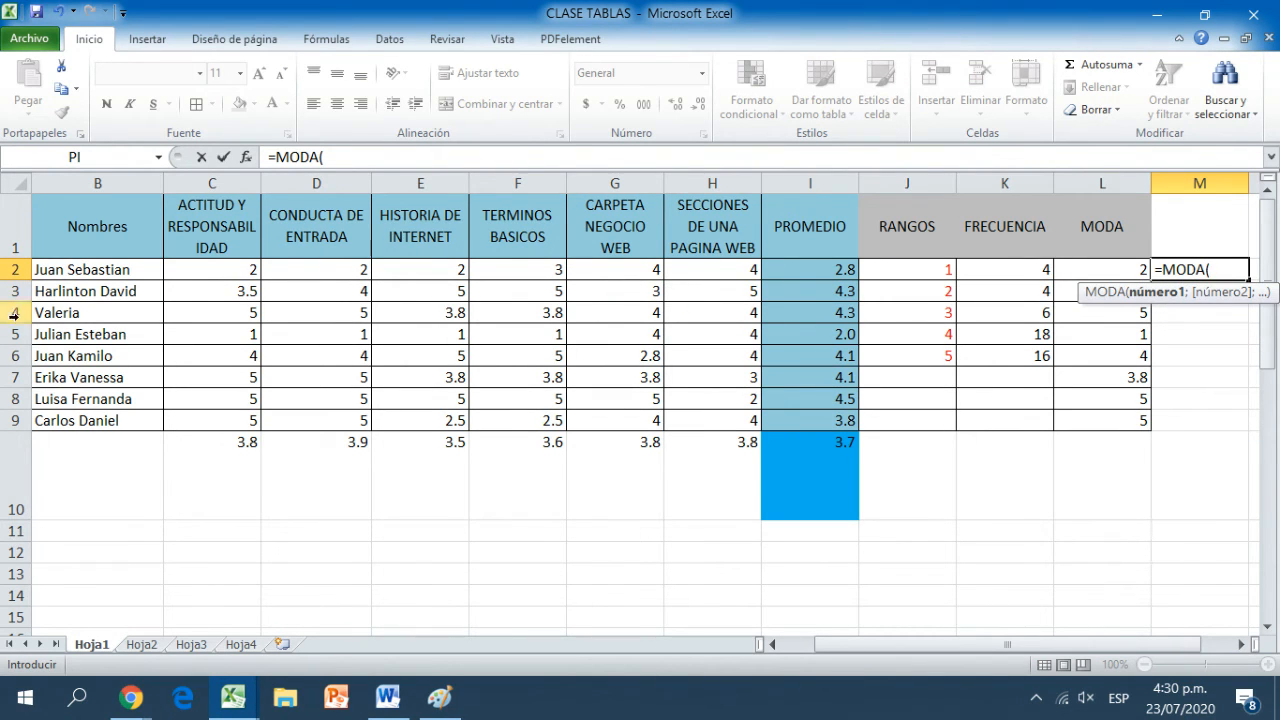
left_click_drag(208, 277, 735, 432)
type(")")
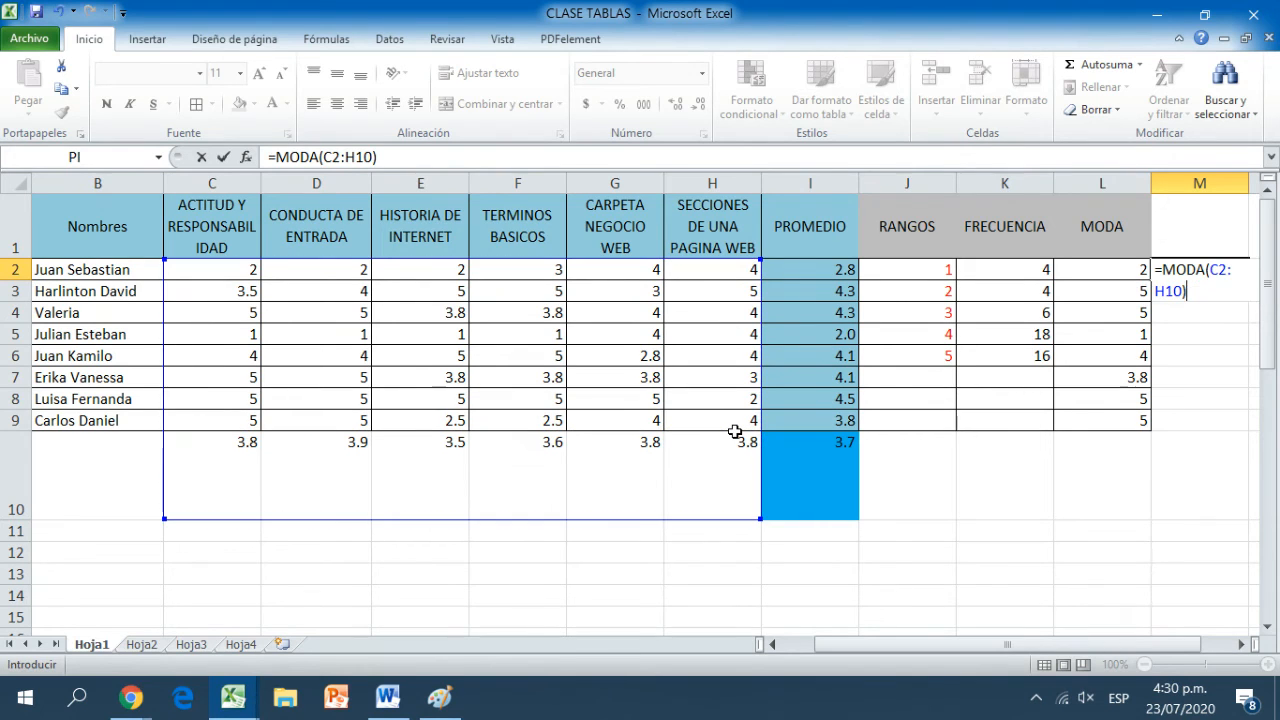
key("Return")
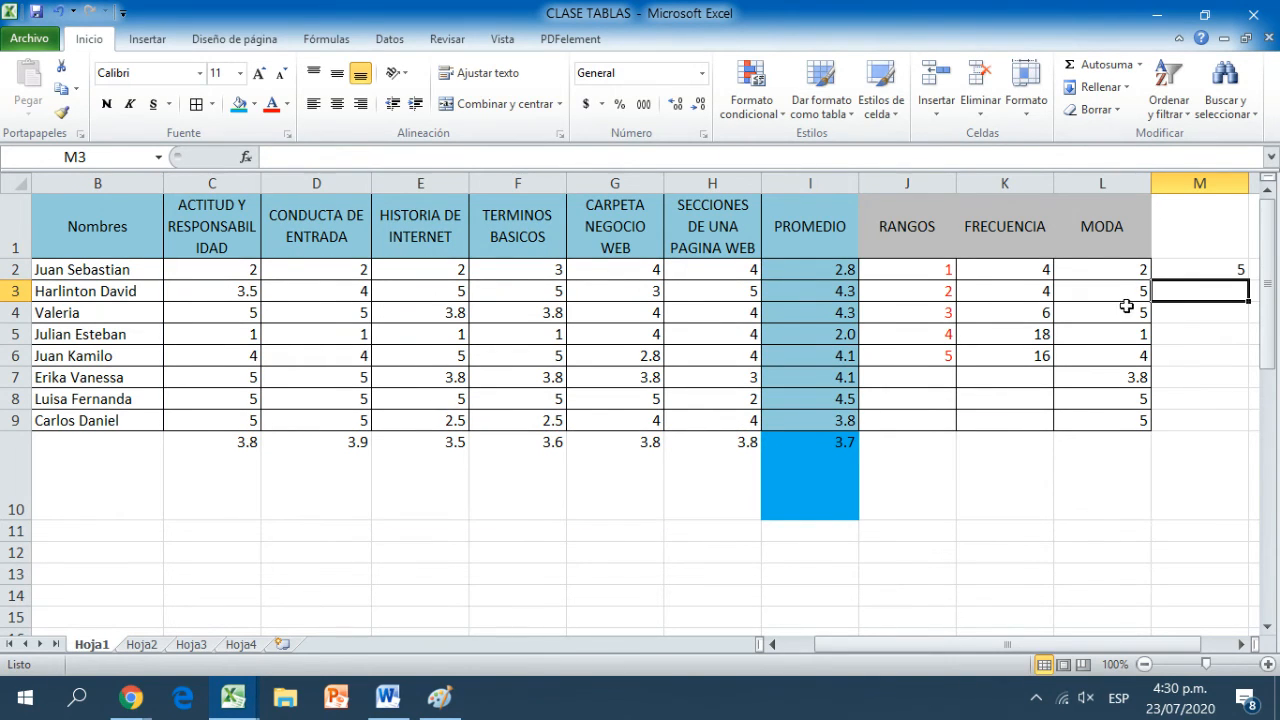
Compare M2 with the row mode in L2, and give M2 a blue fill and red font.
left_click(1183, 272)
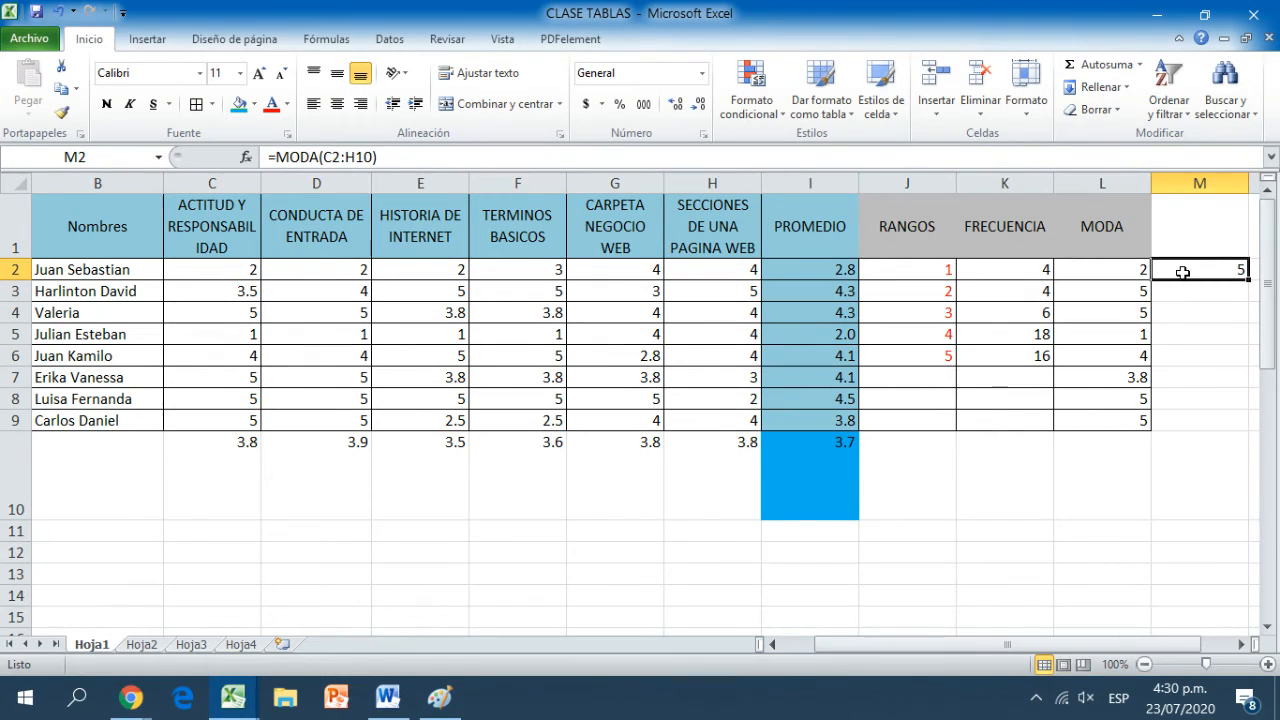
key("Left")
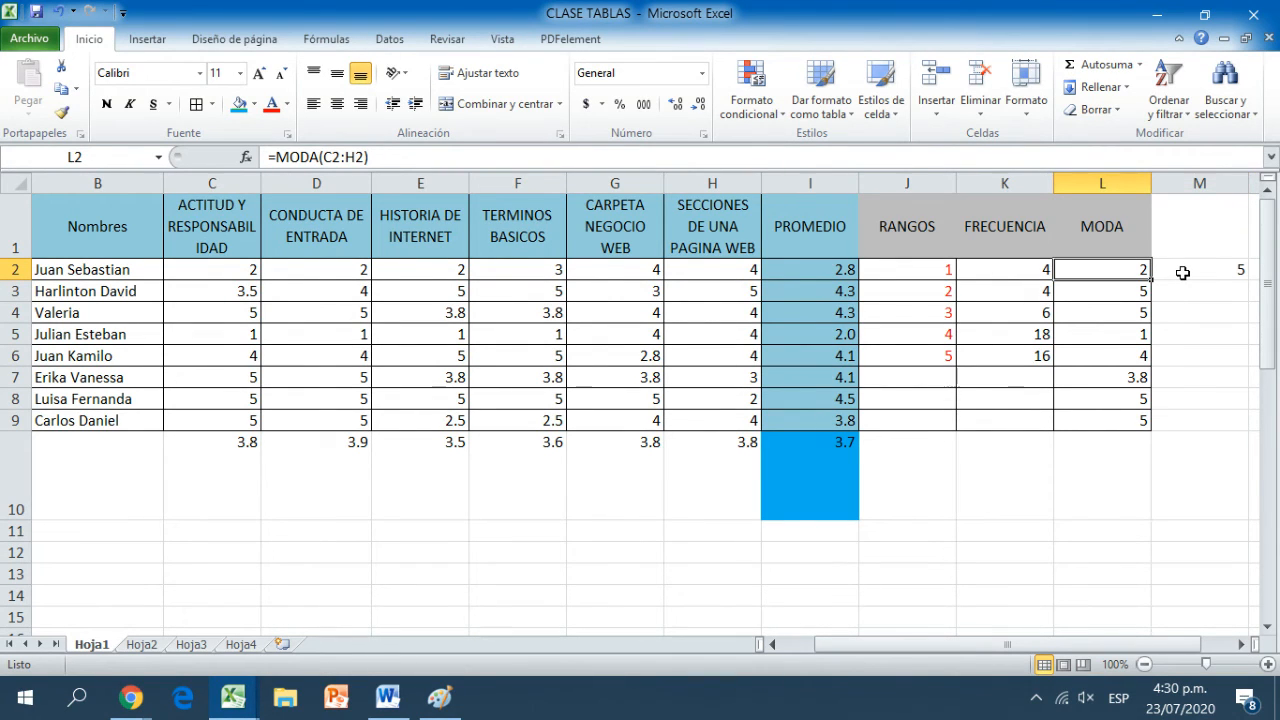
left_click(1183, 272)
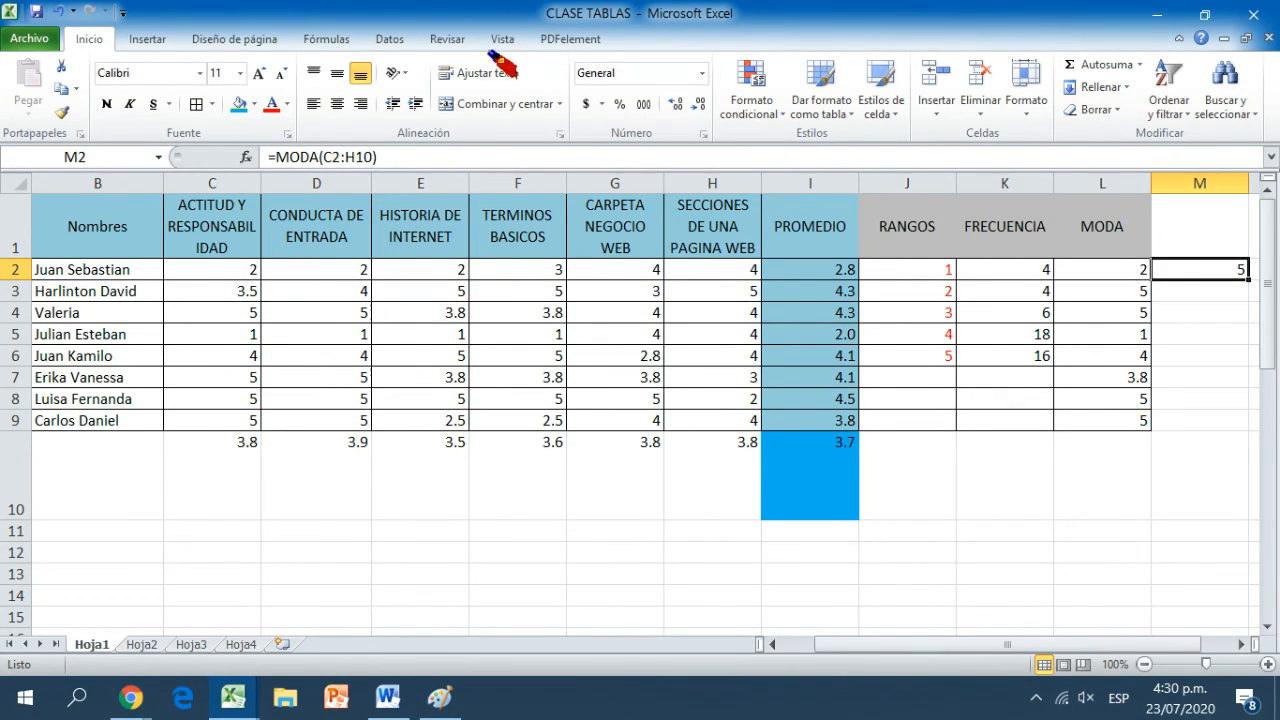
left_click(240, 106)
left_click(1038, 452)
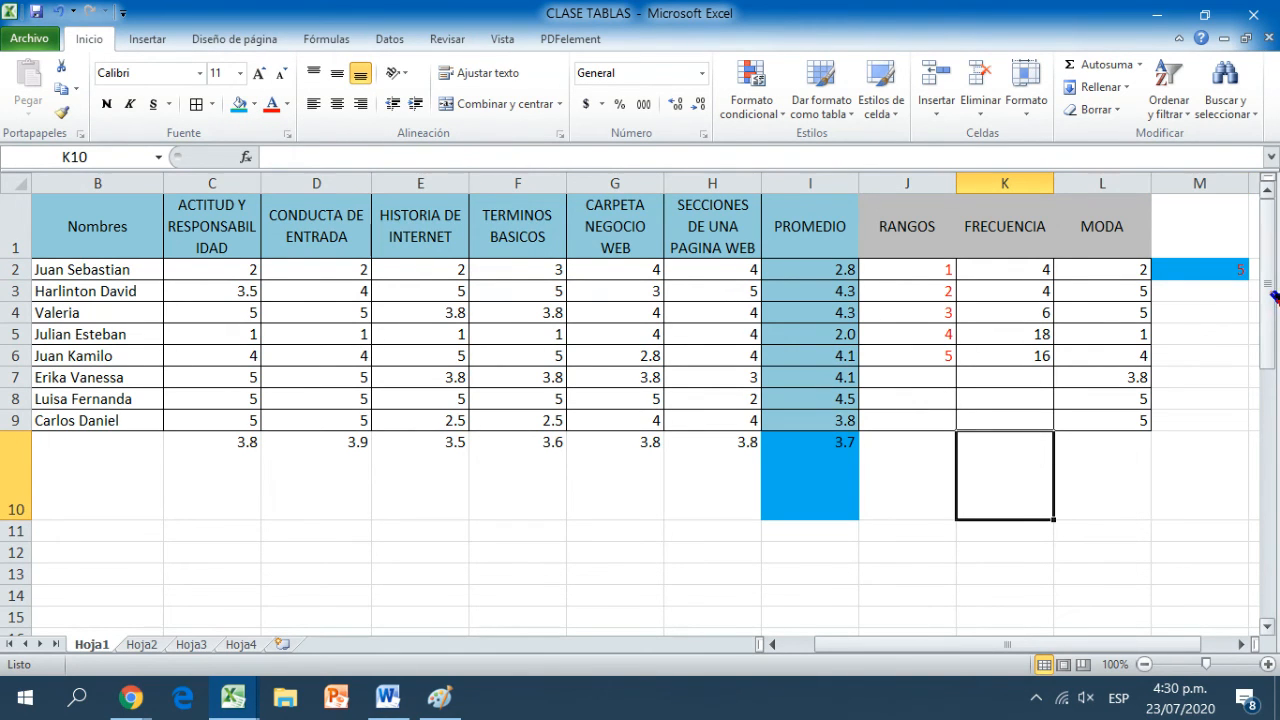
Start inserting a function in K10 and list the functions of the Estadísticas category.
mouse_move(1272, 299)
left_mouse_down()
mouse_move(1276, 310)
mouse_move(1276, 288)
left_mouse_up()
left_click(247, 159)
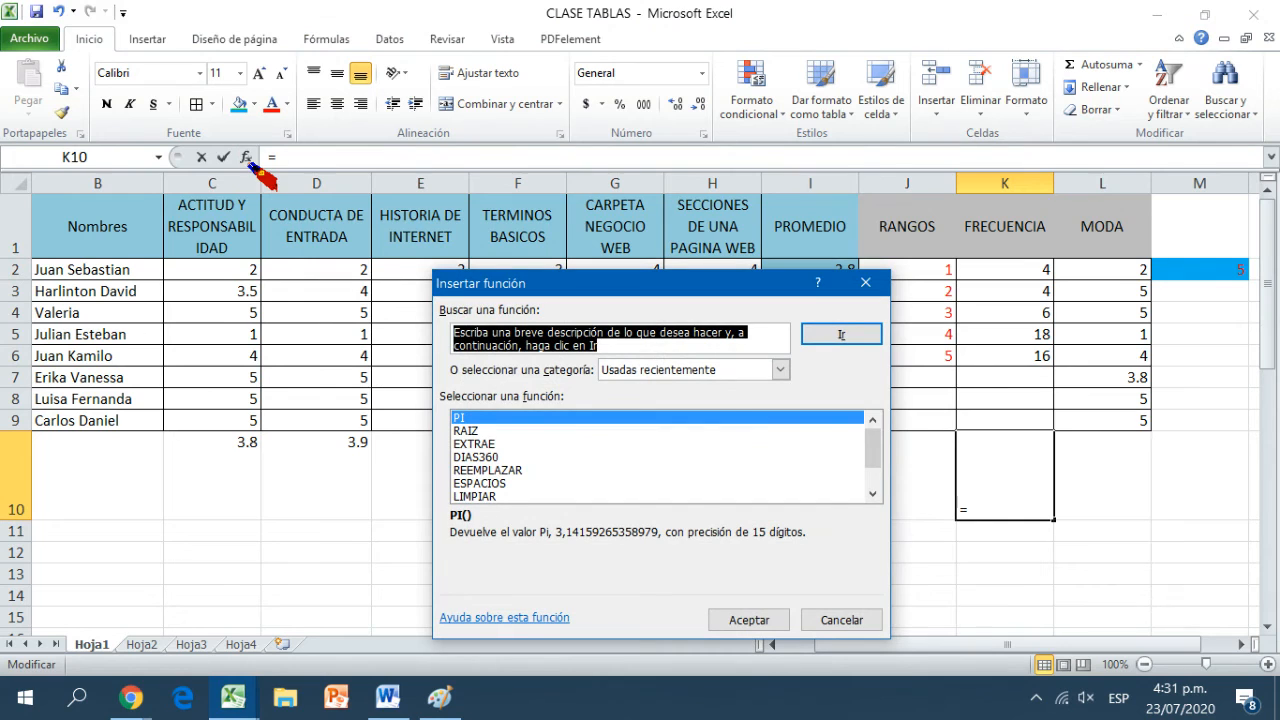
left_click_drag(736, 290, 684, 210)
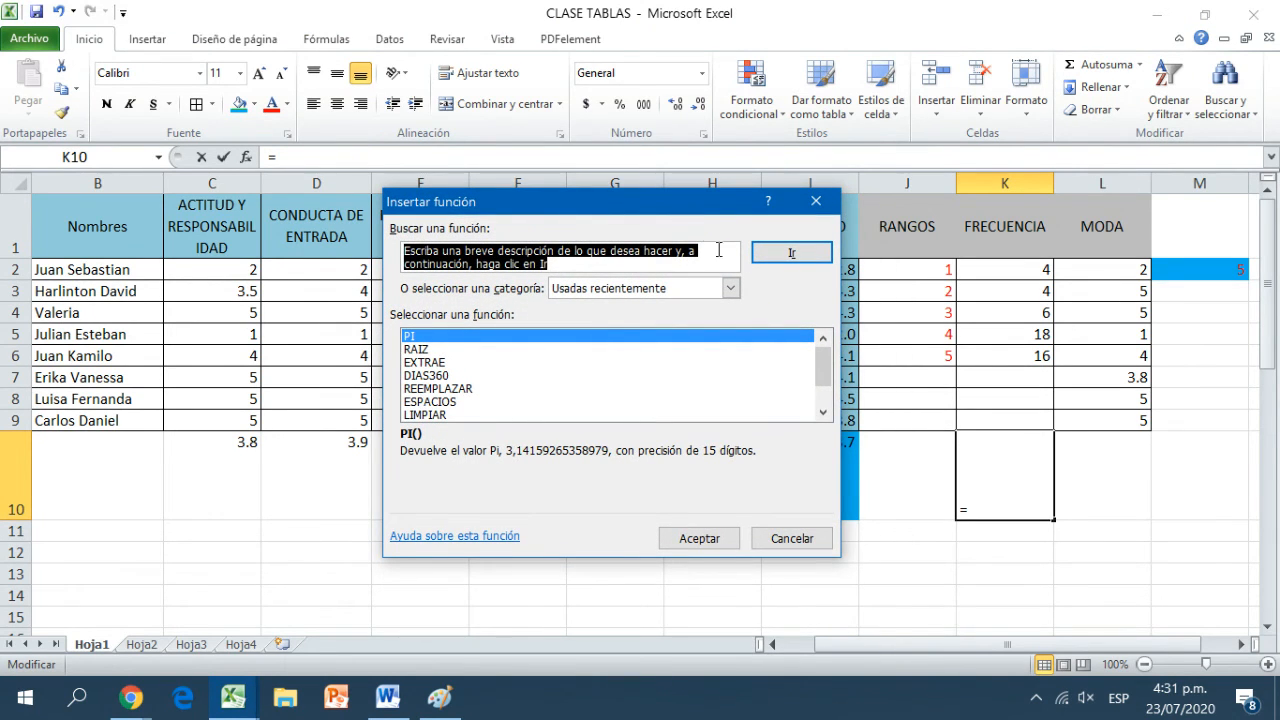
left_click(731, 288)
left_click_drag(735, 336, 732, 380)
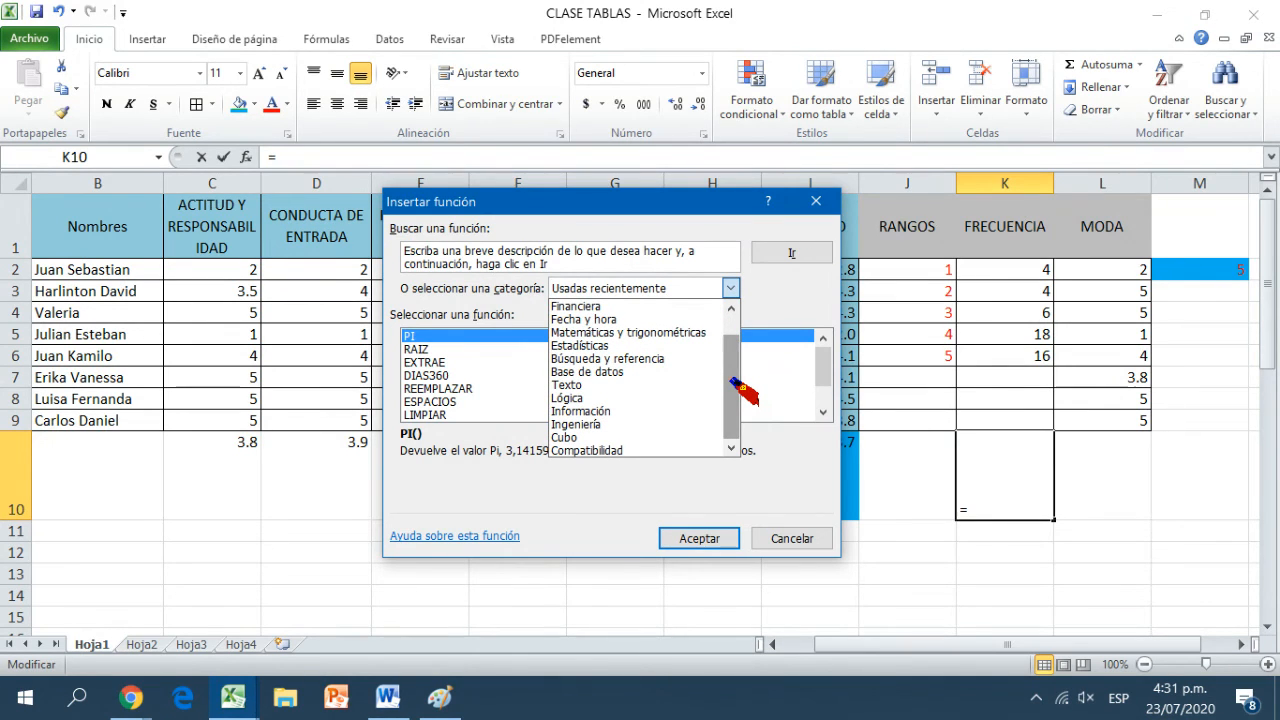
scroll(734, 382, "up", 2)
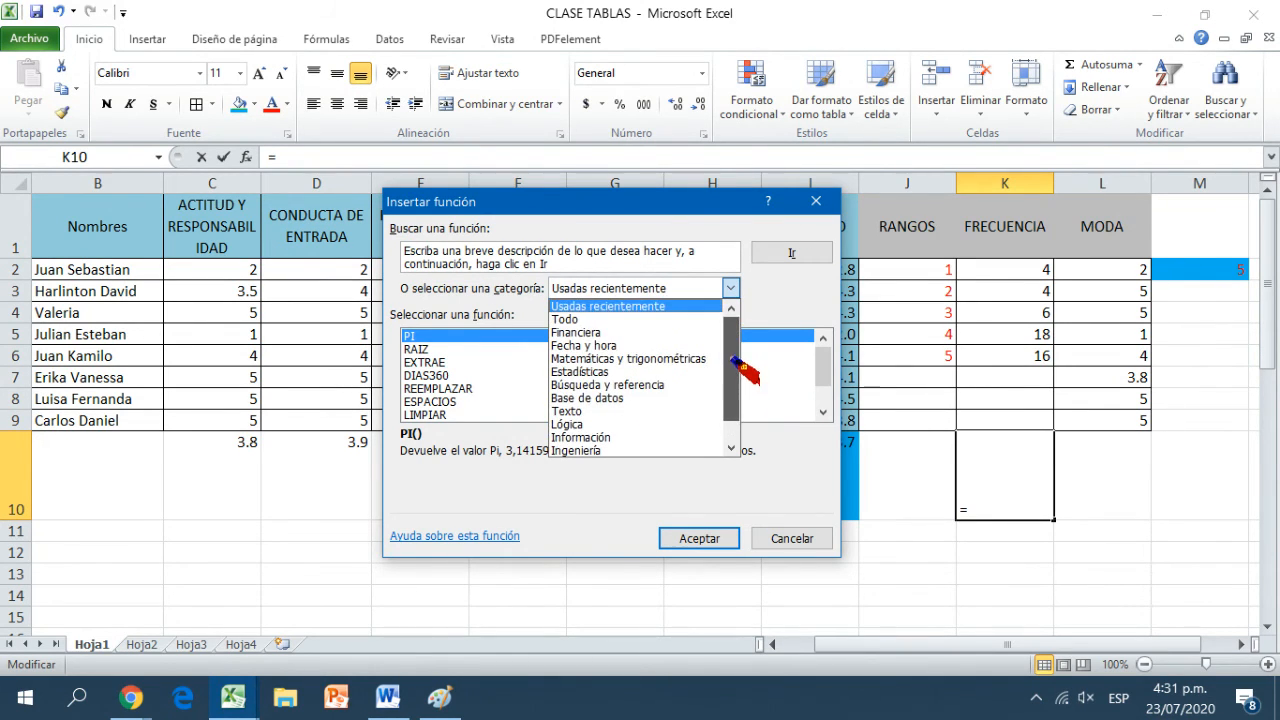
left_click(645, 373)
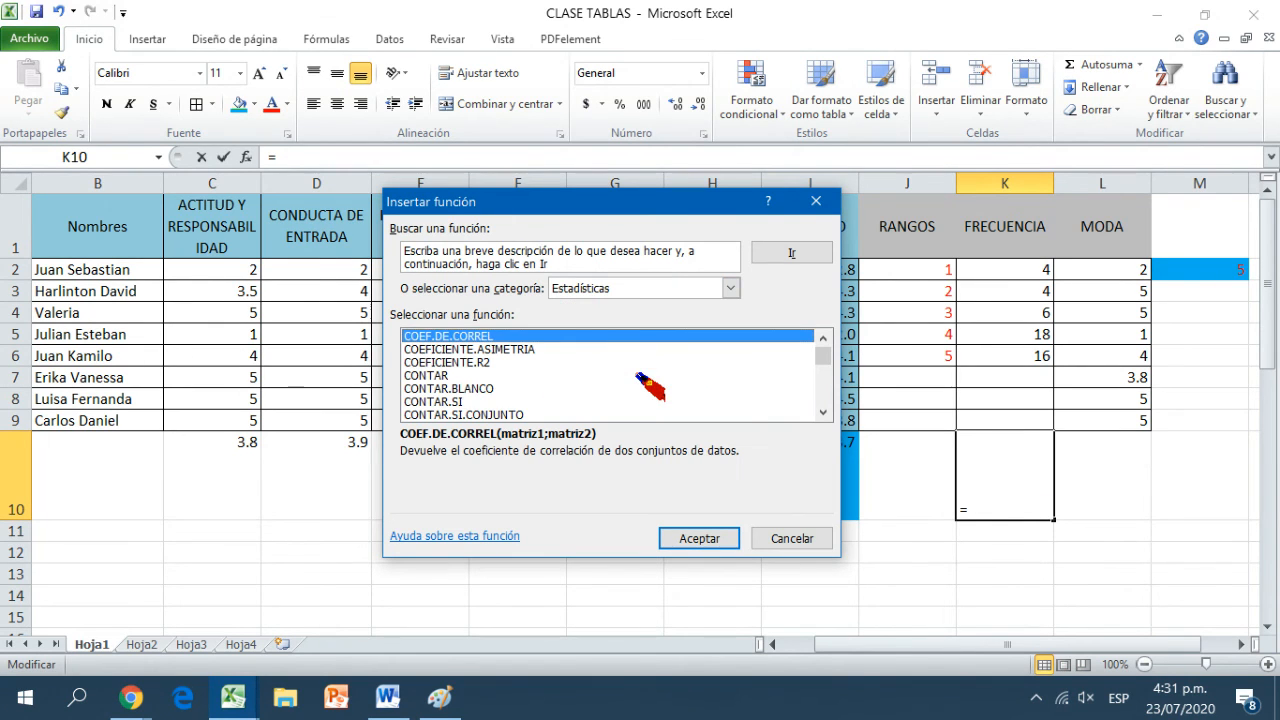
Find PROMEDIO among the statistical functions and open its function arguments.
mouse_move(823, 357)
left_mouse_down()
mouse_move(826, 375)
mouse_move(826, 359)
left_mouse_up()
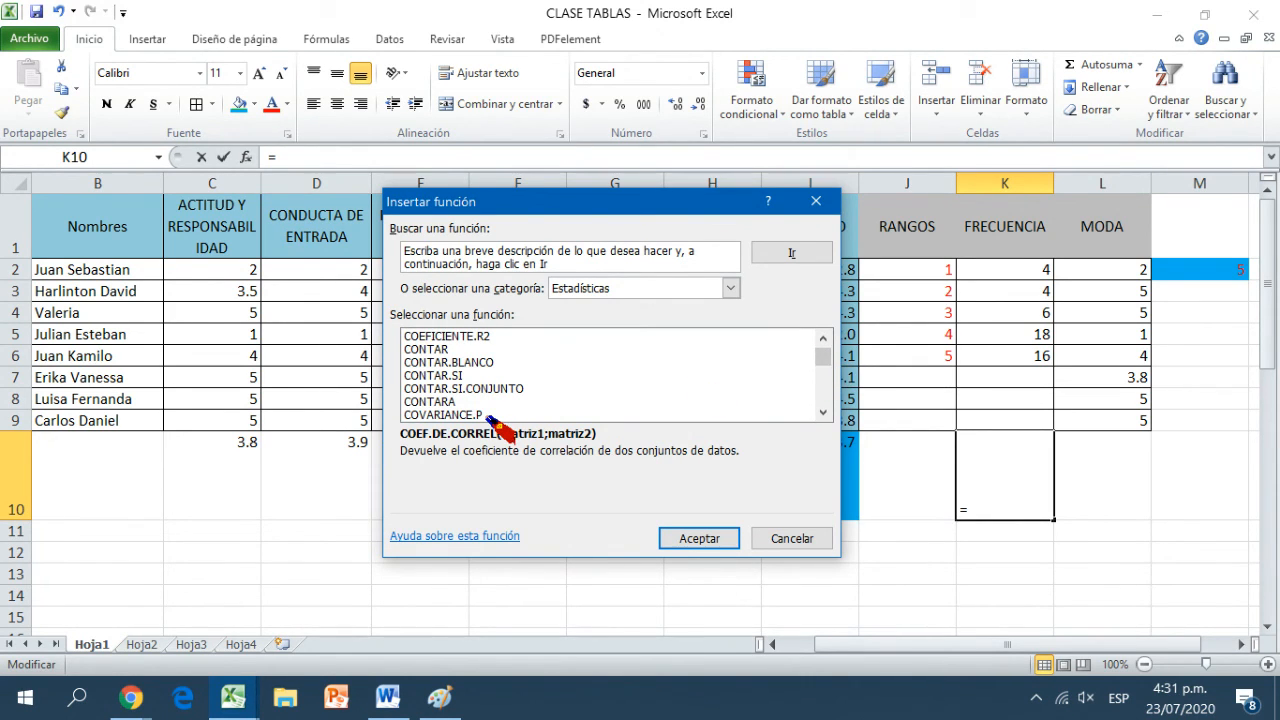
key("p")
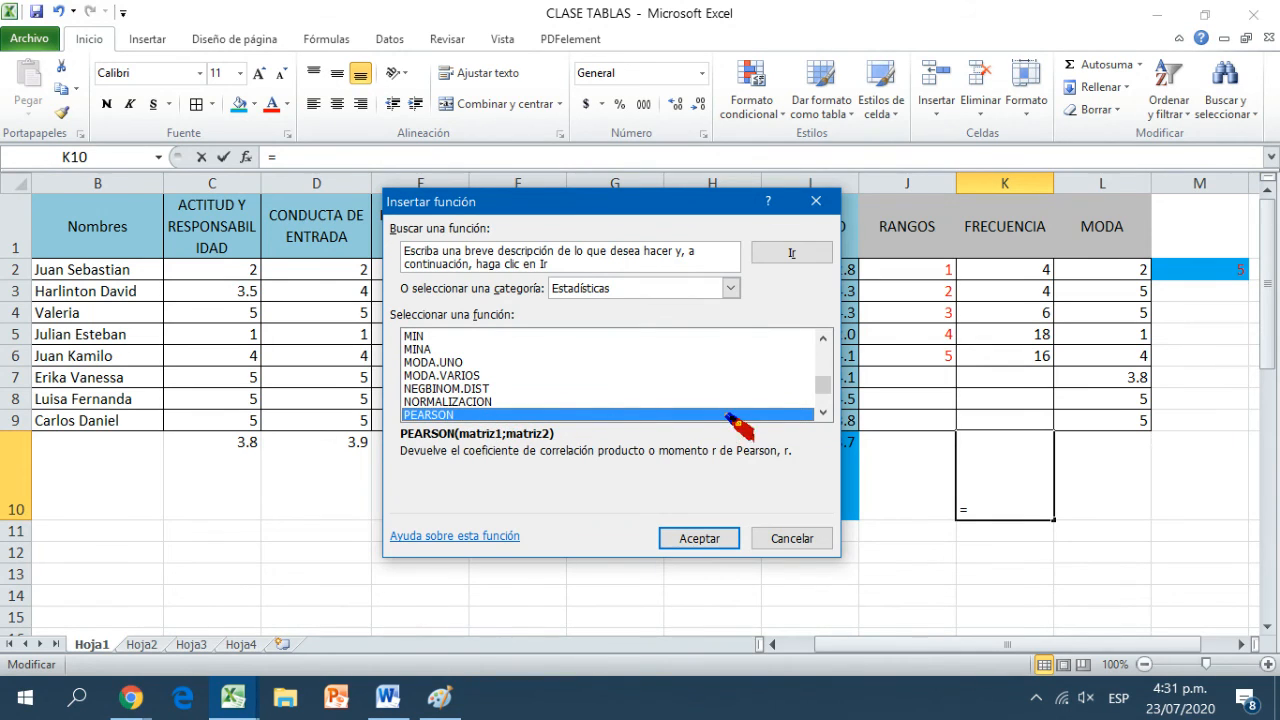
left_click(823, 412)
left_click(823, 412)
left_click(823, 412)
left_click(823, 412)
left_click(823, 412)
left_click(823, 412)
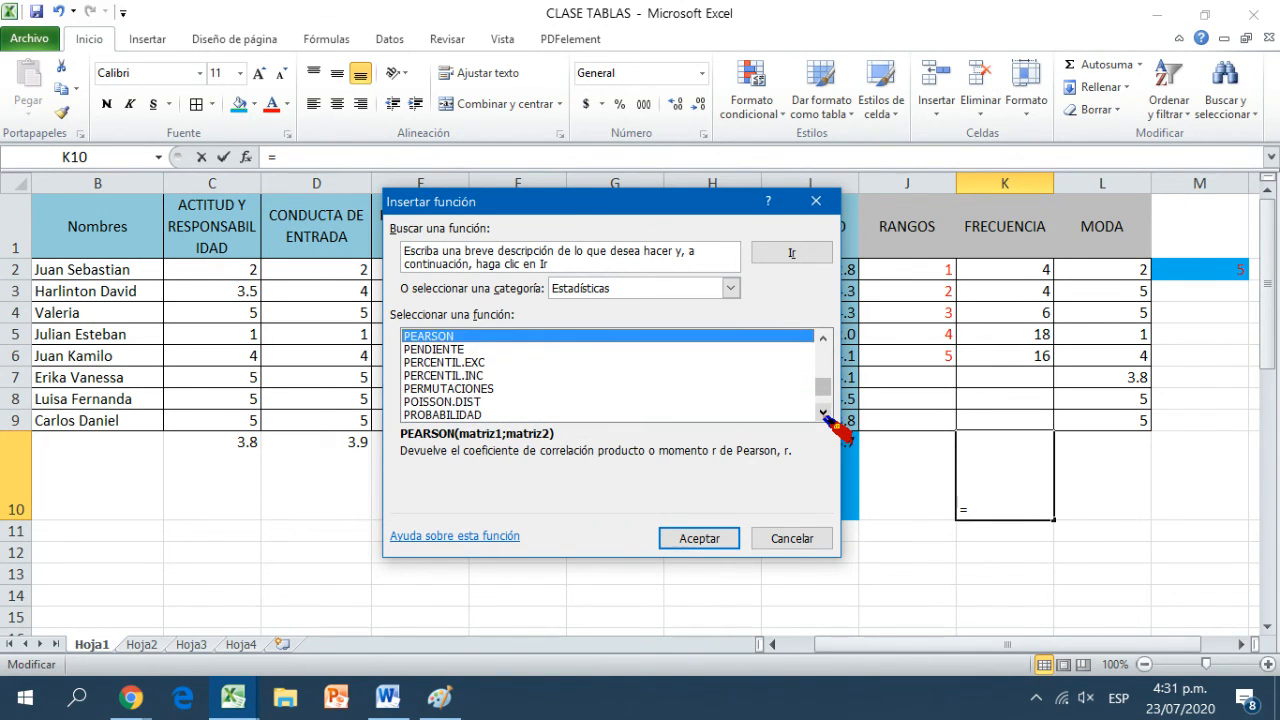
left_click(823, 412)
left_click(823, 412)
left_click(823, 412)
left_click(458, 389)
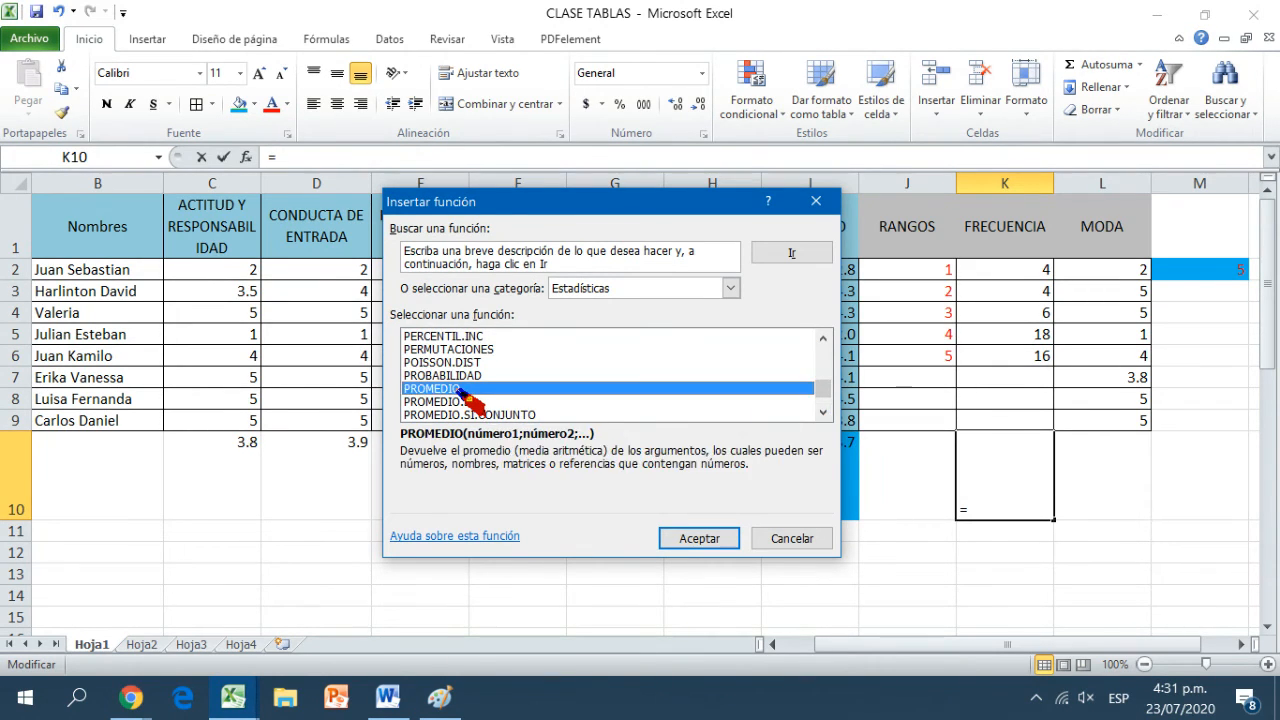
left_click(697, 538)
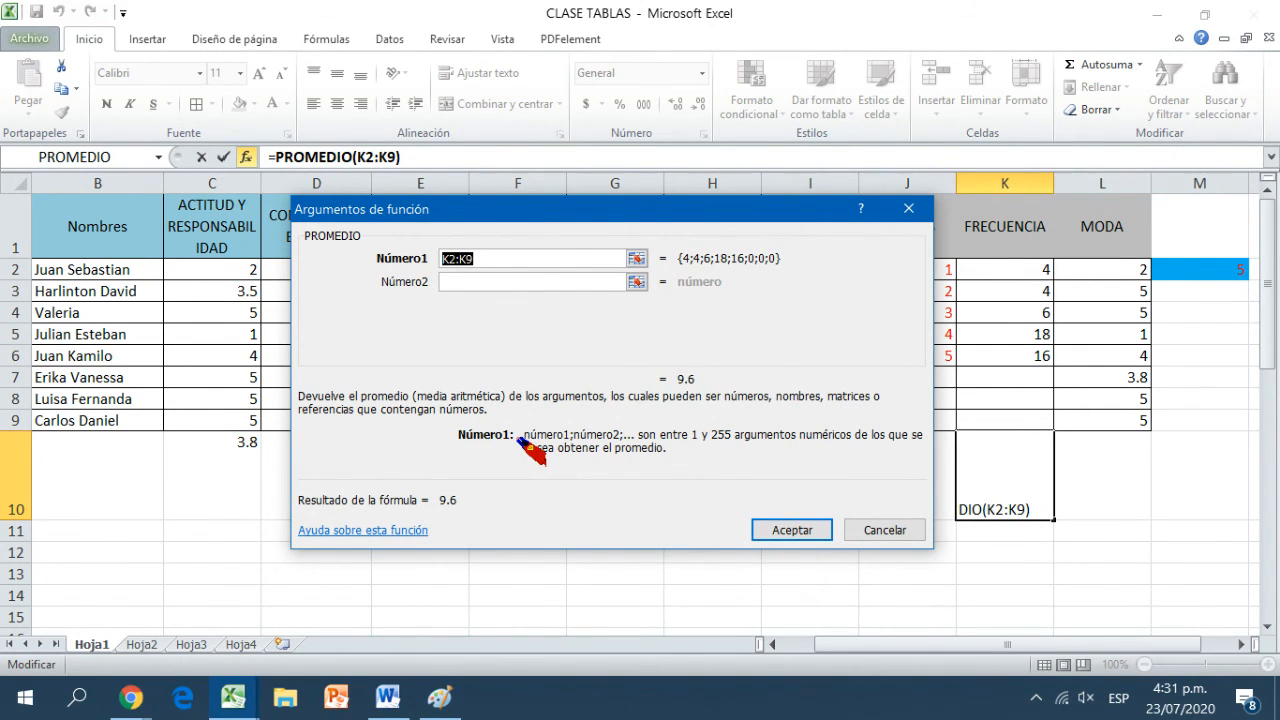
Read the help article on PROMEDIO, including its arguments and observations, and cancel the function insertion.
left_click(360, 538)
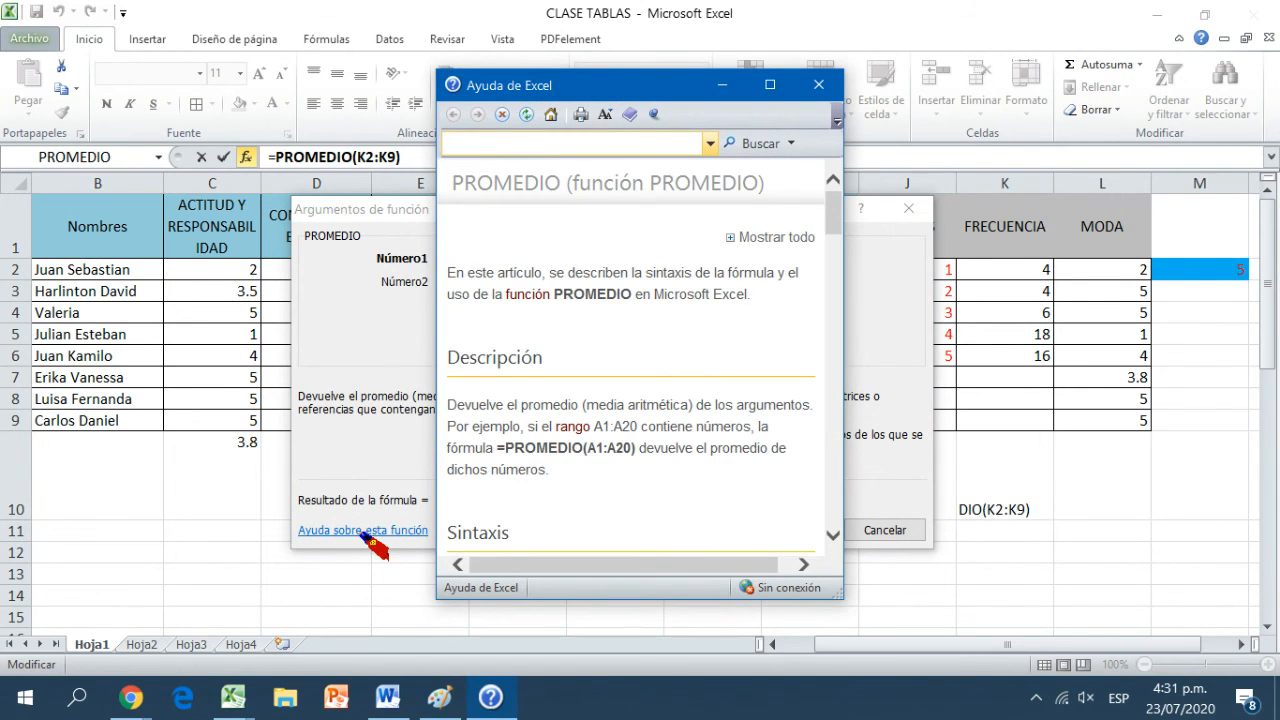
left_click_drag(836, 210, 847, 283)
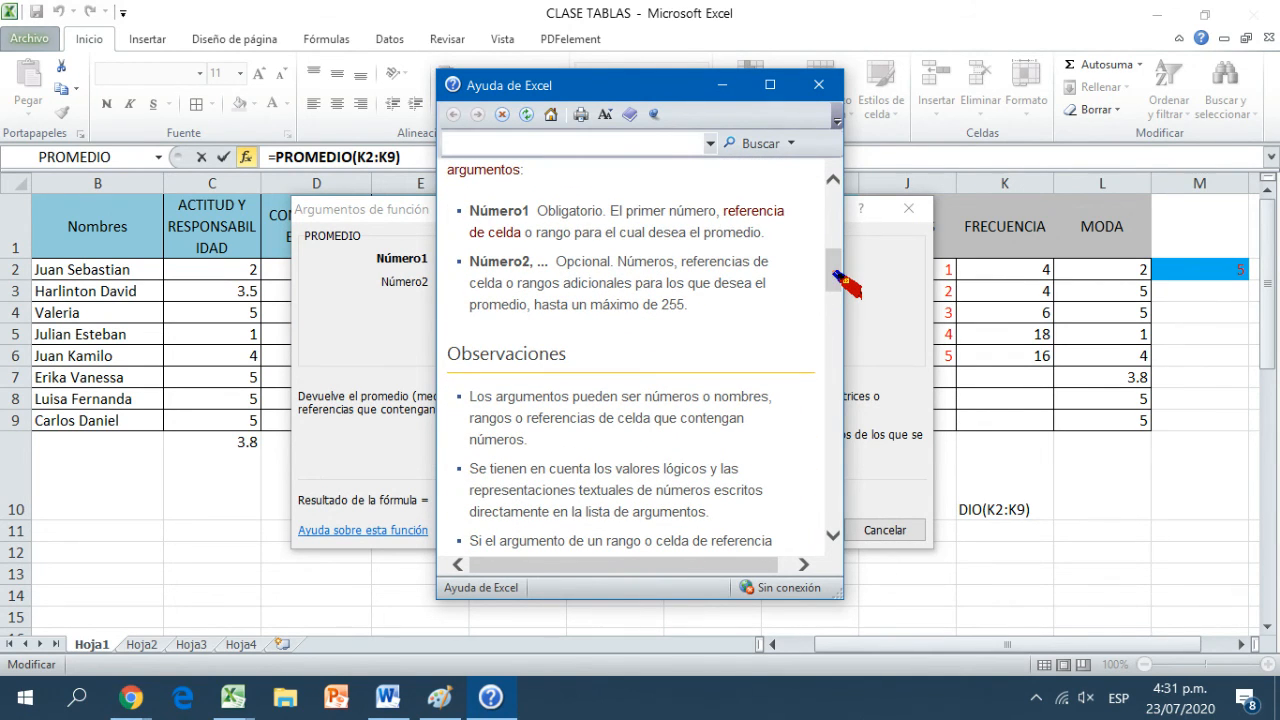
left_click(824, 81)
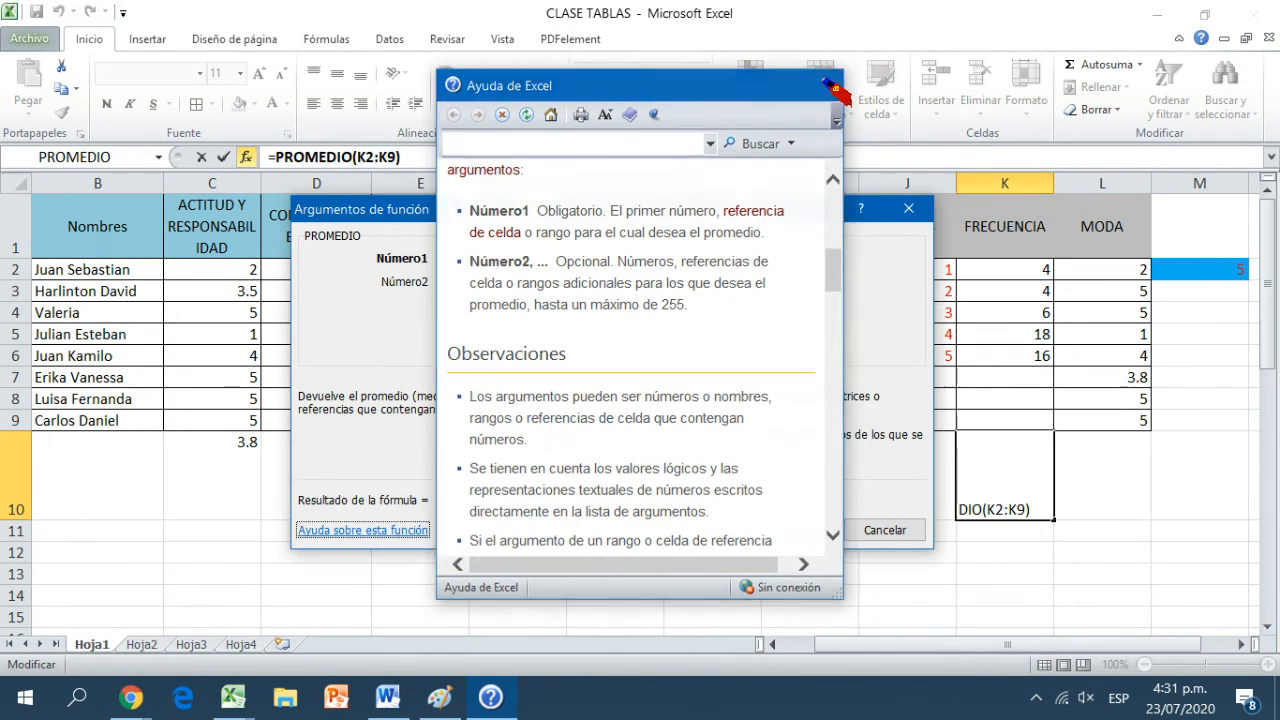
left_click(885, 531)
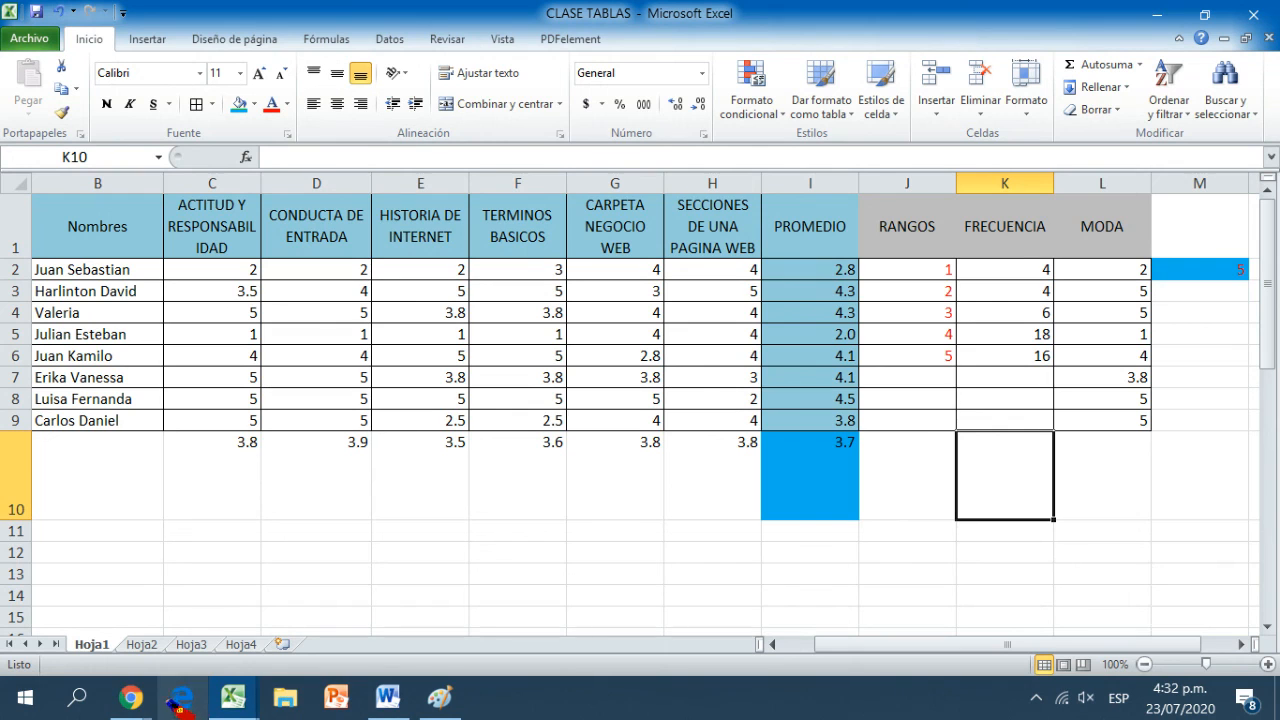
mouse_move(148, 702)
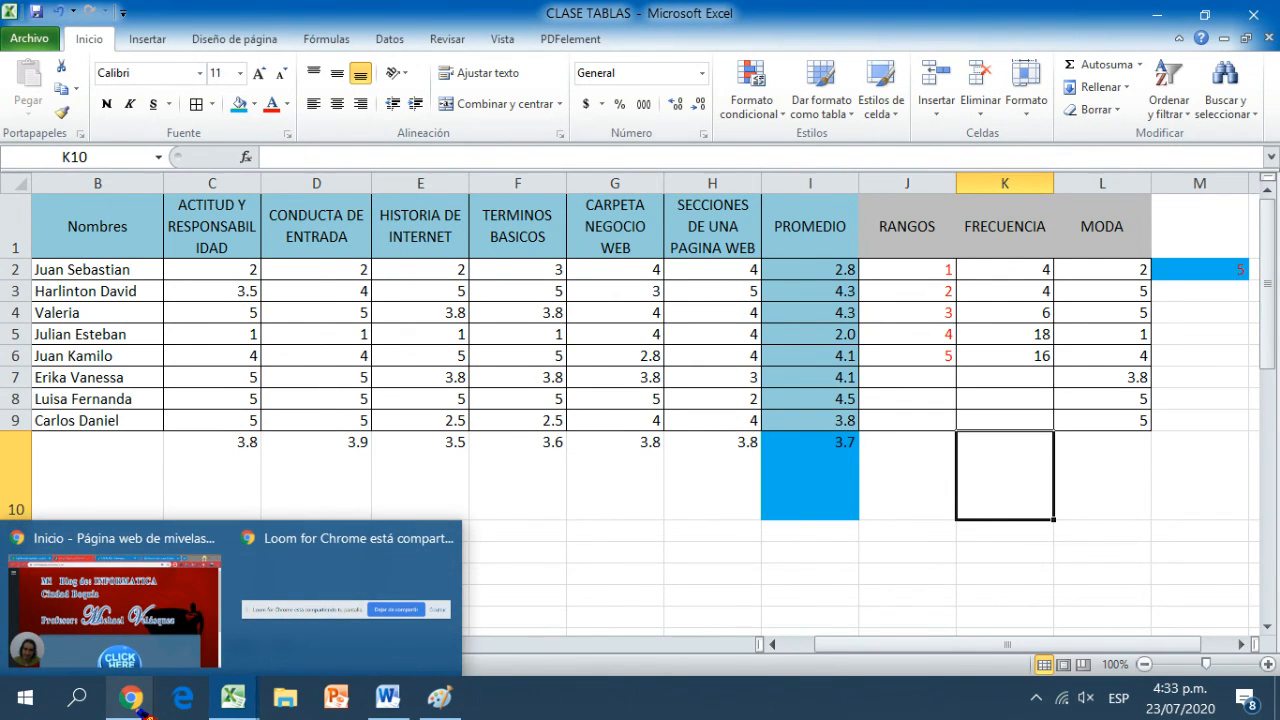
left_click(345, 665)
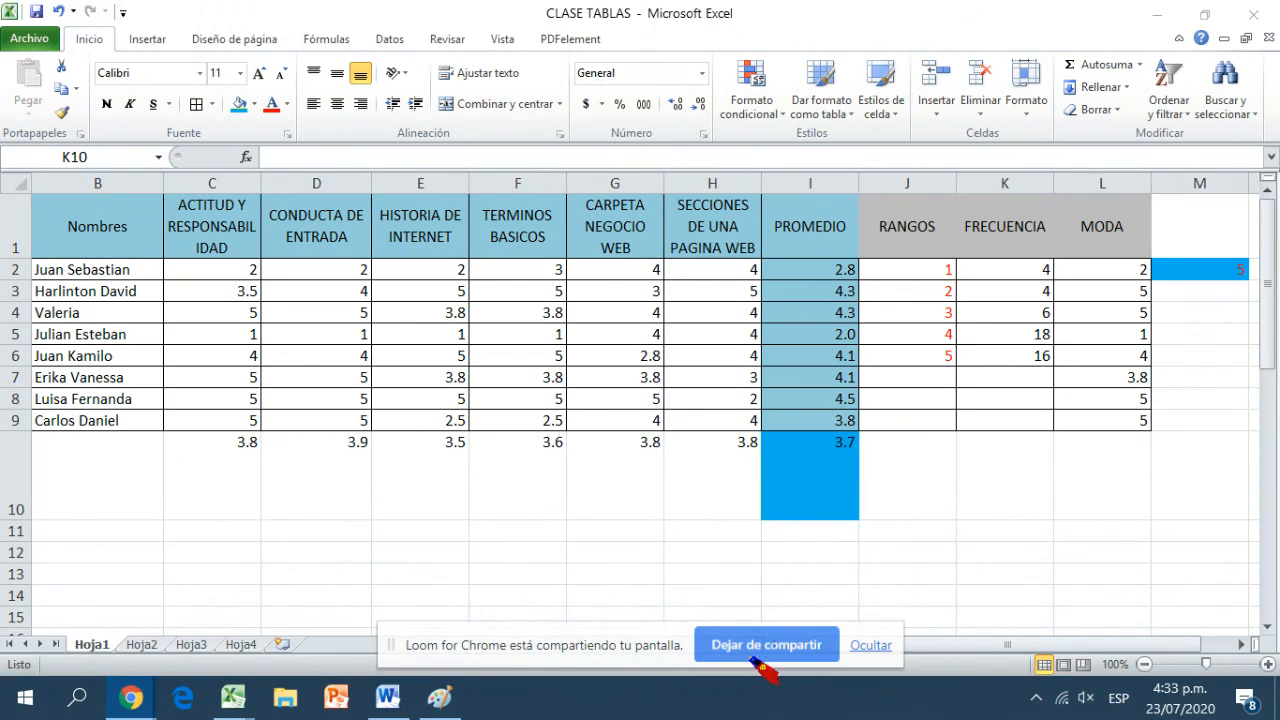